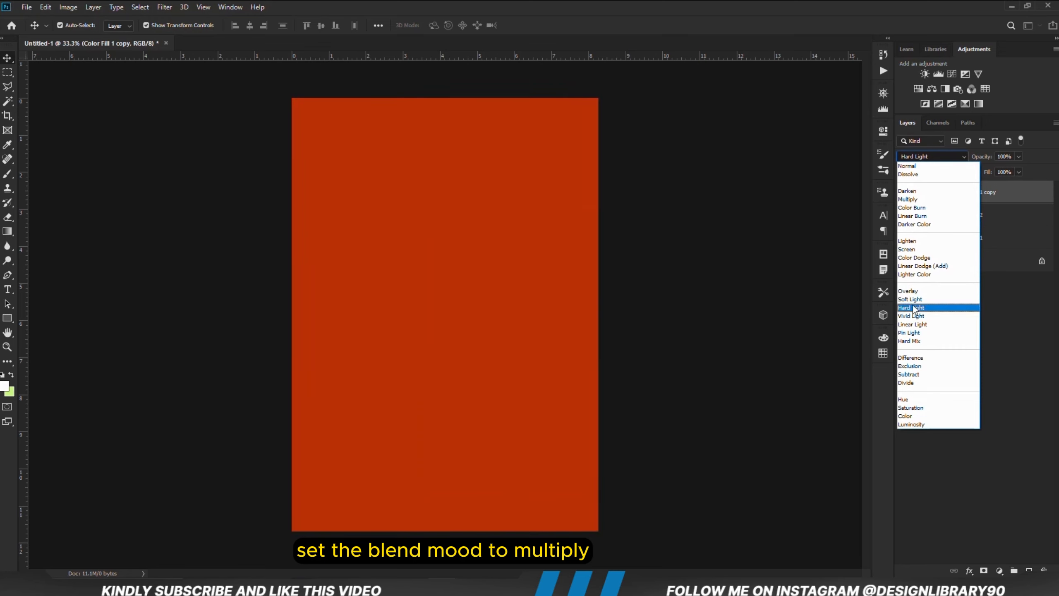
# Set Color Fill 1 copy to Multiply and fade its upper part by drawing a vertical black Foreground to Transparent linear gradient on its mask.
pyautogui.click(971, 199)
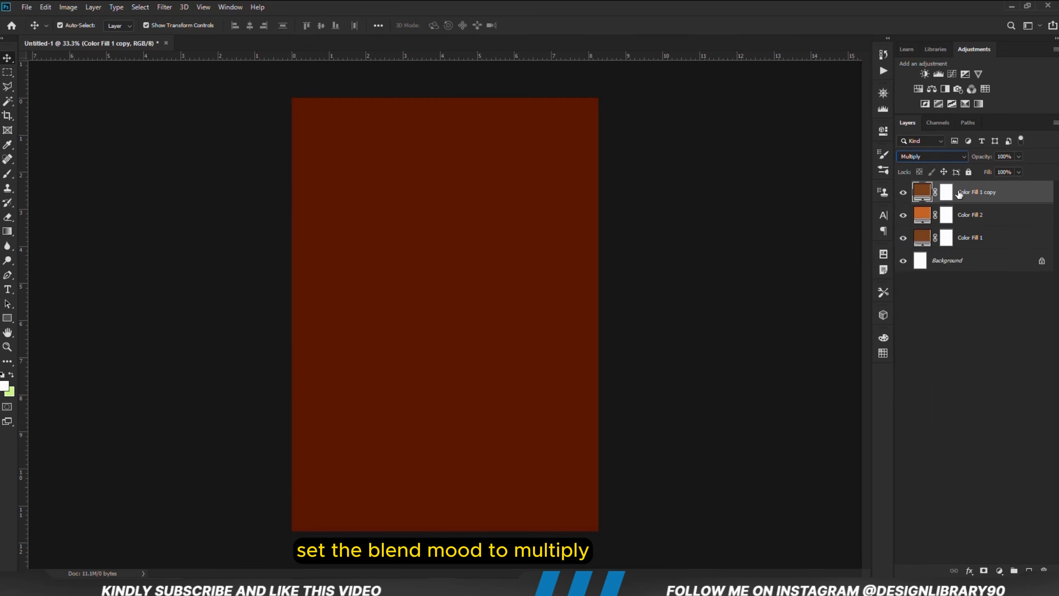
pyautogui.click(946, 192)
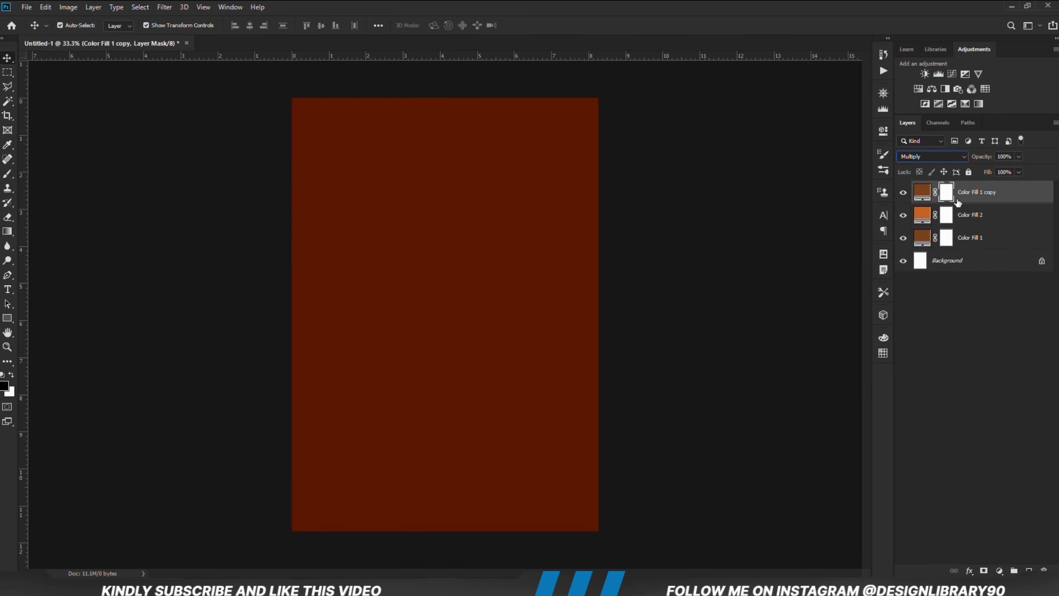
pyautogui.rightClick(7, 231)
pyautogui.click(62, 231)
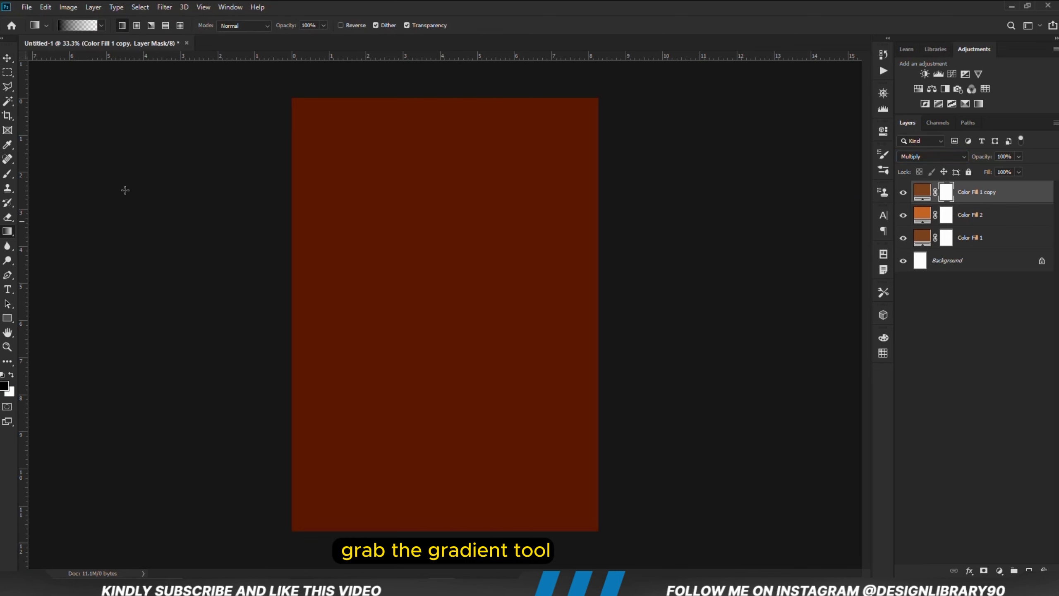
pyautogui.click(85, 27)
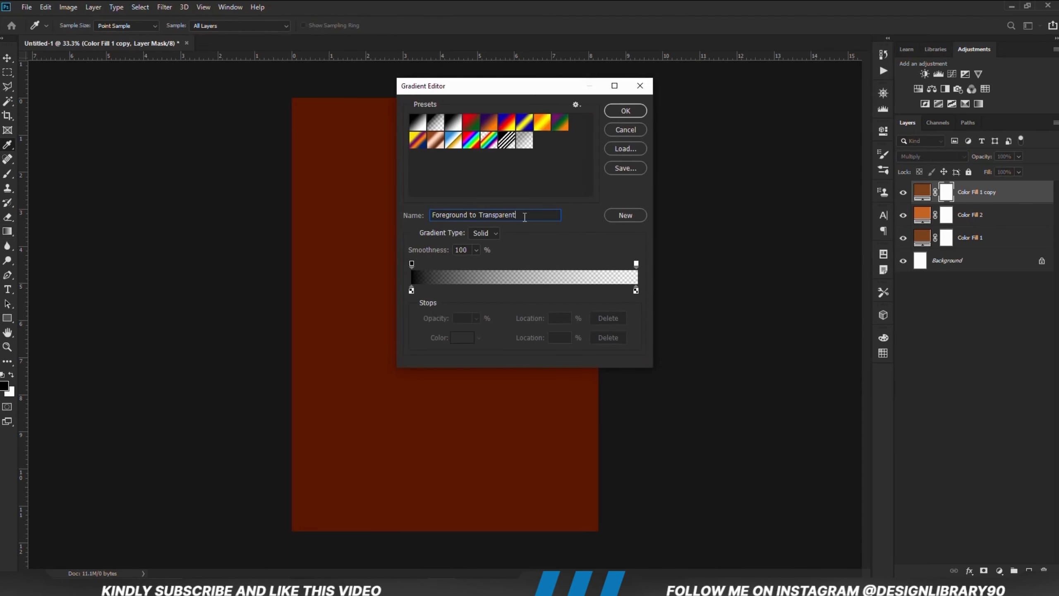
pyautogui.tripleClick(525, 217)
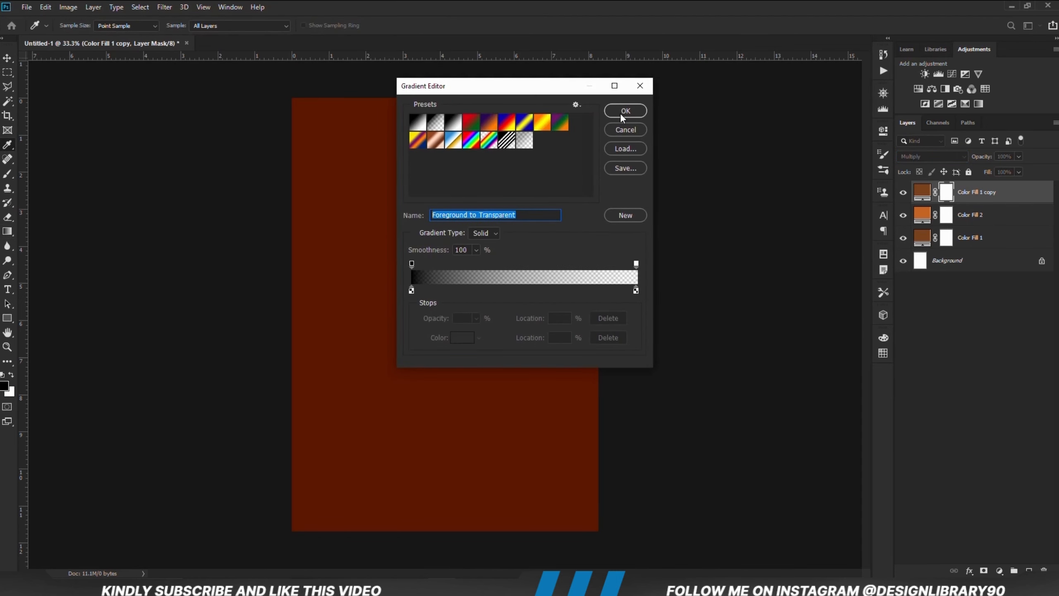
pyautogui.click(621, 111)
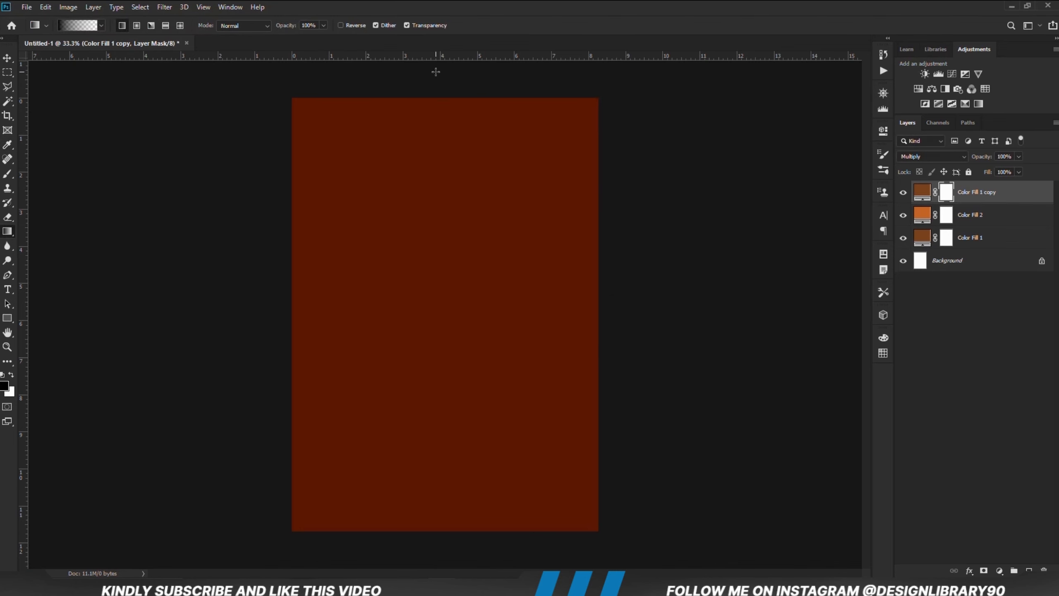
pyautogui.hotkey('ctrl', '-')
pyautogui.moveTo(434, 153); pyautogui.dragTo(441, 289)
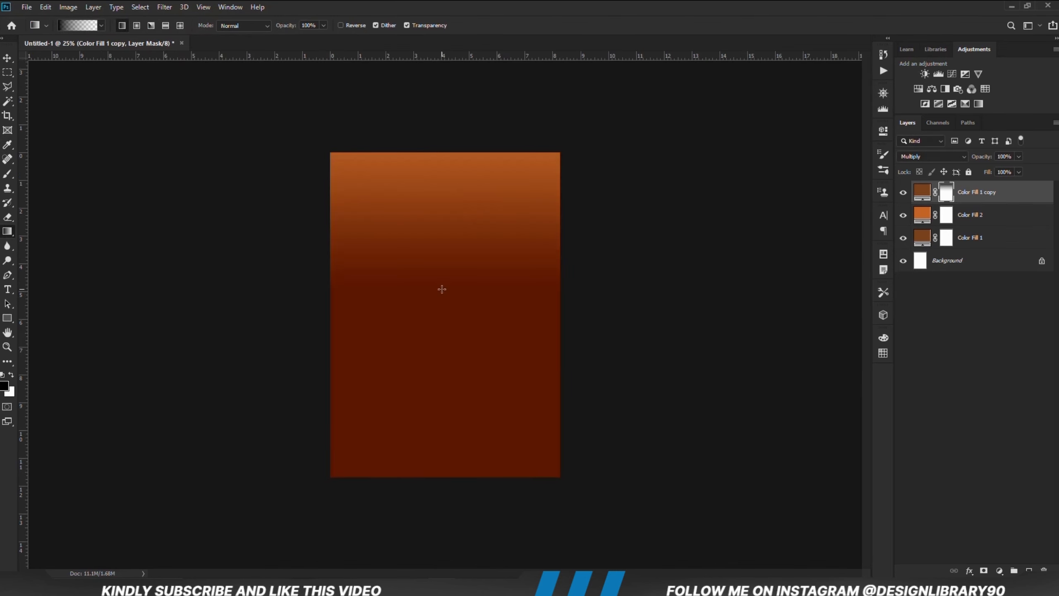
# Reduce the Color Fill 1 copy layer's opacity to 75% and compare the artwork with and without it.
pyautogui.click(8, 58)
pyautogui.hotkey('ctrl', '2')
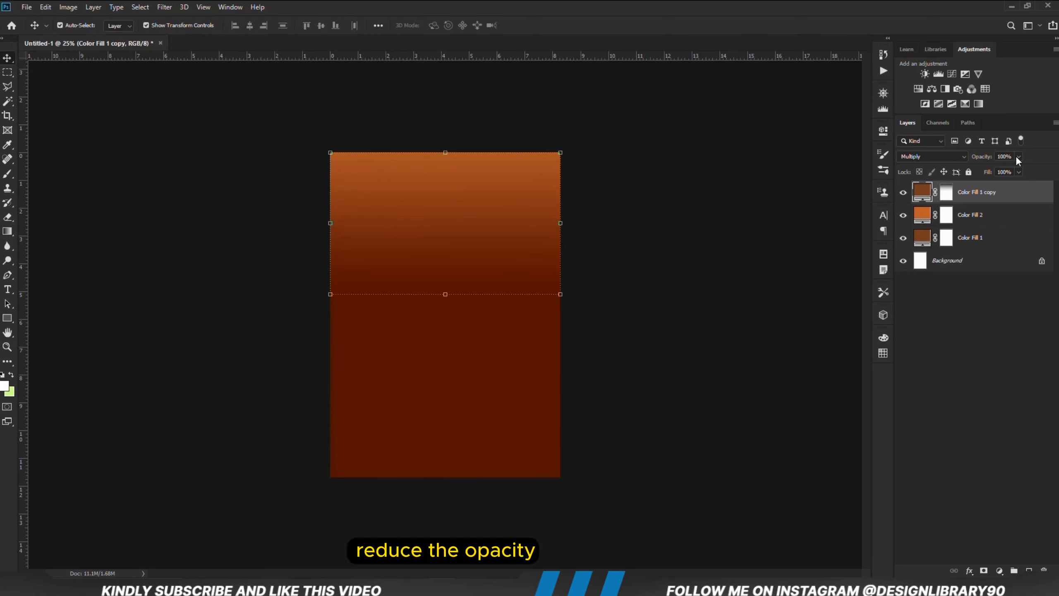
pyautogui.click(1018, 155)
pyautogui.click(1002, 169)
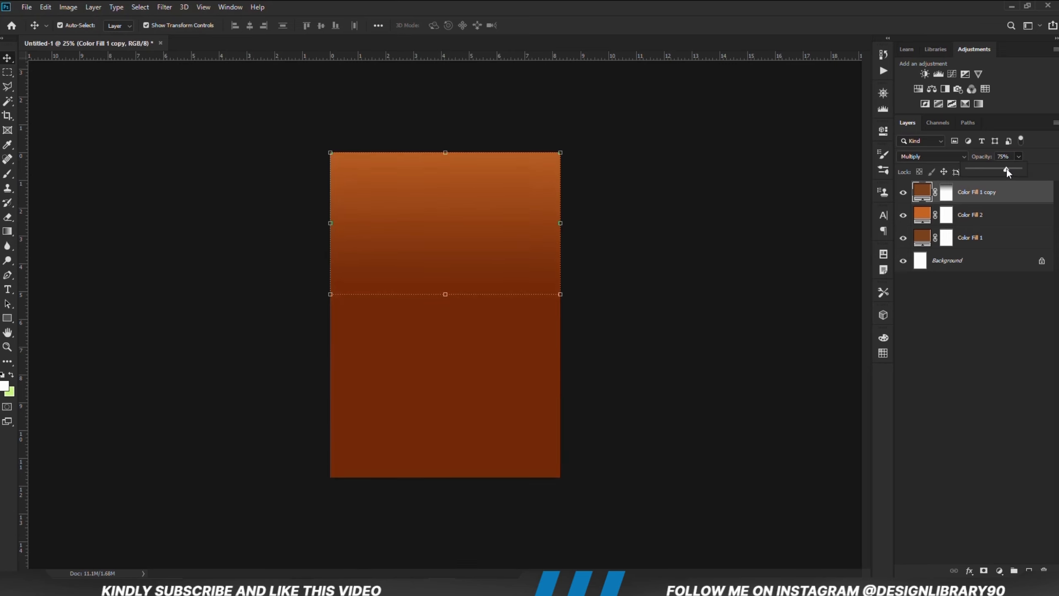
pyautogui.click(828, 203)
pyautogui.click(901, 199)
pyautogui.click(901, 199)
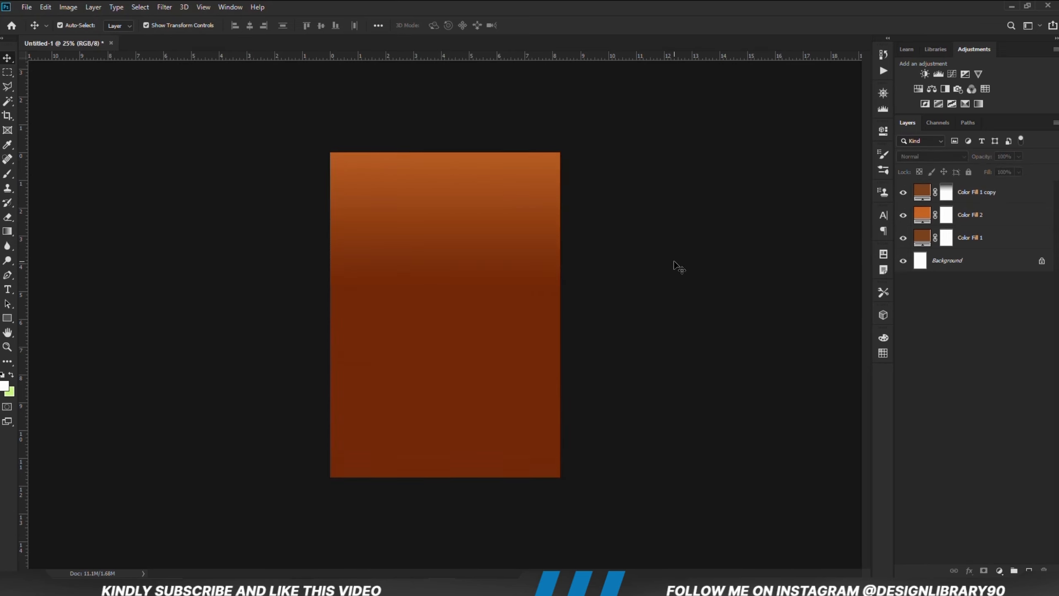
# Hide the Color Fill 2 layer and leave no layer selected.
pyautogui.click(903, 215)
pyautogui.click(984, 219)
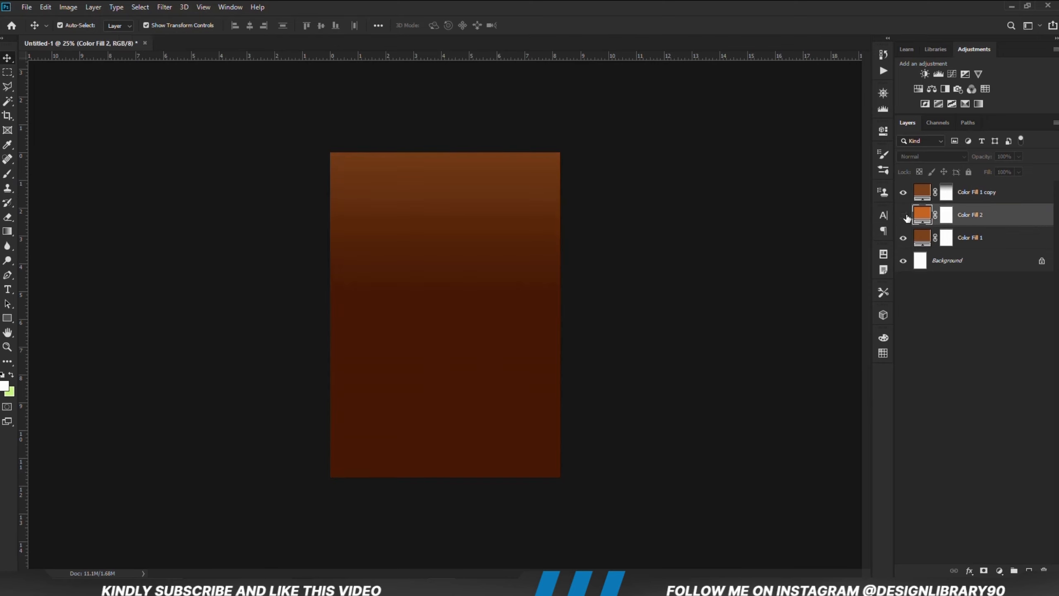
pyautogui.click(673, 231)
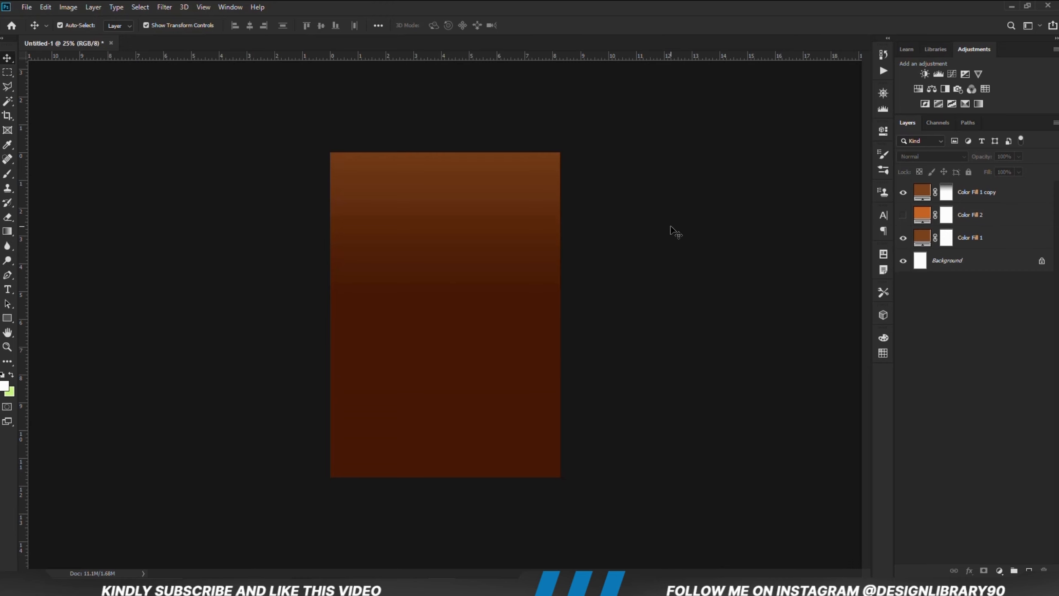
# Create a new layer above the color fills and set the Brush tool to white at a size of 1457 px.
pyautogui.click(1028, 570)
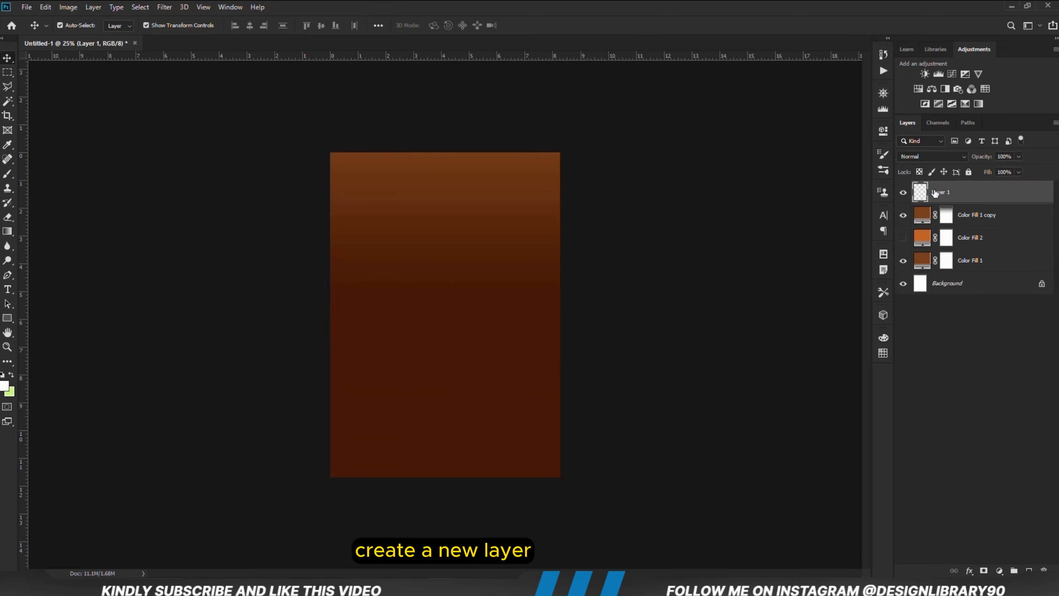
pyautogui.rightClick(6, 178)
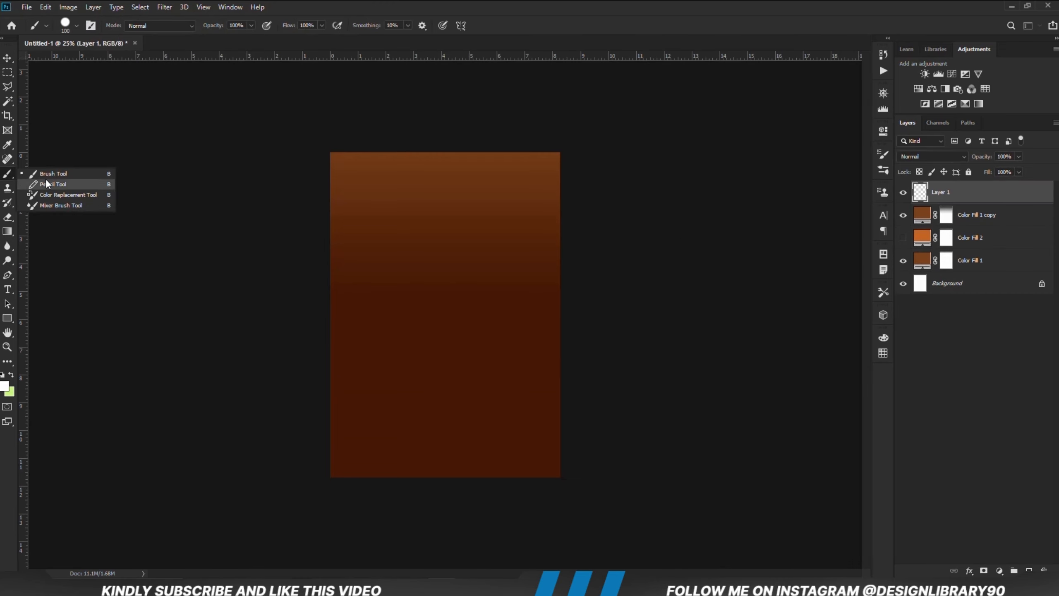
pyautogui.click(42, 172)
pyautogui.click(4, 388)
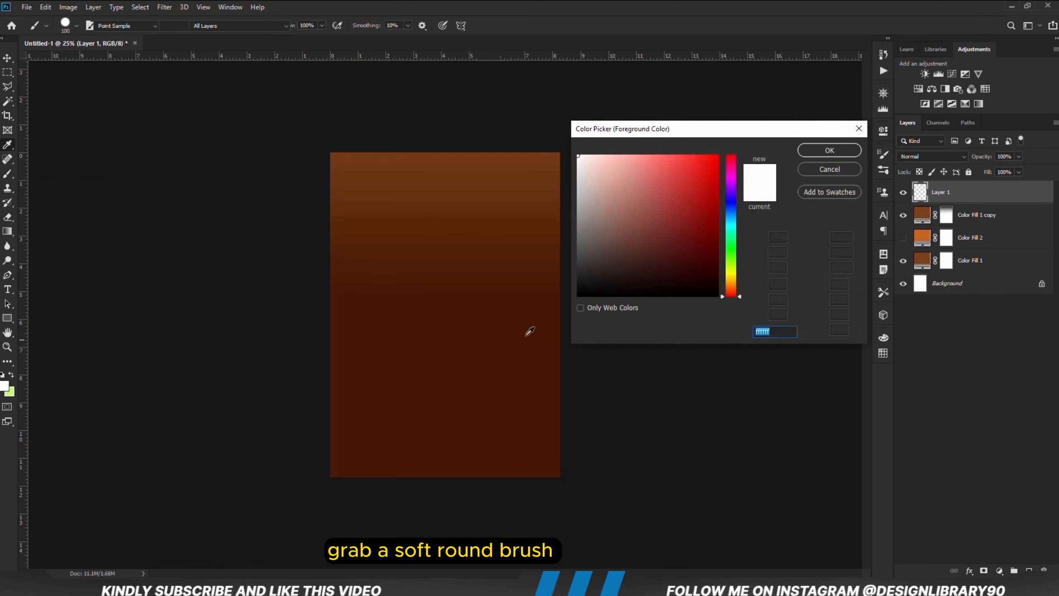
pyautogui.click(827, 150)
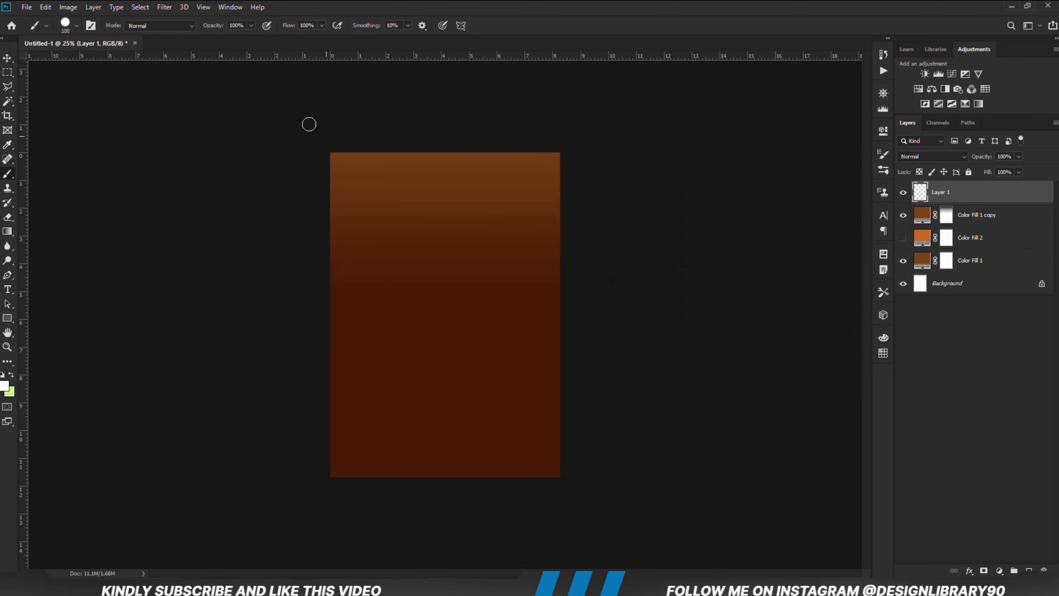
pyautogui.rightClick(392, 256)
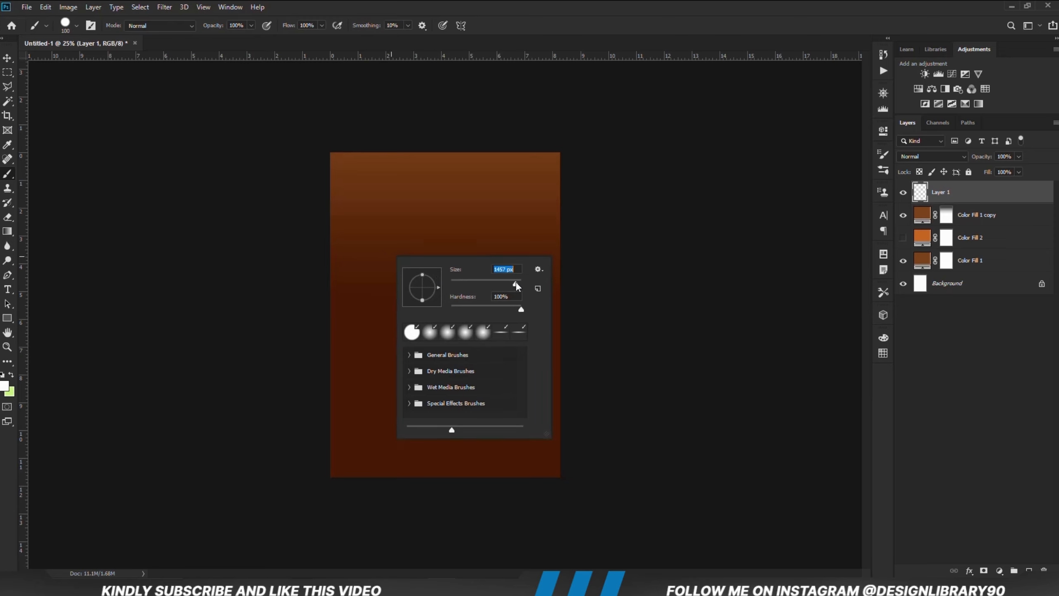
pyautogui.click(526, 2)
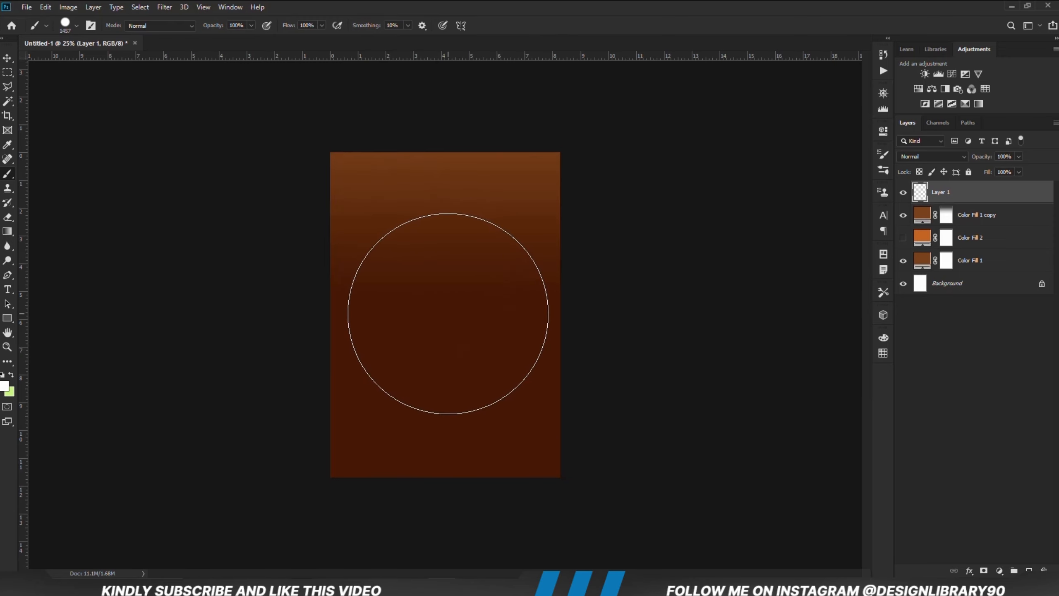
# Try a hard-edged white dab at the canvas centre with the brush enlarged to 1600 px, and undo the dab.
pyautogui.hotkey('ctrl', '+')
pyautogui.press(']')
pyautogui.press(']')
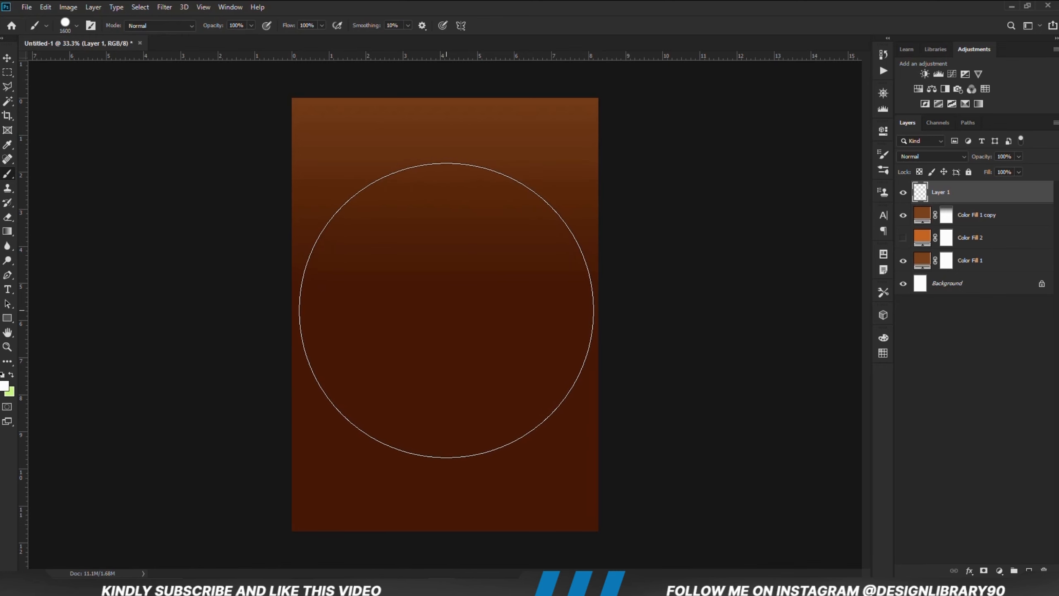
pyautogui.click(446, 310)
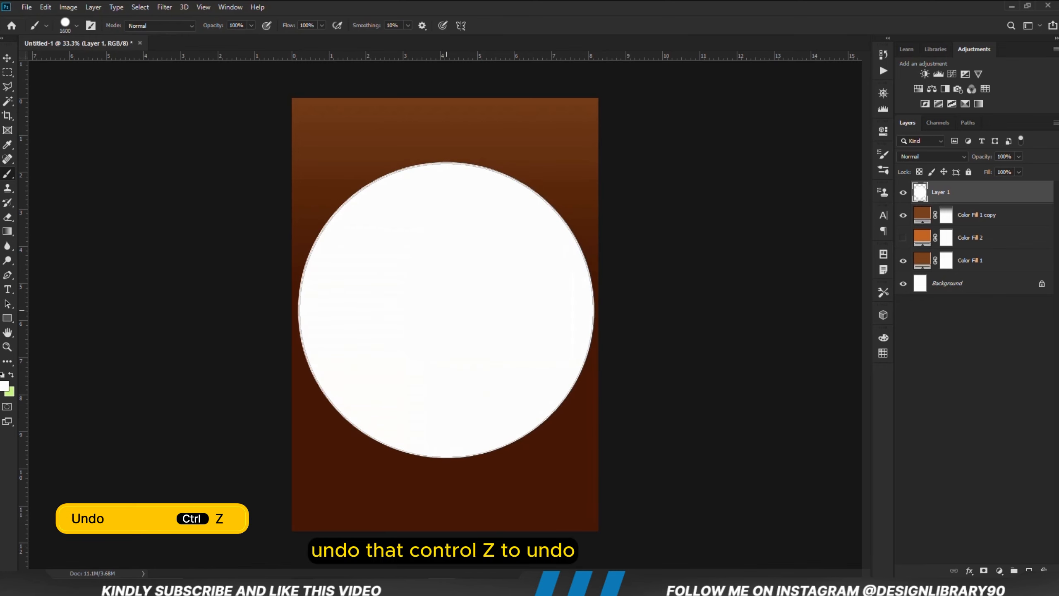
pyautogui.hotkey('ctrl', 'z')
# Soften the brush to 1% hardness, enlarge it to 2000 px, and paint a single white glow at the canvas centre.
pyautogui.rightClick(449, 313)
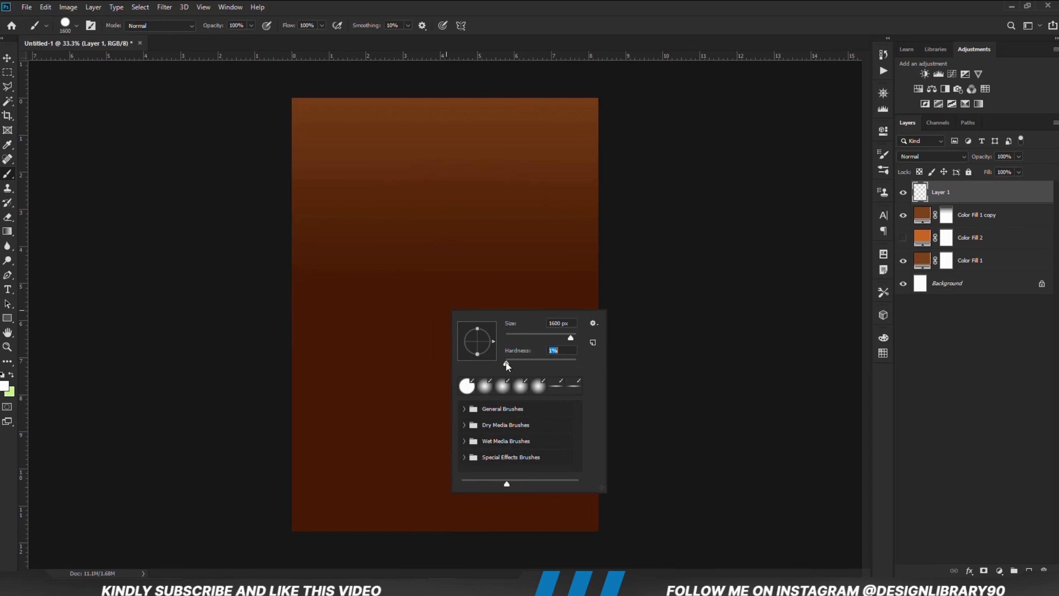
pyautogui.click(512, 13)
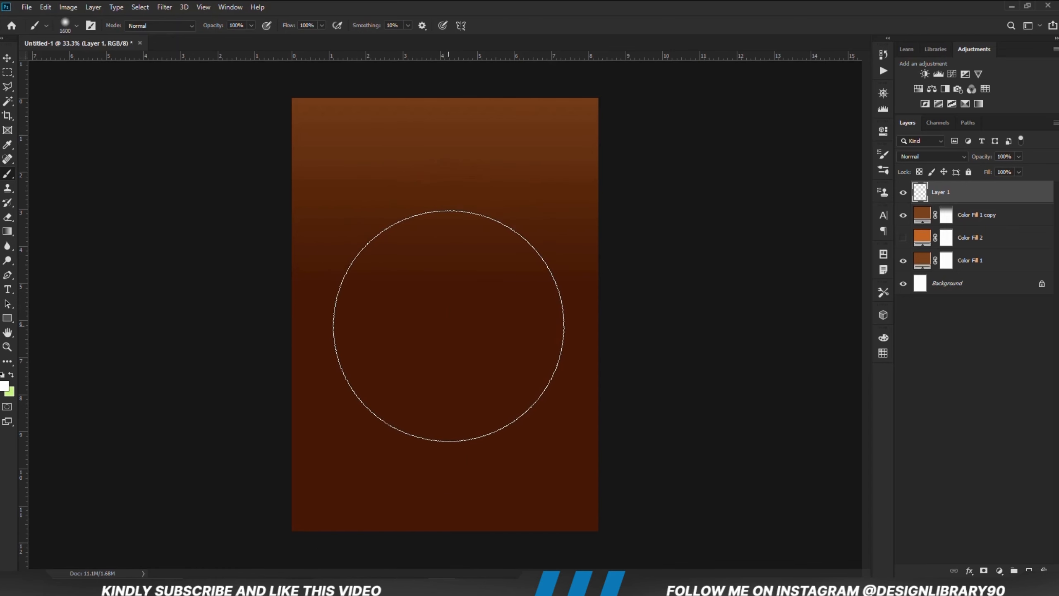
pyautogui.press(']')
pyautogui.press(']')
pyautogui.press(']')
pyautogui.press(']')
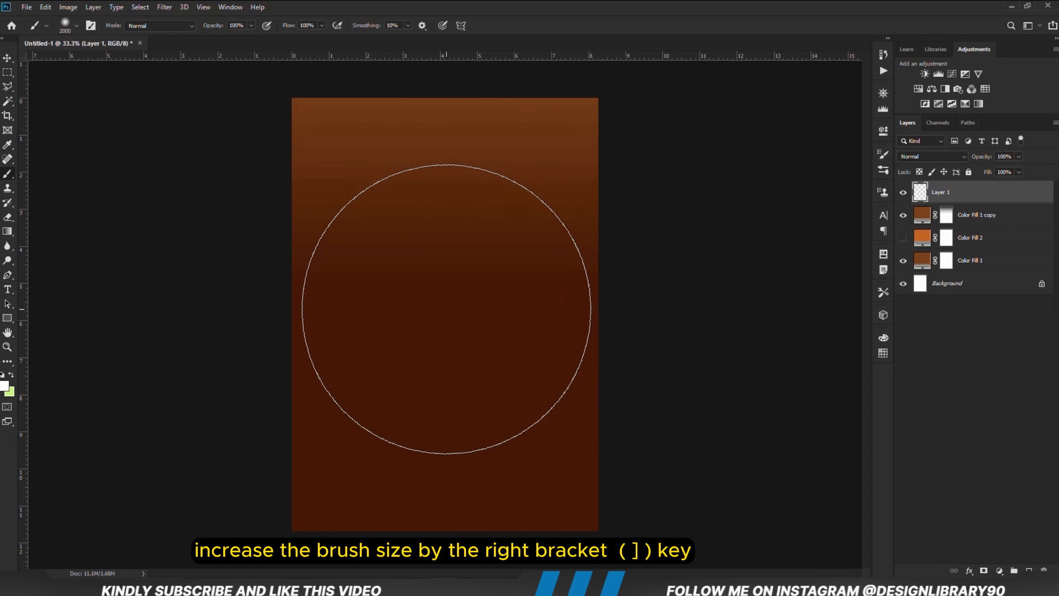
pyautogui.click(446, 309)
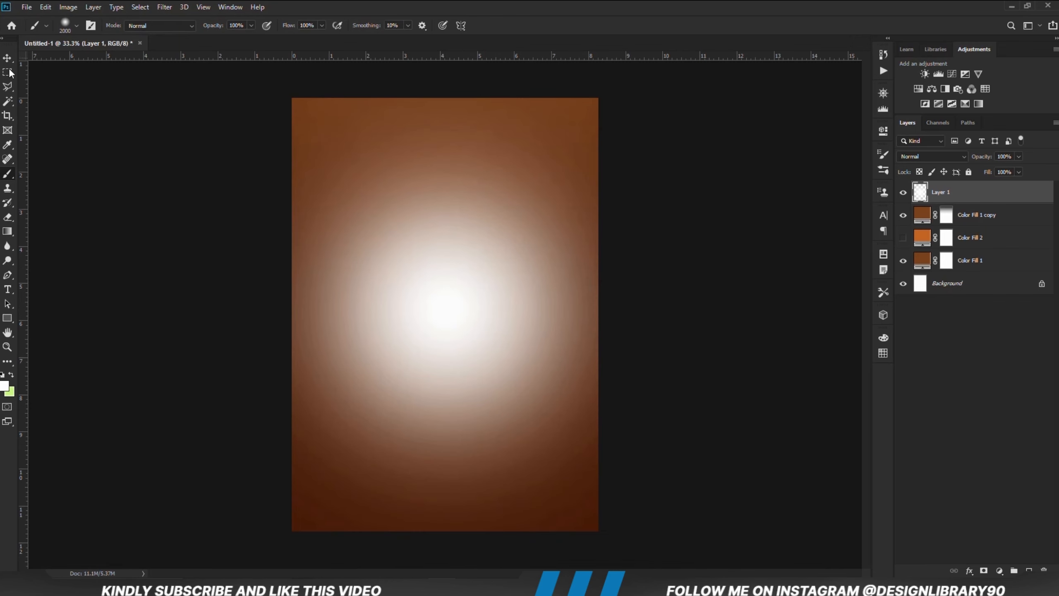
# Set the white glow layer's blend mode to Overlay and compare the artwork with and without it.
pyautogui.click(7, 57)
pyautogui.click(740, 312)
pyautogui.click(942, 199)
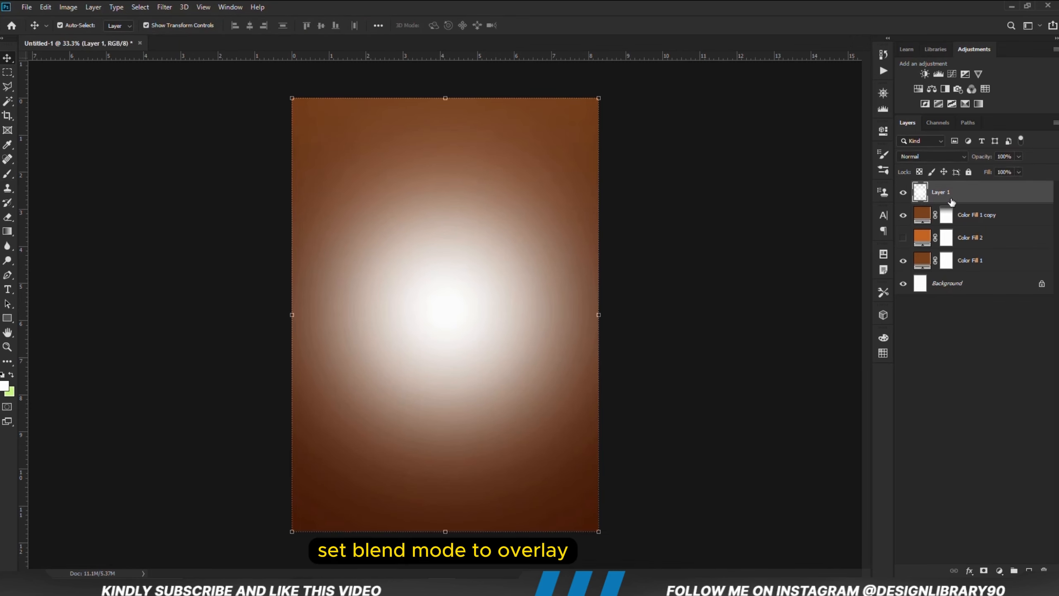
pyautogui.click(931, 156)
pyautogui.click(915, 292)
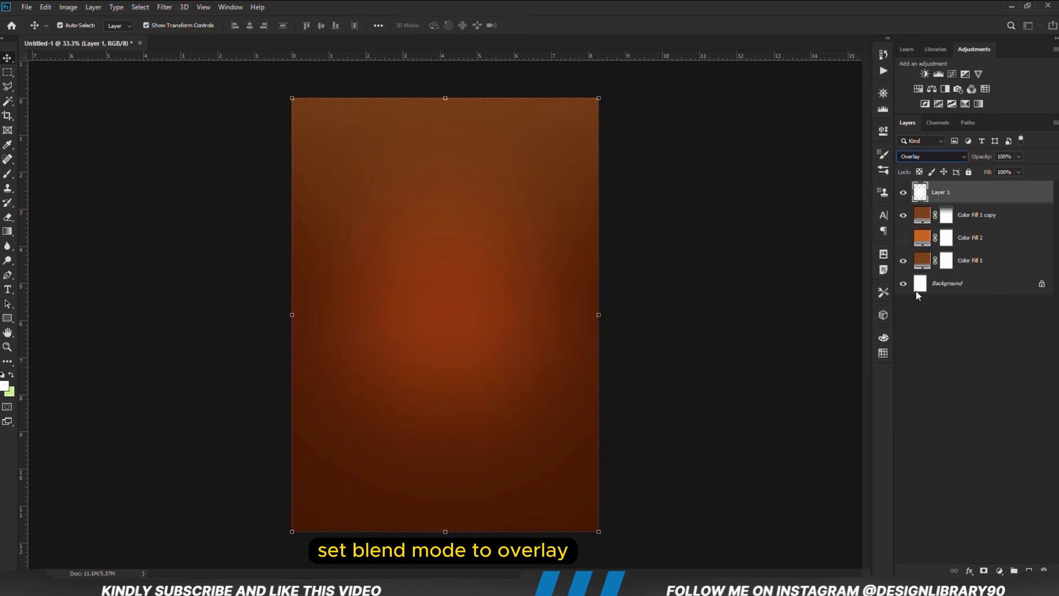
pyautogui.click(903, 193)
pyautogui.click(903, 193)
pyautogui.click(724, 312)
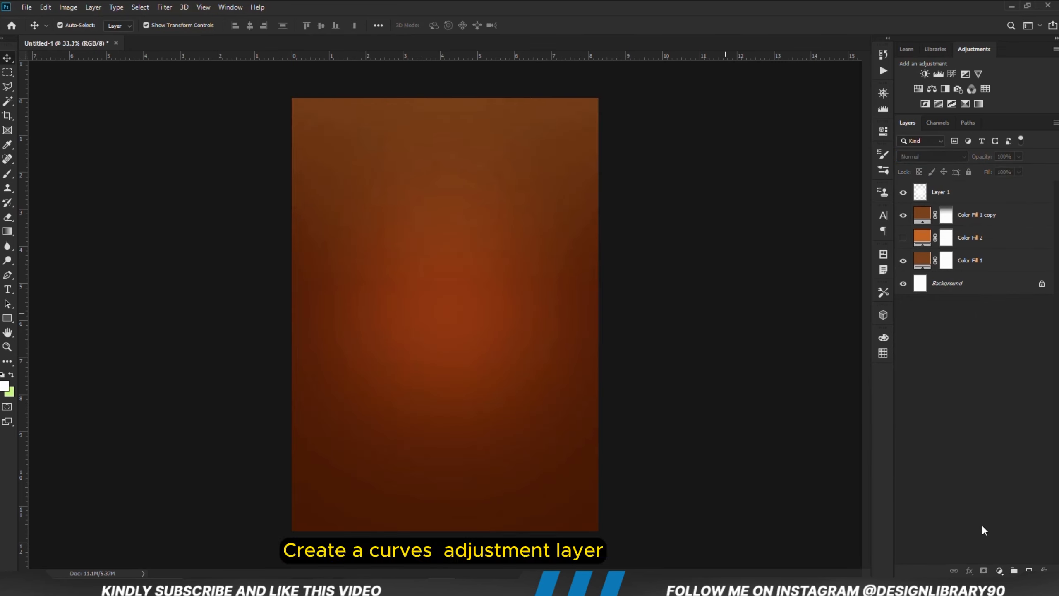
# Add a Curves adjustment layer on top and pull the curve's shadow point slightly down to darken the background.
pyautogui.click(1000, 571)
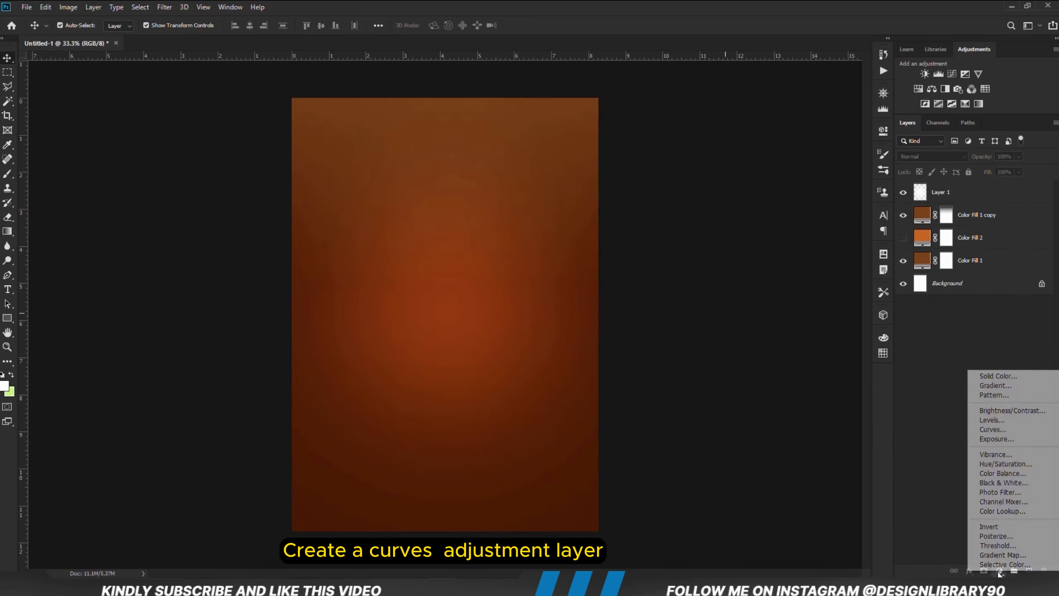
pyautogui.click(993, 429)
pyautogui.moveTo(766, 276); pyautogui.dragTo(767, 280)
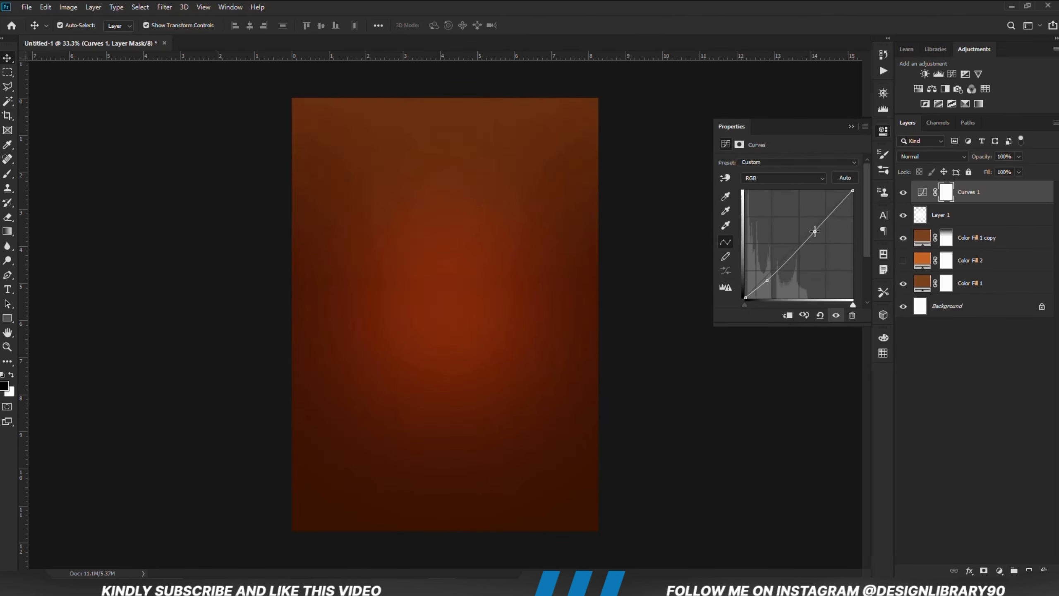
pyautogui.click(856, 127)
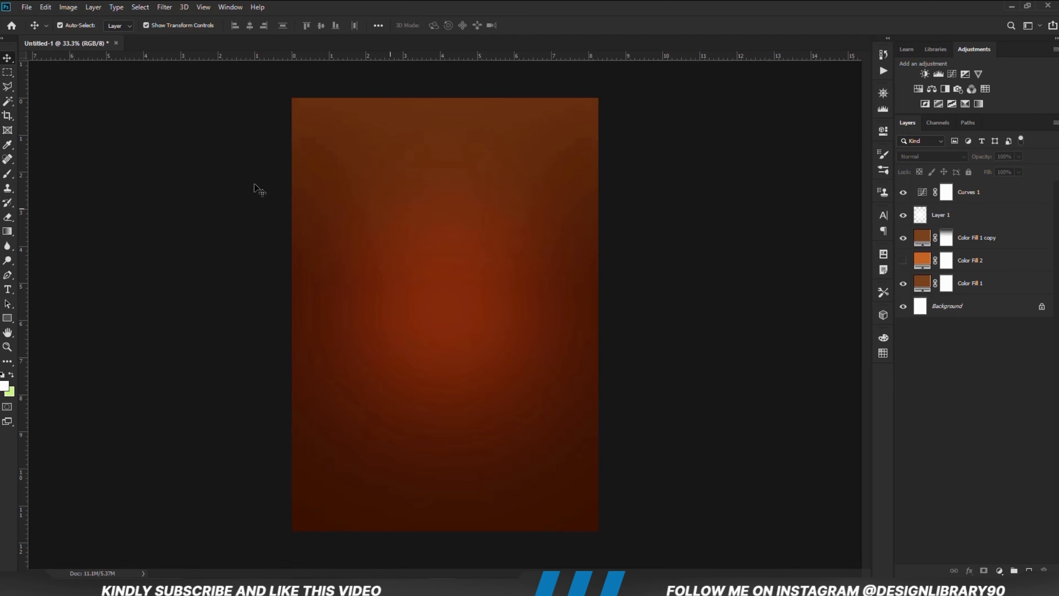
# Open NUT.psd and copy its podium, 5, 4 and Nutella layers together.
pyautogui.click(25, 8)
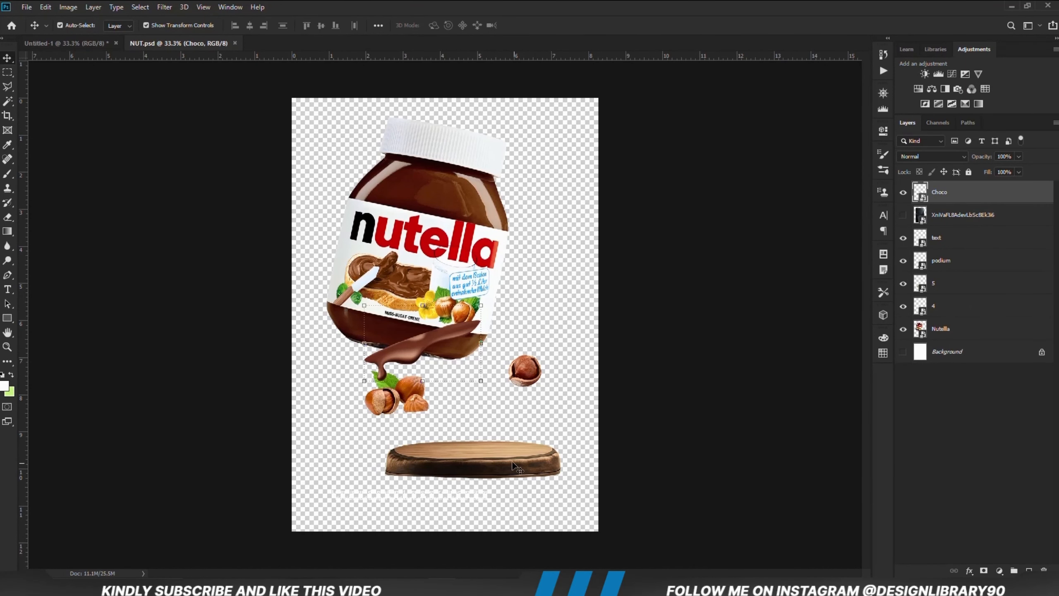
pyautogui.click(669, 472)
pyautogui.click(500, 461)
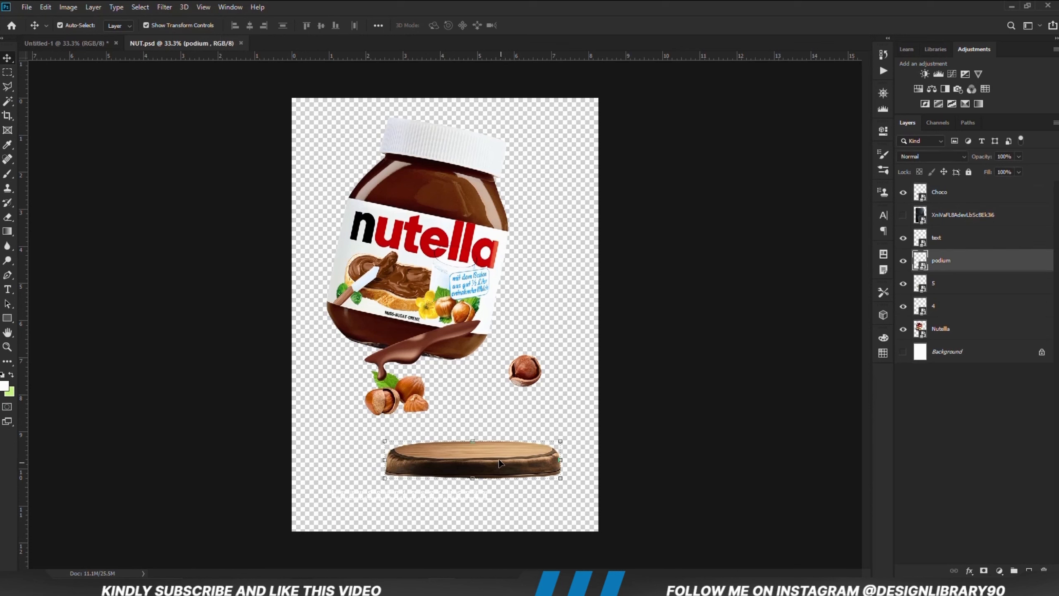
pyautogui.keyDown('shift'); pyautogui.click(442, 308); pyautogui.keyUp('shift')
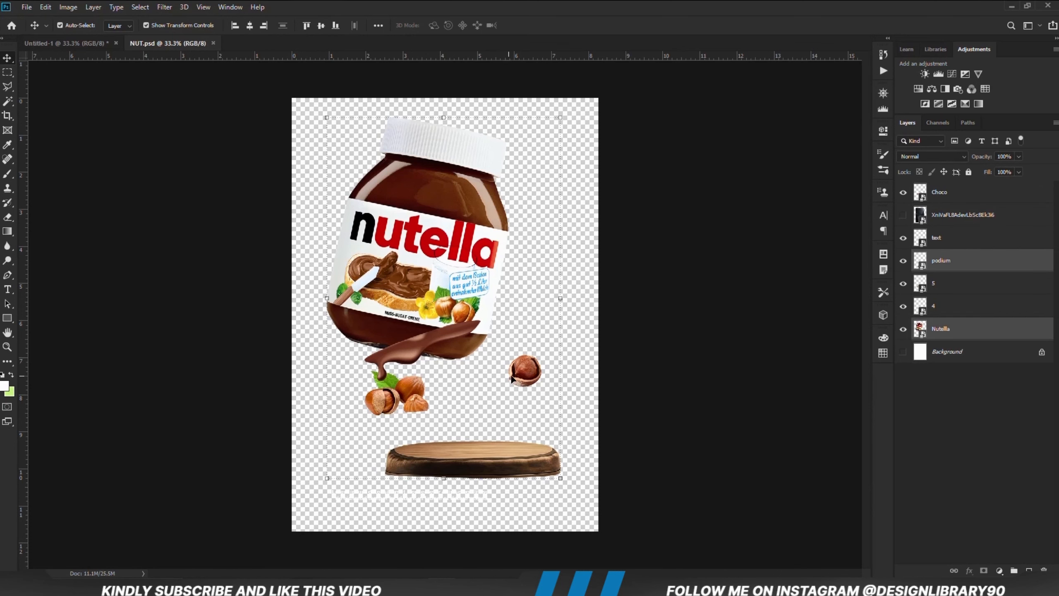
pyautogui.keyDown('shift'); pyautogui.click(524, 376); pyautogui.keyUp('shift')
pyautogui.keyDown('shift'); pyautogui.click(406, 400); pyautogui.keyUp('shift')
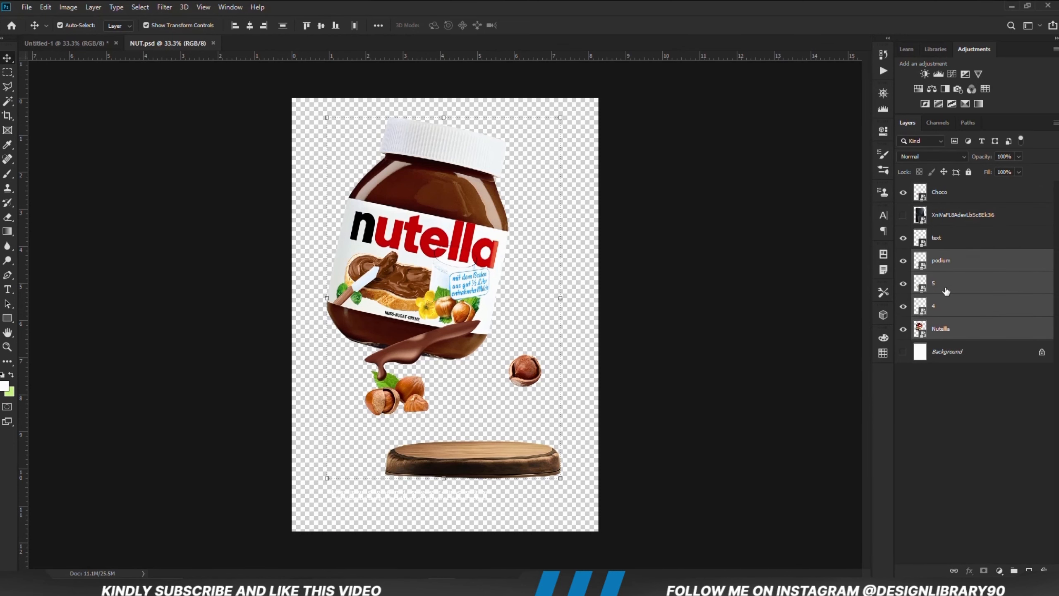
pyautogui.hotkey('ctrl', 'c')
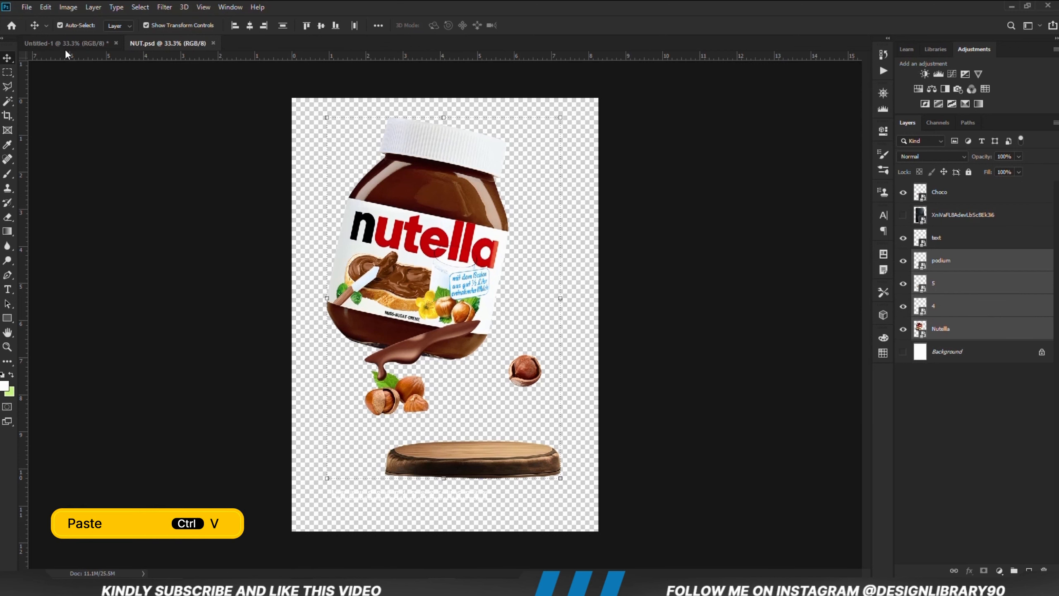
# Paste the copied podium, hazelnut and Nutella jar layers into the poster document.
pyautogui.hotkey('ctrl', 'Tab')
pyautogui.hotkey('ctrl', 'v')
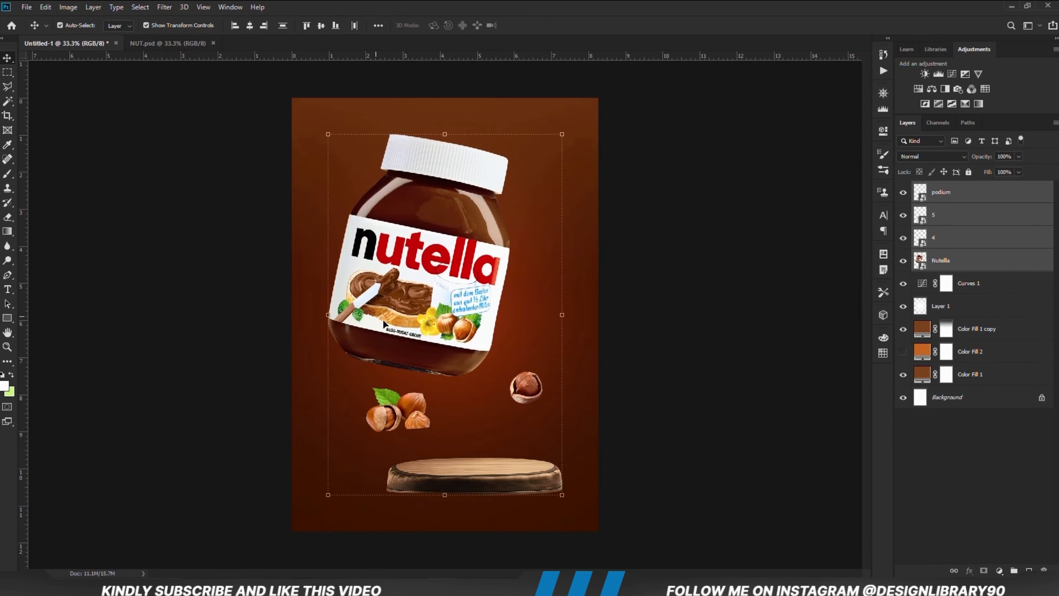
pyautogui.click(699, 416)
# Centre the podium horizontally on the canvas, clear the selection and move the podium up.
pyautogui.click(477, 486)
pyautogui.hotkey('ctrl', 'a')
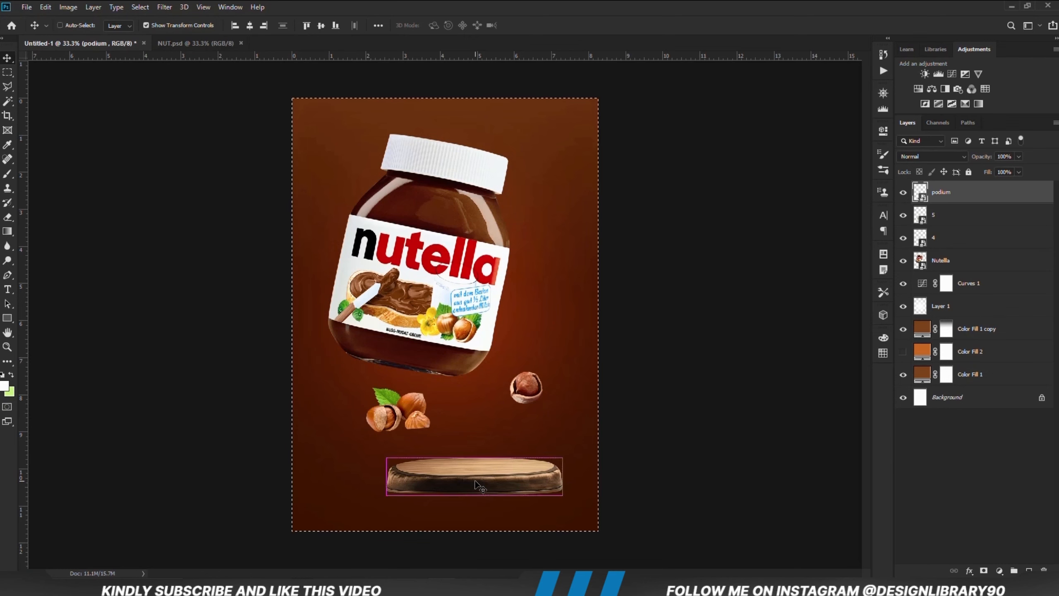
pyautogui.click(250, 25)
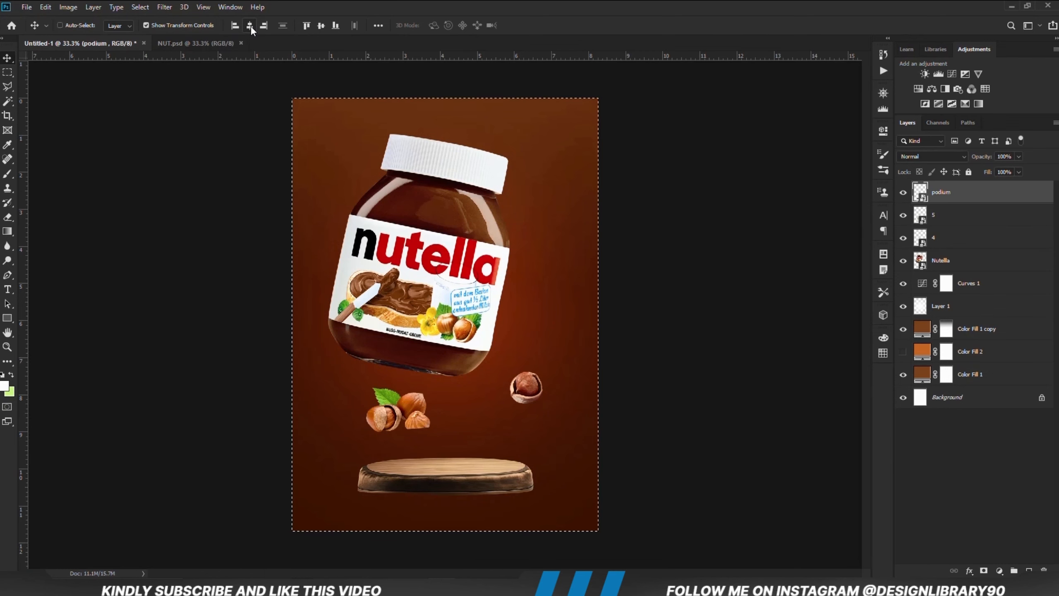
pyautogui.hotkey('ctrl', 'd')
pyautogui.moveTo(455, 481); pyautogui.dragTo(455, 418)
# Move the Nutella jar down onto the podium and place the podium layer beneath the Nutella layer.
pyautogui.click(519, 334)
pyautogui.click(429, 274)
pyautogui.moveTo(429, 273); pyautogui.dragTo(441, 300)
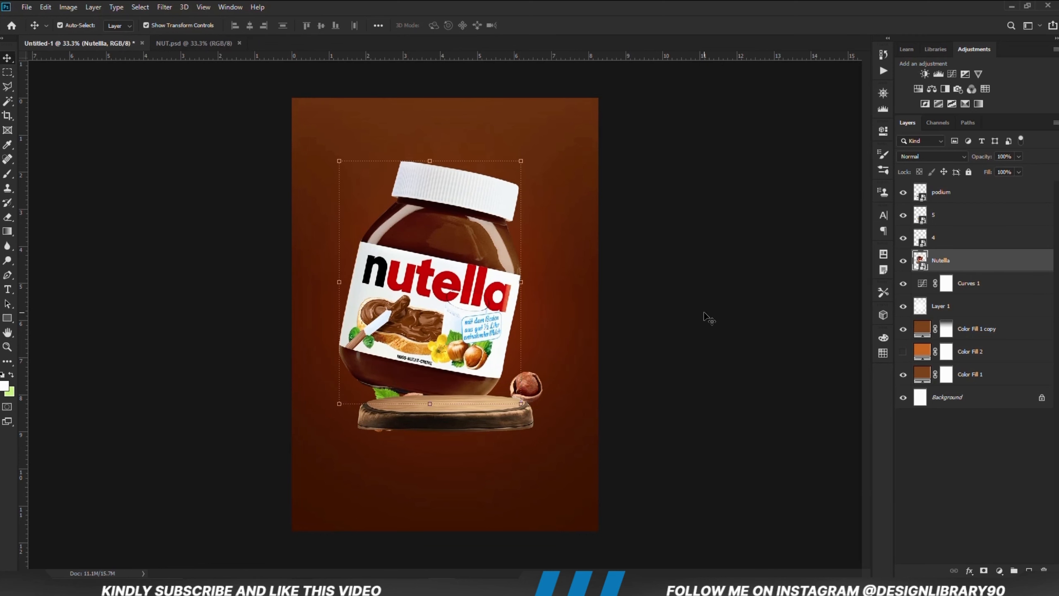
pyautogui.moveTo(958, 203); pyautogui.dragTo(955, 270)
pyautogui.click(955, 239)
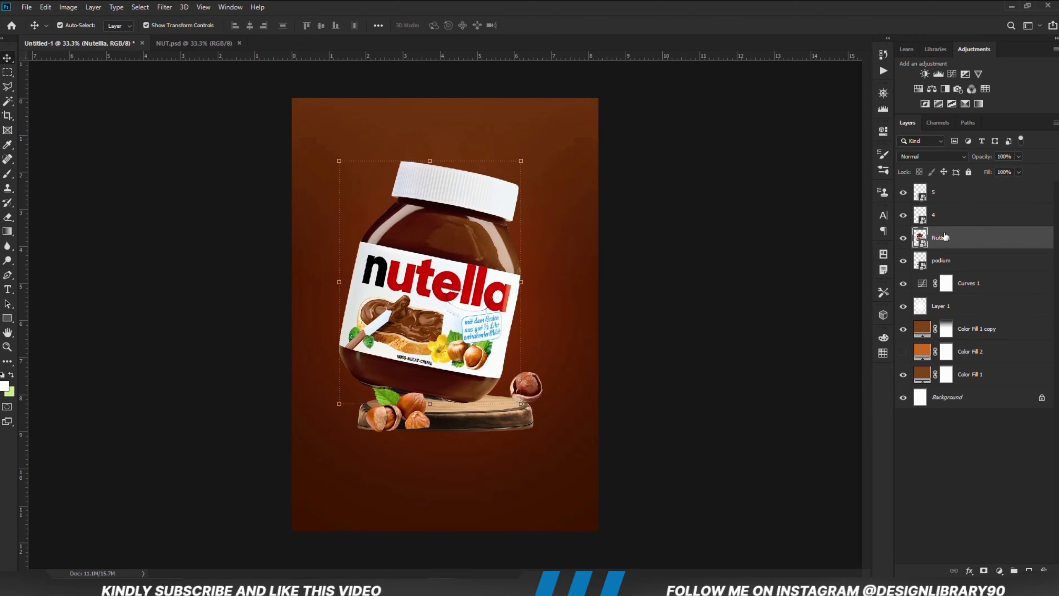
# Position the single hazelnut beside the podium's right end and move layer 4 below the podium layer.
pyautogui.click(947, 216)
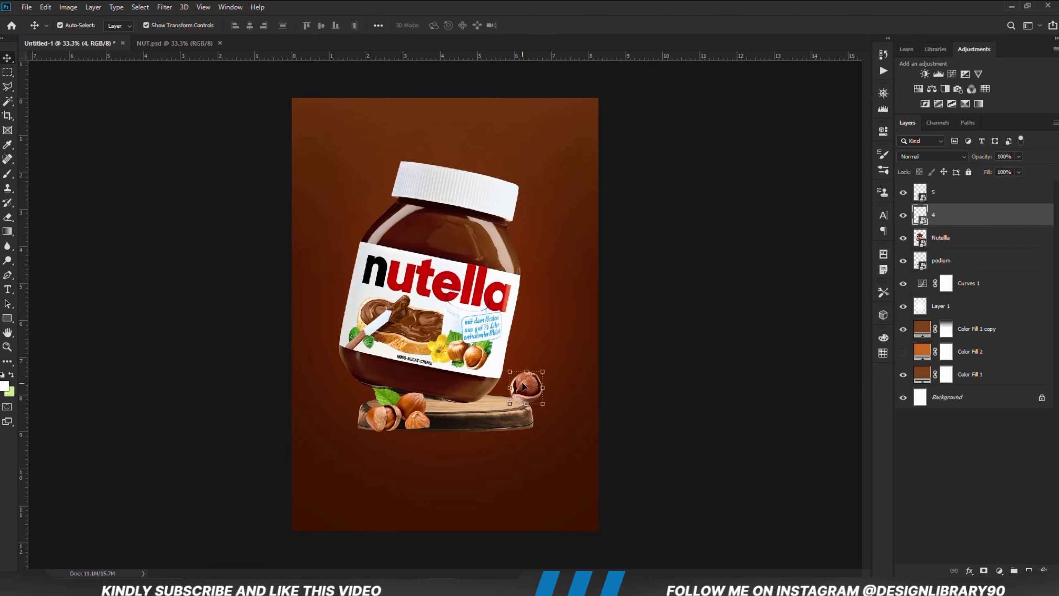
pyautogui.moveTo(523, 387); pyautogui.dragTo(540, 403)
pyautogui.moveTo(947, 214); pyautogui.dragTo(955, 273)
pyautogui.moveTo(541, 401); pyautogui.dragTo(550, 401)
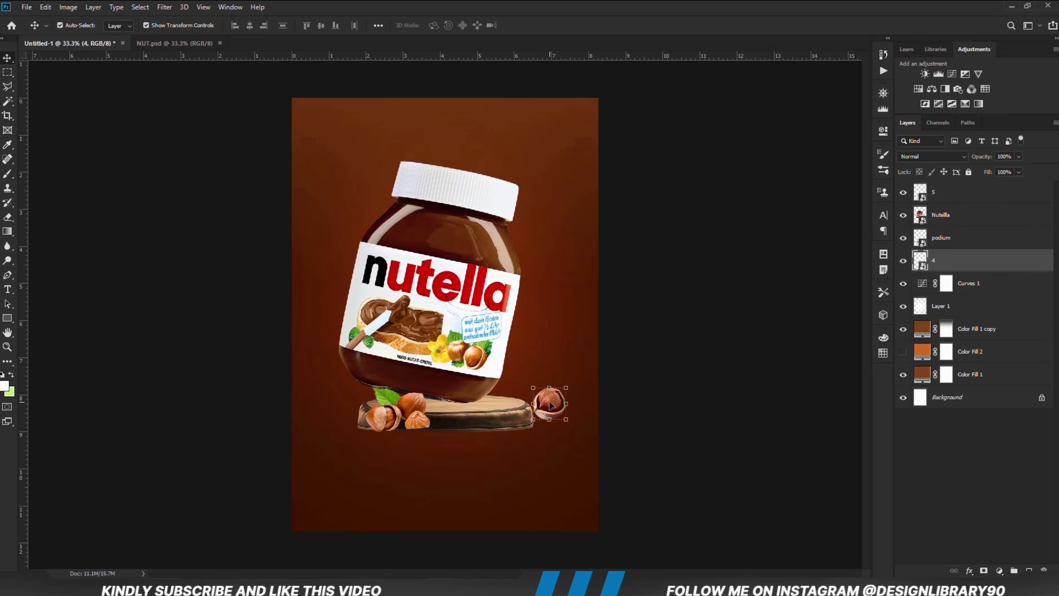
# Move the leafy hazelnut cluster to the podium's left end and place layer 5 below layer 4.
pyautogui.click(437, 441)
pyautogui.moveTo(402, 414); pyautogui.dragTo(354, 408)
pyautogui.moveTo(936, 195); pyautogui.dragTo(948, 270)
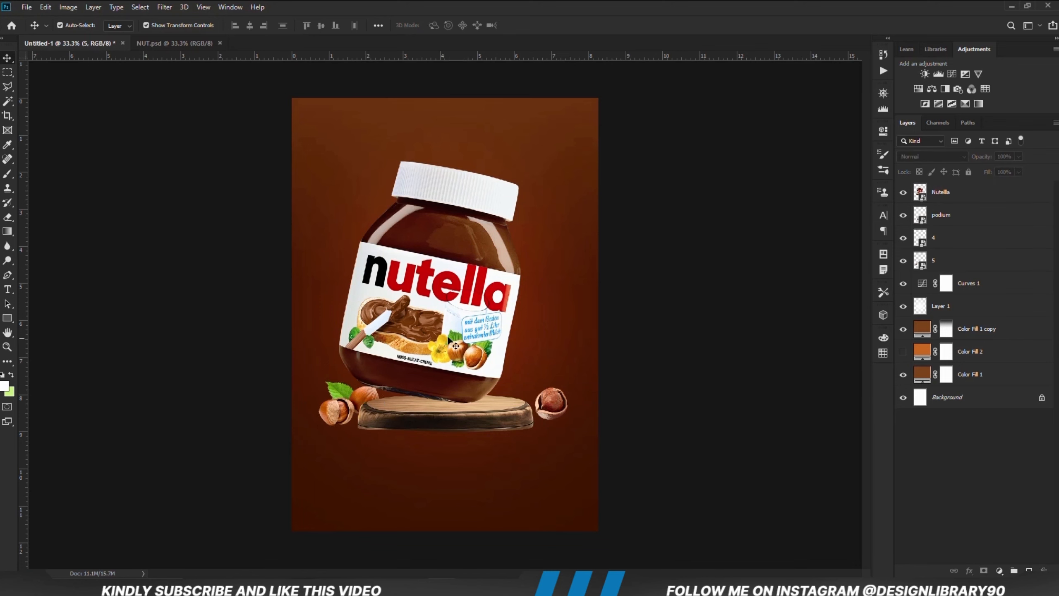
# Shift the jar right and slightly up over the podium, and nudge the leafy hazelnut cluster slightly right and down.
pyautogui.moveTo(433, 317); pyautogui.dragTo(439, 310)
pyautogui.click(697, 365)
pyautogui.moveTo(466, 350); pyautogui.dragTo(460, 340)
pyautogui.click(231, 427)
pyautogui.click(345, 415)
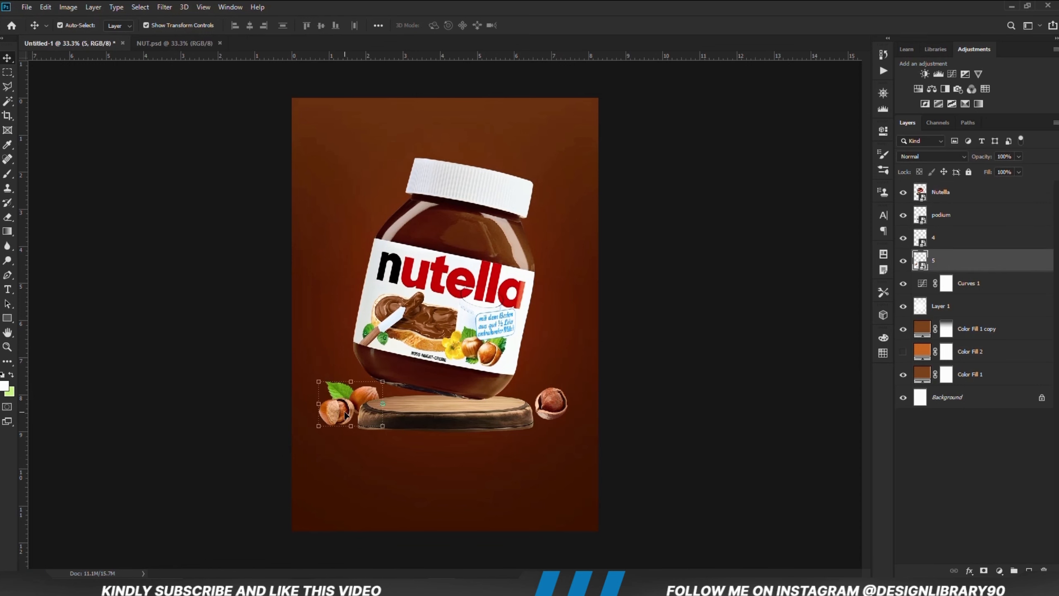
pyautogui.moveTo(345, 413); pyautogui.dragTo(348, 413)
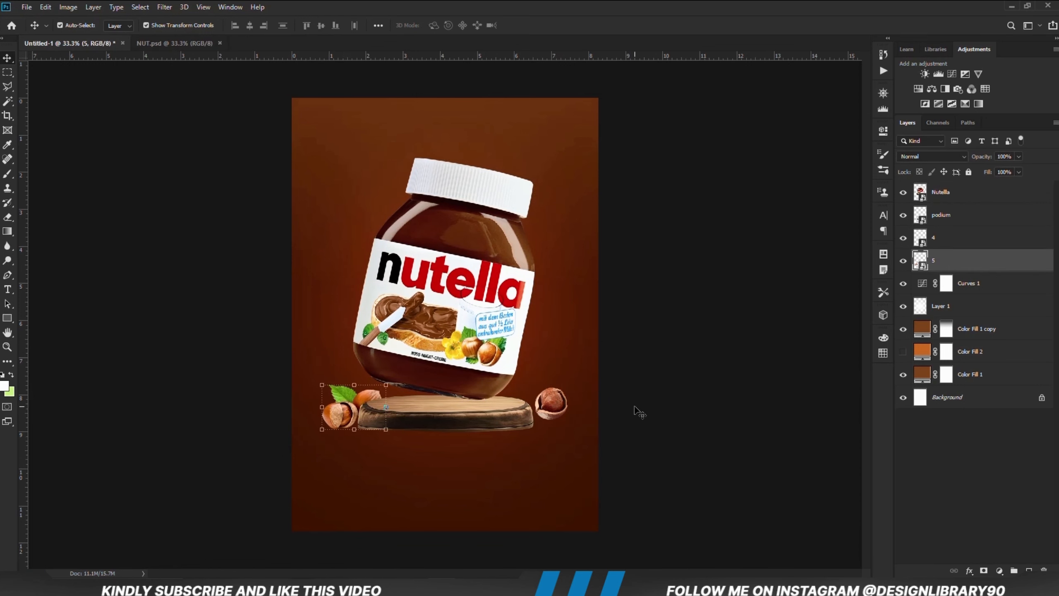
pyautogui.click(465, 338)
pyautogui.moveTo(465, 338); pyautogui.dragTo(469, 338)
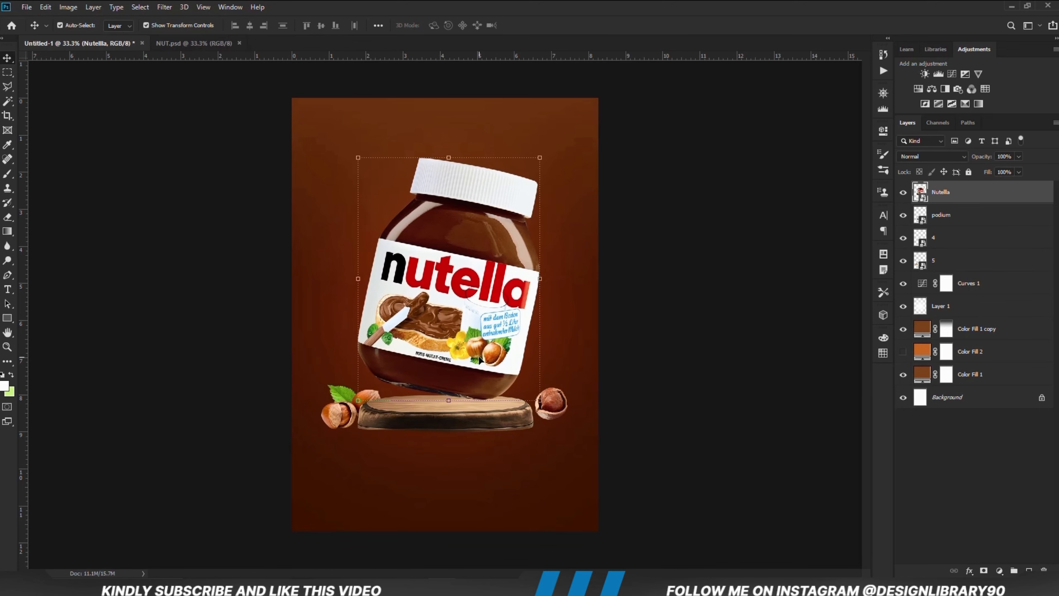
pyautogui.click(626, 381)
# Bring the Lorem ipsum text layer from NUT.psd into the poster and place it centred below the podium.
pyautogui.hotkey('ctrl', '+')
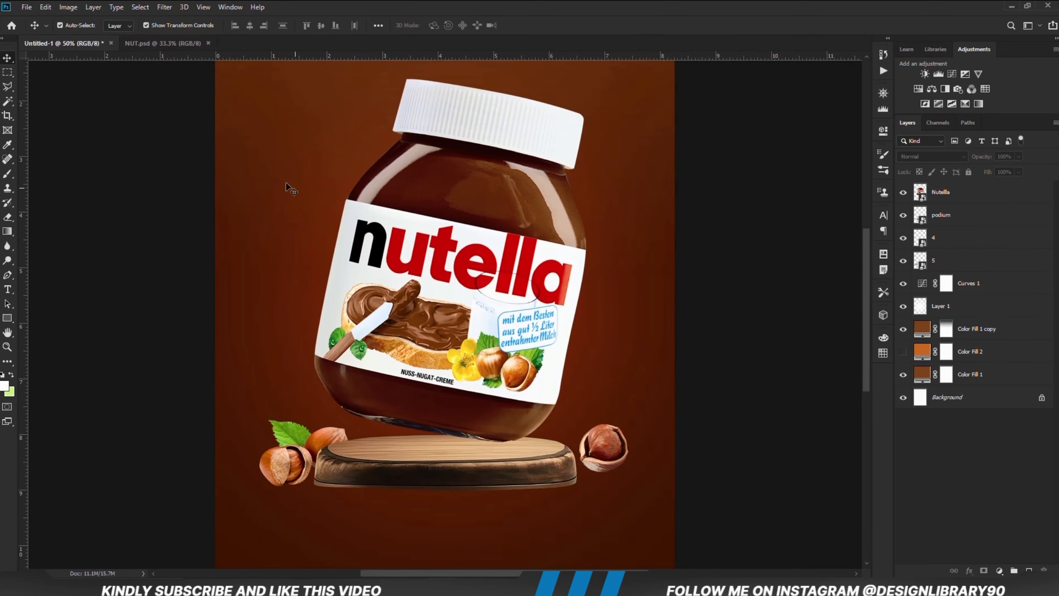
pyautogui.click(163, 44)
pyautogui.click(408, 491)
pyautogui.click(410, 491)
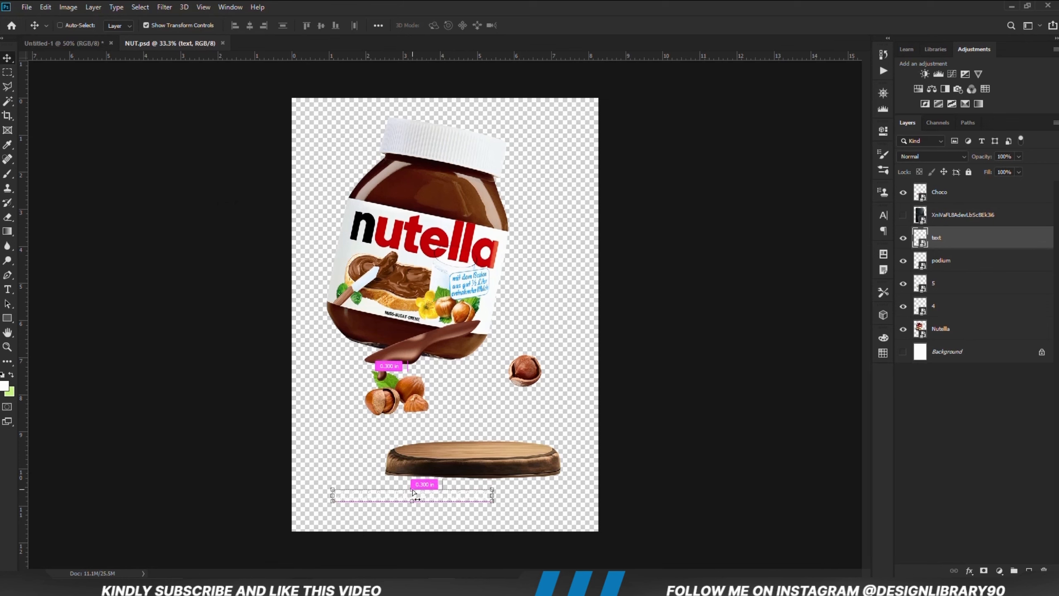
pyautogui.moveTo(413, 492); pyautogui.dragTo(367, 427)
pyautogui.moveTo(869, 335); pyautogui.dragTo(866, 371)
pyautogui.moveTo(458, 212); pyautogui.dragTo(458, 460)
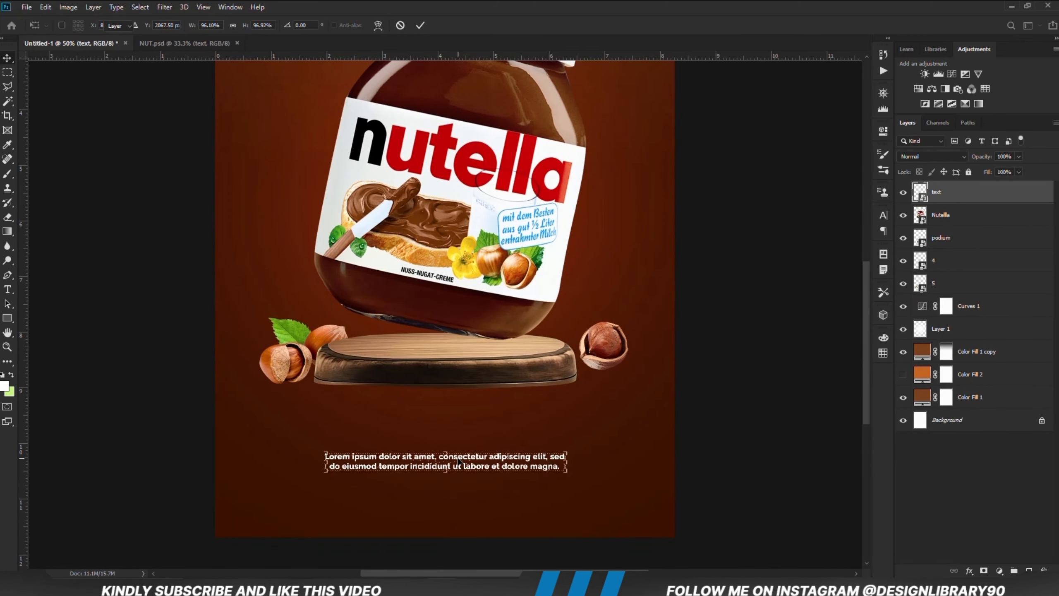
# Nudge the Lorem ipsum text slightly further down and deselect it.
pyautogui.press('Down')
pyautogui.press('Down')
pyautogui.press('Down')
pyautogui.press('Down')
pyautogui.press('Down')
pyautogui.press('Down')
pyautogui.press('Down')
pyautogui.press('Down')
pyautogui.click(705, 456)
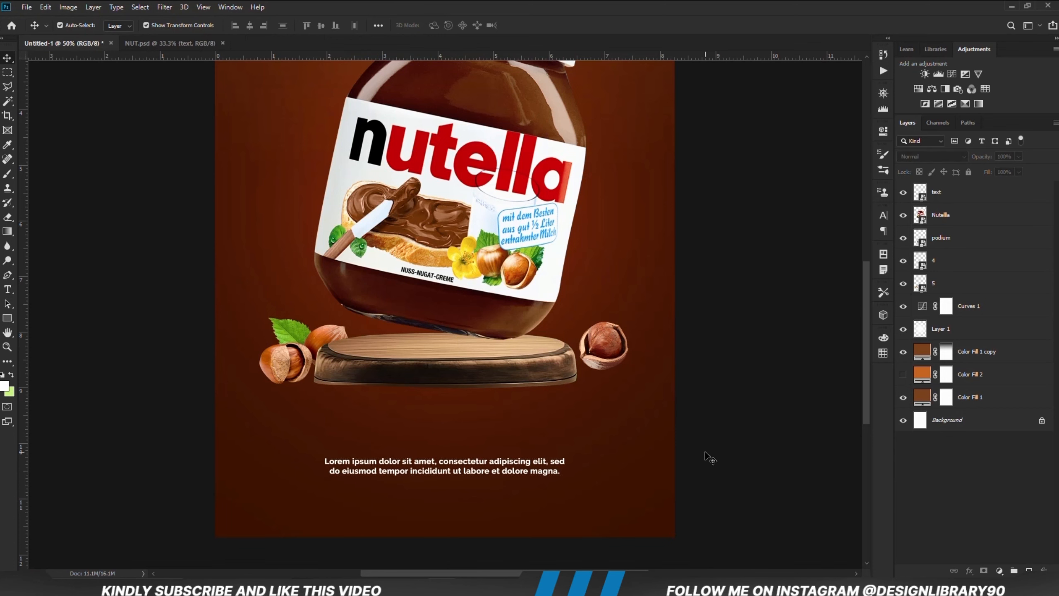
# Select the Nutella, podium, 4 and 5 layers and nudge them up together.
pyautogui.click(951, 288)
pyautogui.keyDown('shift'); pyautogui.click(948, 216); pyautogui.keyUp('shift')
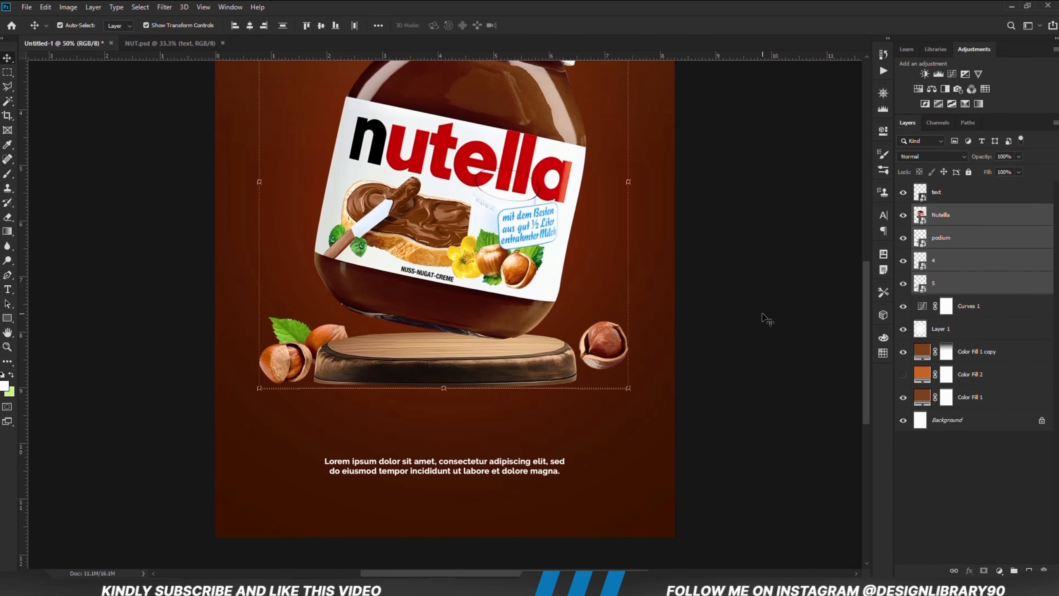
pyautogui.hotkey('ctrl', '-')
pyautogui.hotkey('shift', 'Up')
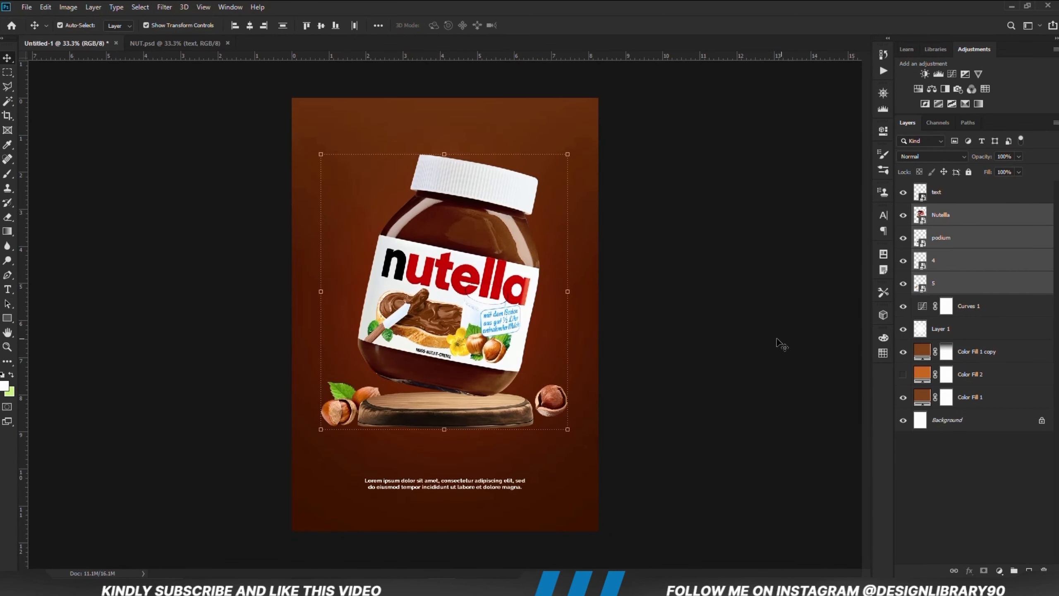
pyautogui.click(639, 411)
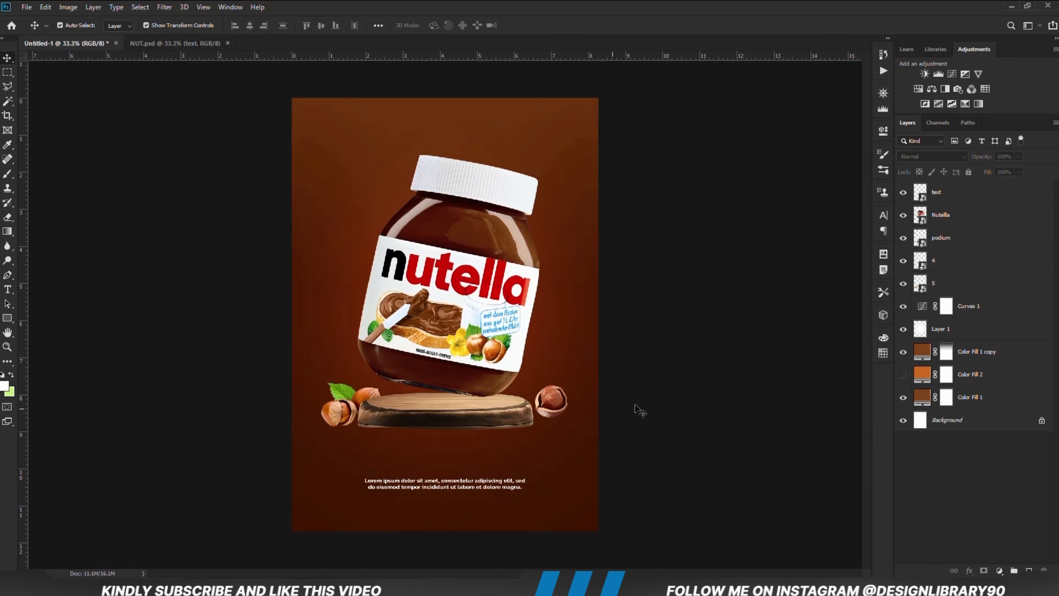
# Convert hazelnut layer 4 to a smart object and scale it down slightly.
pyautogui.click(557, 403)
pyautogui.rightClick(952, 271)
pyautogui.click(958, 220)
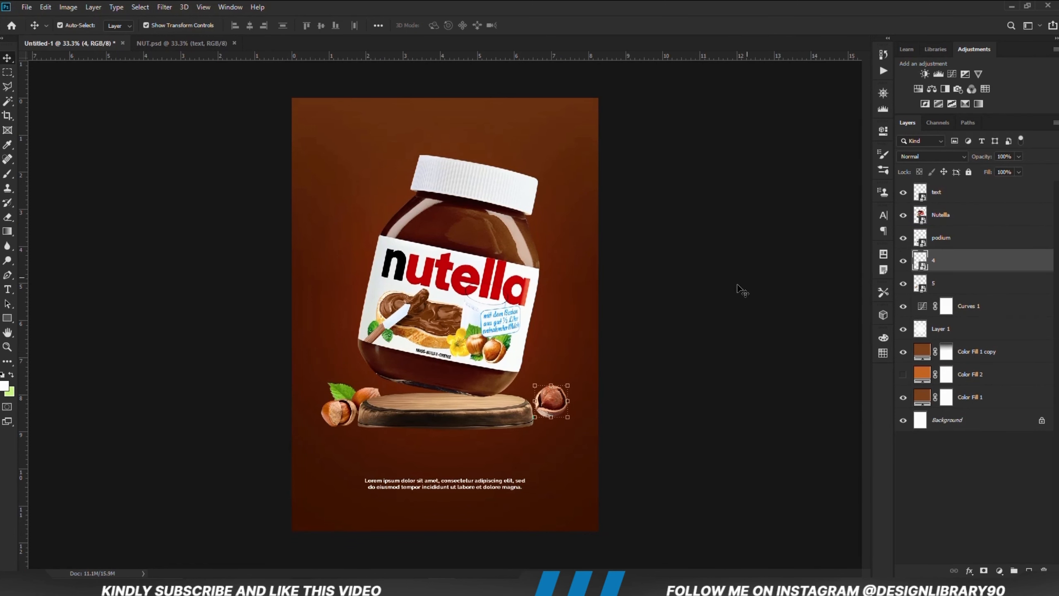
pyautogui.moveTo(534, 382); pyautogui.dragTo(540, 382)
pyautogui.press('Return')
# Duplicate the right hazelnut, scale the copy to about 74%, rotate it about -49°, and tuck it behind the podium's right end.
pyautogui.hotkey('ctrl', 'j')
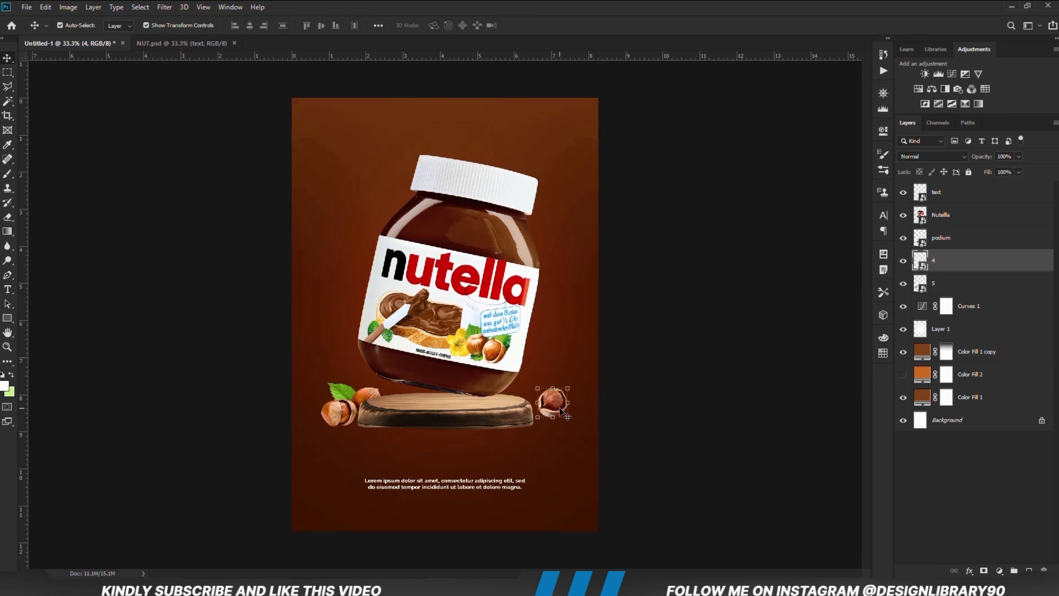
pyautogui.moveTo(560, 406); pyautogui.dragTo(539, 384)
pyautogui.hotkey('ctrl', 't')
pyautogui.rightClick(528, 388)
pyautogui.click(562, 493)
pyautogui.rightClick(530, 398)
pyautogui.click(583, 516)
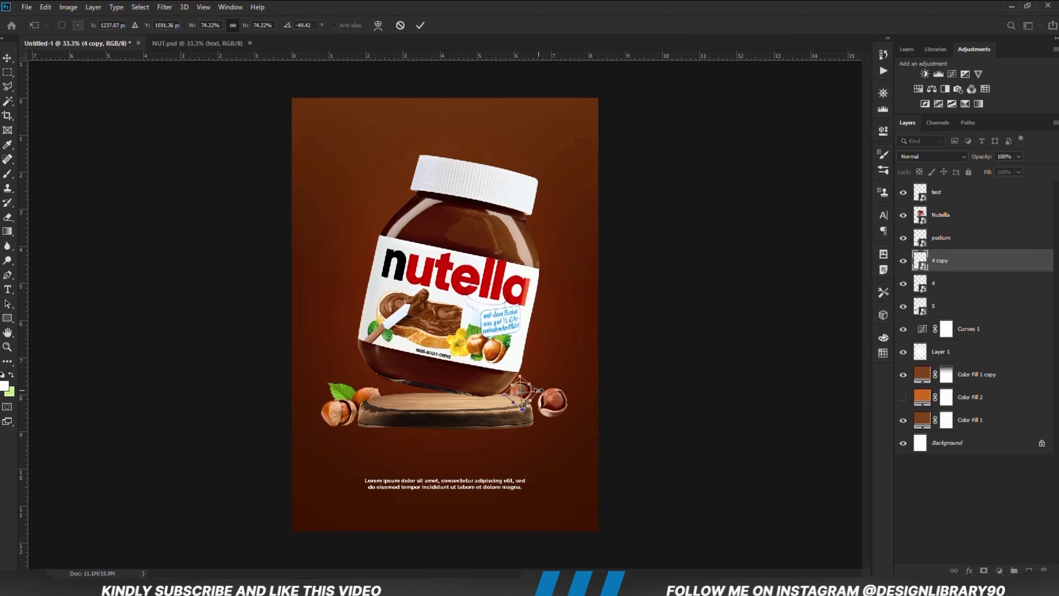
pyautogui.press('Return')
pyautogui.click(625, 380)
# Adjust the two right hazelnuts, moving the larger one slightly down and the small copy slightly right.
pyautogui.click(523, 396)
pyautogui.click(557, 420)
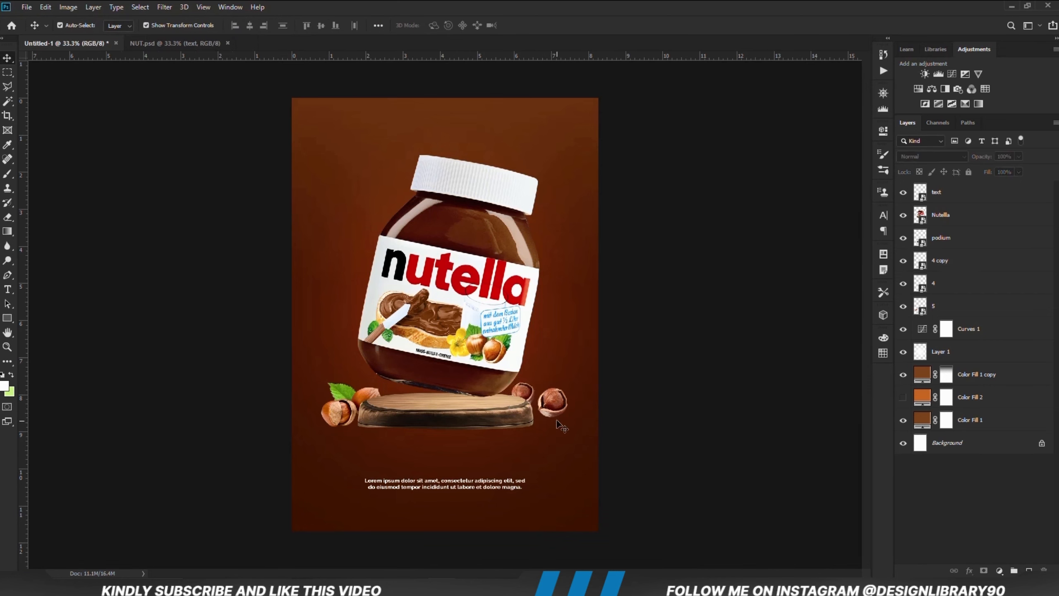
pyautogui.click(559, 406)
pyautogui.moveTo(559, 403); pyautogui.dragTo(559, 412)
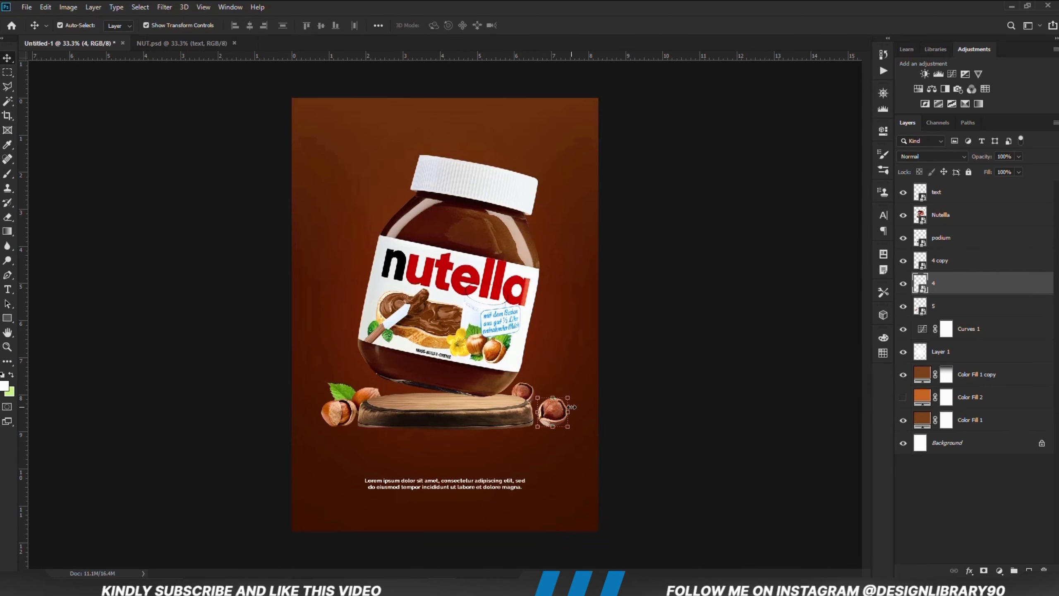
pyautogui.click(655, 420)
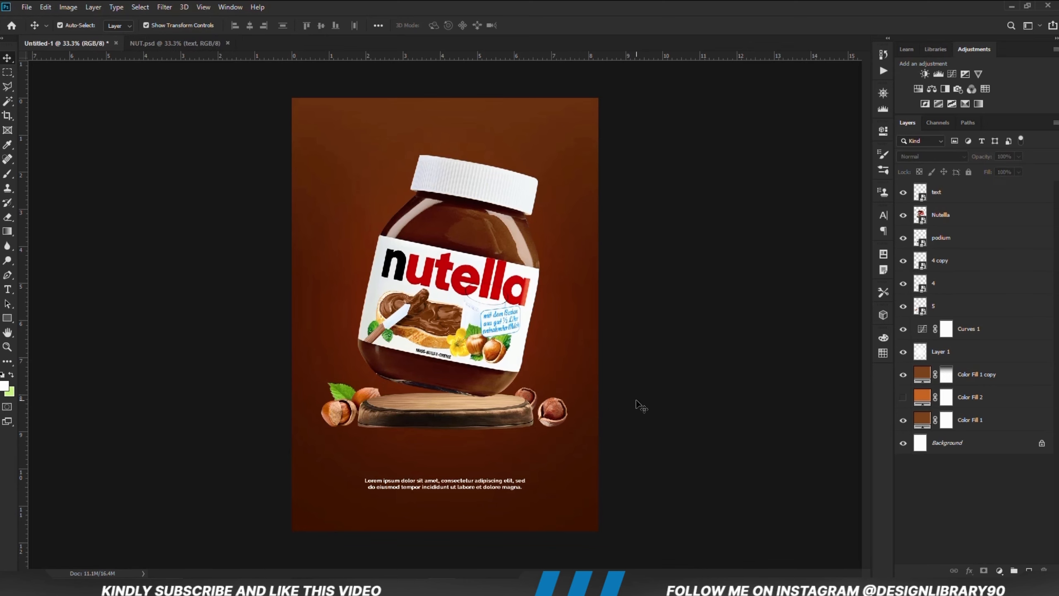
# Fine-tune the leafy hazelnut cluster's position beside the podium's left end.
pyautogui.click(333, 413)
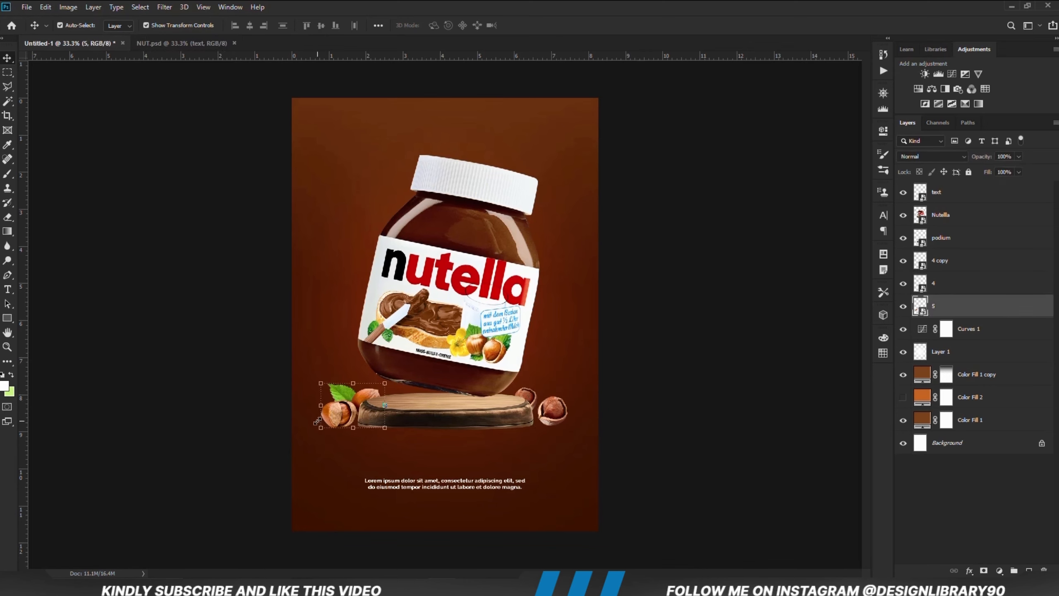
pyautogui.click(269, 421)
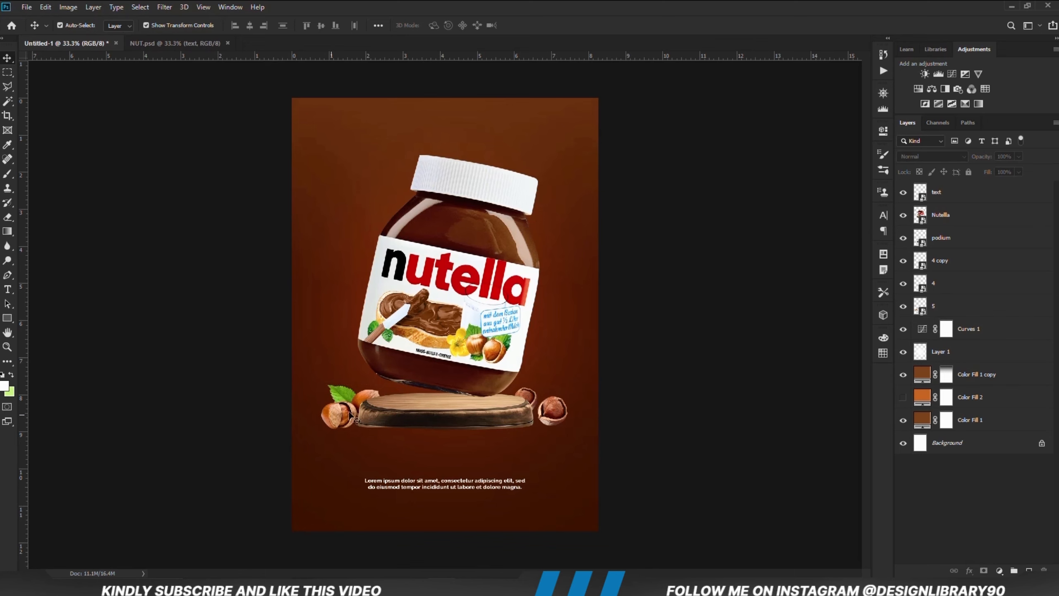
pyautogui.moveTo(340, 418); pyautogui.dragTo(341, 418)
pyautogui.click(265, 414)
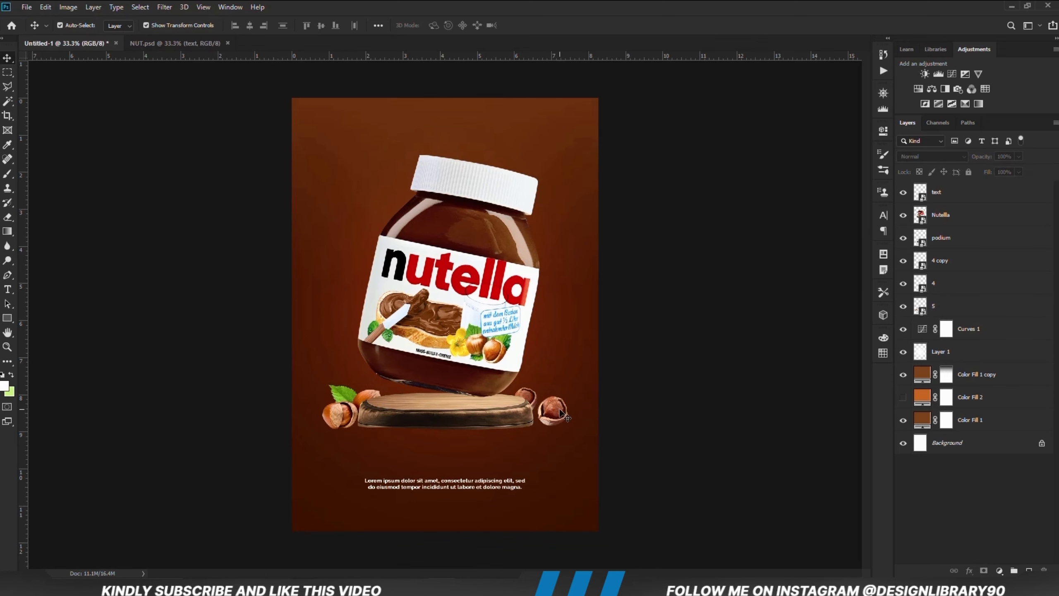
pyautogui.click(559, 419)
pyautogui.click(608, 416)
# Bring the Choco layer from NUT.psd into the poster over the jar's lid and convert it to a smart object.
pyautogui.hotkey('ctrl', '-')
pyautogui.click(160, 44)
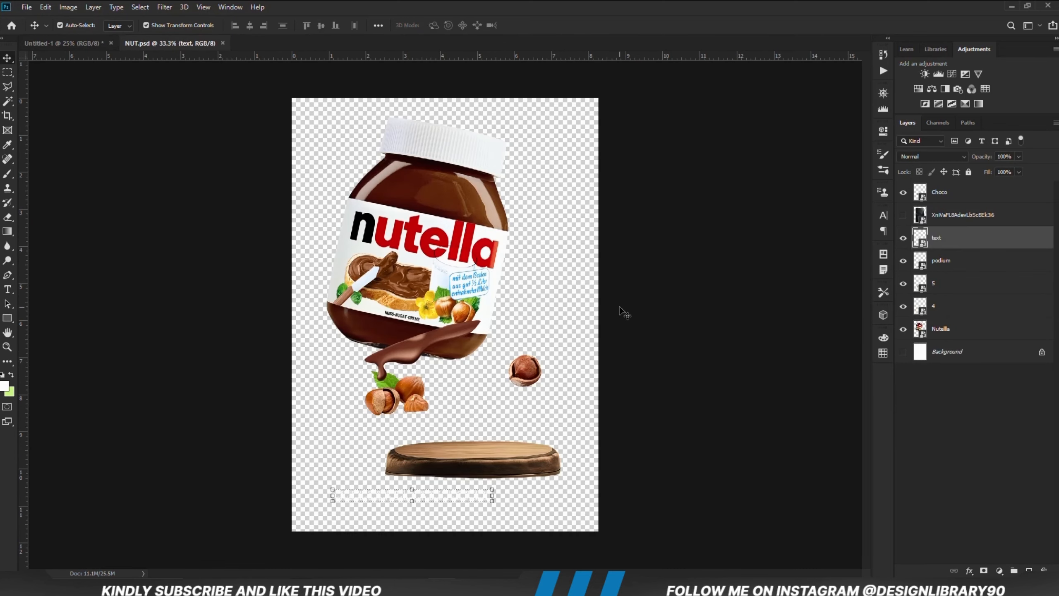
pyautogui.keyDown('ctrl'); pyautogui.click(453, 324); pyautogui.keyUp('ctrl')
pyautogui.moveTo(447, 334); pyautogui.dragTo(464, 207)
pyautogui.rightClick(953, 197)
pyautogui.click(827, 220)
# Rotate the chocolate drip about 27° to match the jar's tilt and seat it on top of the lid.
pyautogui.hotkey('ctrl', 't')
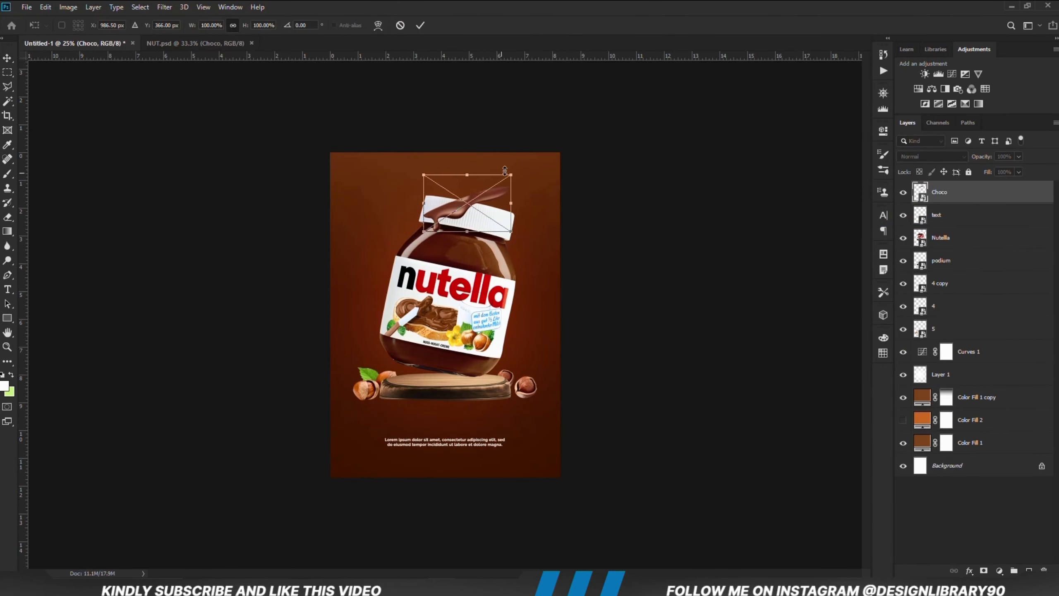
pyautogui.moveTo(523, 164)
pyautogui.mouseDown()
pyautogui.moveTo(537, 180)
pyautogui.moveTo(538, 164)
pyautogui.moveTo(533, 175)
pyautogui.mouseUp()
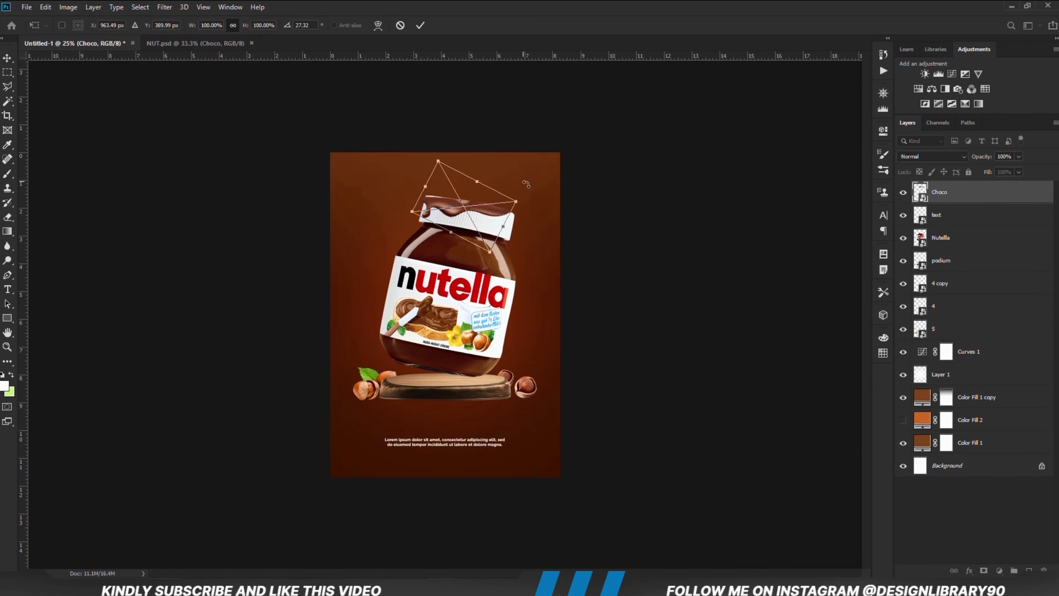
pyautogui.moveTo(470, 214); pyautogui.dragTo(533, 216)
pyautogui.press('Return')
pyautogui.click(592, 208)
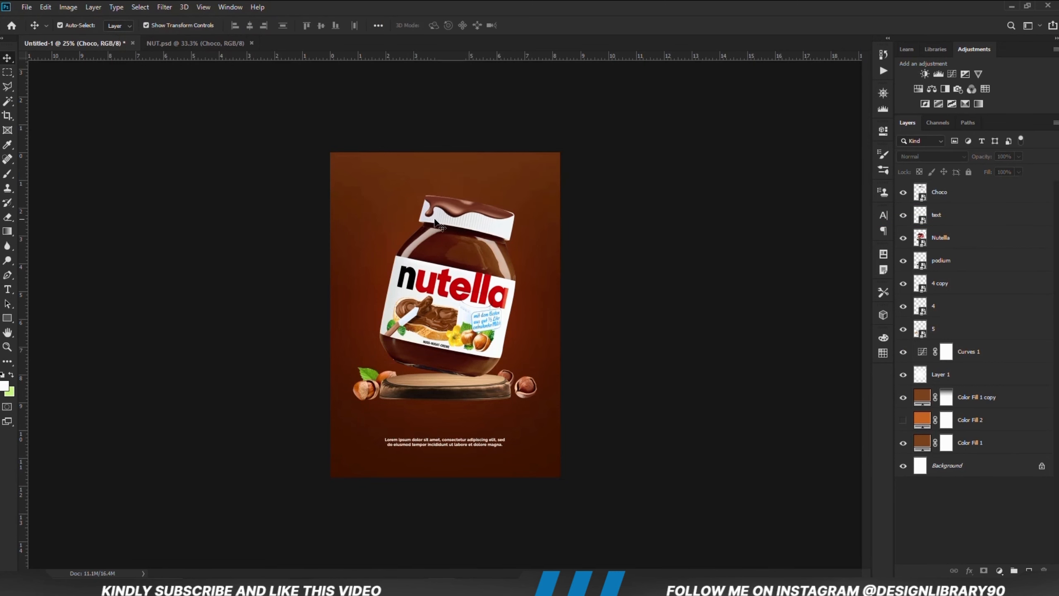
# Nudge the chocolate drip slightly left and up to line it up with the lid's top edge.
pyautogui.click(440, 213)
pyautogui.hotkey('ctrl', '+')
pyautogui.hotkey('ctrl', '+')
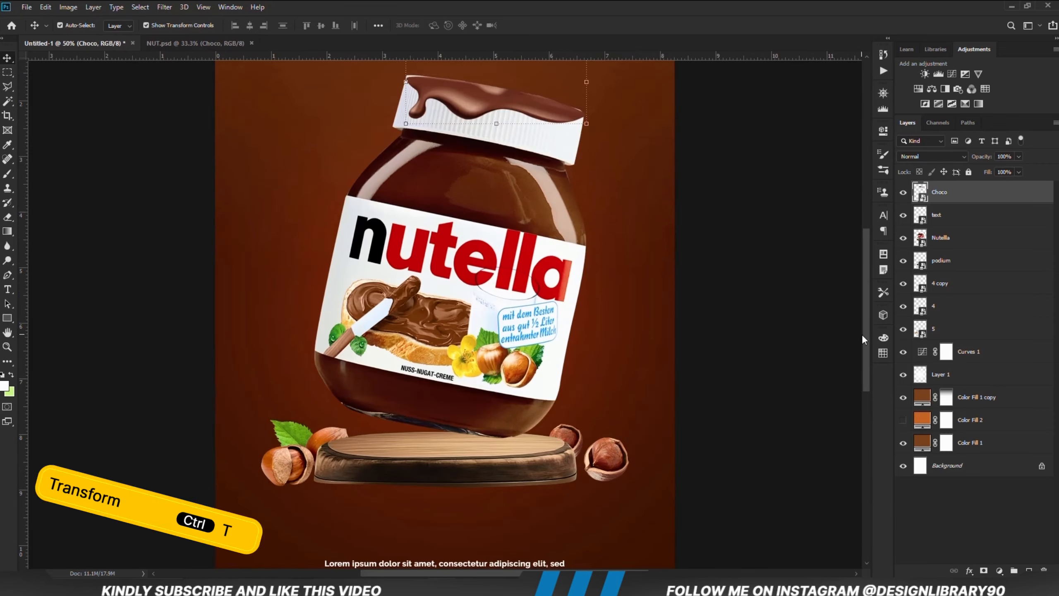
pyautogui.moveTo(865, 335); pyautogui.dragTo(809, 288)
pyautogui.moveTo(431, 251); pyautogui.dragTo(428, 251)
pyautogui.press('Up')
pyautogui.press('Up')
pyautogui.press('Up')
pyautogui.press('Up')
pyautogui.press('Up')
pyautogui.press('Up')
pyautogui.press('Up')
pyautogui.press('Up')
pyautogui.press('Up')
pyautogui.press('Up')
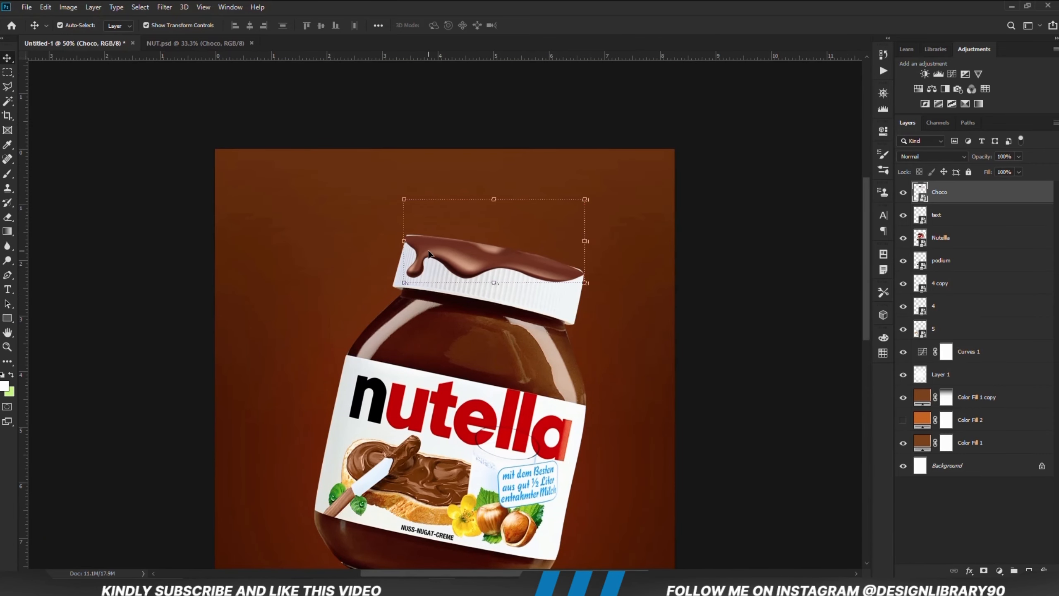
# Convert the chocolate drip to a smart object again and warp its ends to fit the lid.
pyautogui.rightClick(544, 262)
pyautogui.click(517, 213)
pyautogui.rightClick(952, 193)
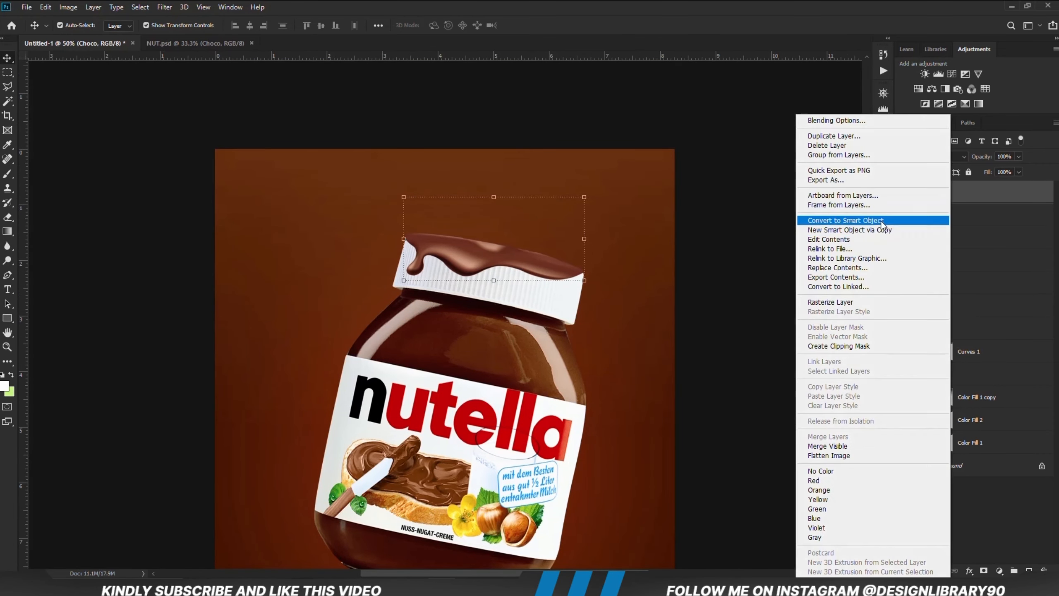
pyautogui.click(833, 221)
pyautogui.hotkey('ctrl', 't')
pyautogui.rightClick(560, 232)
pyautogui.click(584, 310)
pyautogui.moveTo(584, 281); pyautogui.dragTo(585, 245)
pyautogui.moveTo(403, 225); pyautogui.dragTo(406, 225)
pyautogui.click(419, 27)
pyautogui.click(738, 329)
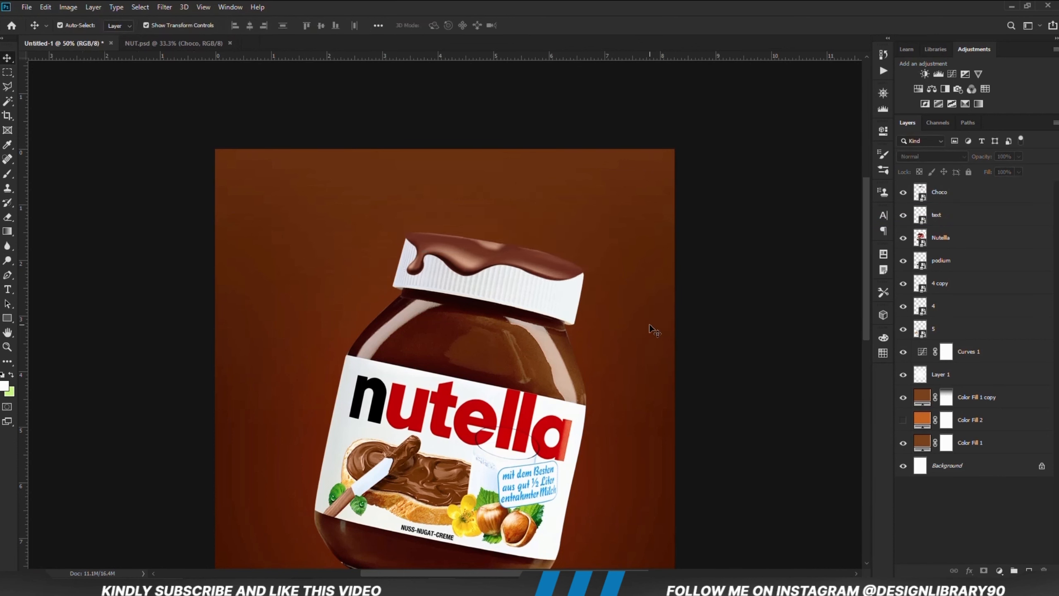
# Add a Curves adjustment layer above all layers, darkening the shadows and lifting the highlights, and compare the poster with and without it.
pyautogui.hotkey('ctrl', '-')
pyautogui.hotkey('ctrl', '-')
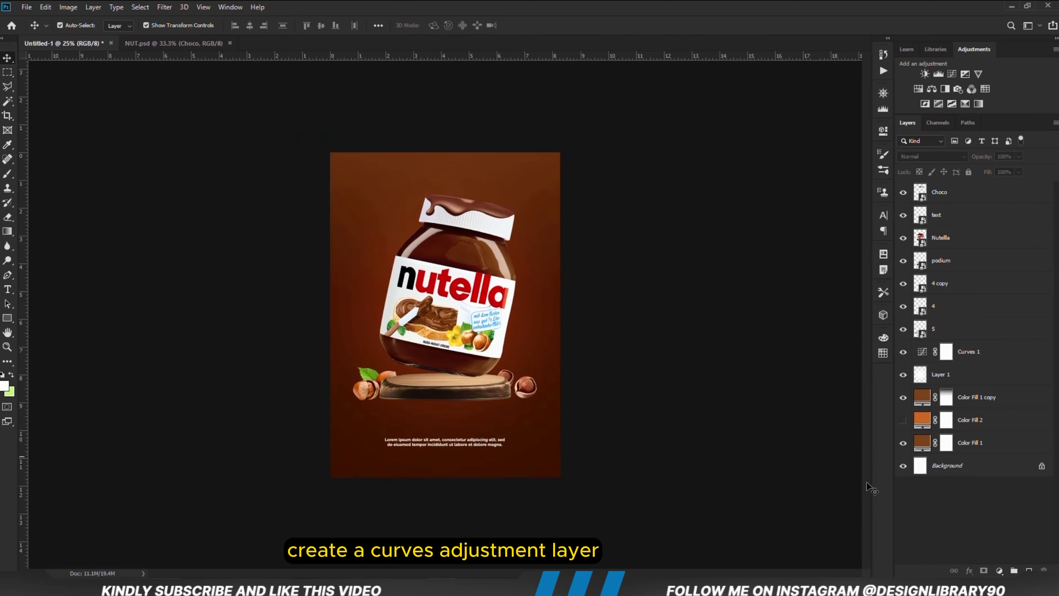
pyautogui.click(998, 569)
pyautogui.click(992, 423)
pyautogui.click(771, 275)
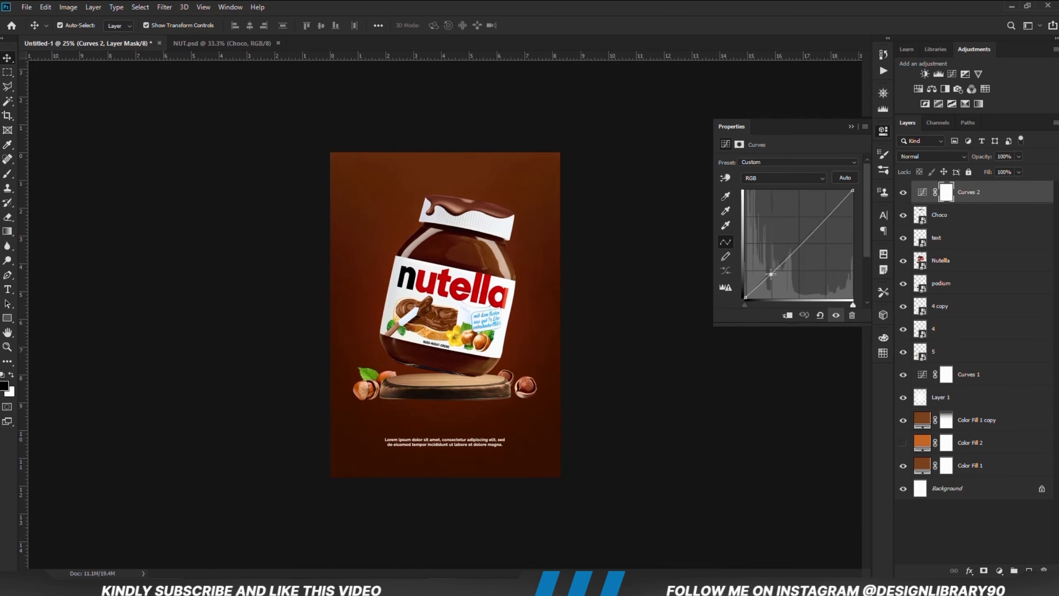
pyautogui.moveTo(811, 236); pyautogui.dragTo(813, 230)
pyautogui.click(903, 193)
pyautogui.click(903, 194)
# Lower the top Curves adjustment layer's opacity to 73% and compare the poster with and without it.
pyautogui.click(1018, 157)
pyautogui.moveTo(1019, 168); pyautogui.dragTo(1005, 167)
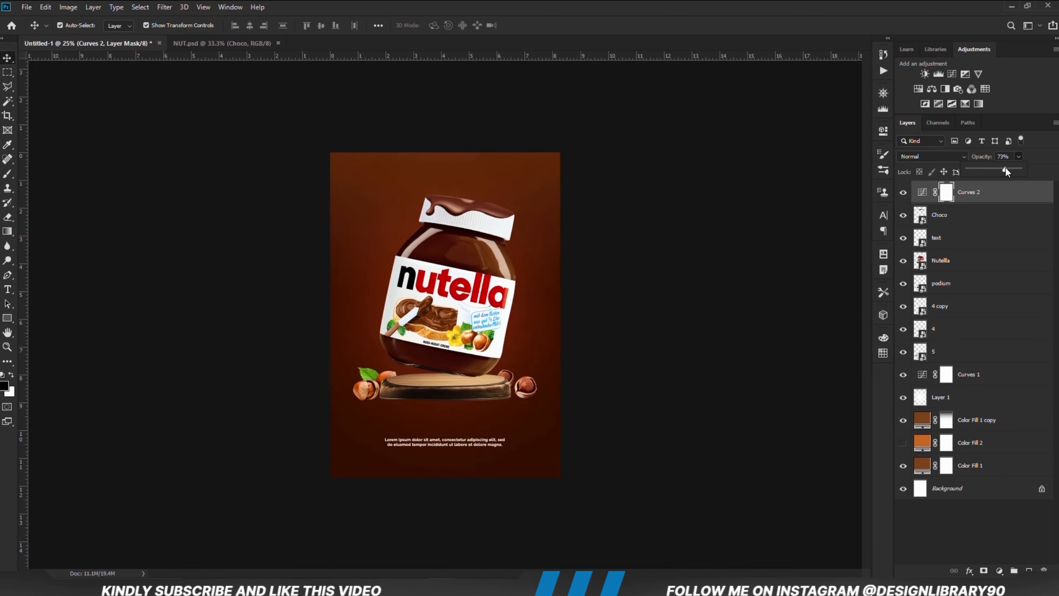
pyautogui.click(902, 195)
pyautogui.click(902, 195)
pyautogui.click(707, 332)
# Target the Color Fill 1 copy layer's mask and set the Brush tool to 9% opacity for painting in black.
pyautogui.hotkey('ctrl', '+')
pyautogui.hotkey('ctrl', '+')
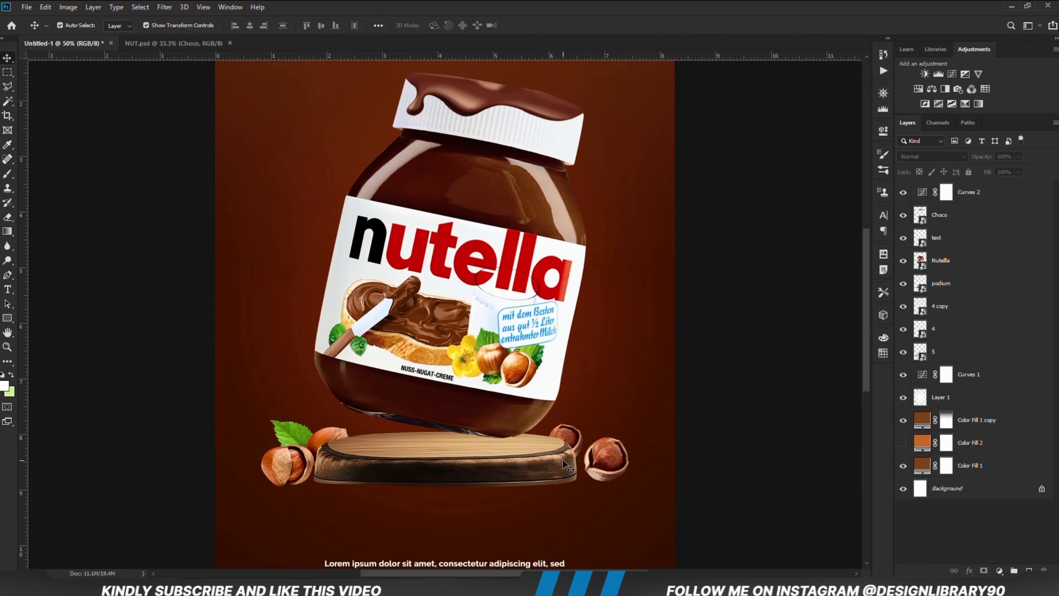
pyautogui.click(902, 420)
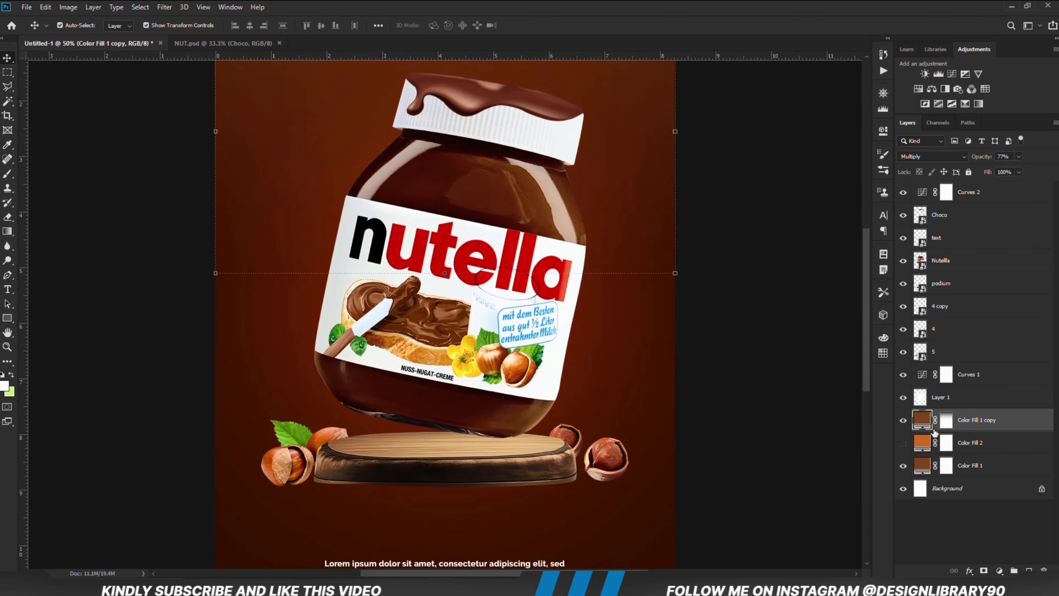
pyautogui.click(946, 420)
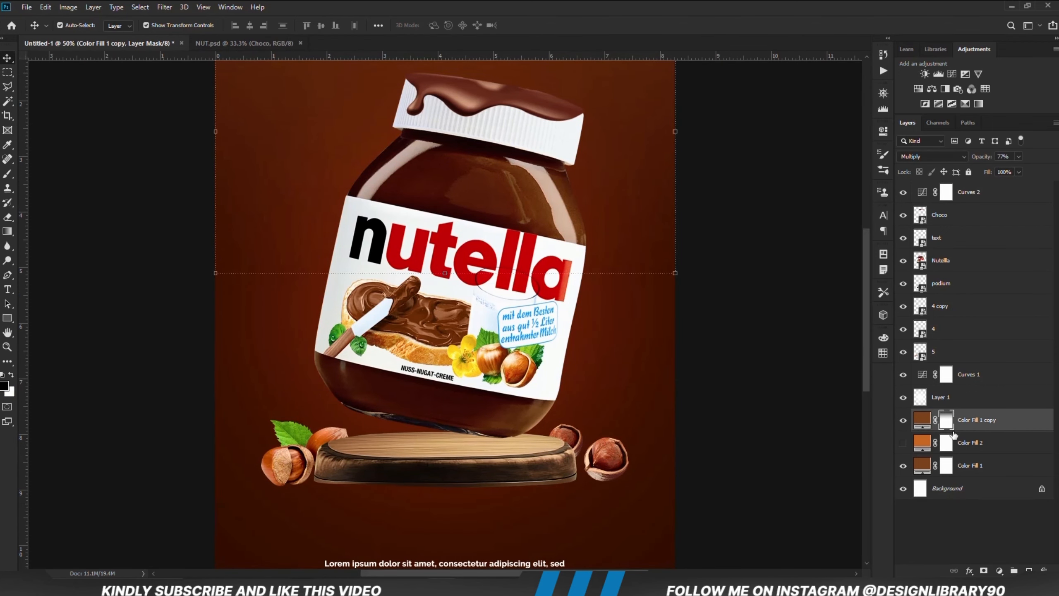
pyautogui.press('b')
pyautogui.rightClick(7, 174)
pyautogui.click(63, 175)
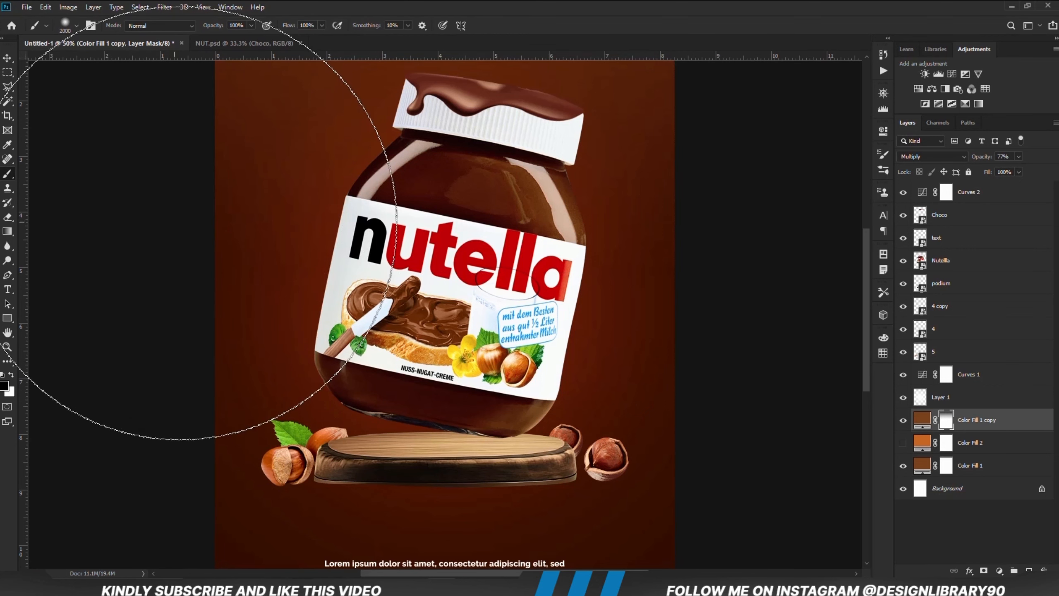
pyautogui.click(251, 26)
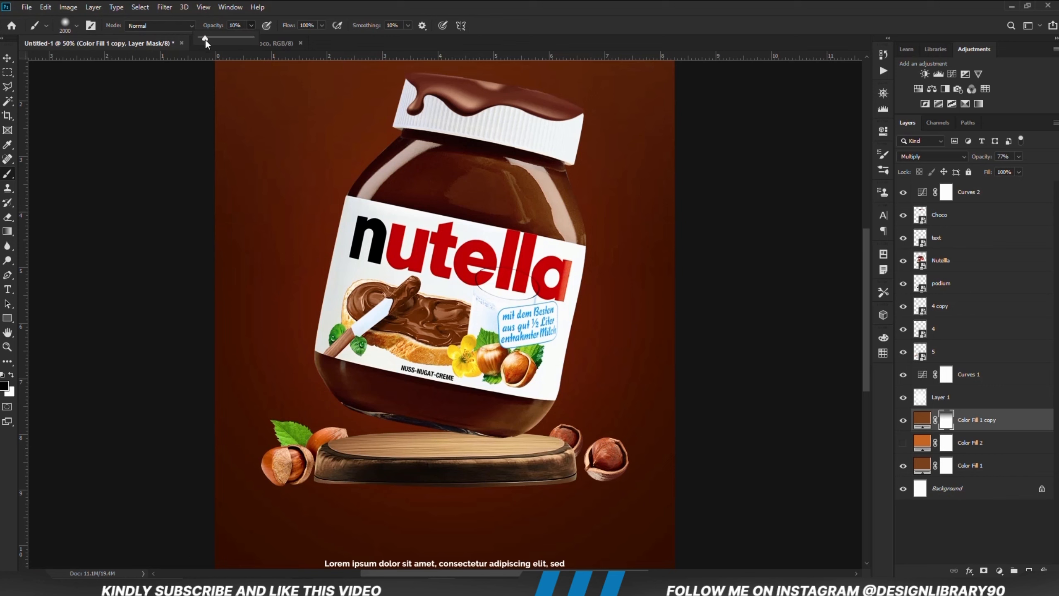
pyautogui.moveTo(206, 40); pyautogui.dragTo(204, 40)
# Flatten the 2000 px soft brush tip into a thin horizontal ellipse with 12% roundness.
pyautogui.rightClick(345, 274)
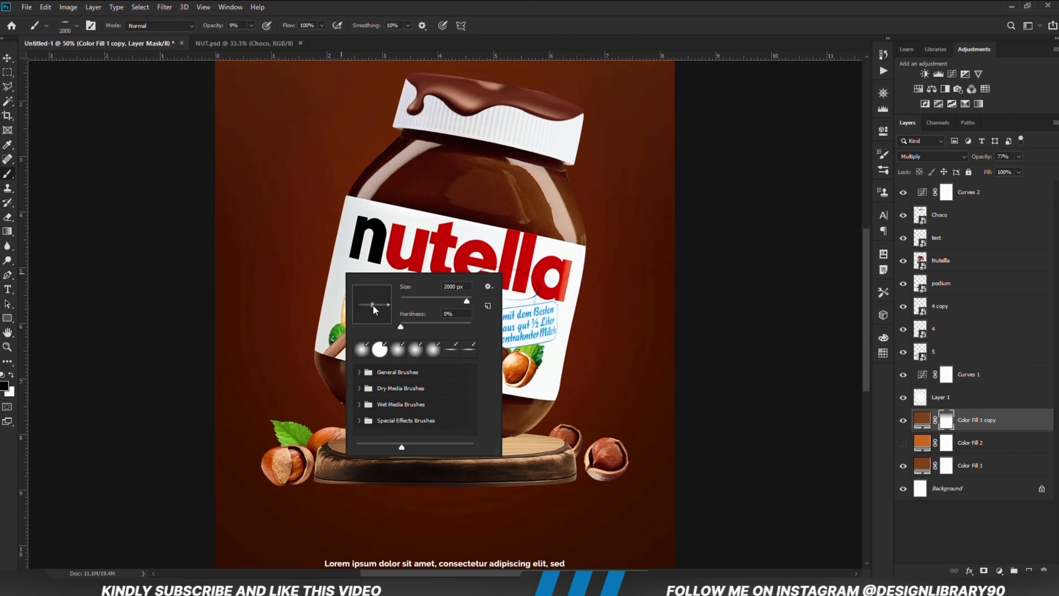
pyautogui.click(431, 10)
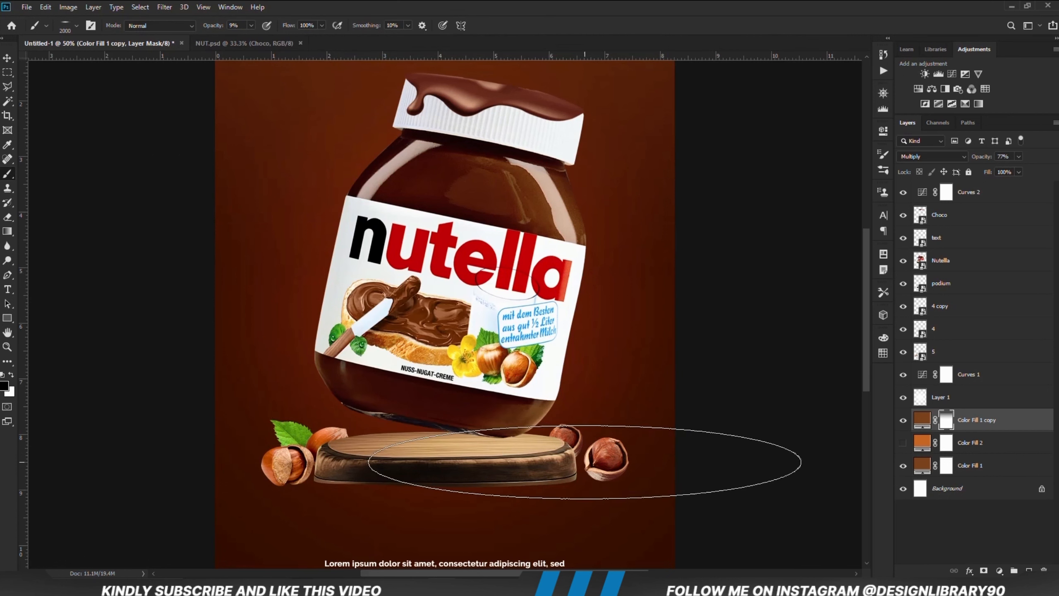
pyautogui.click(881, 156)
pyautogui.click(788, 287)
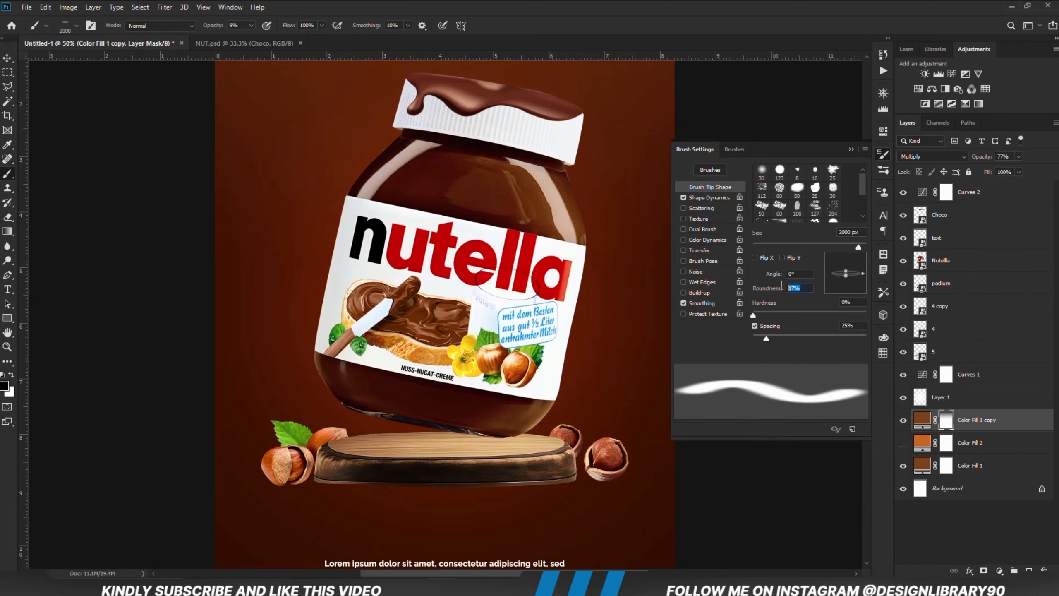
pyautogui.write('12')
pyautogui.click(850, 149)
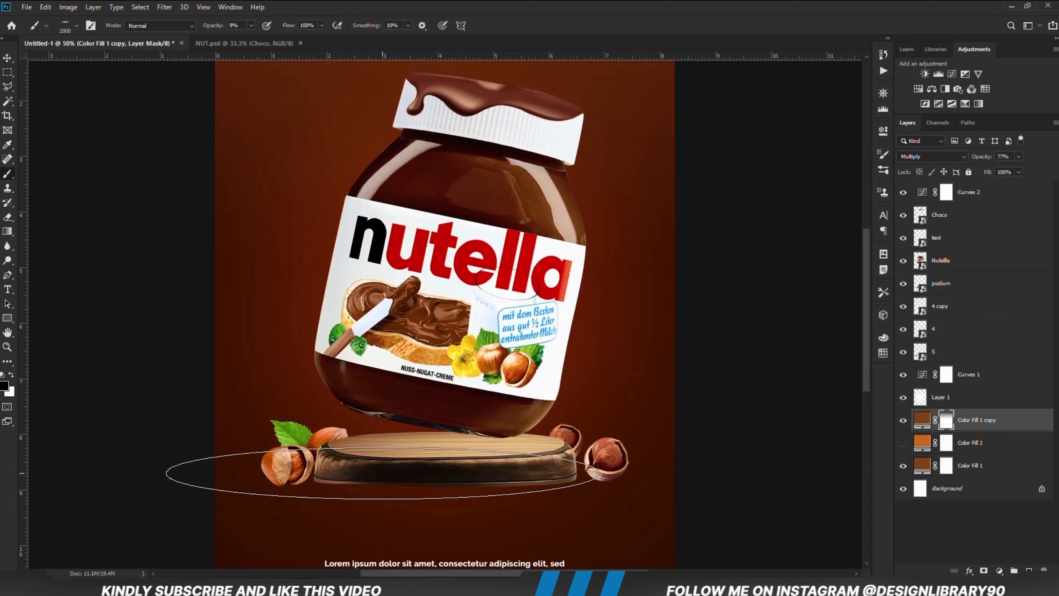
# Paint a soft floor glow beneath the podium and hazelnuts on the Color Fill 1 copy mask, using flattened brush sizes from 700 to 500 px.
pyautogui.press('[')
pyautogui.press('[')
pyautogui.press('[')
pyautogui.press('[')
pyautogui.press('[')
pyautogui.press('[')
pyautogui.press('[')
pyautogui.press('[')
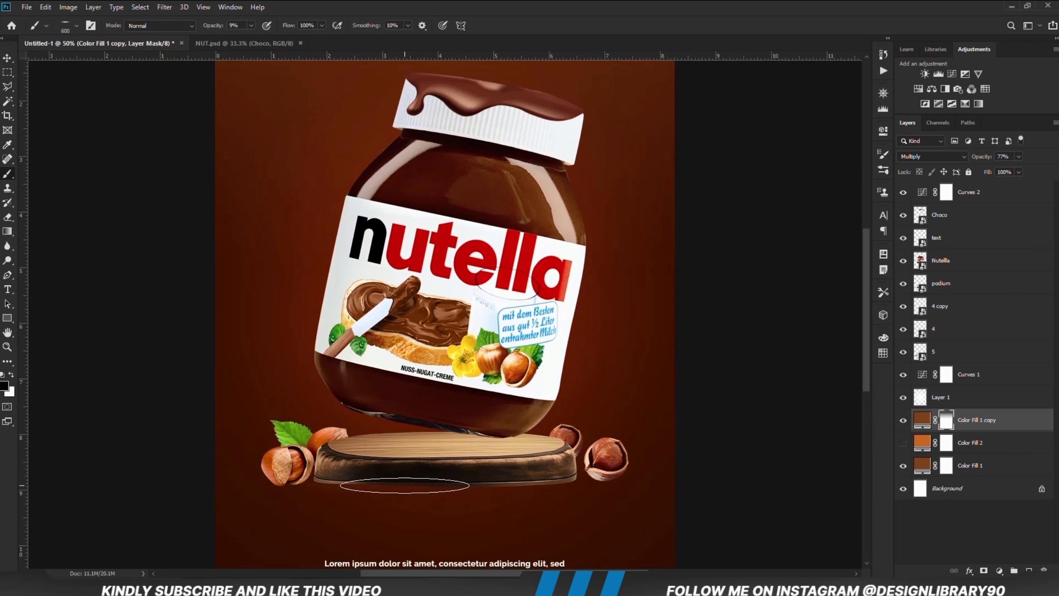
pyautogui.press(']')
pyautogui.press(']')
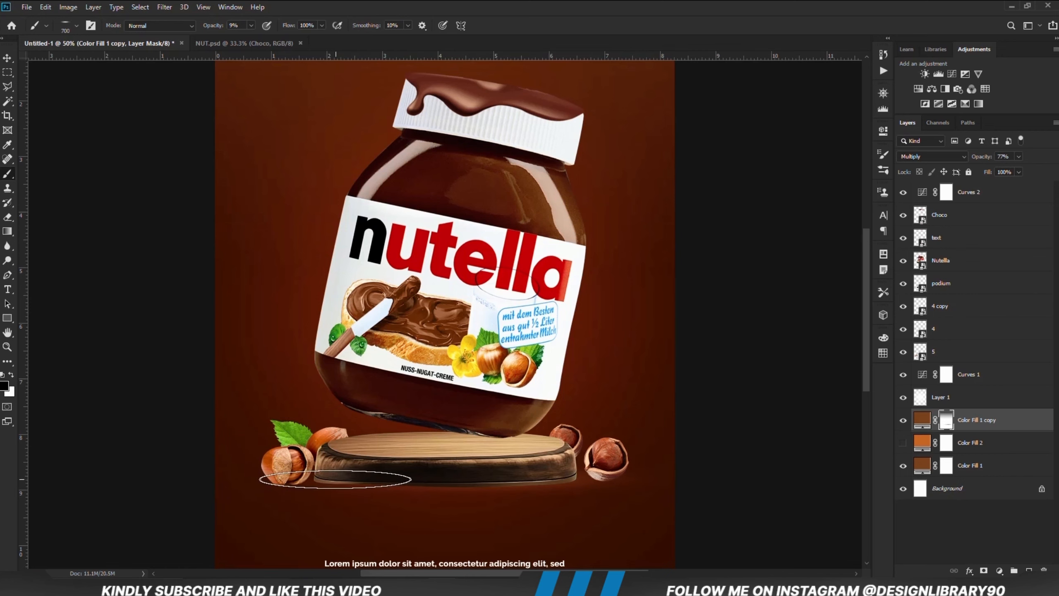
pyautogui.press('[')
pyautogui.press('[')
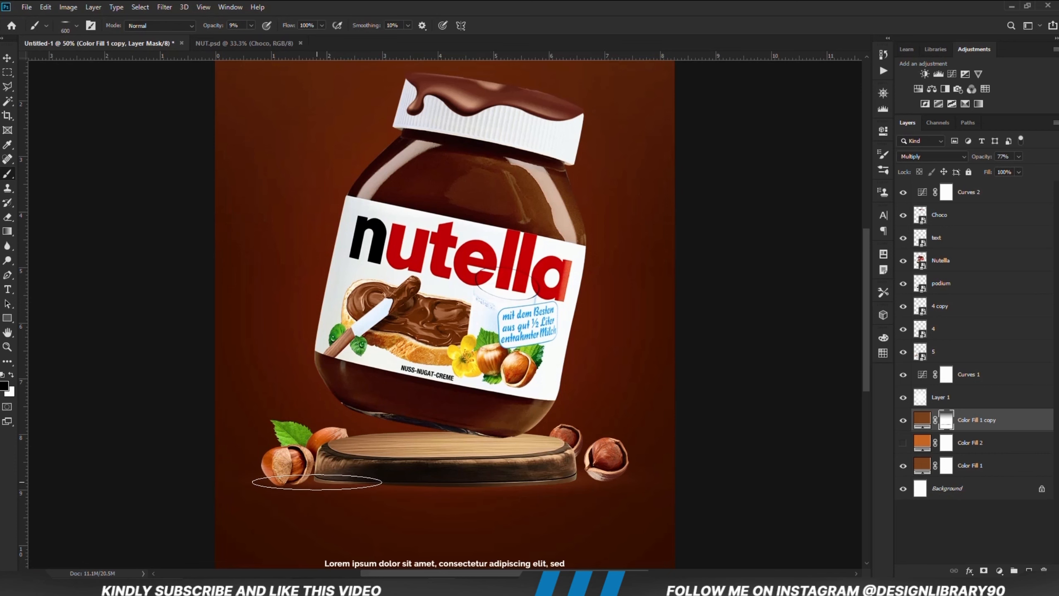
pyautogui.press('[')
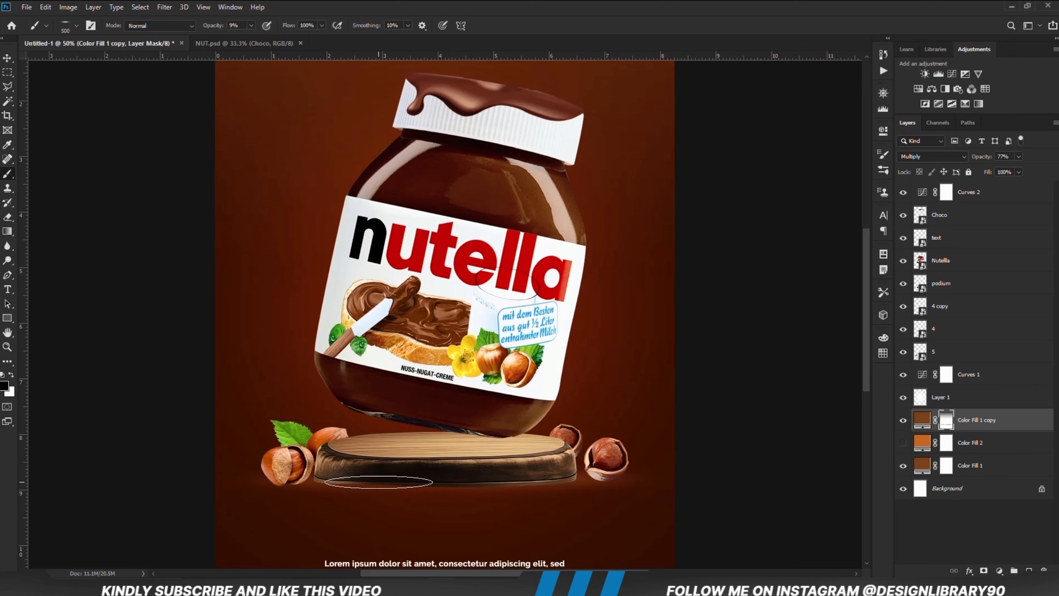
pyautogui.hotkey('ctrl', '-')
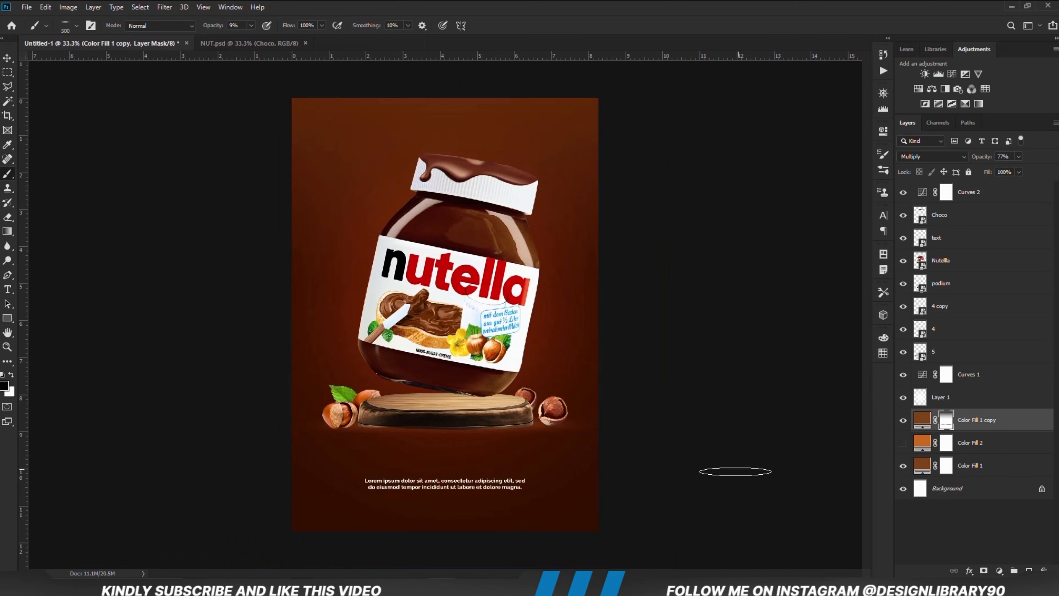
pyautogui.click(902, 420)
pyautogui.click(902, 420)
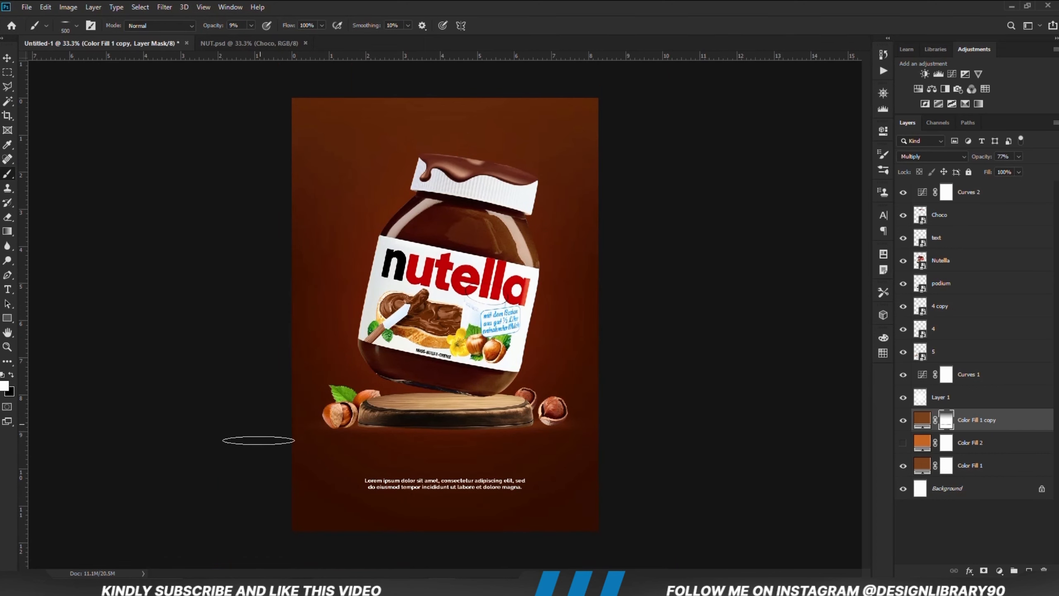
# Touch up the floor glow on the Color Fill 1 copy mask with a white 1000 px brush.
pyautogui.press(']')
pyautogui.press(']')
pyautogui.press(']')
pyautogui.press(']')
pyautogui.press(']')
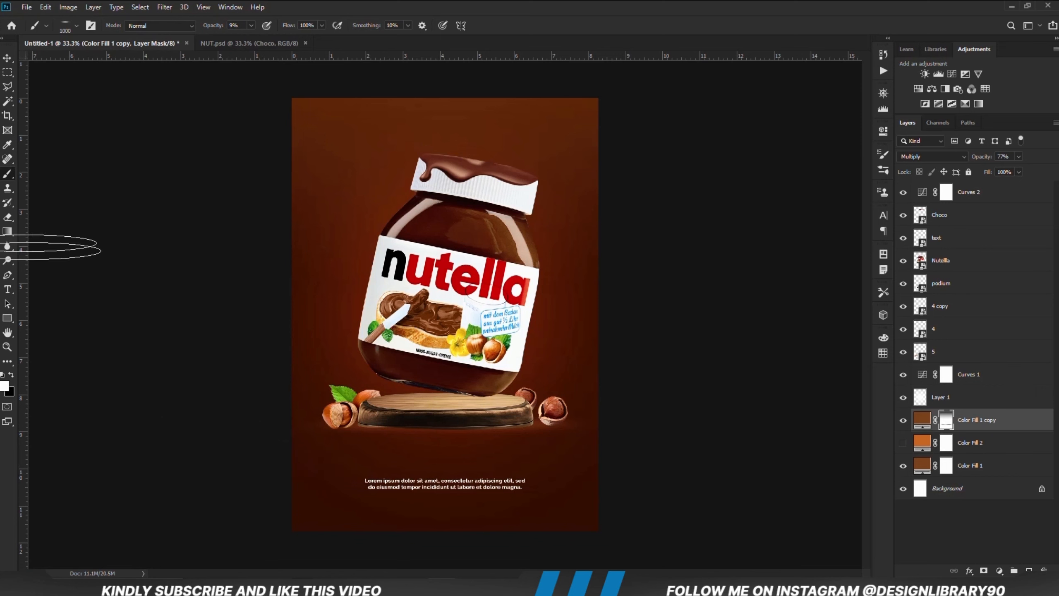
pyautogui.click(8, 58)
pyautogui.click(139, 290)
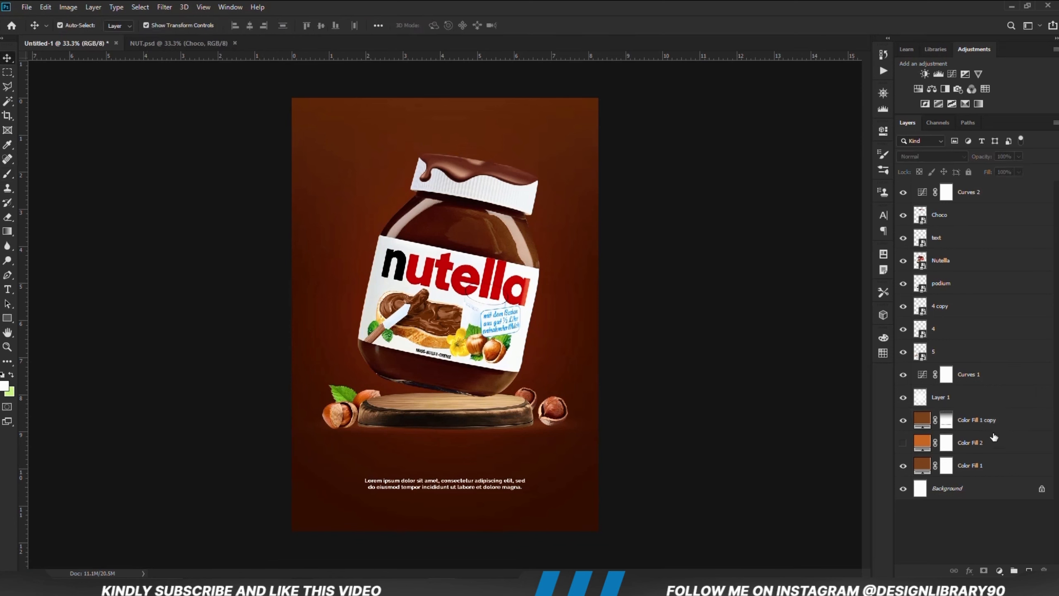
# Compare the Color Fill 1 copy layer on and off and refine its mask beneath the podium in black, using smaller brush sizes.
pyautogui.click(975, 420)
pyautogui.click(903, 420)
pyautogui.click(903, 420)
pyautogui.click(945, 421)
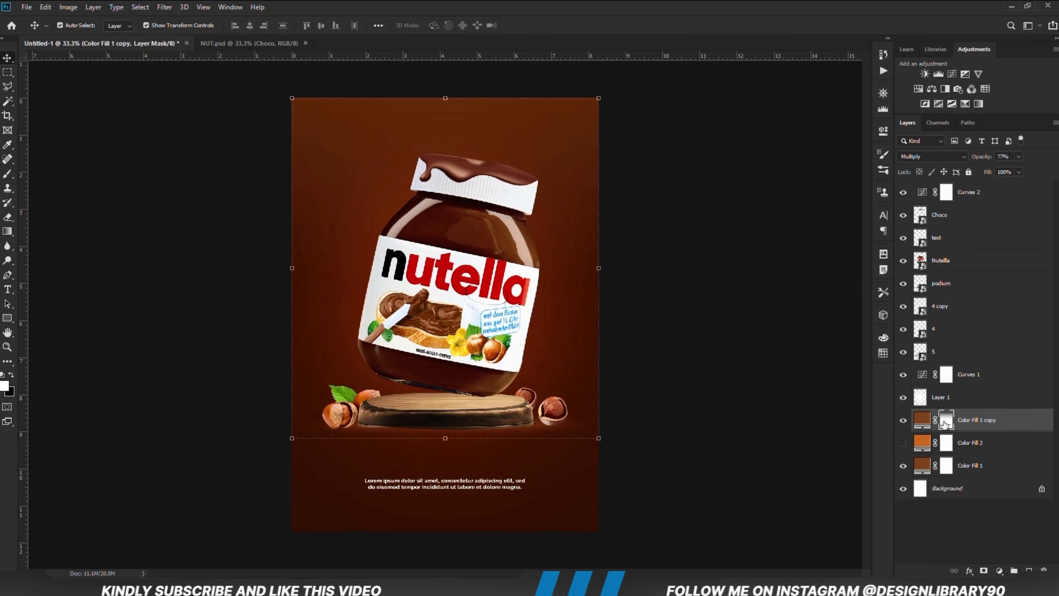
pyautogui.rightClick(8, 173)
pyautogui.click(44, 176)
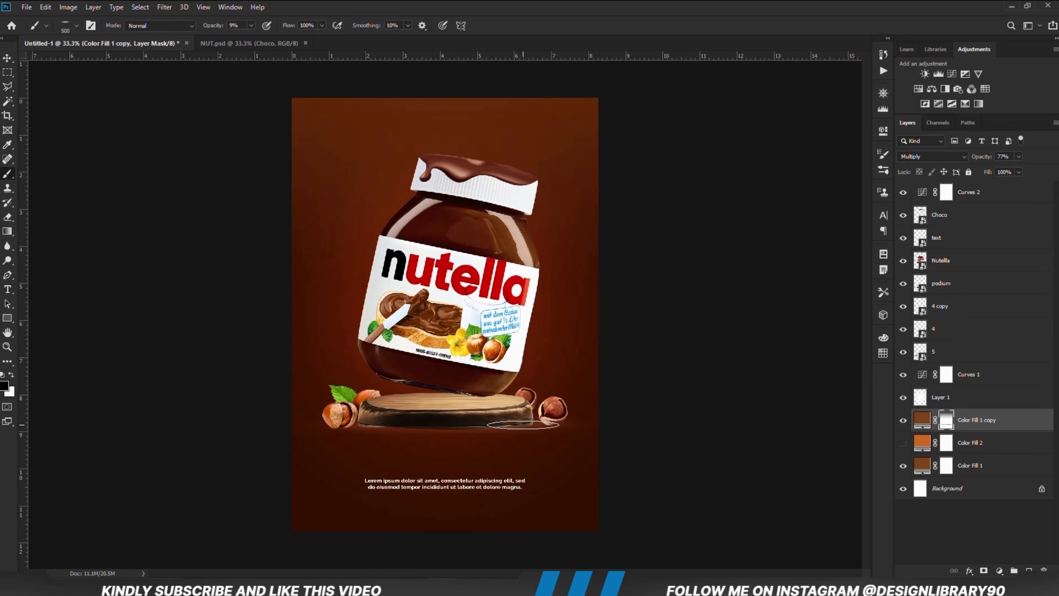
pyautogui.press('[')
pyautogui.press('[')
pyautogui.press('[')
pyautogui.press('[')
pyautogui.press('[')
pyautogui.press('[')
pyautogui.press('v')
pyautogui.click(117, 171)
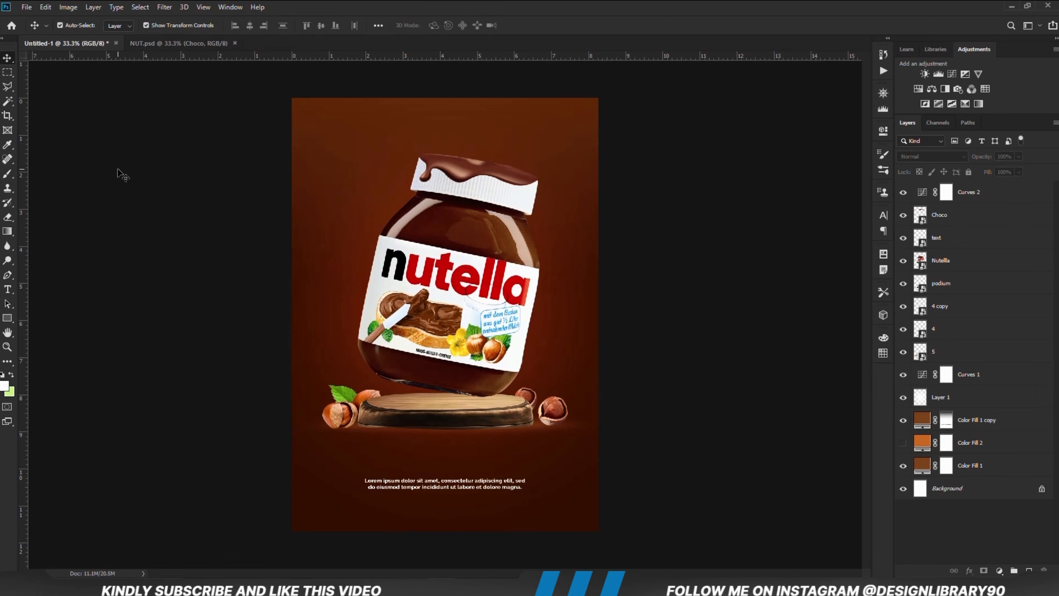
# Add an Exposure adjustment layer clipped to the podium and set its exposure to -4.67.
pyautogui.hotkey('ctrl', '-')
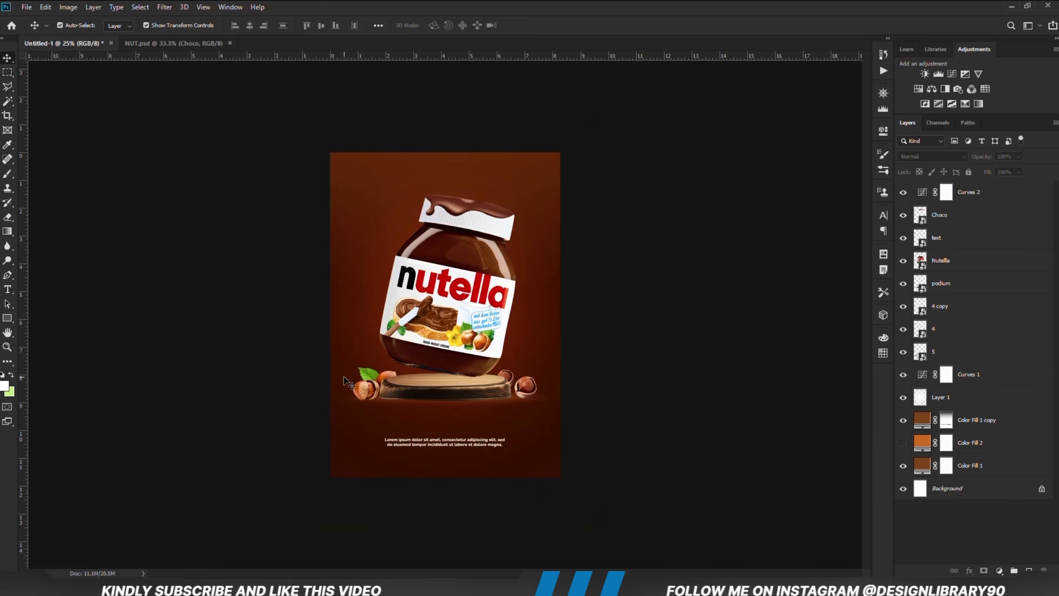
pyautogui.click(449, 390)
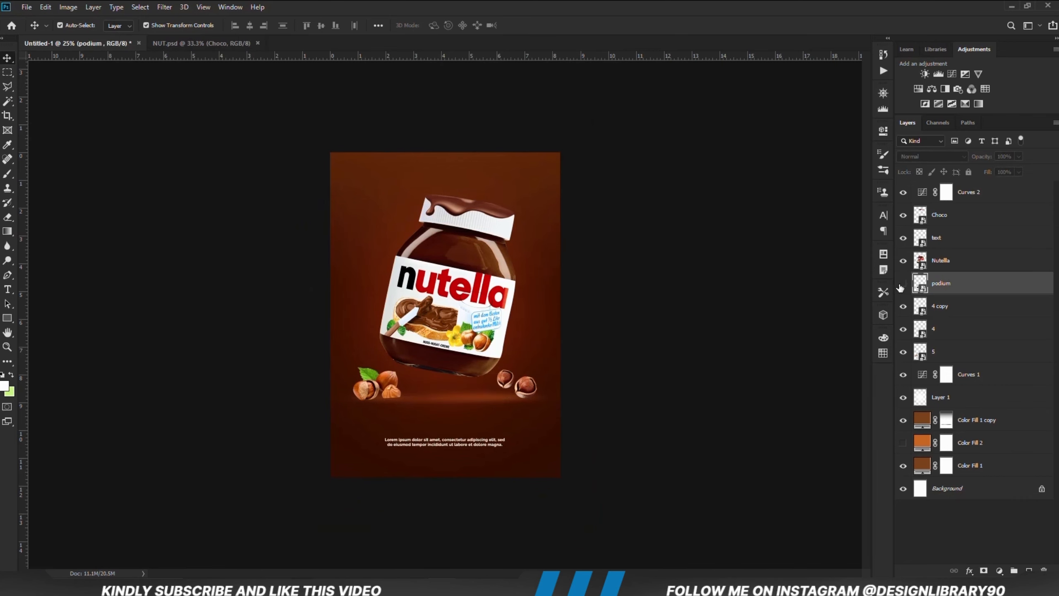
pyautogui.click(668, 380)
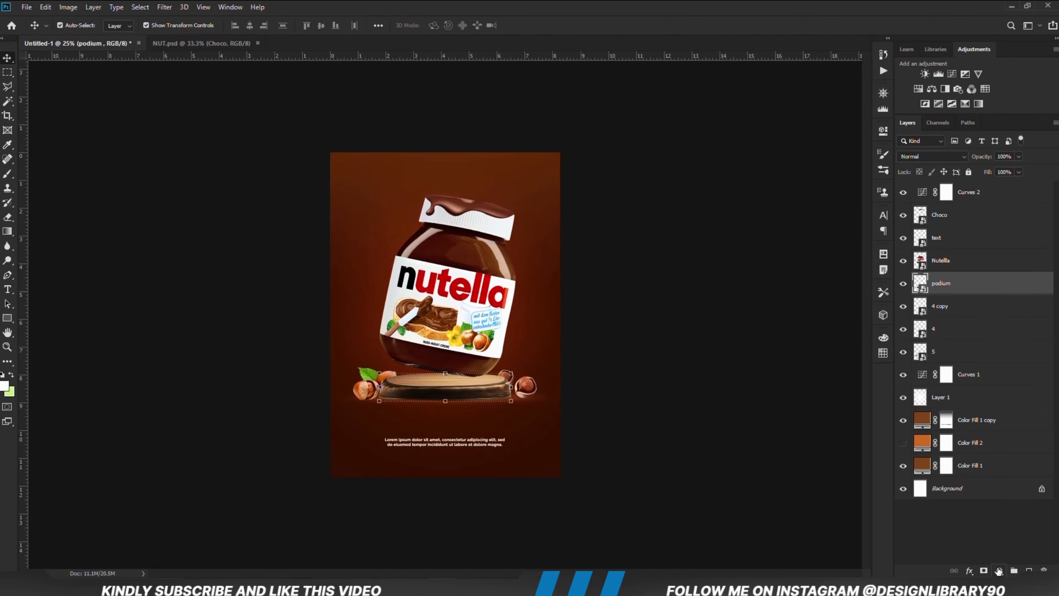
pyautogui.click(998, 569)
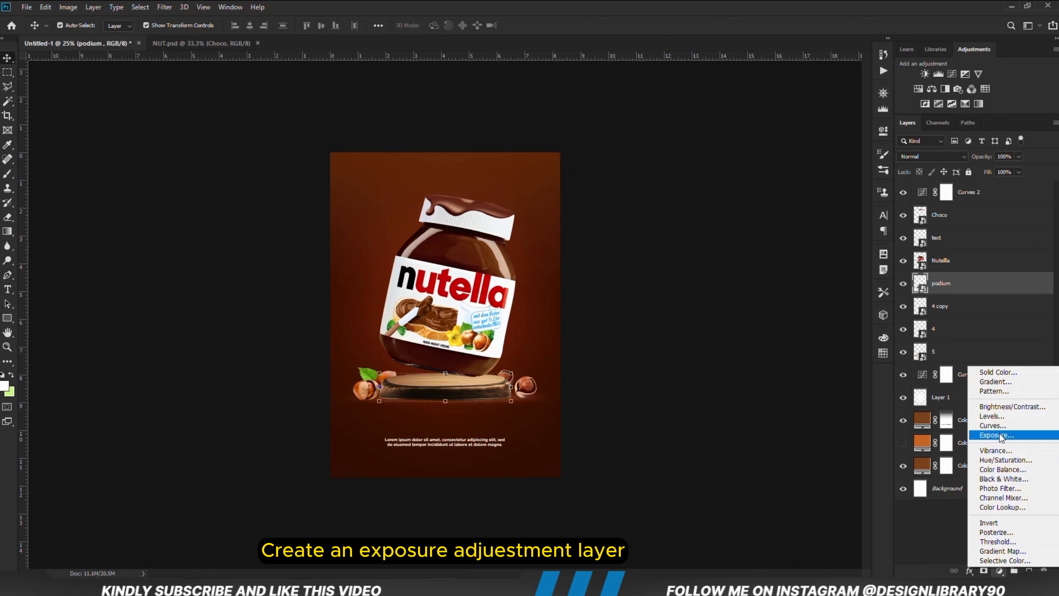
pyautogui.click(1001, 437)
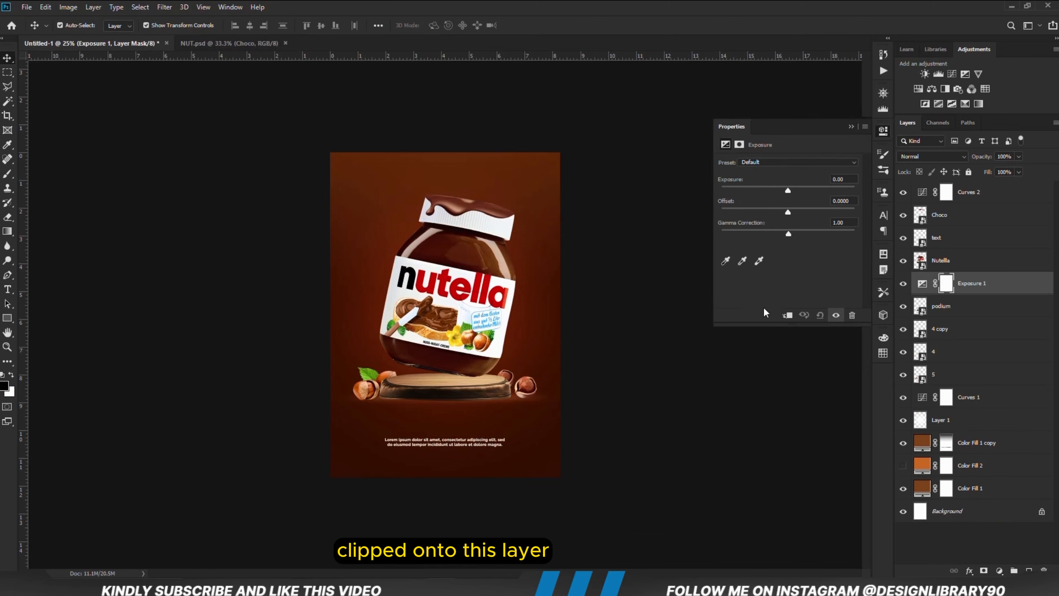
pyautogui.click(787, 316)
pyautogui.moveTo(788, 190); pyautogui.dragTo(747, 192)
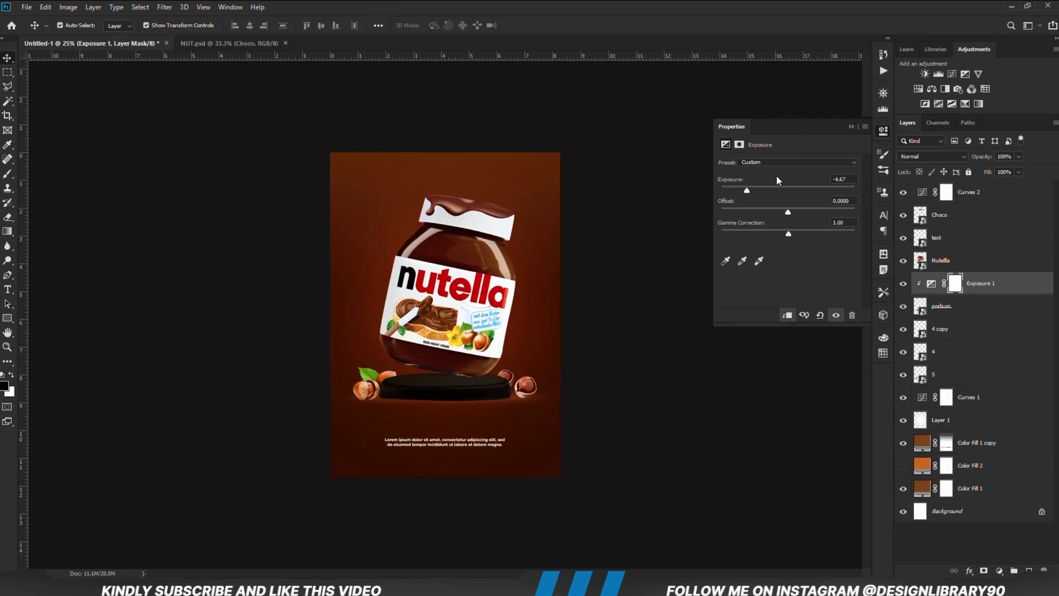
pyautogui.click(851, 127)
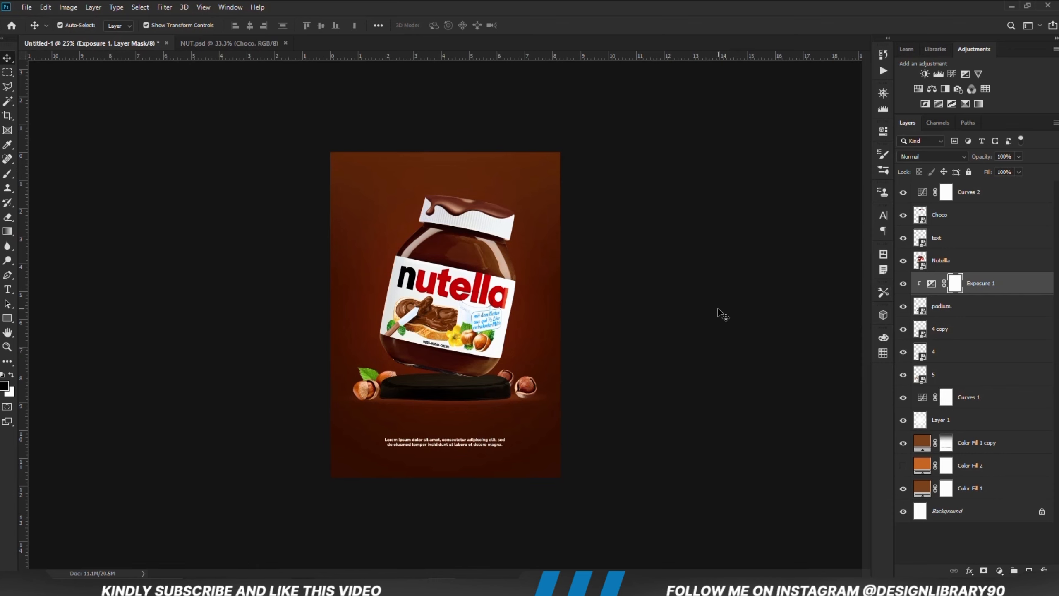
# Invert the Exposure layer's mask to black and restore the 400 px soft brush tip to a full round shape.
pyautogui.hotkey('ctrl', 'i')
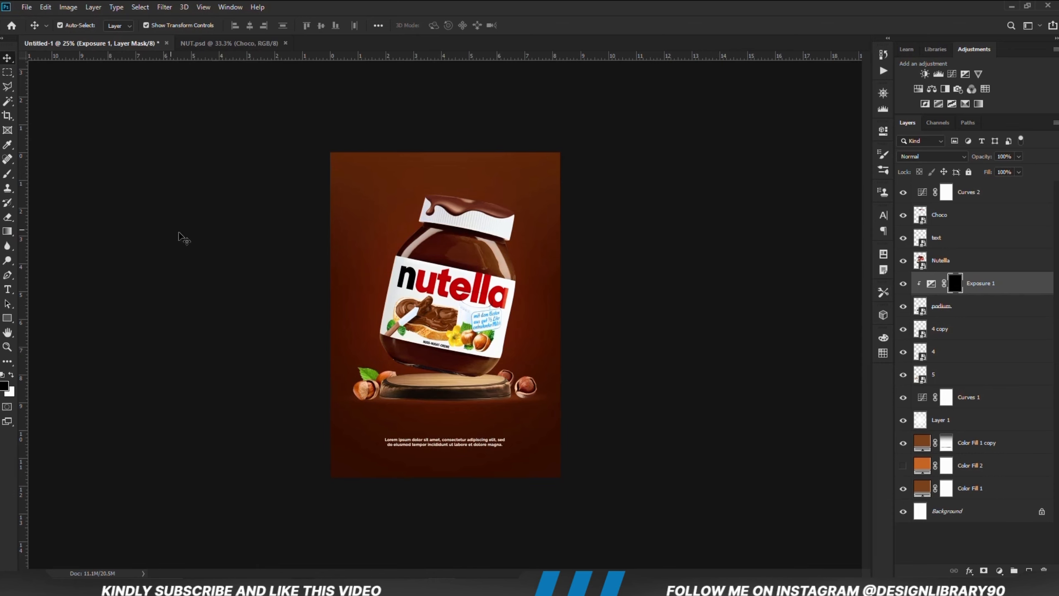
pyautogui.rightClick(6, 179)
pyautogui.click(67, 176)
pyautogui.rightClick(431, 269)
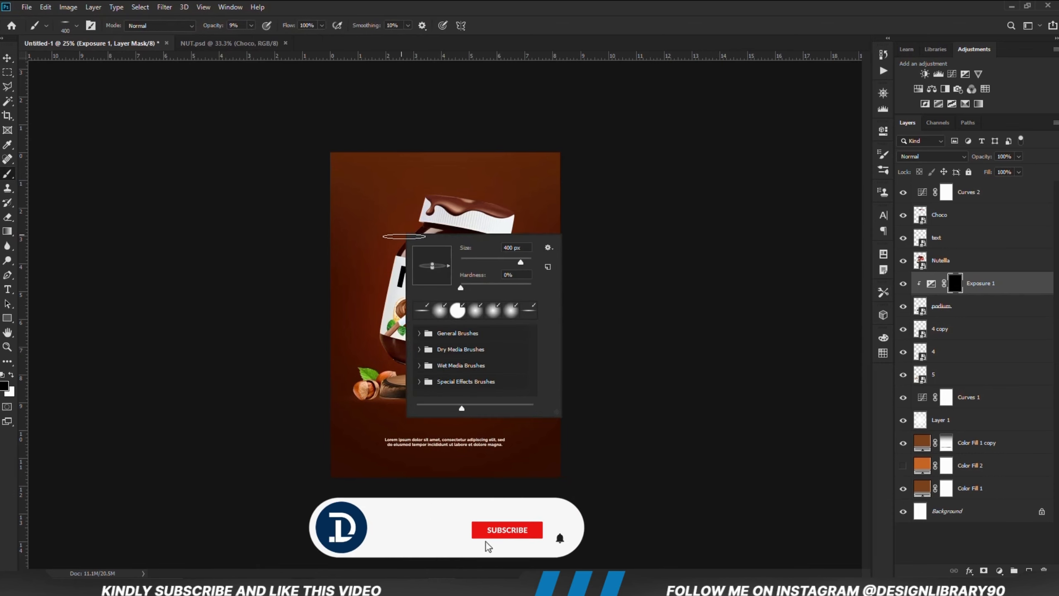
pyautogui.moveTo(431, 265); pyautogui.dragTo(433, 278)
pyautogui.click(430, 4)
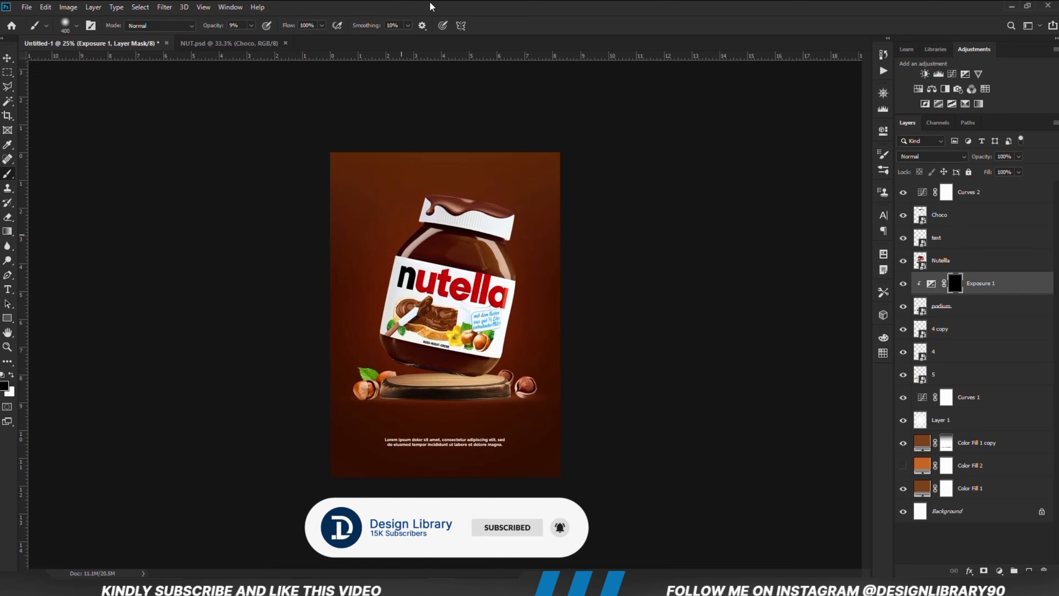
# Set the brush opacity to 13% and paint white on the Exposure mask to darken the podium's front side and lower edge.
pyautogui.click(251, 26)
pyautogui.click(312, 2)
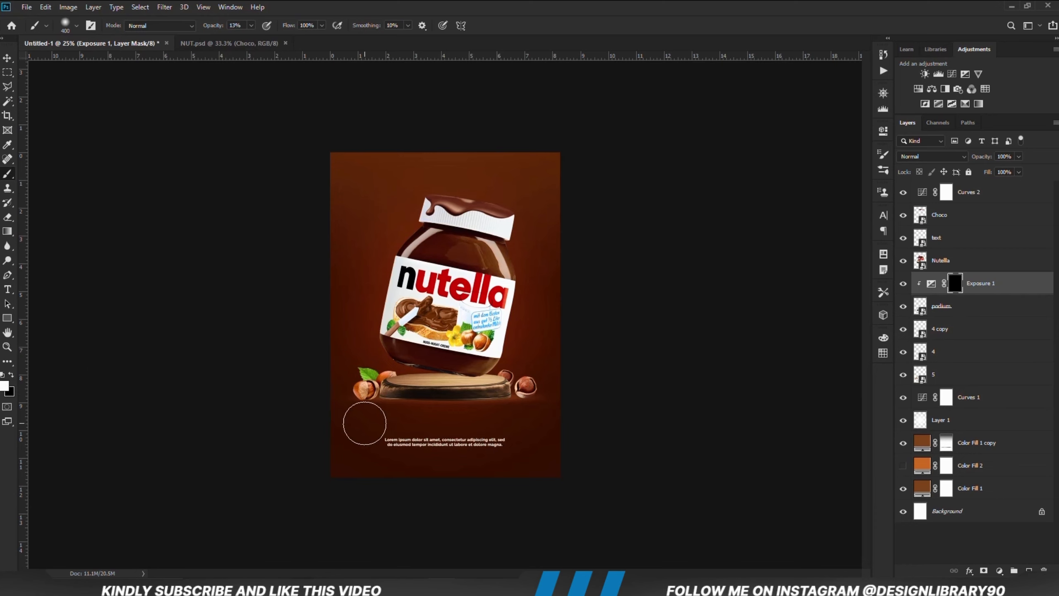
pyautogui.click(371, 401)
pyautogui.moveTo(369, 387)
pyautogui.mouseDown()
pyautogui.moveTo(385, 418)
pyautogui.moveTo(519, 408)
pyautogui.moveTo(531, 380)
pyautogui.moveTo(510, 416)
pyautogui.moveTo(368, 409)
pyautogui.moveTo(368, 399)
pyautogui.moveTo(346, 412)
pyautogui.moveTo(366, 400)
pyautogui.moveTo(477, 429)
pyautogui.mouseUp()
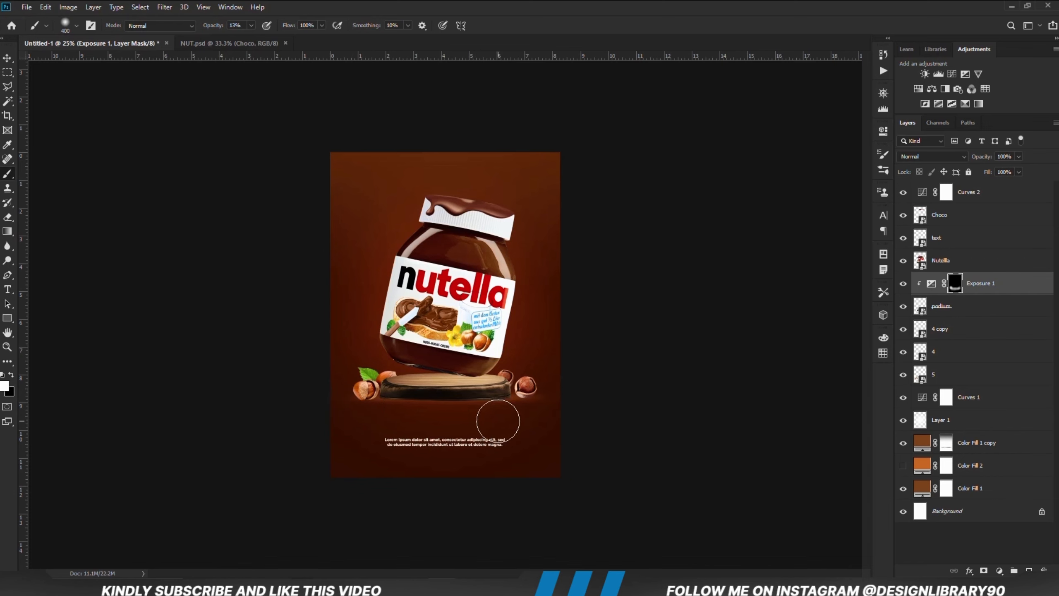
# Flatten the brush tip, enlarge it to 1000 px at 9% opacity and paint white on the podium's Exposure mask along its front.
pyautogui.rightClick(429, 394)
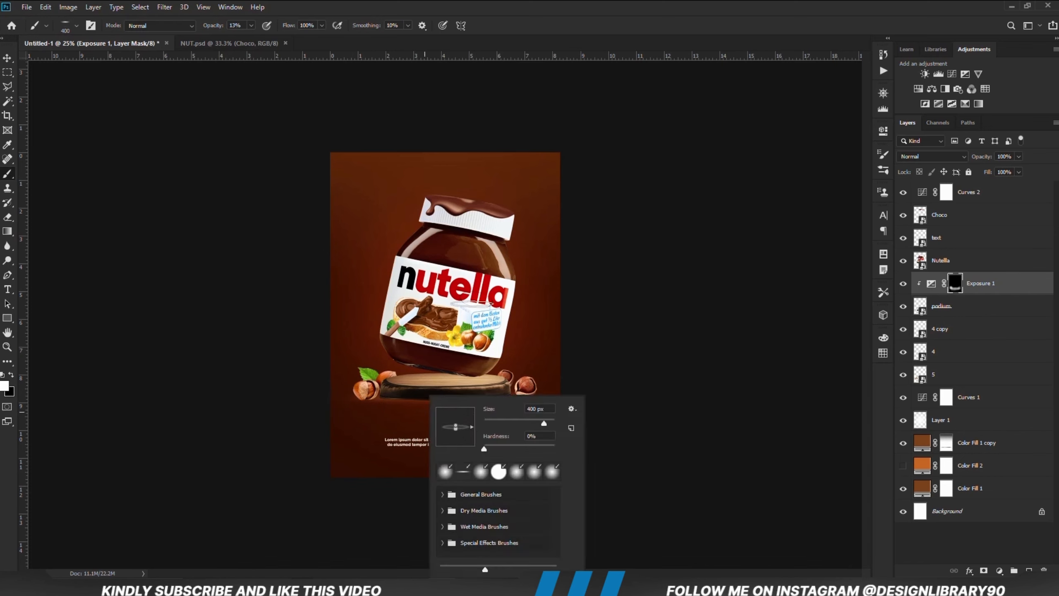
pyautogui.click(545, 1)
pyautogui.press(']')
pyautogui.press(']')
pyautogui.press(']')
pyautogui.press(']')
pyautogui.press(']')
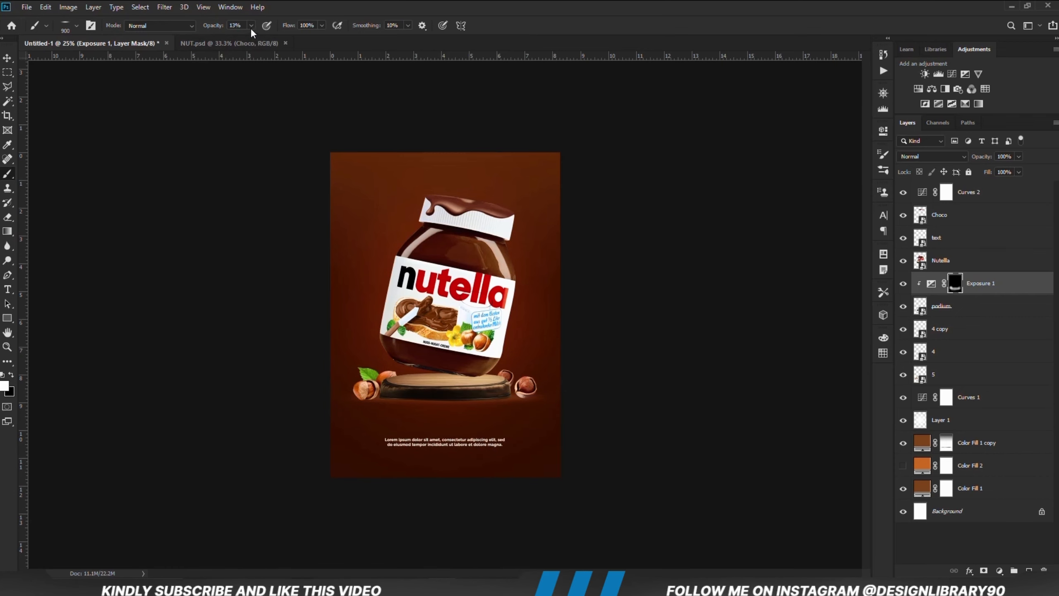
pyautogui.moveTo(251, 26); pyautogui.dragTo(250, 42)
pyautogui.press(']')
pyautogui.click(447, 394)
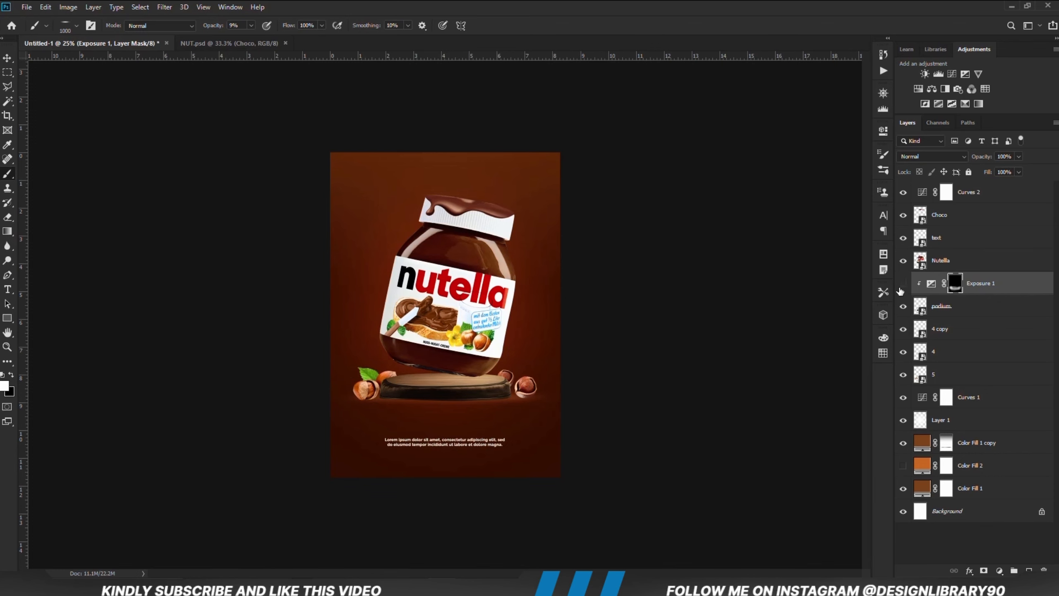
# Compare the podium's Exposure adjustment hidden and shown, keep it visible and clear the layer selection.
pyautogui.click(902, 287)
pyautogui.click(902, 287)
pyautogui.click(902, 287)
pyautogui.click(7, 59)
pyautogui.click(137, 218)
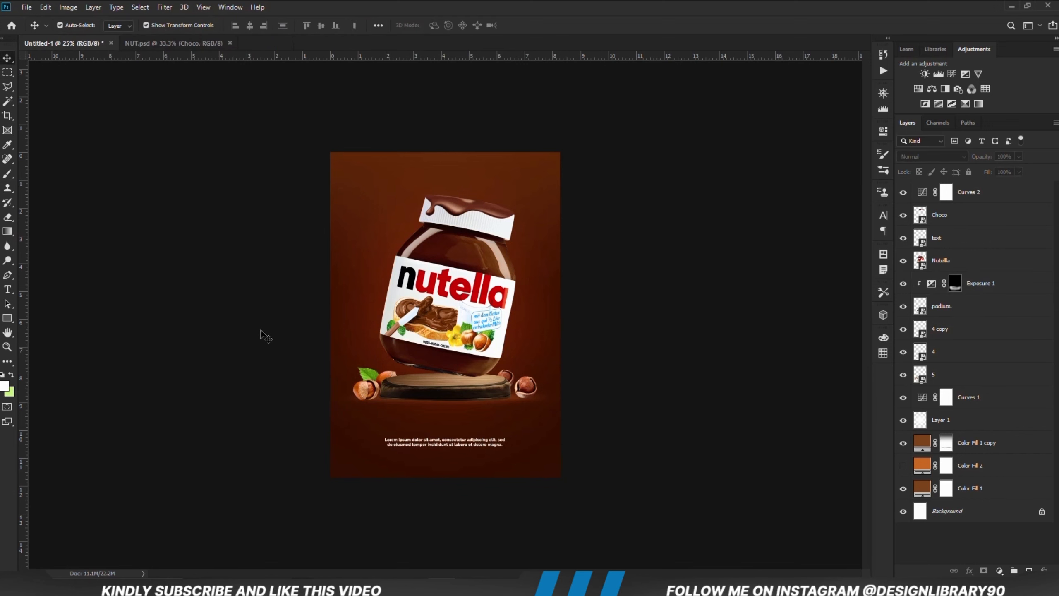
# Add an Exposure adjustment clipped to layer 5 with the hazelnuts and leaf, lower its exposure strongly and invert its mask to black.
pyautogui.click(366, 393)
pyautogui.click(999, 570)
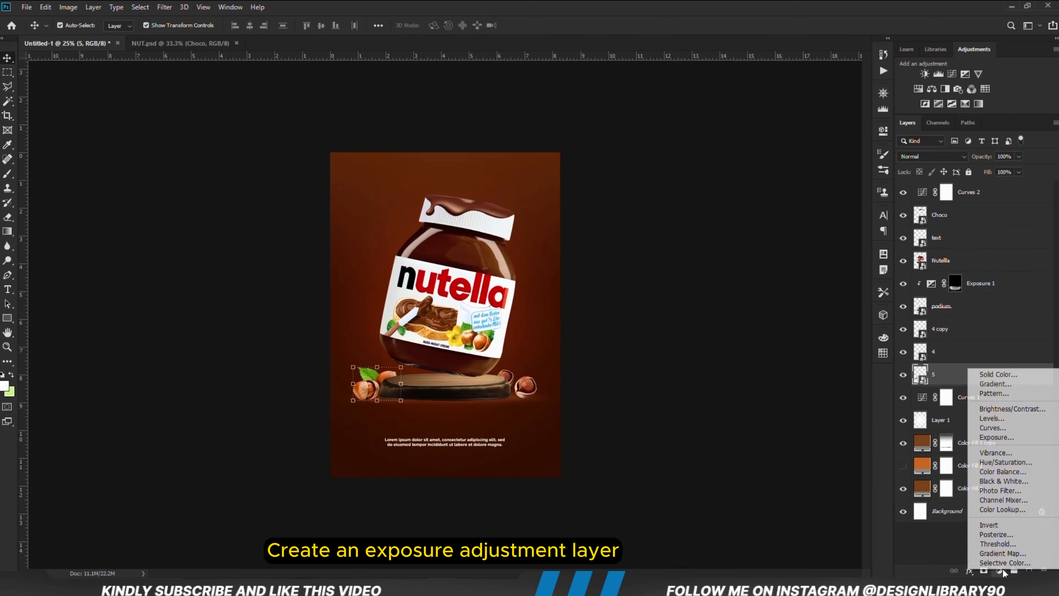
pyautogui.click(988, 440)
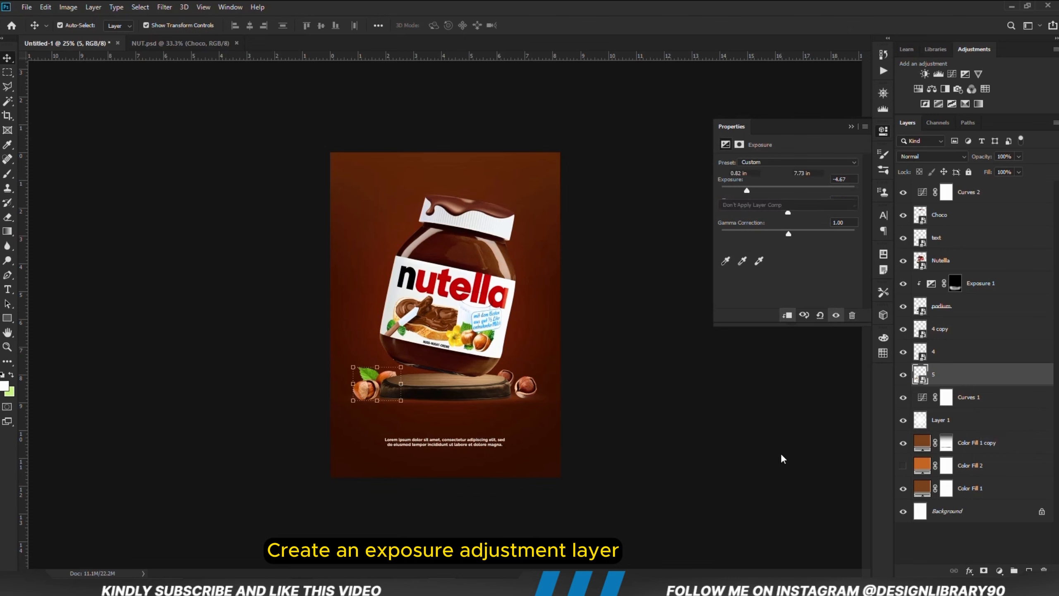
pyautogui.click(787, 315)
pyautogui.click(743, 190)
pyautogui.click(851, 127)
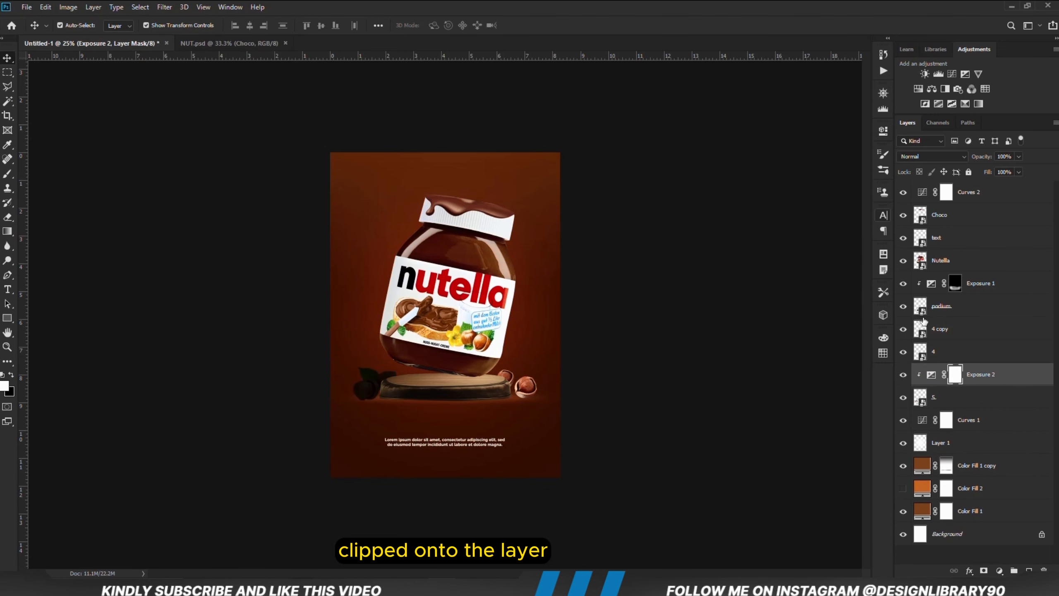
pyautogui.hotkey('ctrl', 'i')
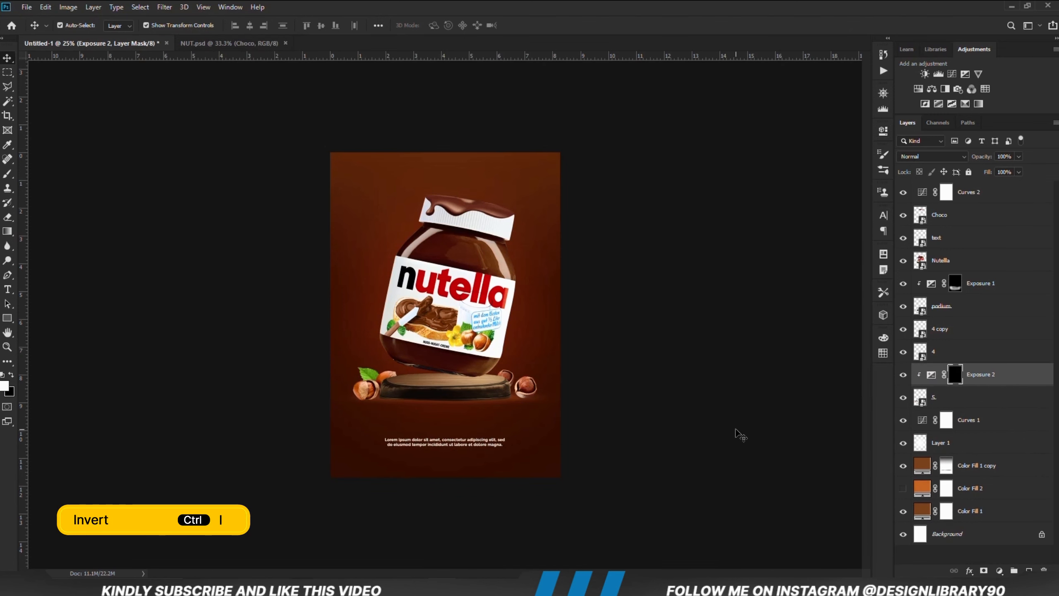
# Restore the round brush tip, shrink it to 250 px and paint white on the mask to darken the underside of layer 5's hazelnuts.
pyautogui.click(7, 174)
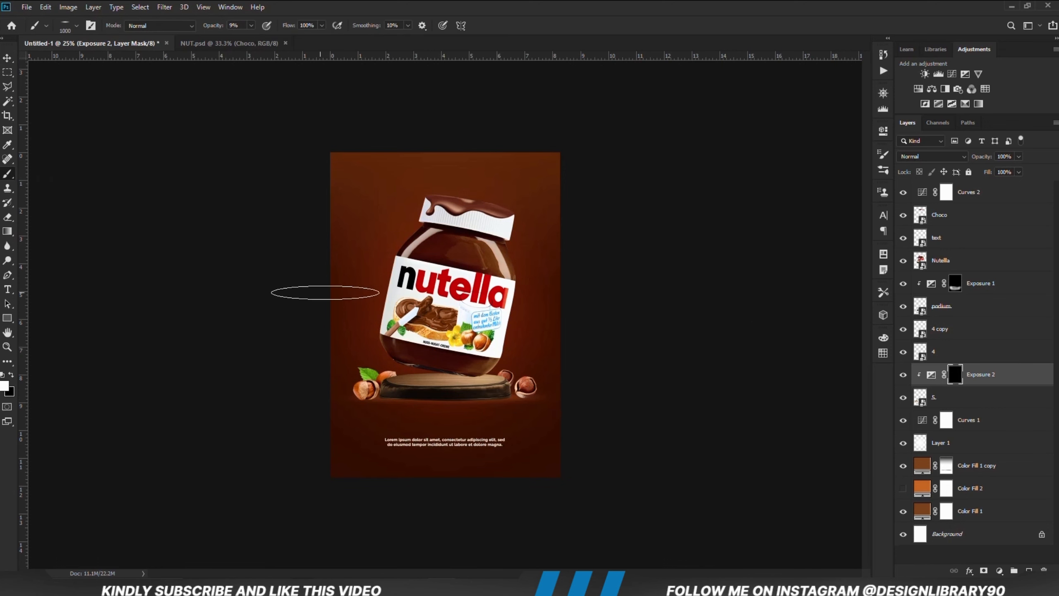
pyautogui.rightClick(360, 291)
pyautogui.press('Escape')
pyautogui.press('[')
pyautogui.press('[')
pyautogui.press('[')
pyautogui.press('[')
pyautogui.press('[')
pyautogui.press('[')
pyautogui.press('[')
pyautogui.press('[')
pyautogui.press('[')
pyautogui.press('[')
pyautogui.press('[')
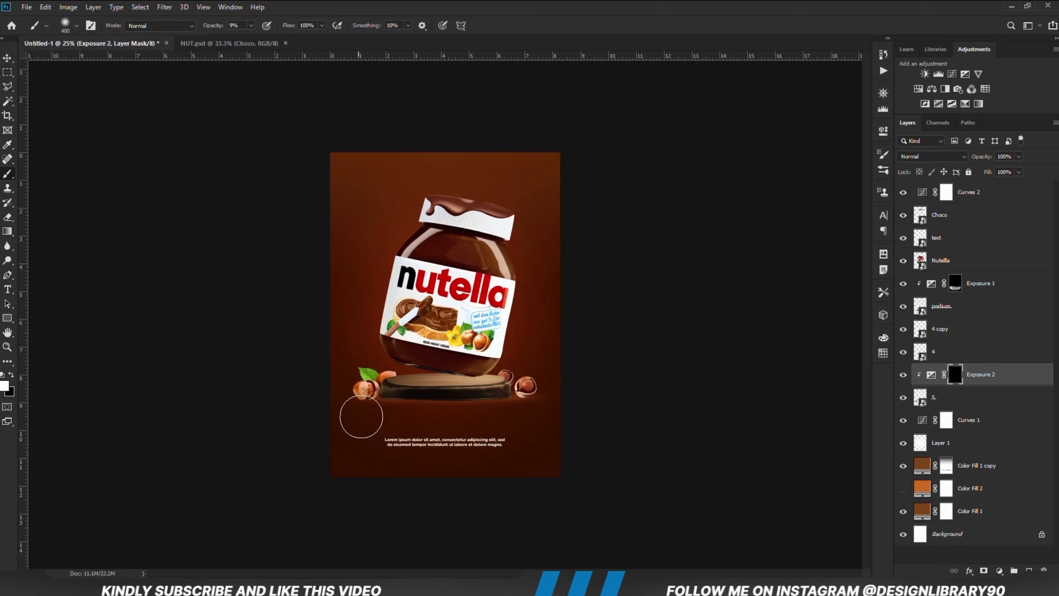
pyautogui.moveTo(370, 402); pyautogui.dragTo(348, 399)
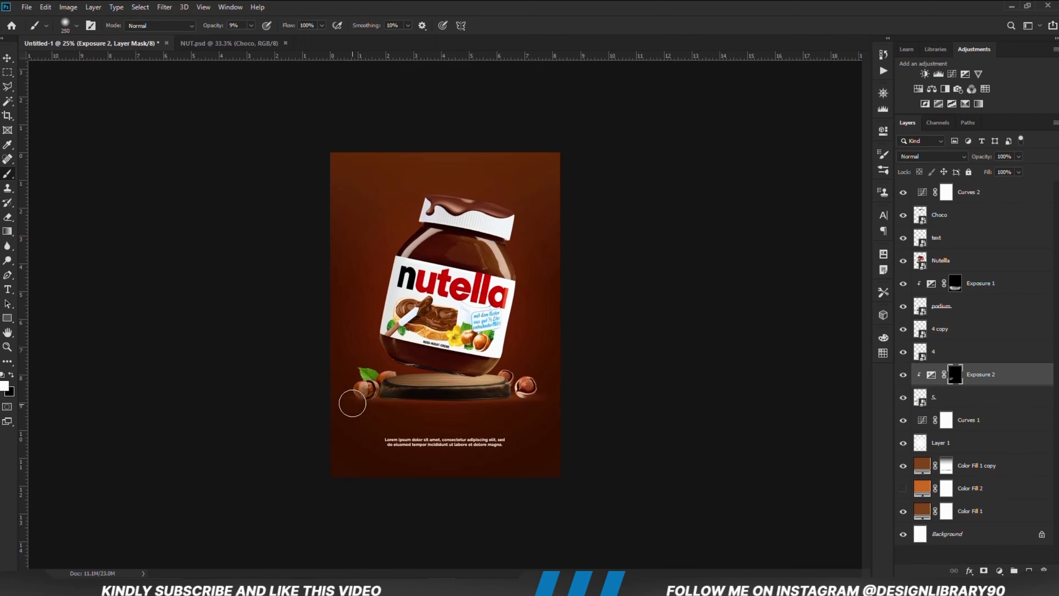
# Add an Exposure adjustment clipped to the Nutella jar, set its exposure to -9.33 and invert its mask to black.
pyautogui.click(7, 58)
pyautogui.click(417, 285)
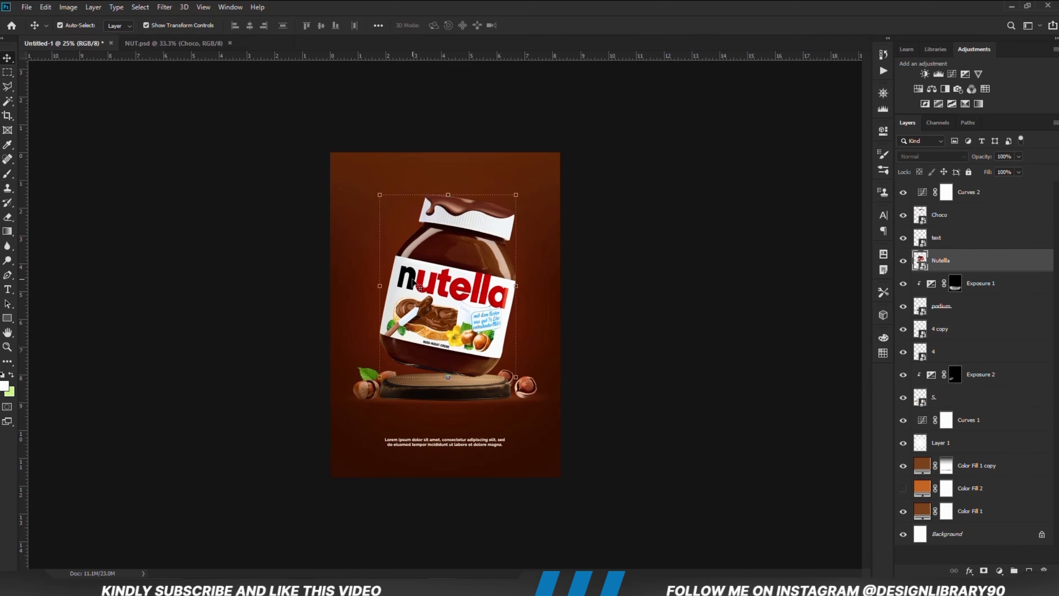
pyautogui.click(902, 261)
pyautogui.click(902, 261)
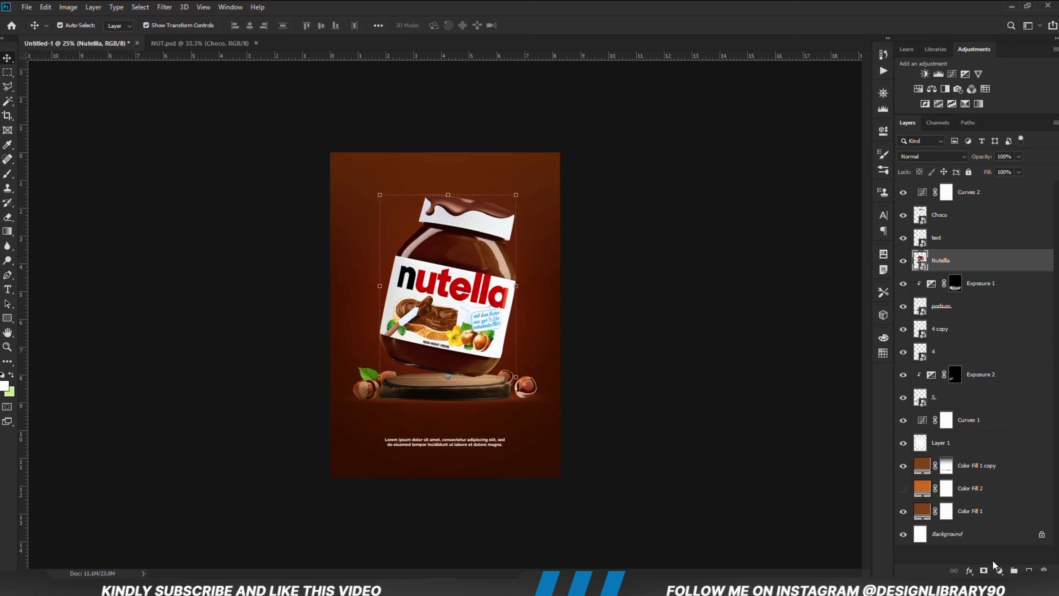
pyautogui.click(997, 568)
pyautogui.click(994, 437)
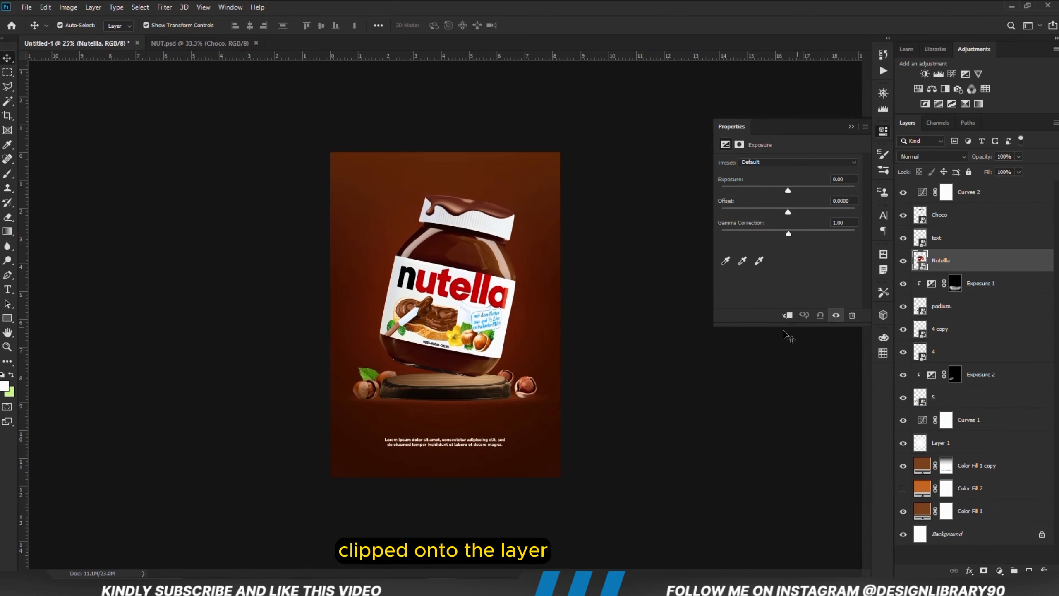
pyautogui.click(787, 315)
pyautogui.moveTo(769, 188); pyautogui.dragTo(739, 191)
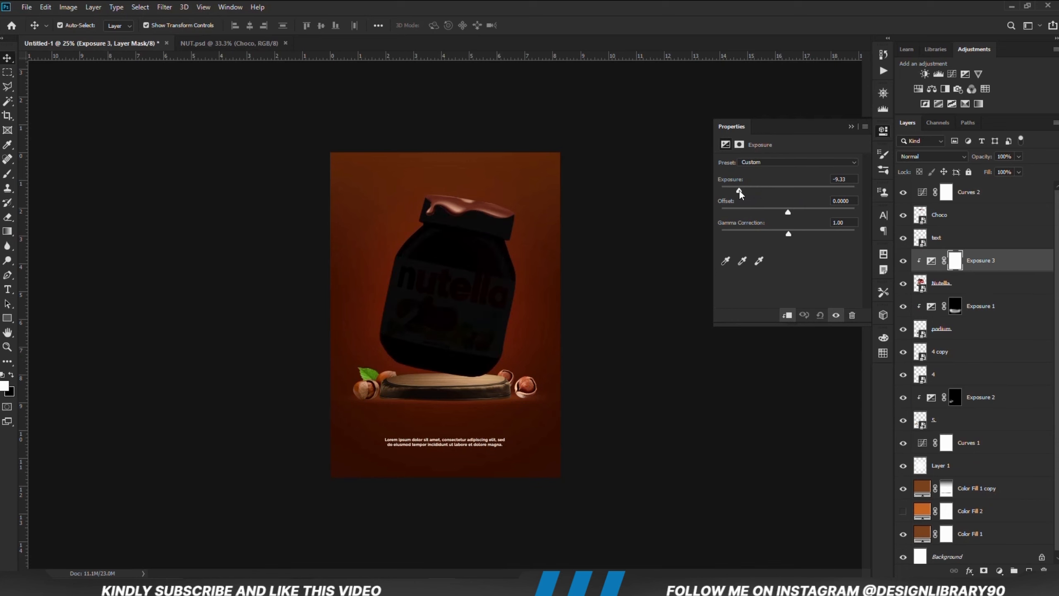
pyautogui.click(850, 126)
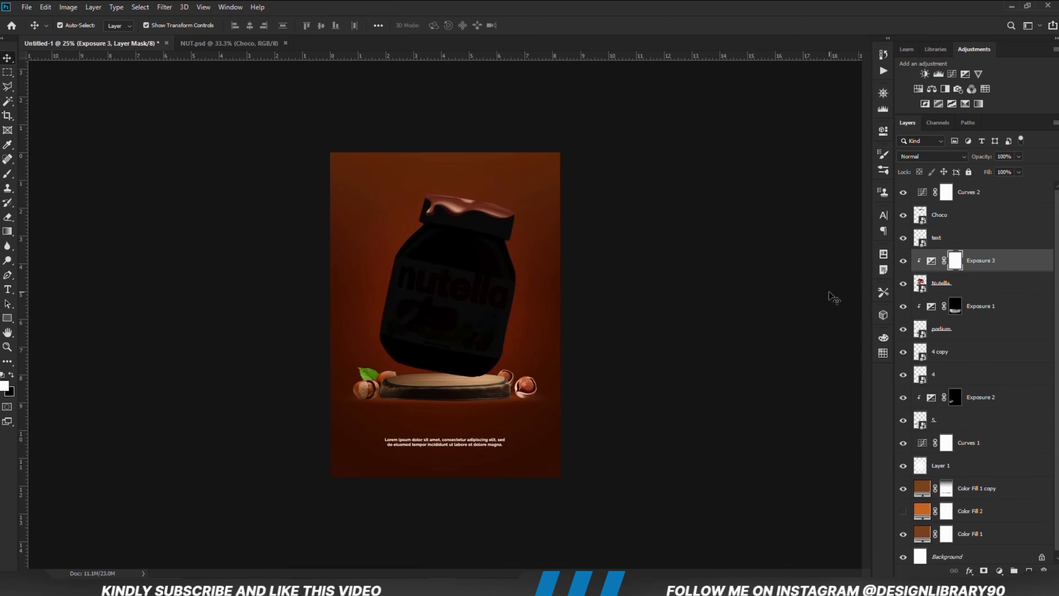
pyautogui.hotkey('ctrl', 'i')
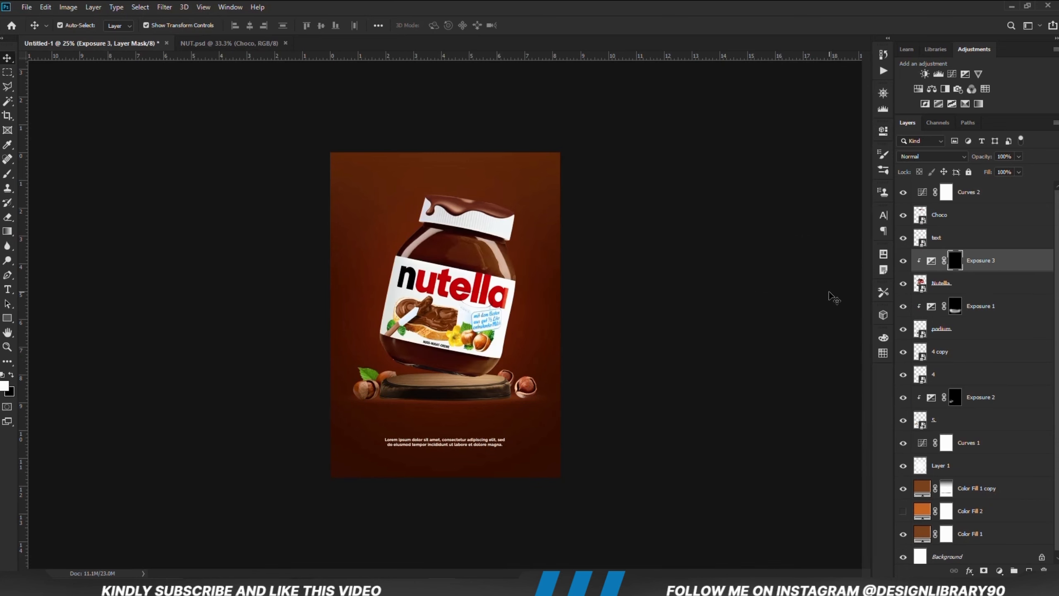
# Enlarge the soft brush to 500 px and paint white on the jar's Exposure mask to darken its outer edges.
pyautogui.rightClick(9, 175)
pyautogui.click(67, 176)
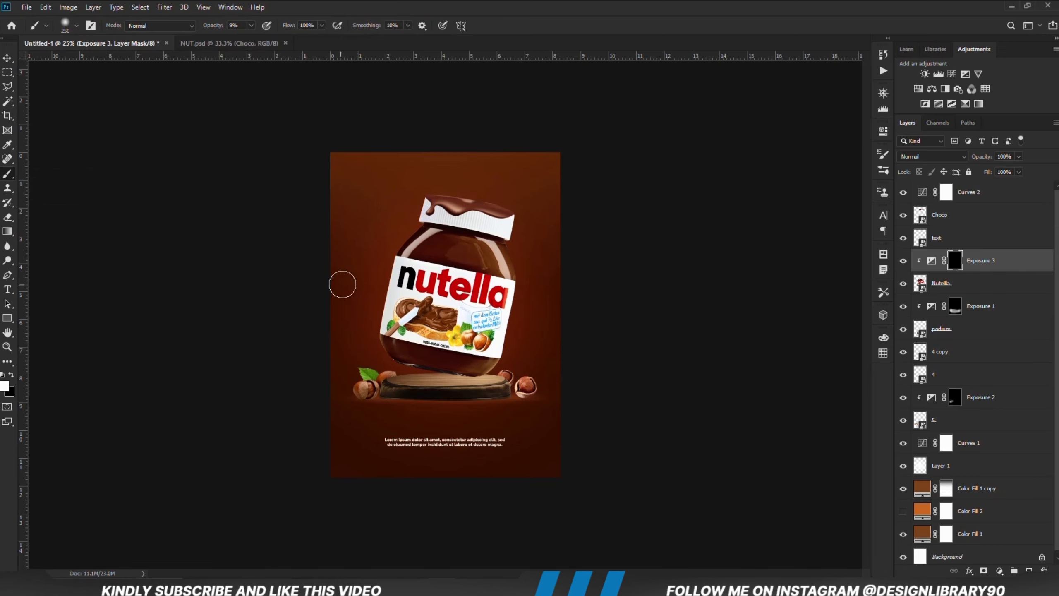
pyautogui.press(']')
pyautogui.press(']')
pyautogui.press(']')
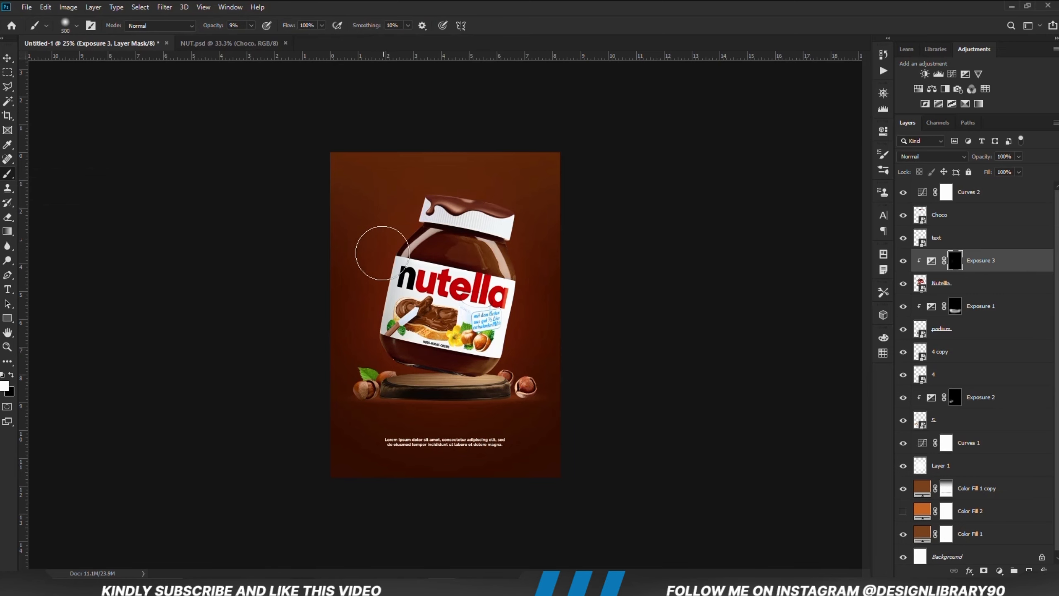
pyautogui.moveTo(382, 252)
pyautogui.mouseDown()
pyautogui.moveTo(400, 241)
pyautogui.moveTo(495, 251)
pyautogui.moveTo(539, 302)
pyautogui.mouseUp()
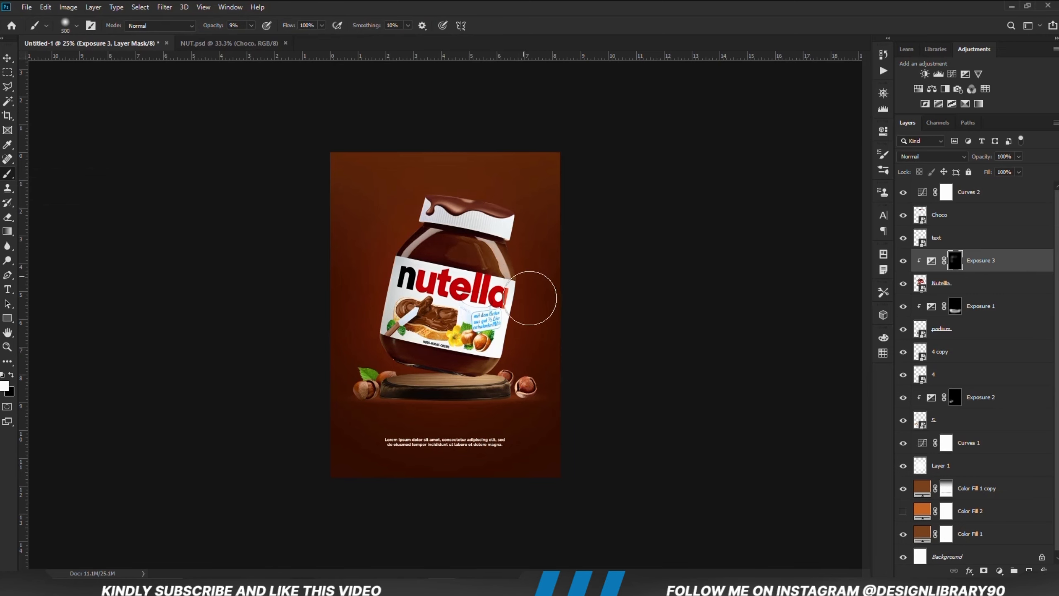
# Set the brush to 8% opacity and 600 px, refine the jar's edge shading in white and black, and compare it on and off.
pyautogui.click(251, 25)
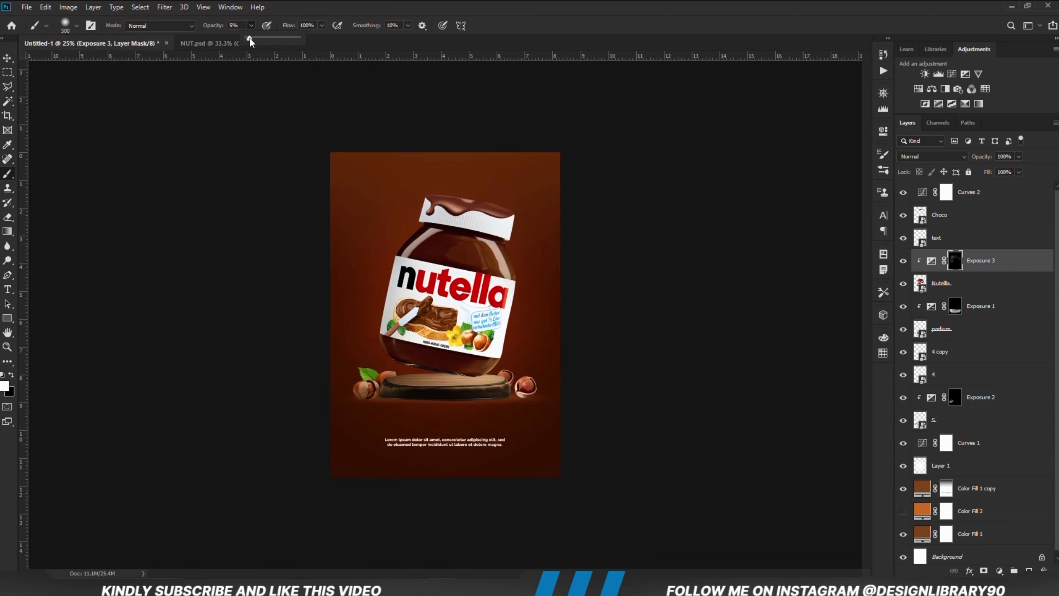
pyautogui.click(311, 2)
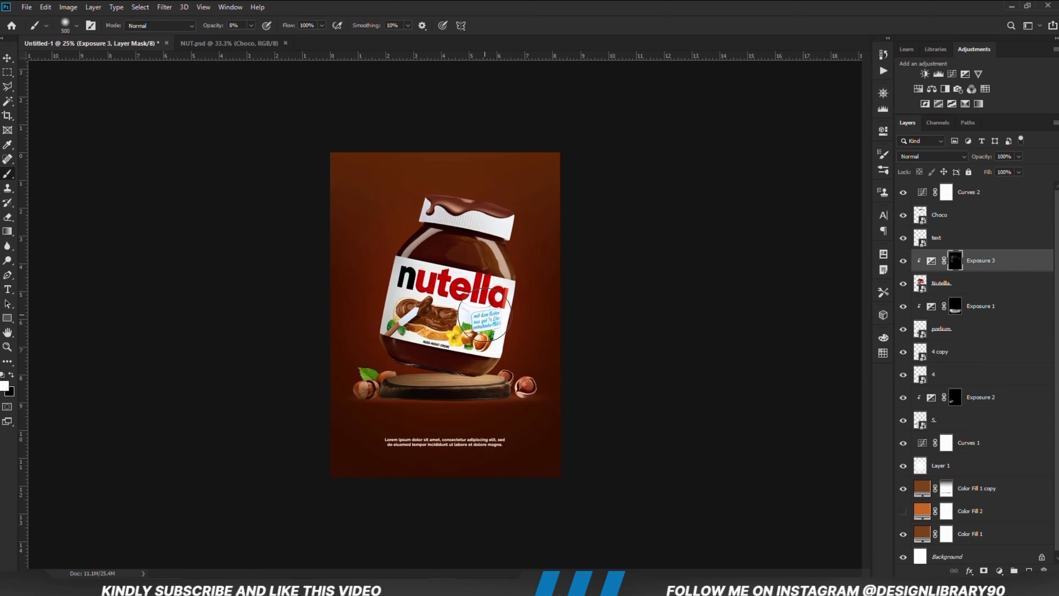
pyautogui.press(']')
pyautogui.moveTo(357, 355)
pyautogui.mouseDown()
pyautogui.moveTo(394, 330)
pyautogui.moveTo(463, 236)
pyautogui.moveTo(548, 288)
pyautogui.moveTo(469, 371)
pyautogui.moveTo(350, 303)
pyautogui.moveTo(489, 226)
pyautogui.moveTo(463, 206)
pyautogui.moveTo(321, 213)
pyautogui.moveTo(486, 238)
pyautogui.moveTo(327, 282)
pyautogui.mouseUp()
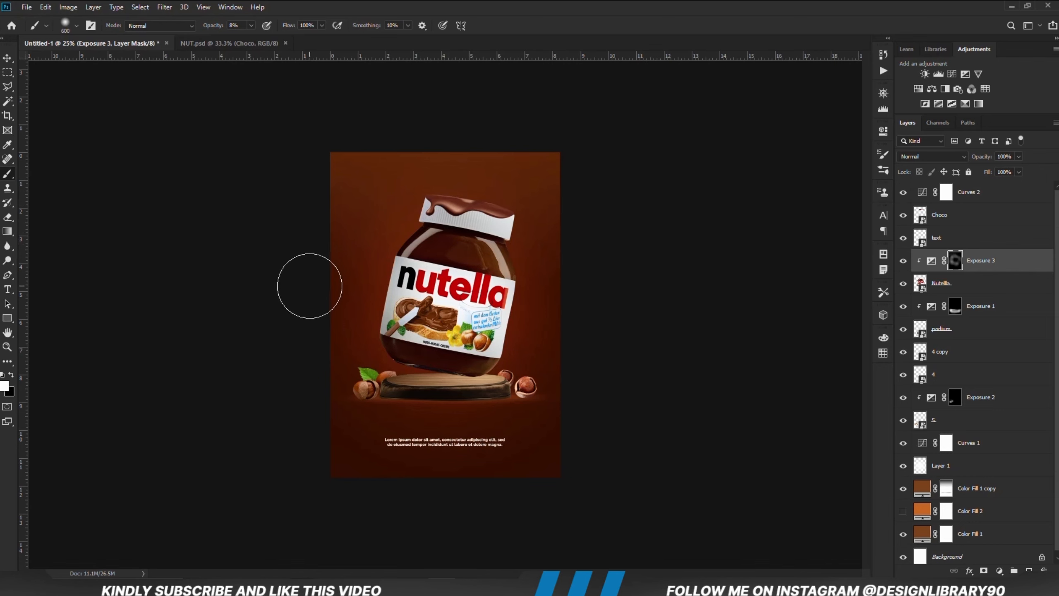
pyautogui.press('x')
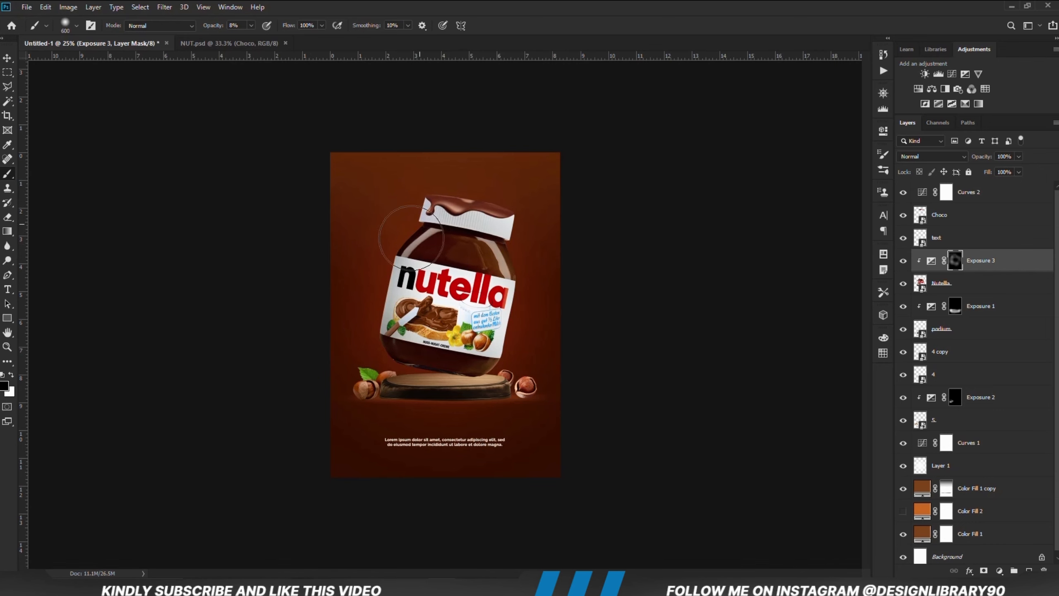
pyautogui.press('x')
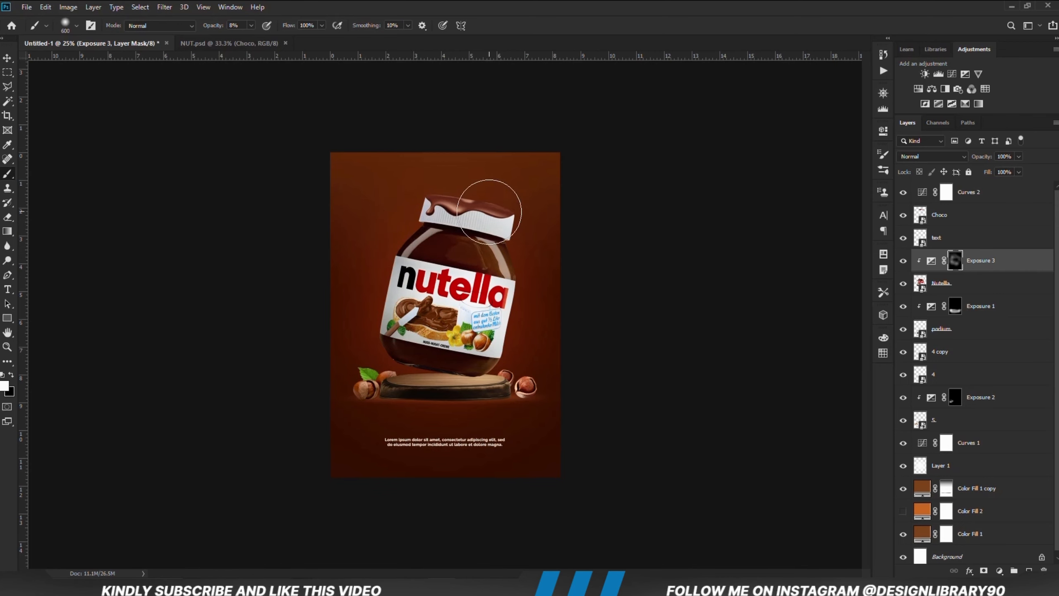
pyautogui.click(901, 261)
pyautogui.click(901, 261)
# Add a second Exposure adjustment clipped to the jar, set its exposure to -3.33 and invert its mask to black.
pyautogui.click(998, 569)
pyautogui.click(992, 443)
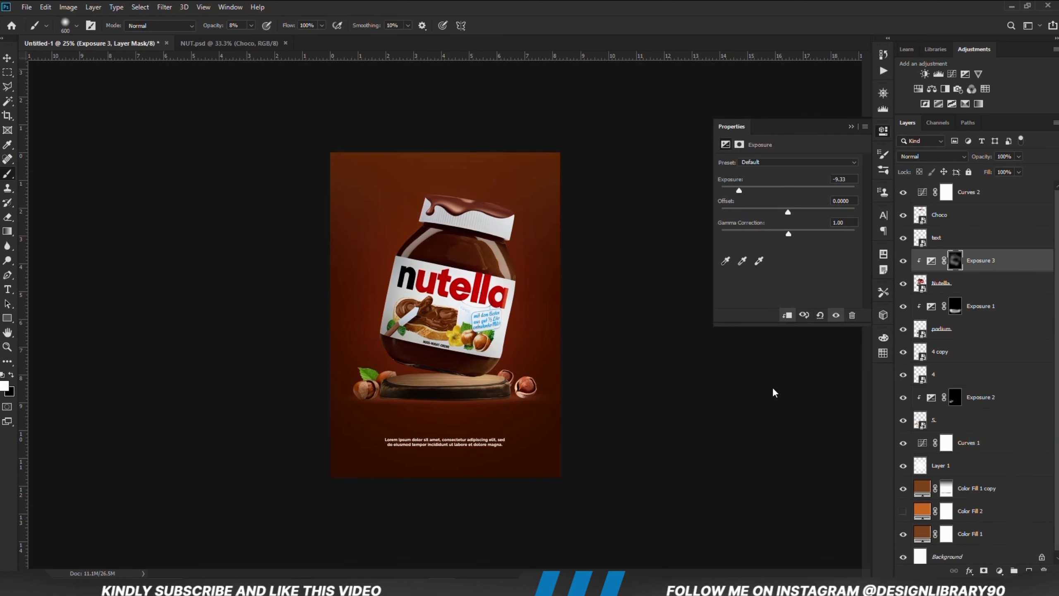
pyautogui.click(787, 315)
pyautogui.moveTo(787, 190); pyautogui.dragTo(754, 190)
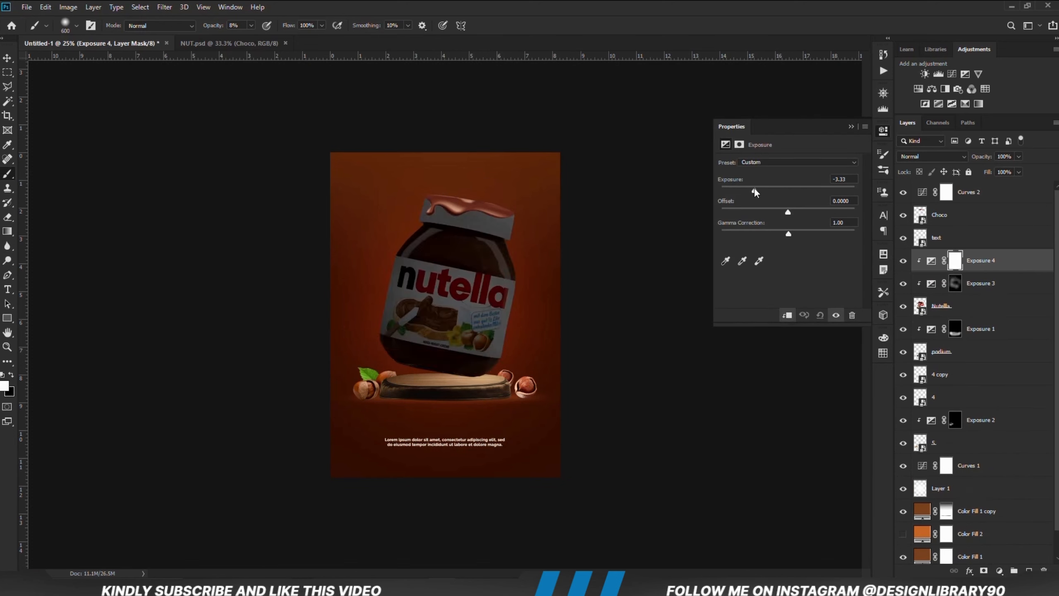
pyautogui.click(851, 127)
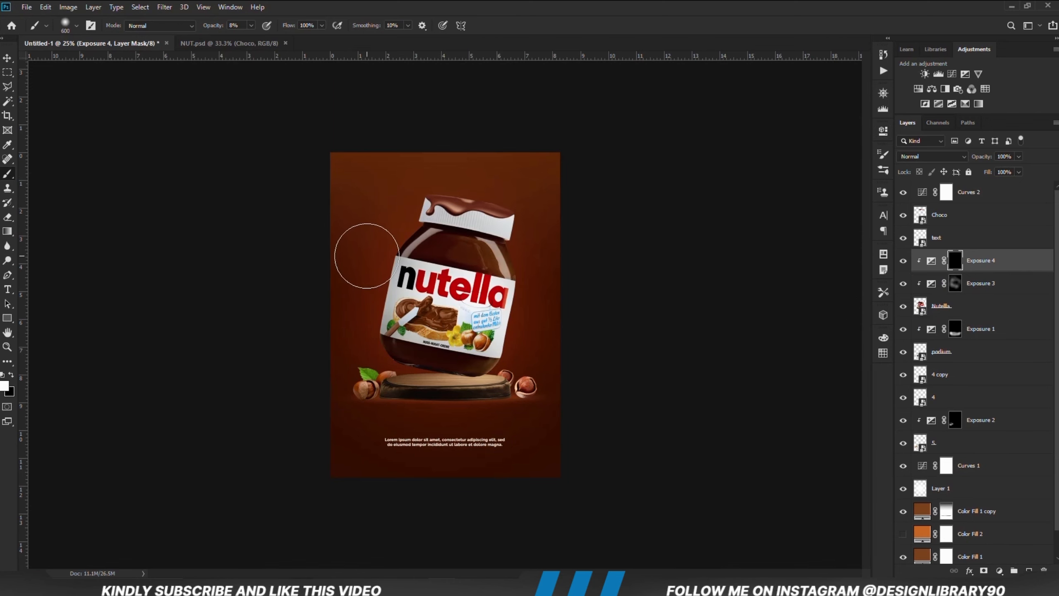
# Paint white on the Exposure 4 mask to shade the jar's left side and base, and compare the layer on and off.
pyautogui.moveTo(366, 256)
pyautogui.mouseDown()
pyautogui.moveTo(350, 303)
pyautogui.moveTo(385, 359)
pyautogui.moveTo(386, 390)
pyautogui.moveTo(433, 405)
pyautogui.moveTo(380, 396)
pyautogui.mouseUp()
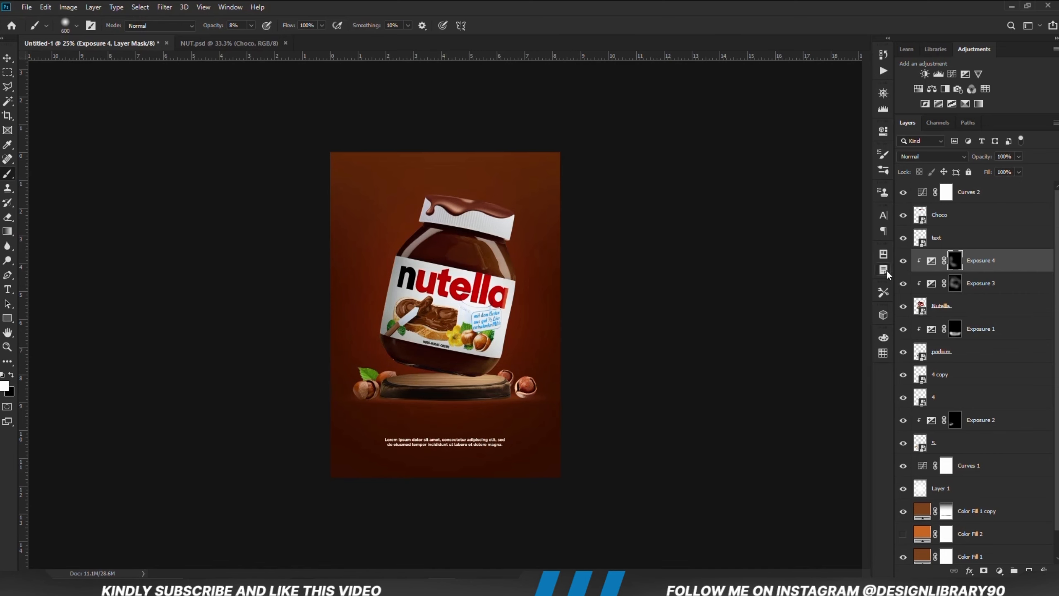
pyautogui.click(902, 261)
pyautogui.click(902, 261)
# Add a third Exposure adjustment clipped to the jar, set its exposure to +2.28 and invert its mask to black.
pyautogui.click(997, 572)
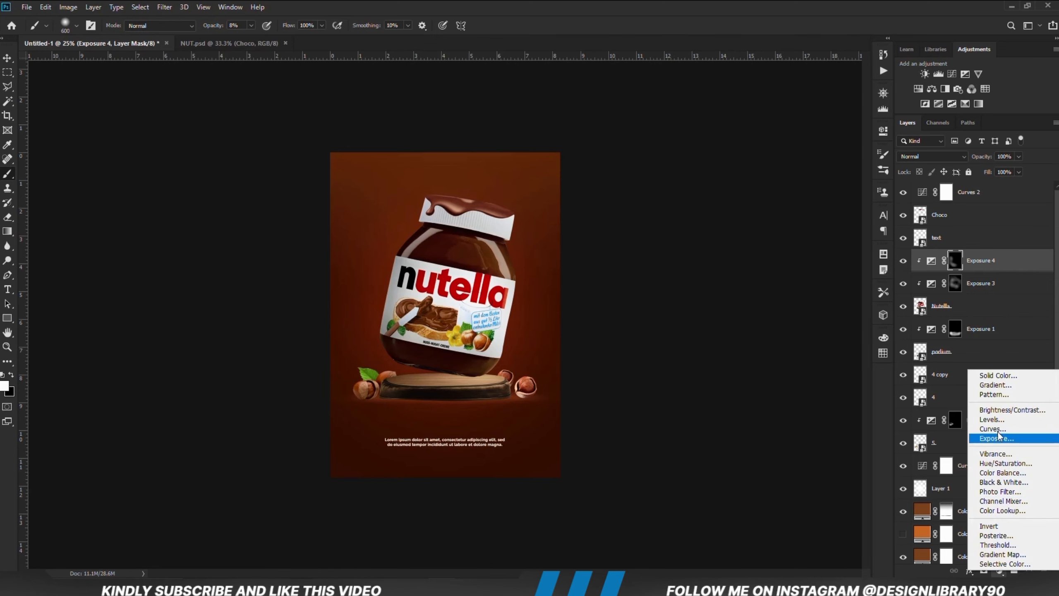
pyautogui.click(997, 439)
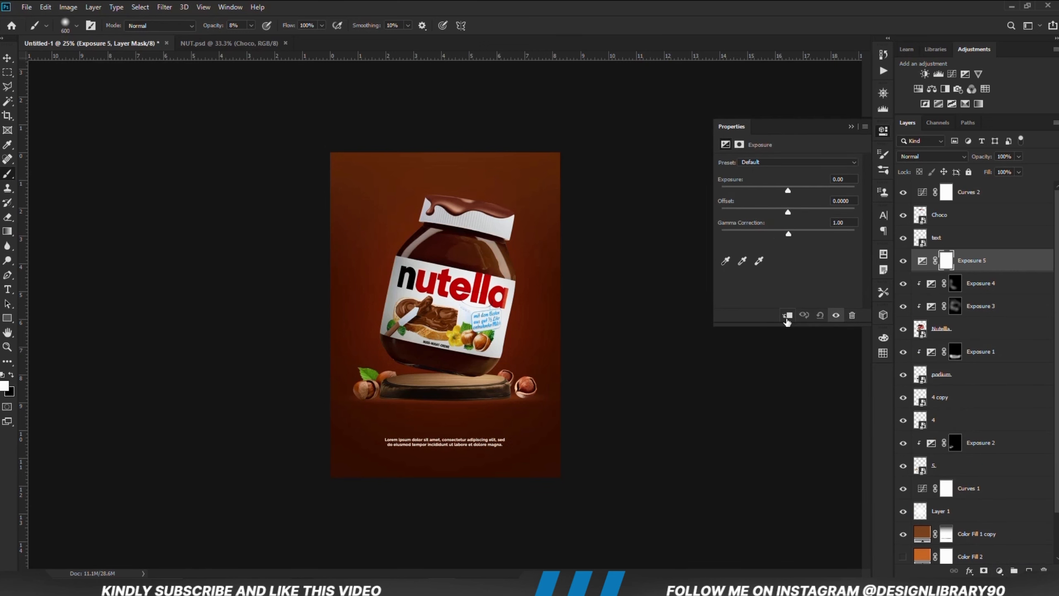
pyautogui.moveTo(804, 190); pyautogui.dragTo(809, 190)
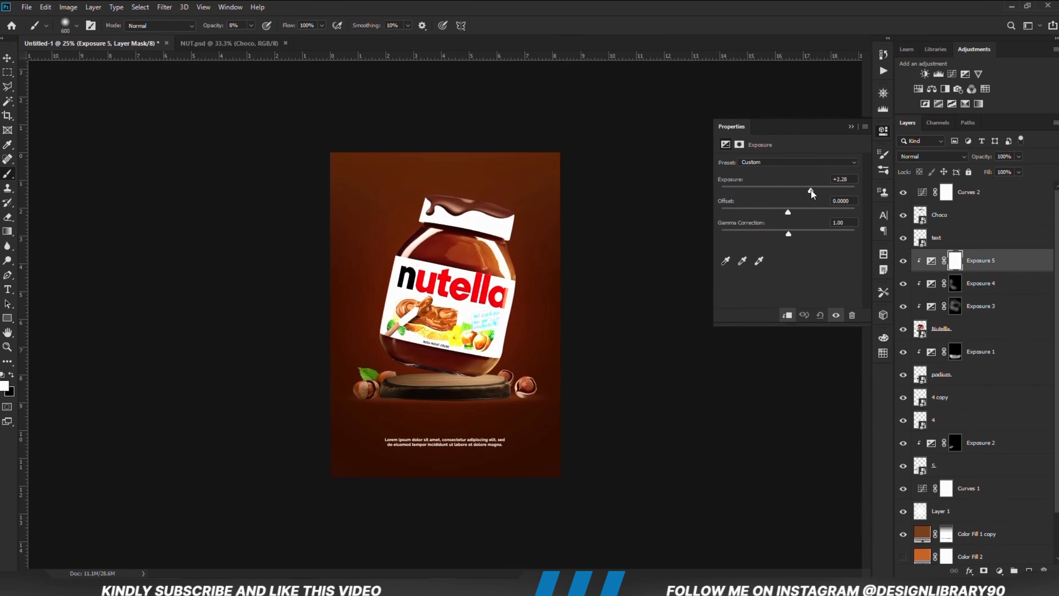
pyautogui.click(850, 126)
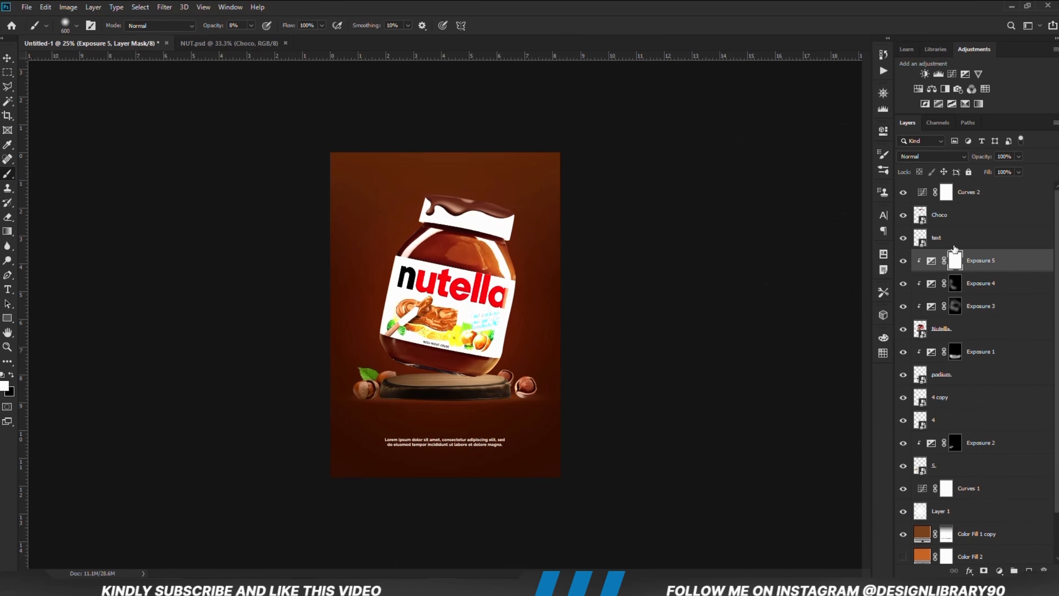
pyautogui.doubleClick(931, 261)
pyautogui.click(851, 127)
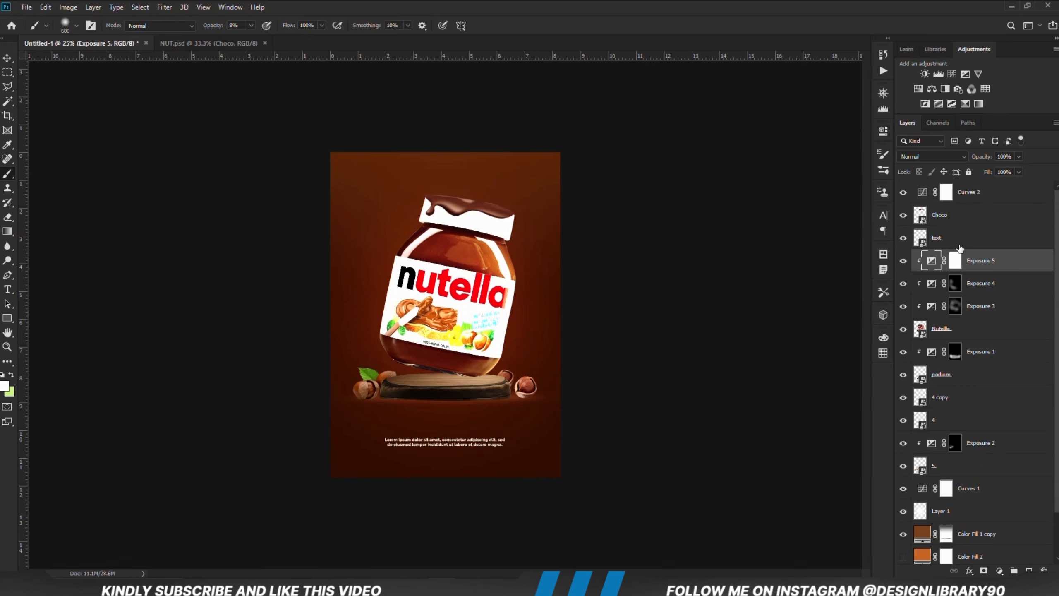
pyautogui.click(954, 261)
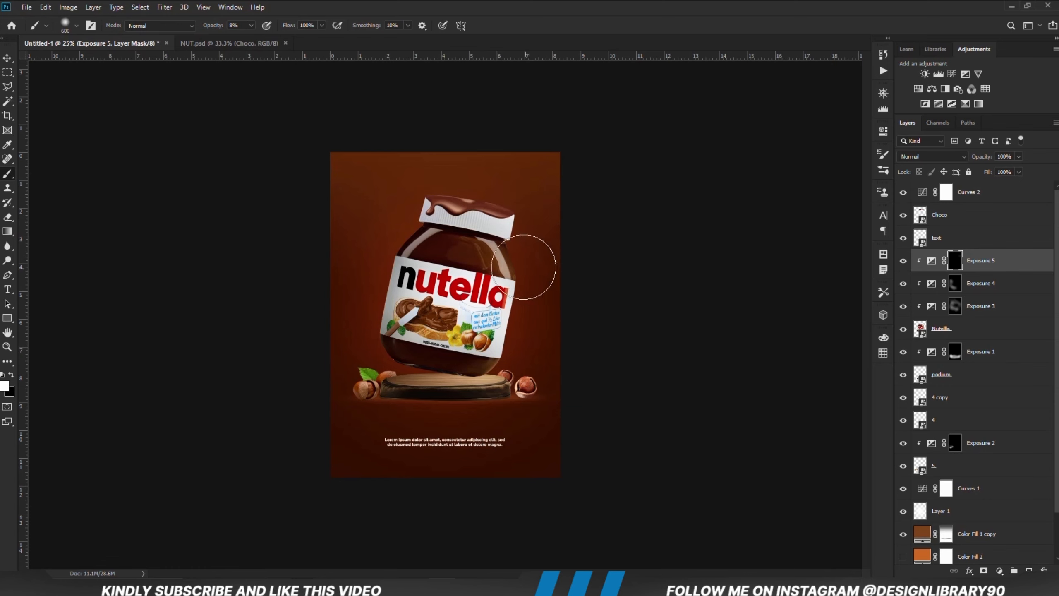
# Set the brush opacity to 11%, paint white on the Exposure 5 mask along the jar's right side, and compare the layer on and off.
pyautogui.moveTo(251, 26); pyautogui.dragTo(252, 40)
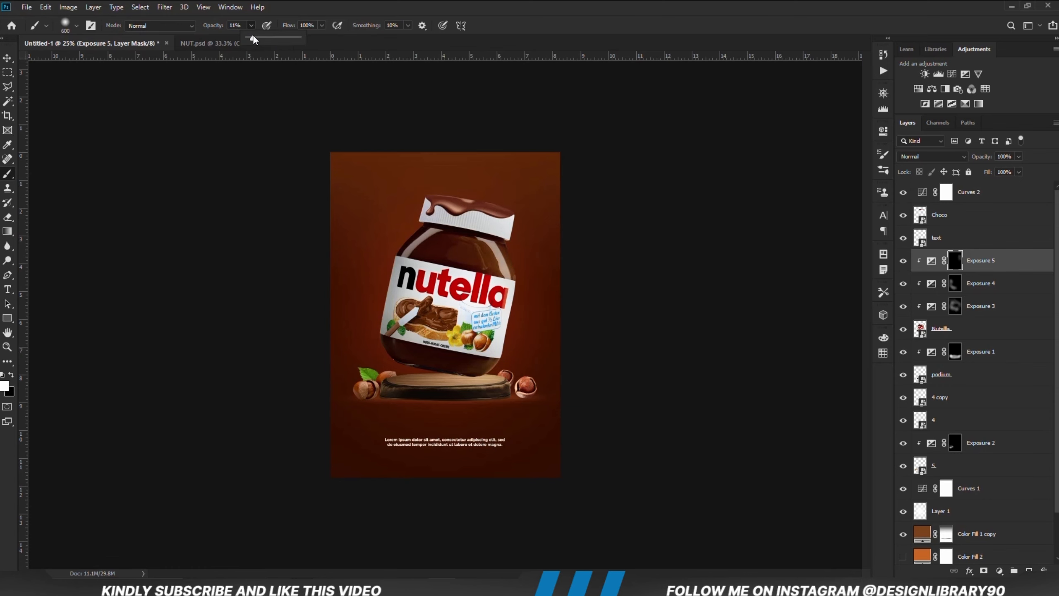
pyautogui.click(333, 3)
pyautogui.moveTo(516, 230); pyautogui.dragTo(531, 318)
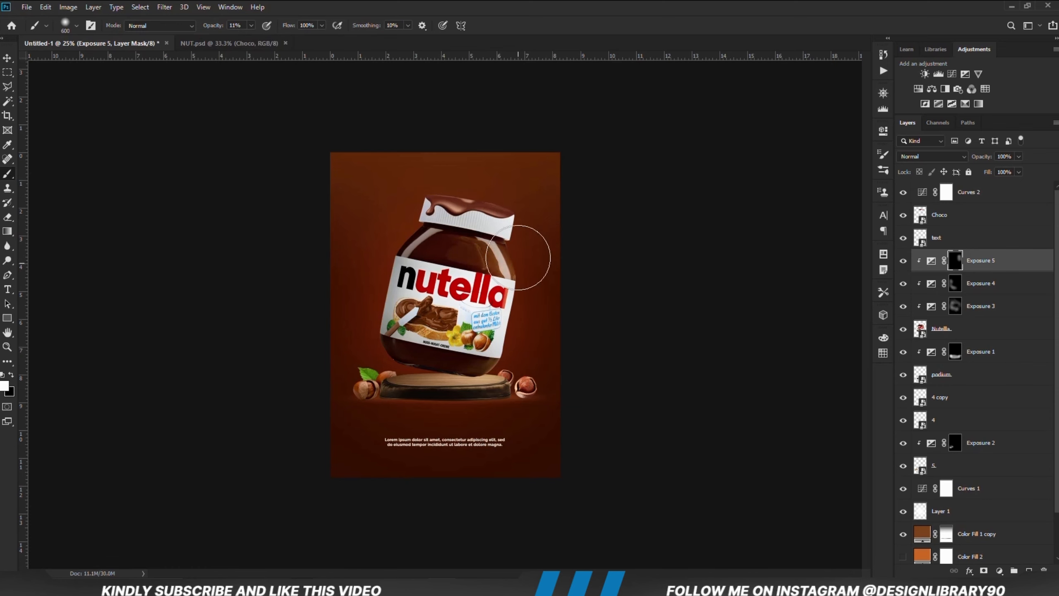
pyautogui.moveTo(526, 262)
pyautogui.mouseDown()
pyautogui.moveTo(516, 385)
pyautogui.moveTo(532, 274)
pyautogui.mouseUp()
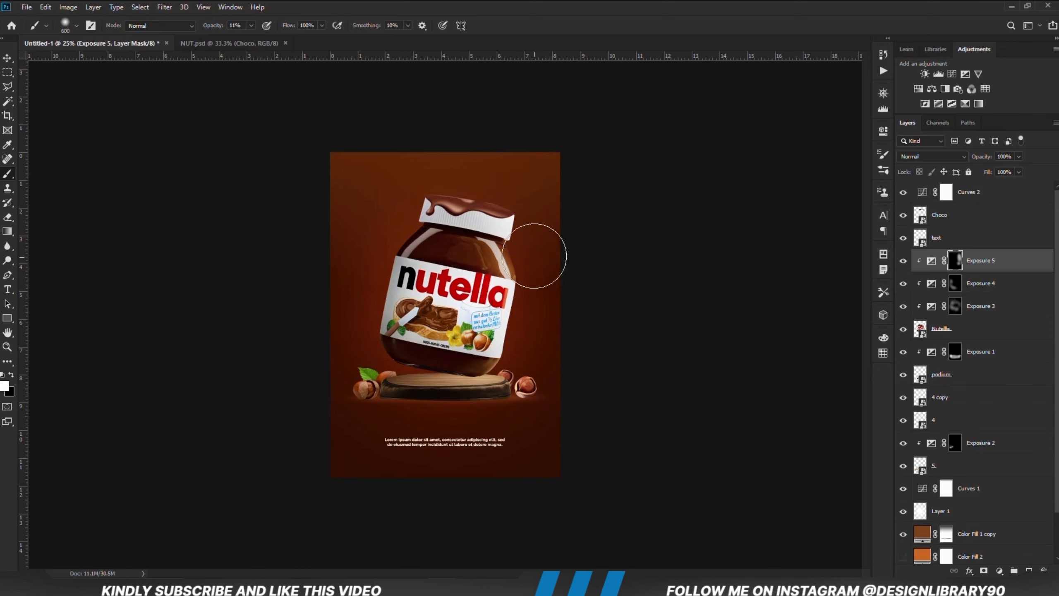
pyautogui.click(903, 261)
pyautogui.click(903, 261)
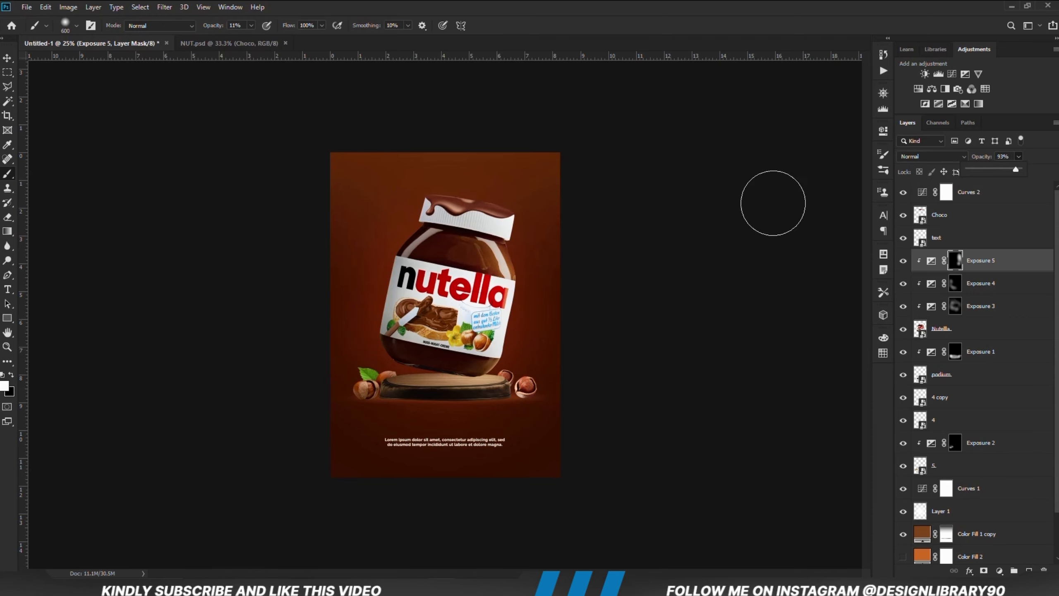
# Add an Exposure adjustment clipped directly above the Nutella layer, lower its exposure and invert its mask to black.
pyautogui.click(7, 58)
pyautogui.click(140, 207)
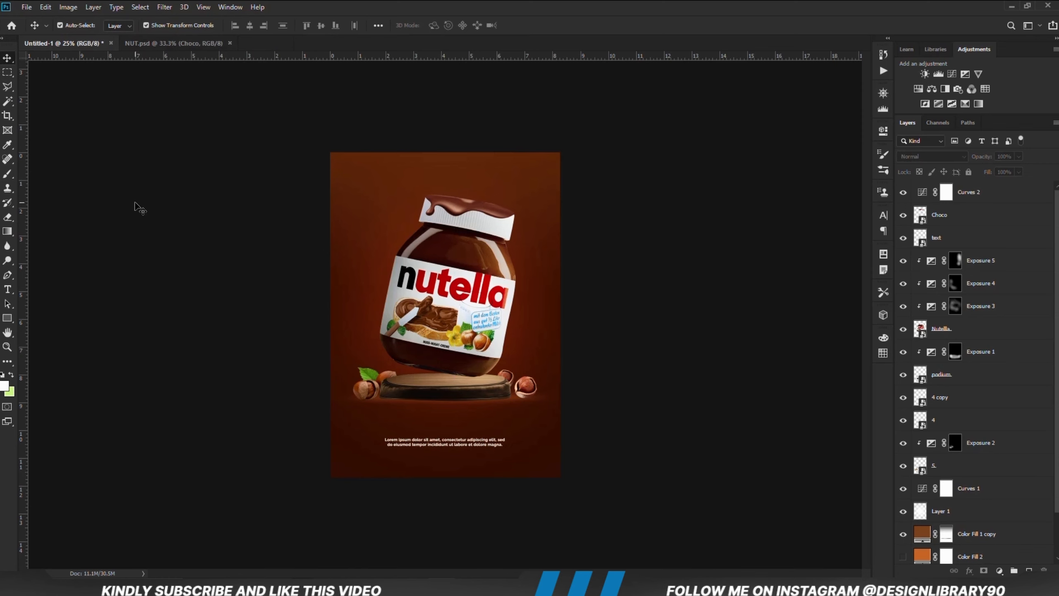
pyautogui.click(464, 300)
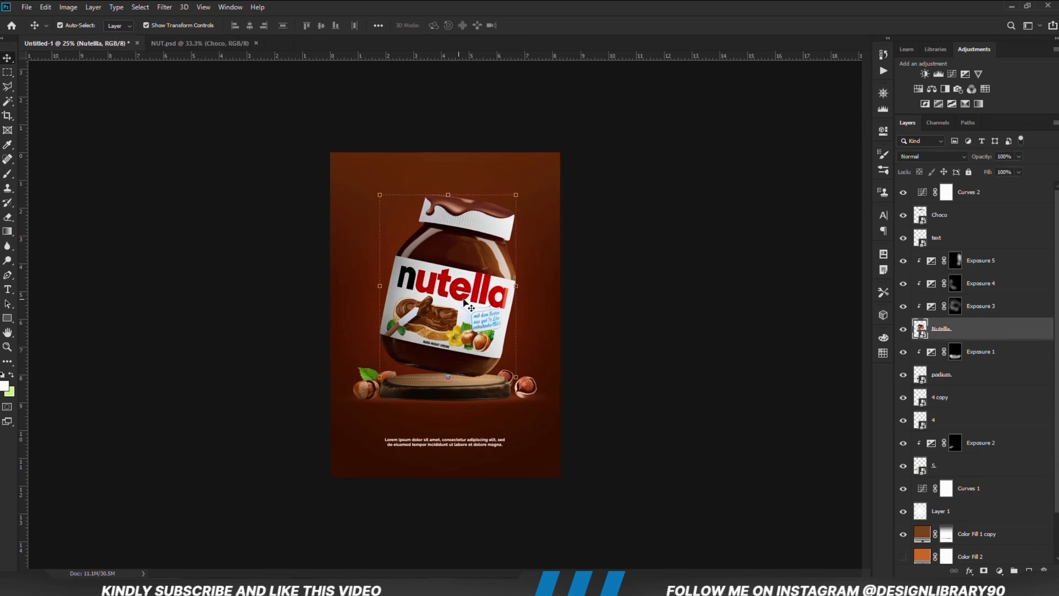
pyautogui.click(903, 330)
pyautogui.click(903, 329)
pyautogui.click(992, 565)
pyautogui.click(988, 436)
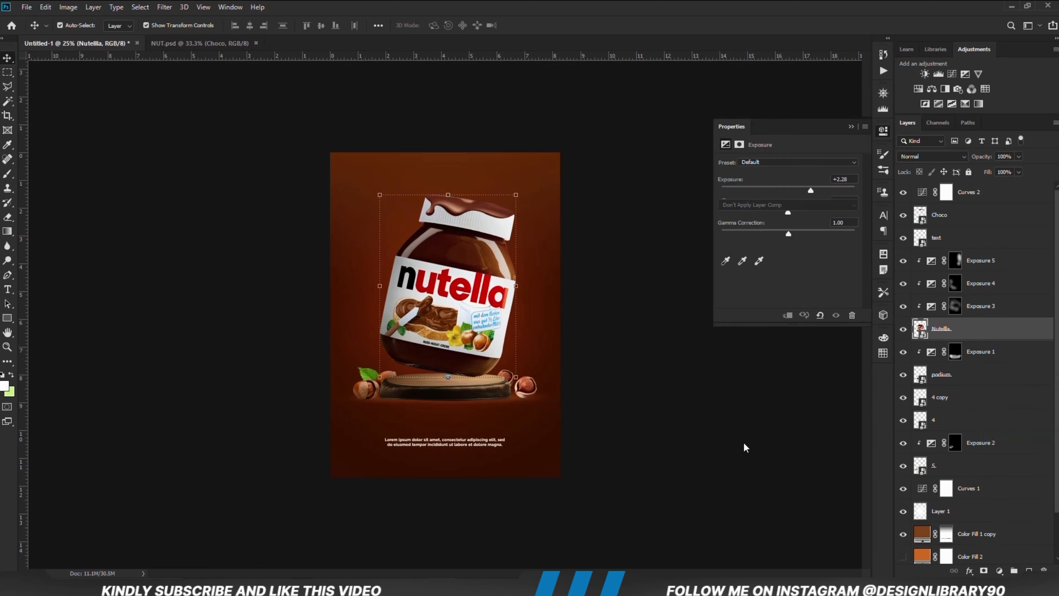
pyautogui.moveTo(788, 190); pyautogui.dragTo(743, 190)
pyautogui.click(851, 126)
pyautogui.hotkey('ctrl', 'i')
# Paint a shadow beneath the chocolate drip on the Exposure 6 mask with a white 150 px brush at 79% opacity.
pyautogui.press('b')
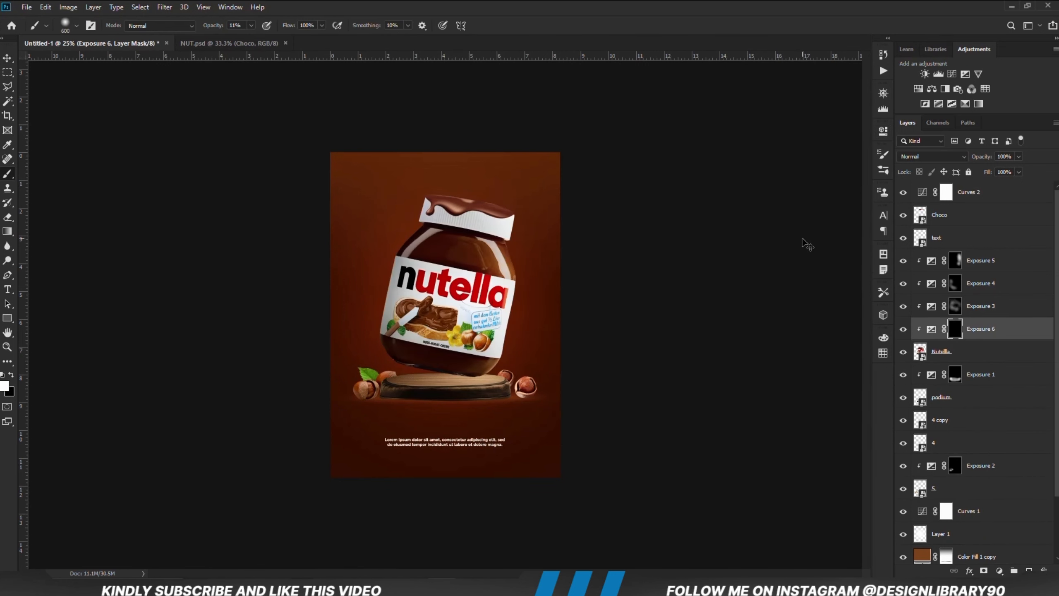
pyautogui.hotkey('ctrl', '+')
pyautogui.hotkey('ctrl', '+')
pyautogui.hotkey('ctrl', '+')
pyautogui.moveTo(864, 321); pyautogui.dragTo(863, 226)
pyautogui.press('[')
pyautogui.press('[')
pyautogui.press('[')
pyautogui.press('[')
pyautogui.press('[')
pyautogui.press('[')
pyautogui.press('[')
pyautogui.press('[')
pyautogui.press('[')
pyautogui.press('[')
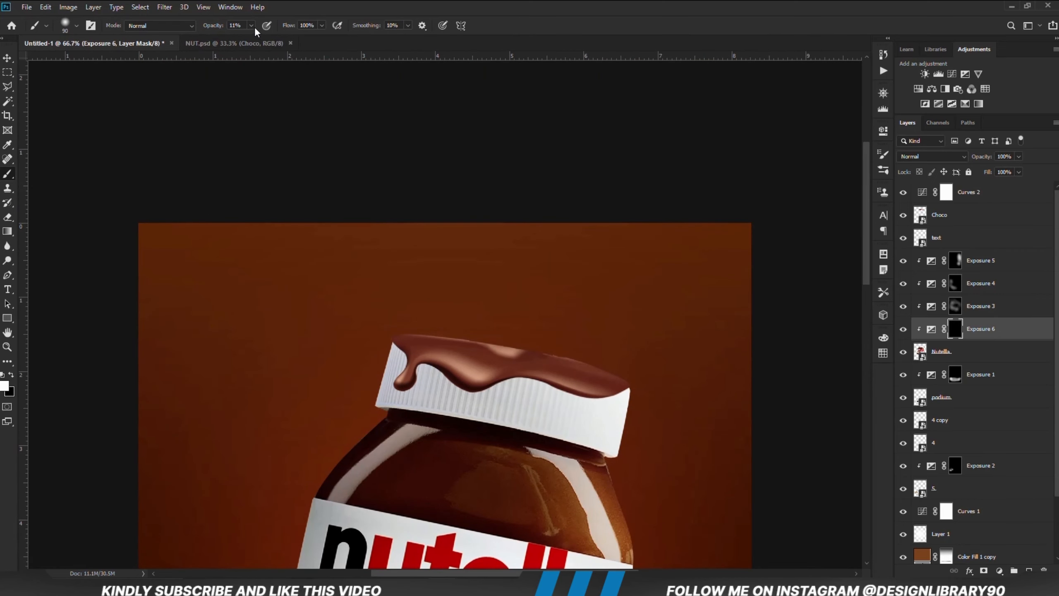
pyautogui.moveTo(252, 26); pyautogui.dragTo(288, 39)
pyautogui.moveTo(488, 359)
pyautogui.mouseDown()
pyautogui.moveTo(519, 352)
pyautogui.moveTo(616, 368)
pyautogui.mouseUp()
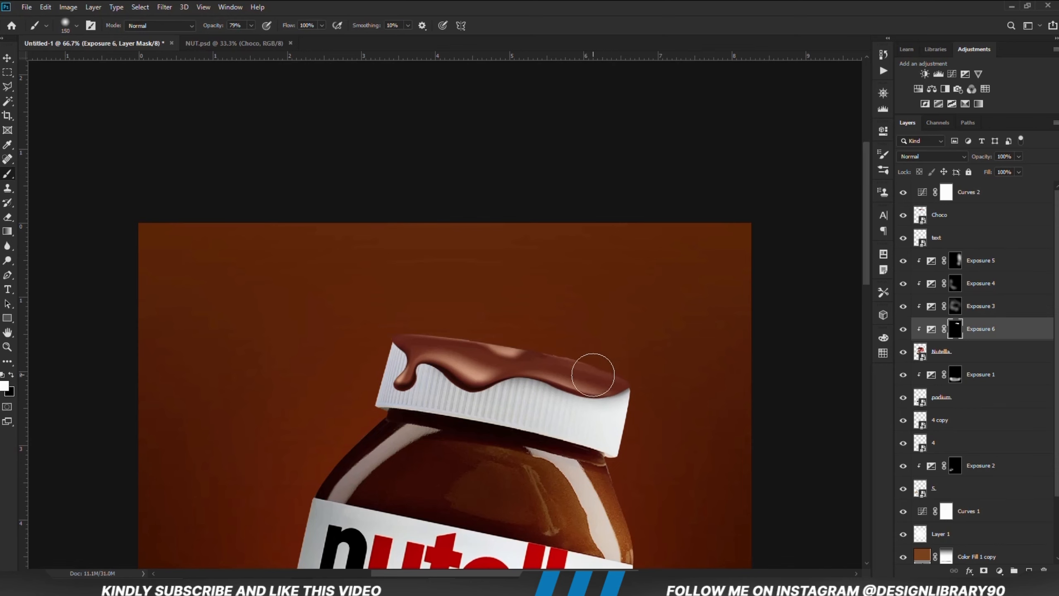
# Reduce the brush to 70 px and paint the shadow around the drip at the lid's left end.
pyautogui.press('[')
pyautogui.press('[')
pyautogui.press('[')
pyautogui.press('[')
pyautogui.press('[')
pyautogui.moveTo(403, 382); pyautogui.dragTo(435, 341)
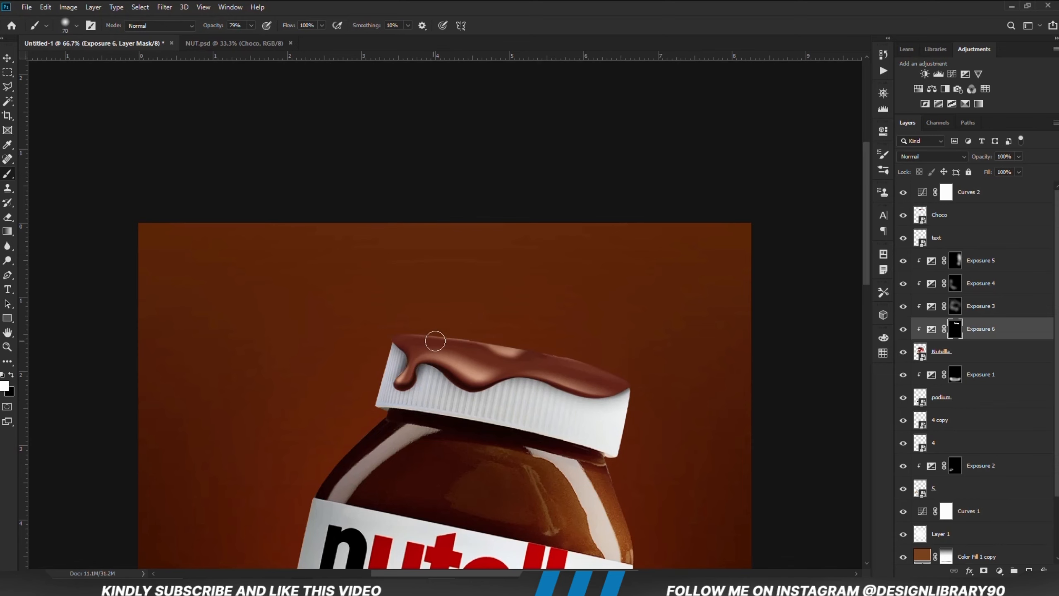
# Refine the shadow along the drip's lower edge with a 100 px brush, first at 13% and then at 24% opacity.
pyautogui.press('x')
pyautogui.press('[')
pyautogui.press('1')
pyautogui.press('3')
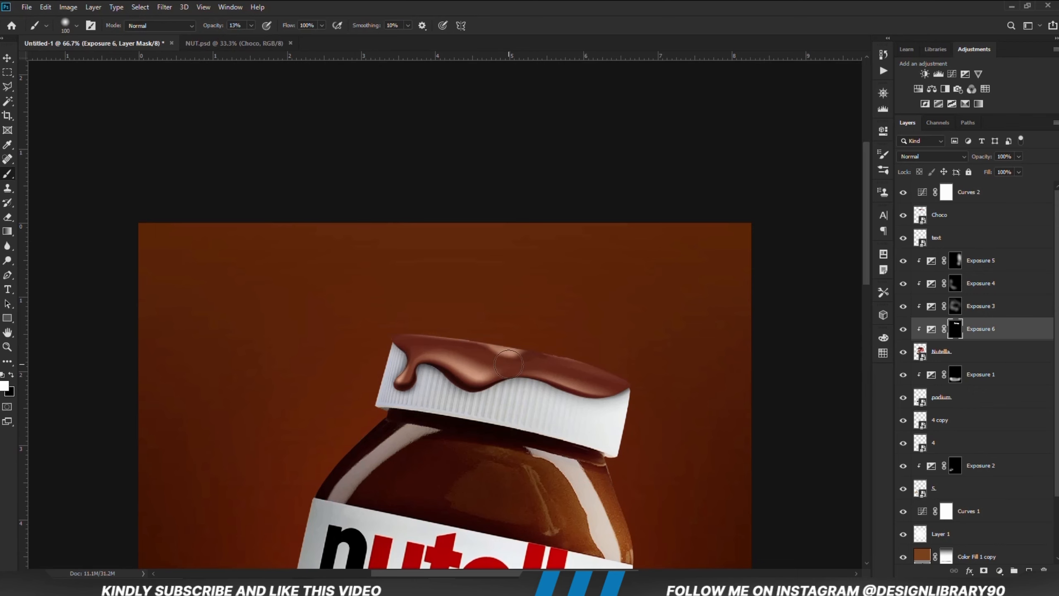
pyautogui.press('2')
pyautogui.press('4')
pyautogui.moveTo(560, 374); pyautogui.dragTo(595, 385)
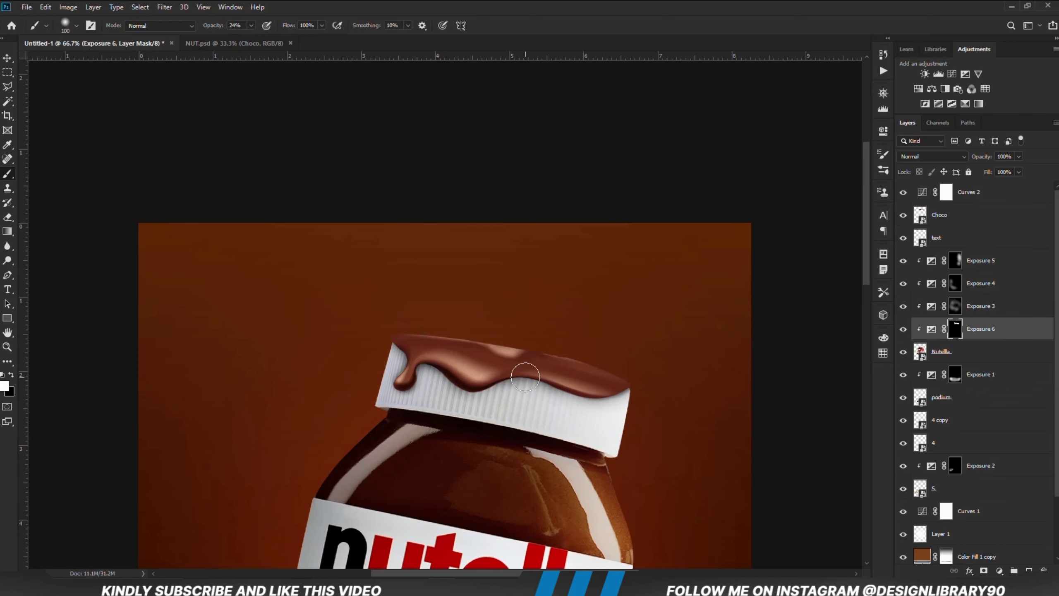
# Clean up the excess drip shadow on the lid with black, using a 175 px brush at 24% opacity.
pyautogui.press('x')
pyautogui.press(']')
pyautogui.press(']')
pyautogui.press(']')
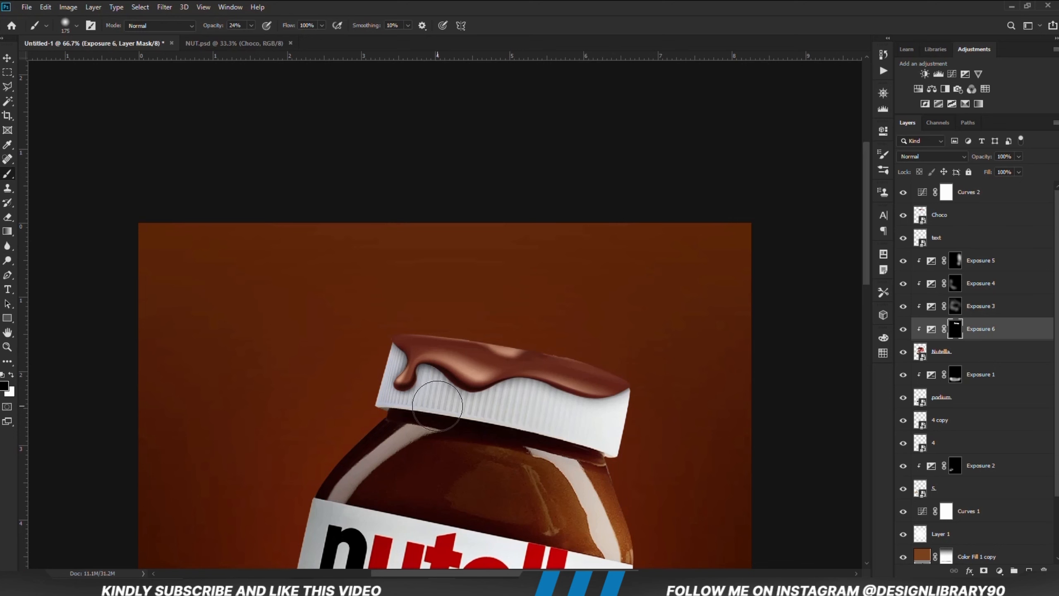
pyautogui.press('[')
pyautogui.press('[')
pyautogui.press('[')
pyautogui.press('[')
pyautogui.press('[')
pyautogui.press('[')
pyautogui.hotkey('ctrl', '-')
pyautogui.hotkey('ctrl', '-')
pyautogui.hotkey('ctrl', '-')
# Add an Exposure adjustment clipped to the Choco layer, lower its exposure and invert its mask to black.
pyautogui.click(7, 58)
pyautogui.click(465, 204)
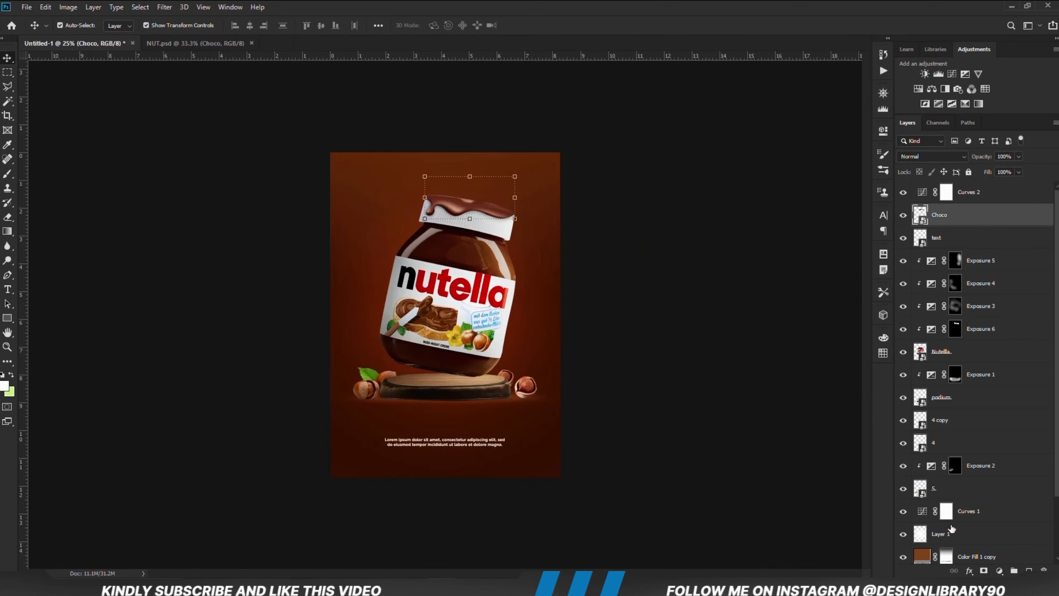
pyautogui.click(999, 570)
pyautogui.click(988, 440)
pyautogui.click(787, 315)
pyautogui.moveTo(788, 191); pyautogui.dragTo(750, 192)
pyautogui.click(850, 127)
pyautogui.press('b')
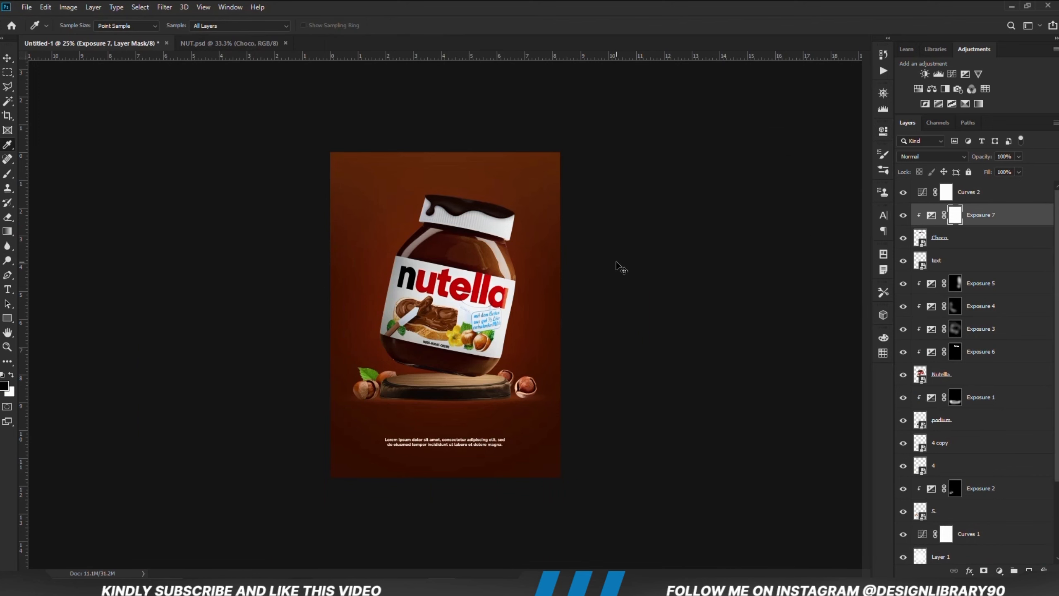
pyautogui.hotkey('ctrl', 'i')
# Set the brush to white at 11% opacity and 100 px and shade the chocolate drip on the Exposure 7 mask.
pyautogui.press(']')
pyautogui.press(']')
pyautogui.press(']')
pyautogui.press(']')
pyautogui.press(']')
pyautogui.press(']')
pyautogui.press(']')
pyautogui.press(']')
pyautogui.press(']')
pyautogui.press(']')
pyautogui.press(']')
pyautogui.press('x')
pyautogui.moveTo(251, 25); pyautogui.dragTo(245, 39)
pyautogui.hotkey('ctrl', '+')
pyautogui.hotkey('ctrl', '+')
pyautogui.press('[')
pyautogui.press('[')
pyautogui.press('[')
pyautogui.press('[')
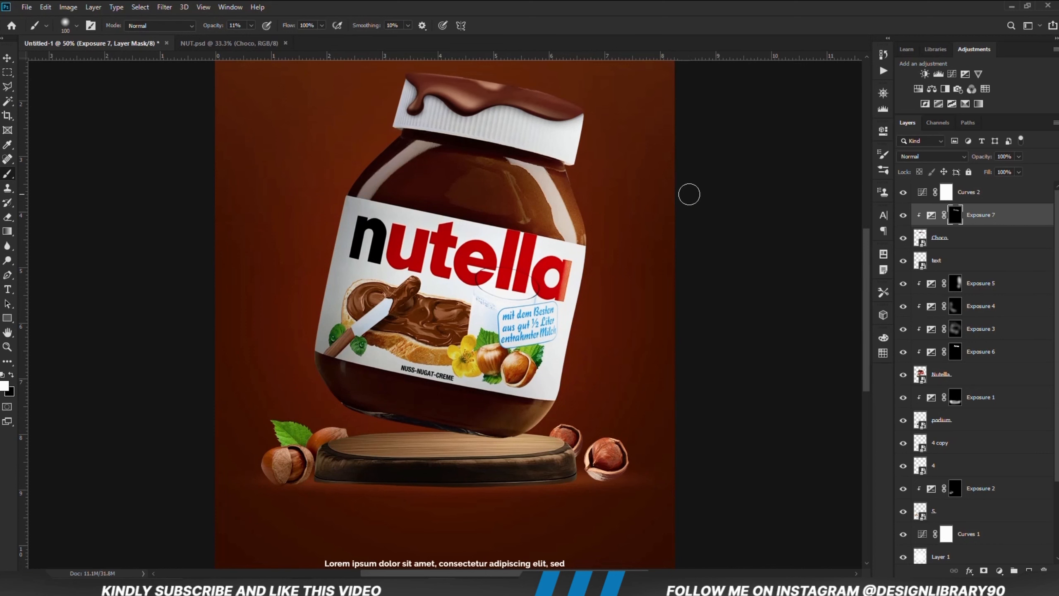
# Add a second Exposure adjustment clipped to the chocolate drip, raise its exposure and invert its mask to black.
pyautogui.hotkey('ctrl', '-')
pyautogui.click(999, 570)
pyautogui.click(929, 435)
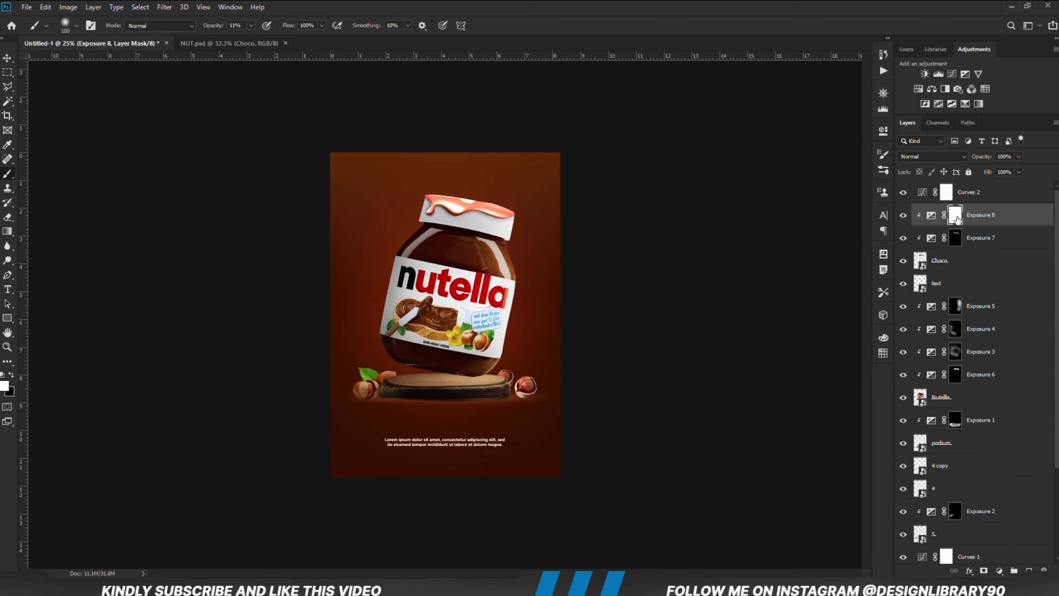
pyautogui.hotkey('ctrl', 'i')
# Paint highlights on the drip in the Exposure 8 mask with a 200 px brush at 21% opacity, and lower the layer opacity to 80%.
pyautogui.hotkey('ctrl', '+')
pyautogui.press('2')
pyautogui.press('1')
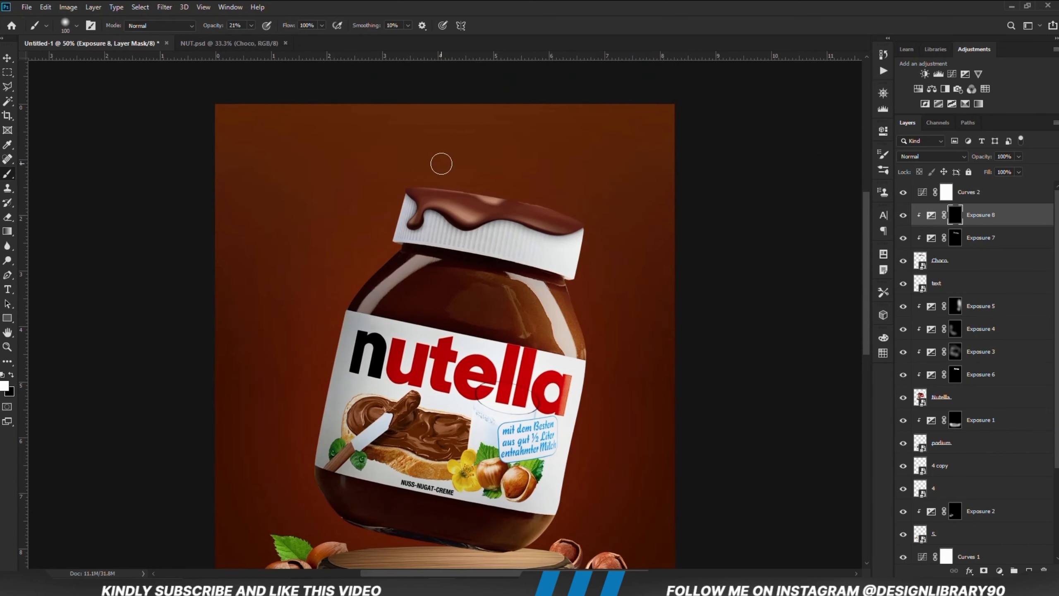
pyautogui.press(']')
pyautogui.press(']')
pyautogui.press(']')
pyautogui.press(']')
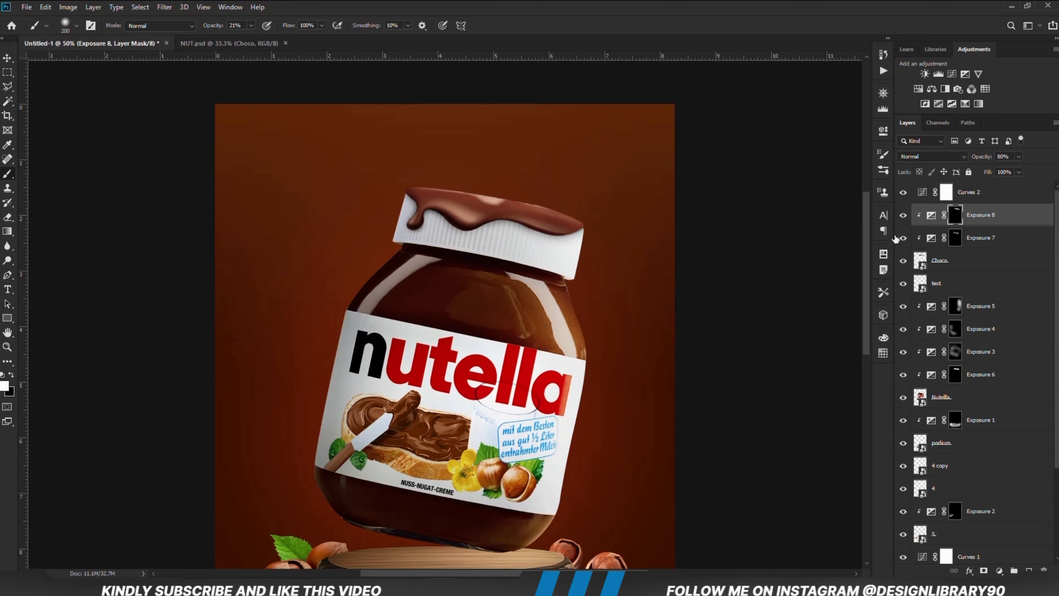
# Add a Solid Color fill above Exposure 8, using the reddish-brown hex code copied from the other open window.
pyautogui.click(1000, 570)
pyautogui.click(983, 373)
pyautogui.hotkey('alt', 'Tab')
pyautogui.doubleClick(106, 199)
pyautogui.rightClick(107, 201)
pyautogui.click(154, 237)
pyautogui.hotkey('alt', 'Tab')
pyautogui.rightClick(757, 334)
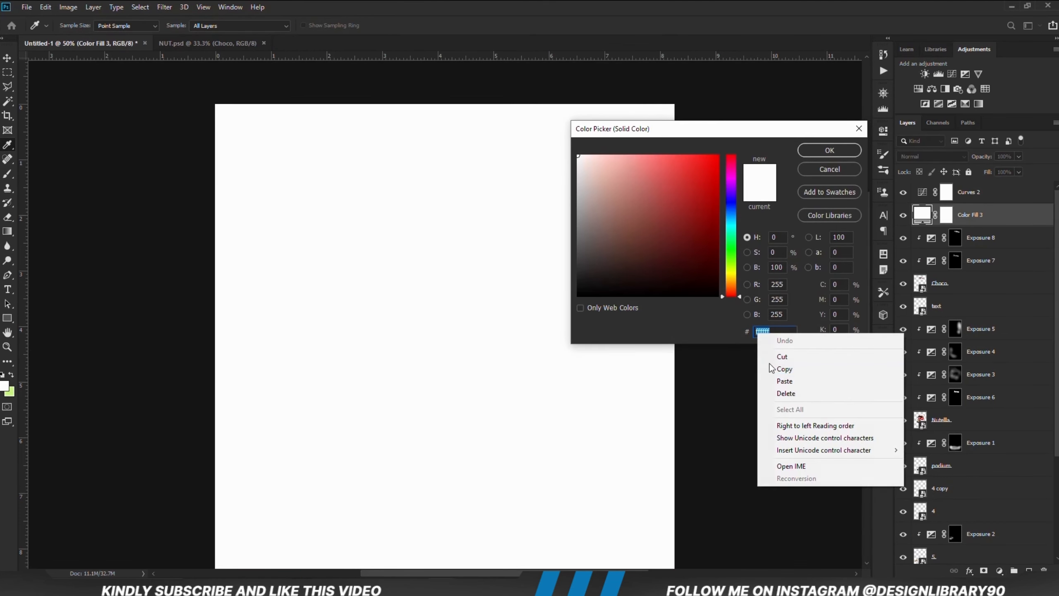
pyautogui.click(784, 381)
pyautogui.click(810, 154)
# Clip Color Fill 3 to the chocolate drip and set its blend mode to Linear Dodge (Add).
pyautogui.rightClick(984, 217)
pyautogui.click(875, 320)
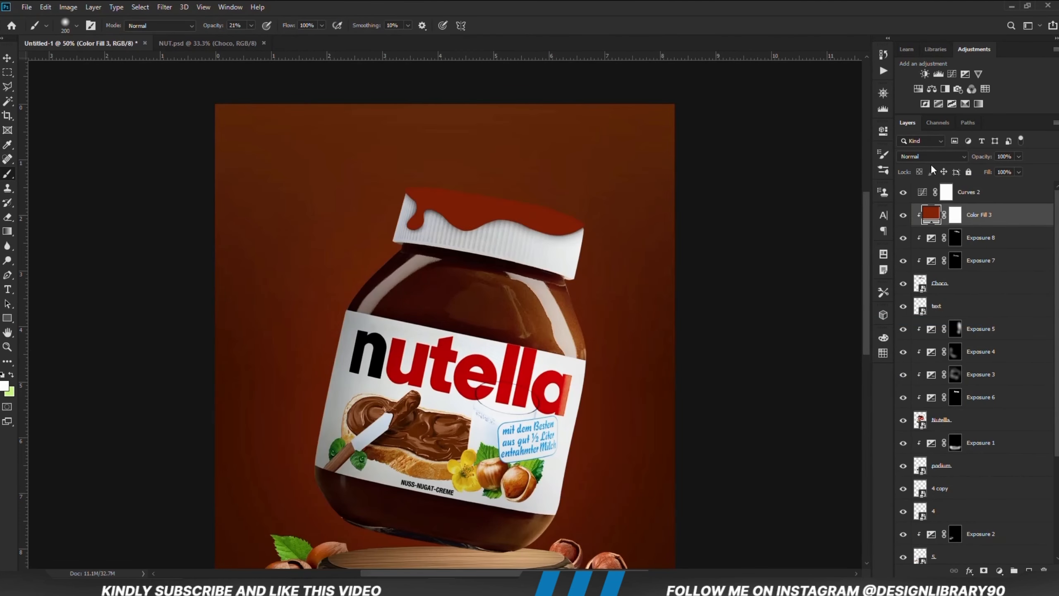
pyautogui.click(930, 156)
pyautogui.click(938, 265)
# Split Color Fill 3's Blend If underlying-layer shadow slider to 38 / 105 and invert the layer's mask to black.
pyautogui.rightClick(986, 215)
pyautogui.click(864, 127)
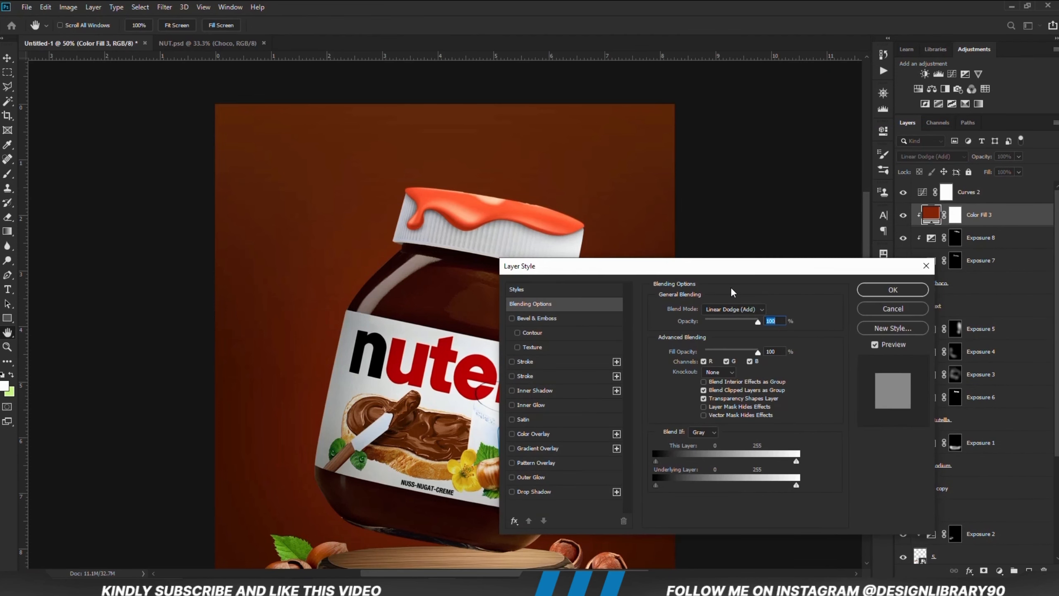
pyautogui.moveTo(635, 446); pyautogui.dragTo(657, 449)
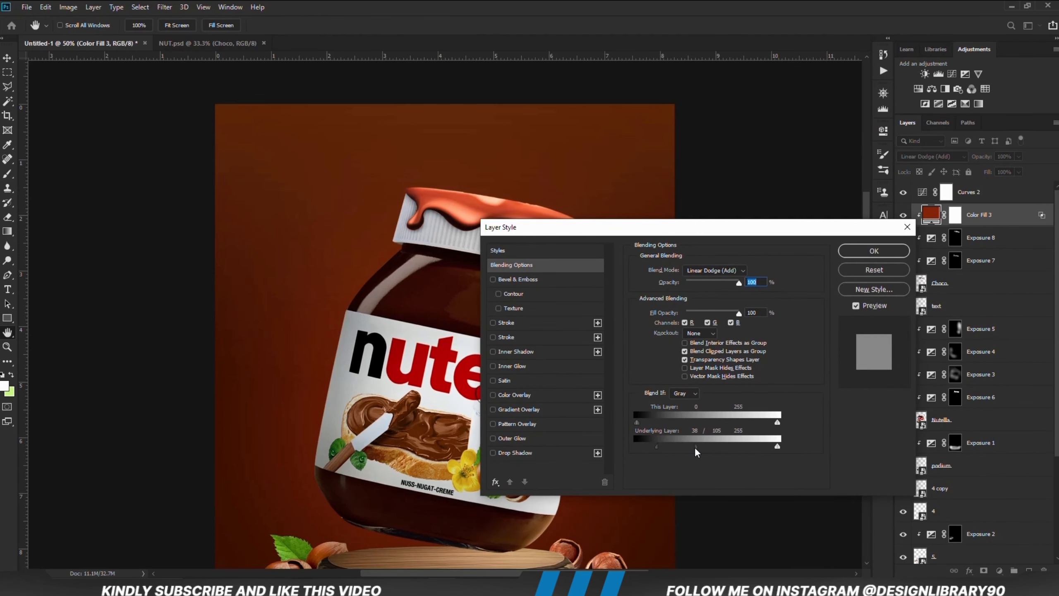
pyautogui.click(874, 250)
pyautogui.press('b')
pyautogui.hotkey('ctrl', 'i')
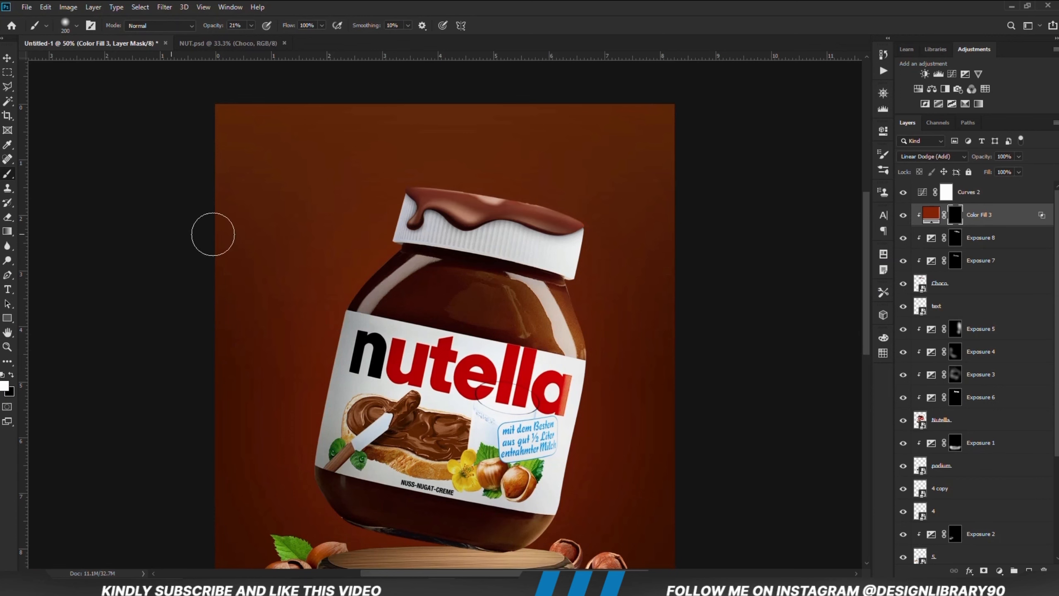
# Paint a warm glow along the drip's upper edge on the Color Fill 3 mask with a 300 px brush at 15% opacity.
pyautogui.click(252, 25)
pyautogui.moveTo(251, 39); pyautogui.dragTo(248, 41)
pyautogui.press(']')
pyautogui.press(']')
pyautogui.moveTo(570, 192); pyautogui.dragTo(425, 167)
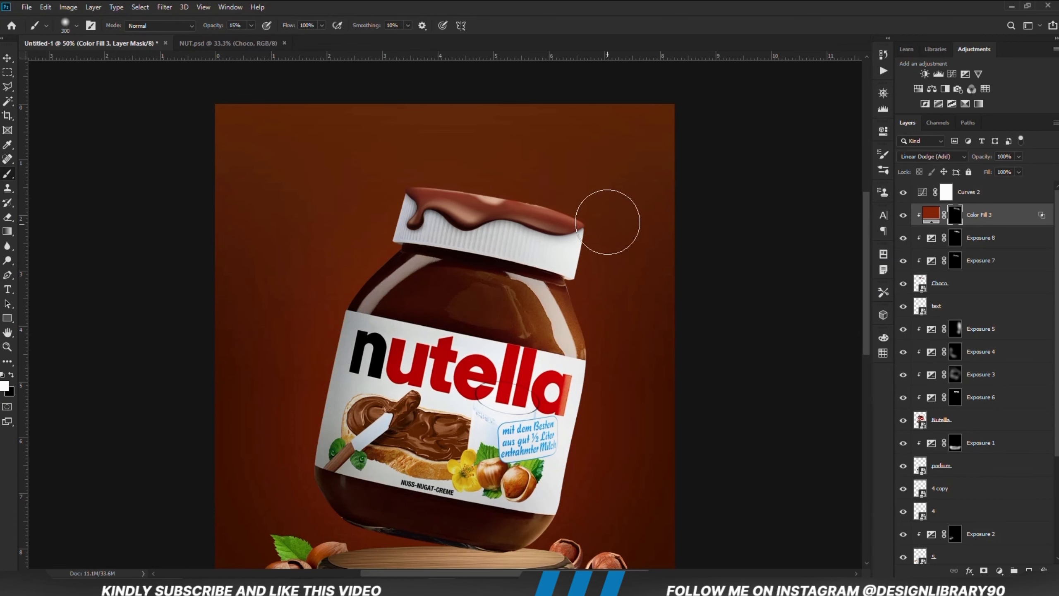
# Add another Exposure adjustment clipped directly above the Nutella jar, lower its exposure and invert its mask to black.
pyautogui.hotkey('ctrl', '-')
pyautogui.press('v')
pyautogui.click(144, 204)
pyautogui.click(471, 280)
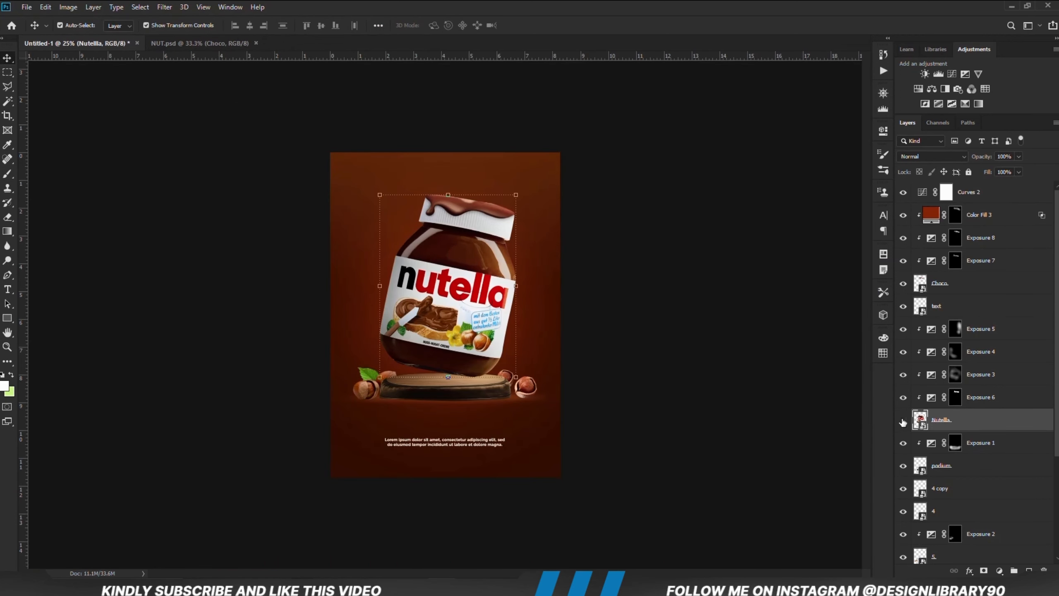
pyautogui.click(997, 571)
pyautogui.click(994, 438)
pyautogui.click(756, 192)
pyautogui.click(853, 127)
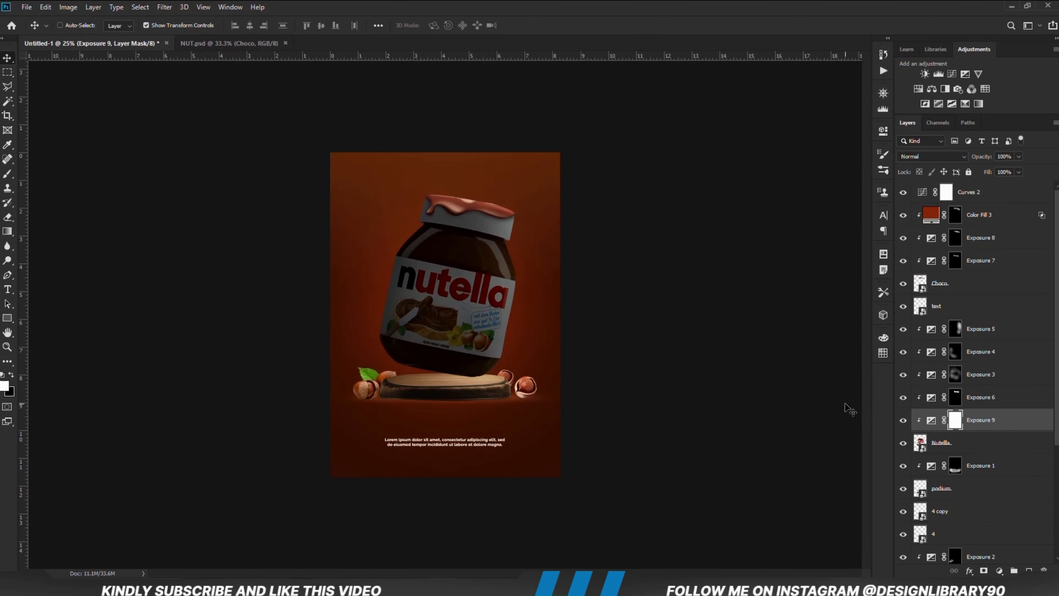
pyautogui.hotkey('ctrl', 'i')
# Paint white on the Exposure 9 mask with a 200 px brush at 9% opacity to shade the jar's shoulder, left side and base.
pyautogui.click(7, 174)
pyautogui.click(78, 174)
pyautogui.click(252, 27)
pyautogui.moveTo(251, 38); pyautogui.dragTo(247, 38)
pyautogui.click(345, 2)
pyautogui.press(']')
pyautogui.moveTo(447, 246)
pyautogui.mouseDown()
pyautogui.moveTo(483, 229)
pyautogui.moveTo(476, 248)
pyautogui.moveTo(402, 238)
pyautogui.mouseUp()
pyautogui.press('[')
pyautogui.press('[')
pyautogui.press(']')
pyautogui.press(']')
pyautogui.moveTo(397, 314)
pyautogui.mouseDown()
pyautogui.moveTo(427, 354)
pyautogui.moveTo(418, 360)
pyautogui.mouseUp()
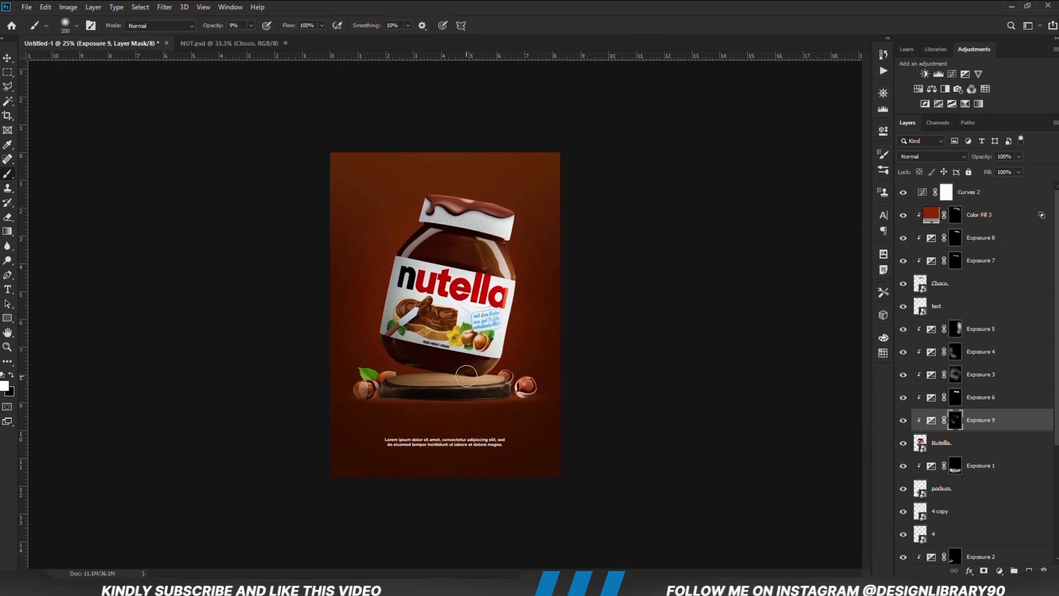
# Add an Exposure adjustment clipped to the 4 copy hazelnut layer, lower its exposure and invert its mask to black.
pyautogui.press('v')
pyautogui.click(783, 400)
pyautogui.click(510, 379)
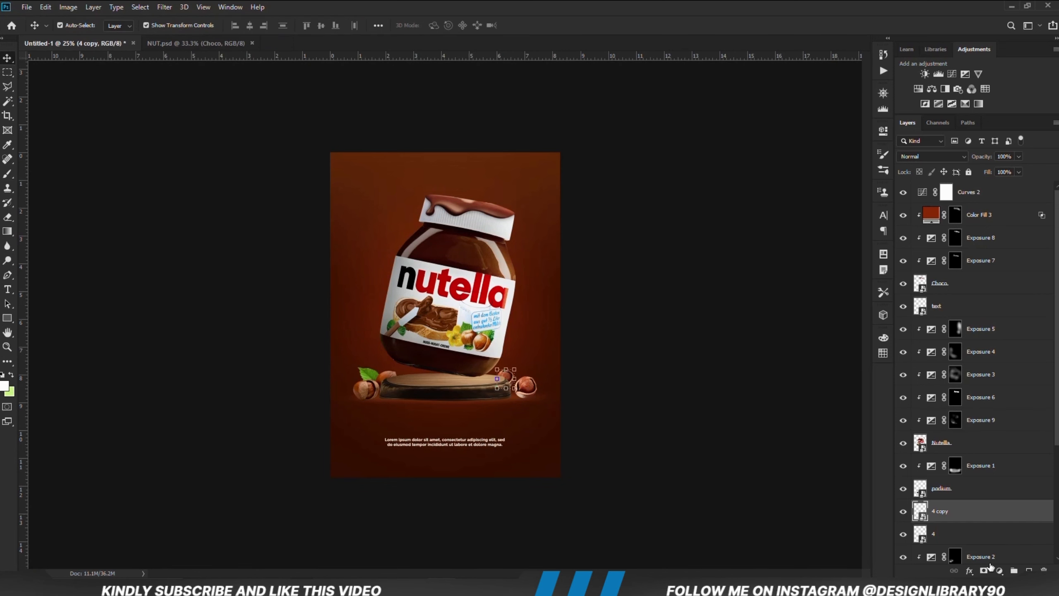
pyautogui.click(999, 570)
pyautogui.click(994, 438)
pyautogui.click(787, 315)
pyautogui.moveTo(788, 191); pyautogui.dragTo(753, 192)
pyautogui.click(851, 127)
pyautogui.hotkey('ctrl', 'i')
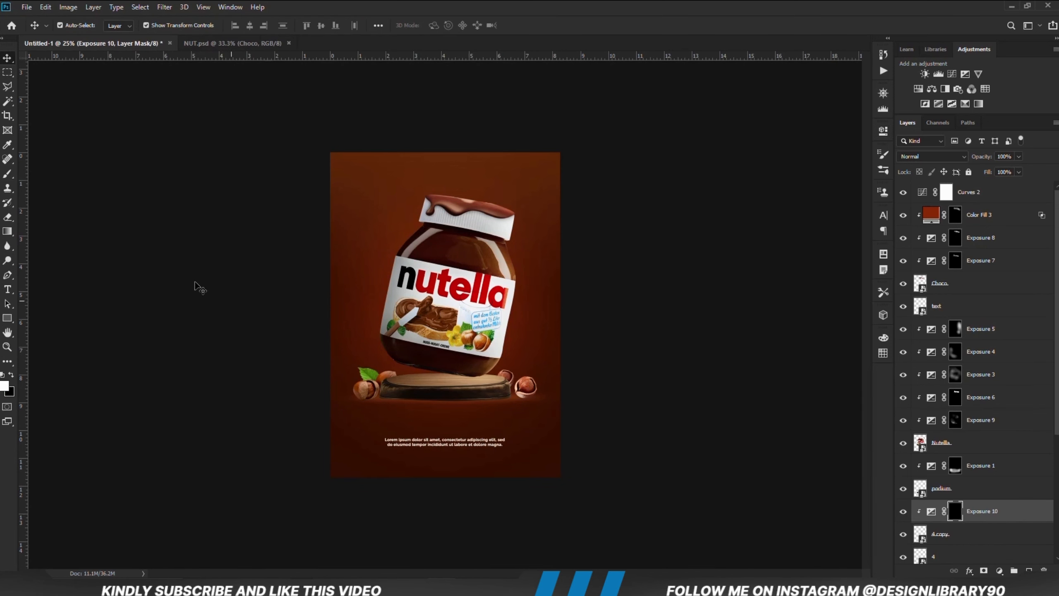
# Paint white on the Exposure 10 mask with a 200 px brush at 11% opacity to shade the small hazelnut beside the podium.
pyautogui.click(8, 174)
pyautogui.click(63, 174)
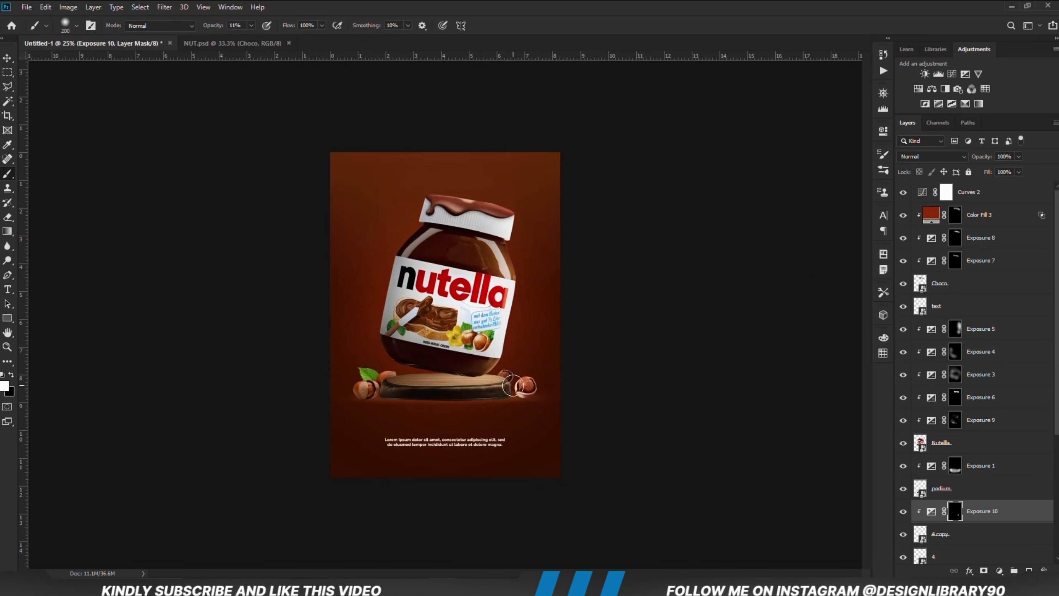
pyautogui.press('v')
pyautogui.click(640, 453)
# Add an Exposure adjustment clipped to the large right hazelnut, lower its exposure and invert its mask to black.
pyautogui.click(528, 388)
pyautogui.click(999, 570)
pyautogui.click(1001, 435)
pyautogui.click(787, 315)
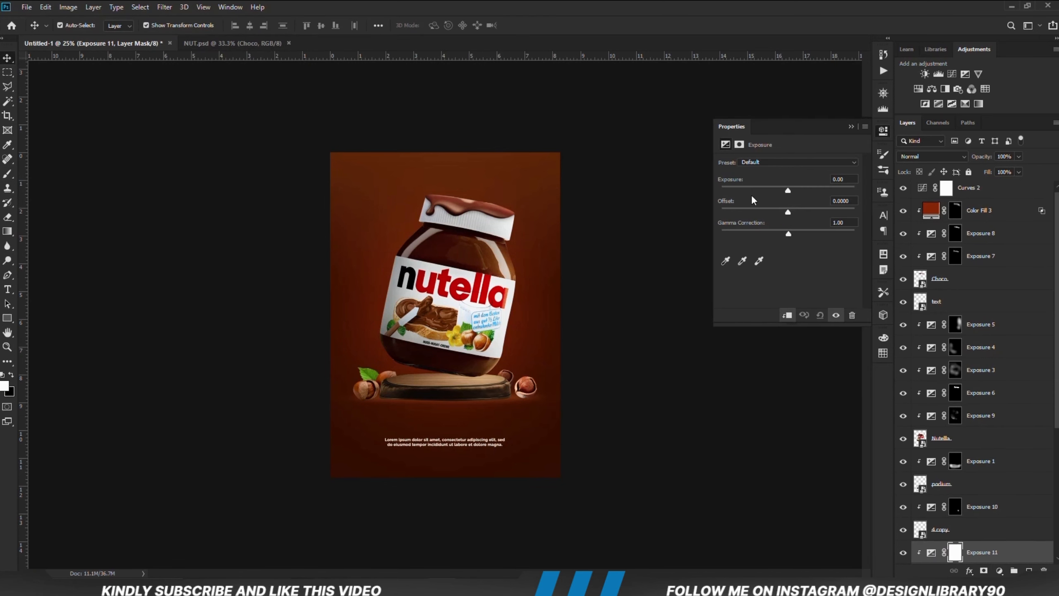
pyautogui.click(752, 193)
pyautogui.click(851, 126)
pyautogui.hotkey('ctrl', 'i')
# Paint white on the Exposure 11 mask with a 200 px brush at 11% opacity to shade the large right hazelnut's base.
pyautogui.press('b')
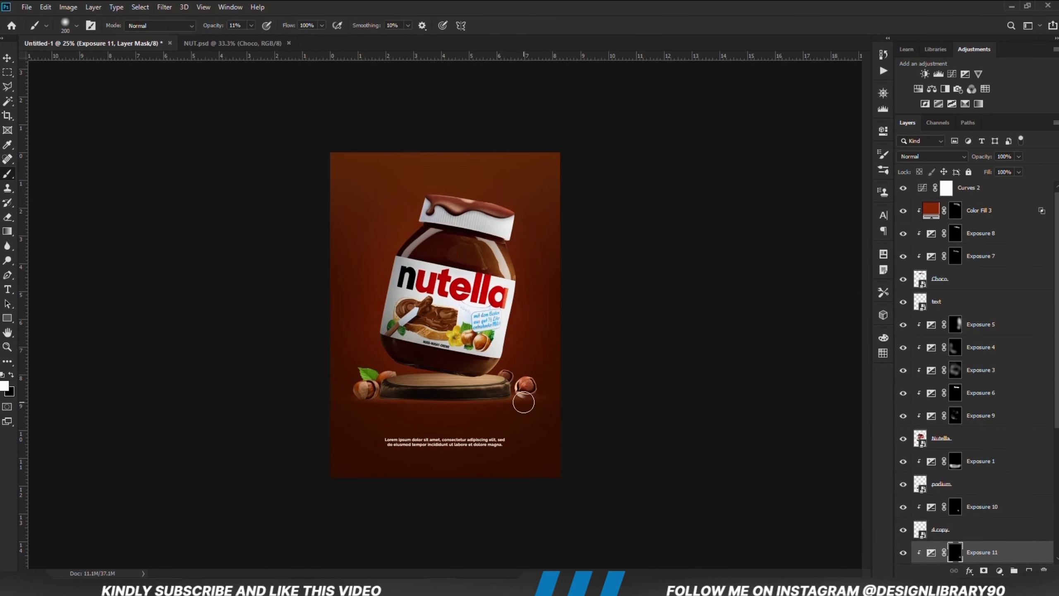
pyautogui.click(8, 58)
pyautogui.click(250, 351)
# Add an Exposure adjustment of -3.56 clipped directly above the left hazelnuts layer 5 and invert its mask to black.
pyautogui.click(367, 389)
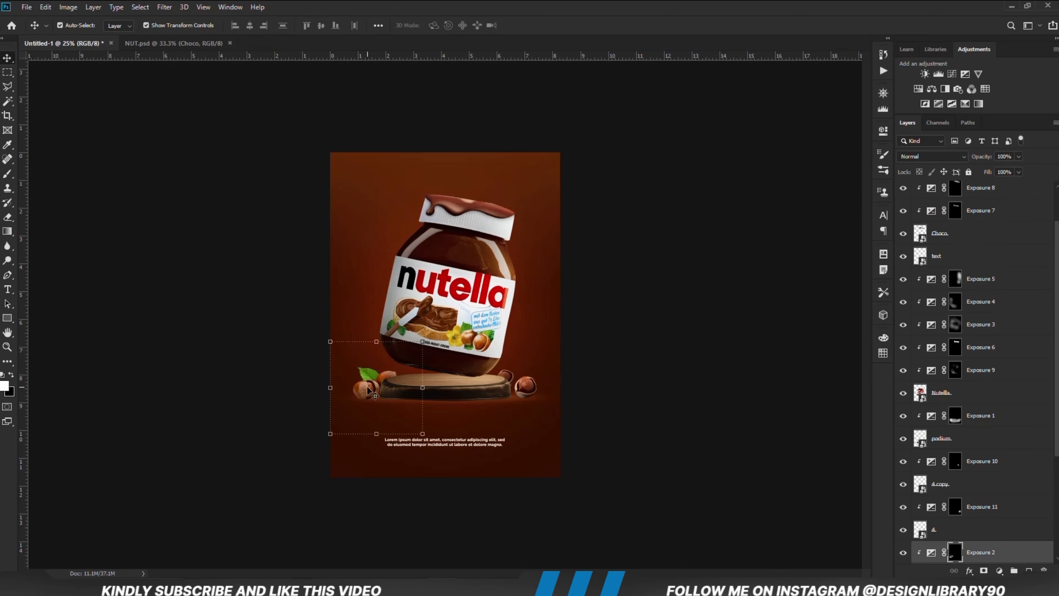
pyautogui.scroll(-3, 980, 523)
pyautogui.click(981, 510)
pyautogui.click(999, 571)
pyautogui.click(1001, 435)
pyautogui.click(751, 190)
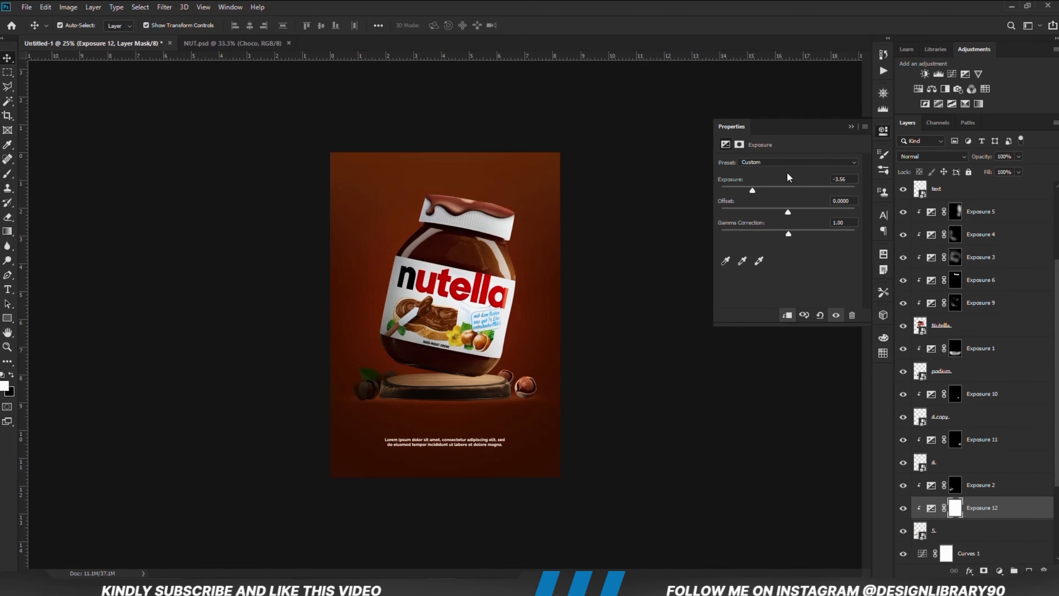
pyautogui.click(851, 126)
pyautogui.hotkey('ctrl', 'i')
# Shade the left hazelnuts' underside on the Exposure 12 mask with a 250 px brush at 11% opacity, comparing with the adjustment hidden.
pyautogui.click(7, 173)
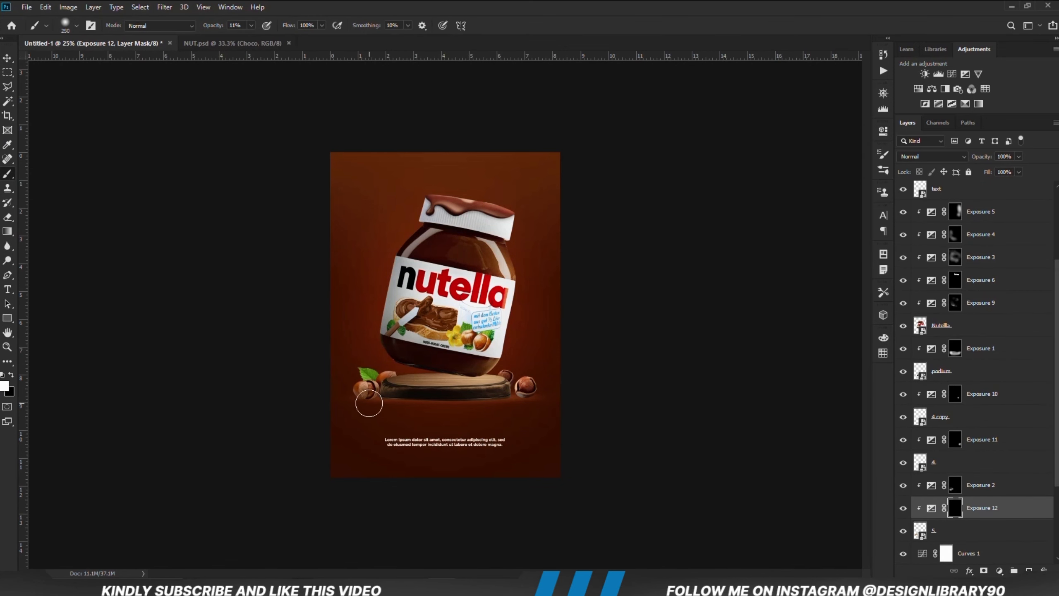
pyautogui.moveTo(368, 403)
pyautogui.mouseDown()
pyautogui.moveTo(362, 371)
pyautogui.moveTo(359, 401)
pyautogui.moveTo(391, 380)
pyautogui.moveTo(372, 403)
pyautogui.mouseUp()
pyautogui.click(902, 507)
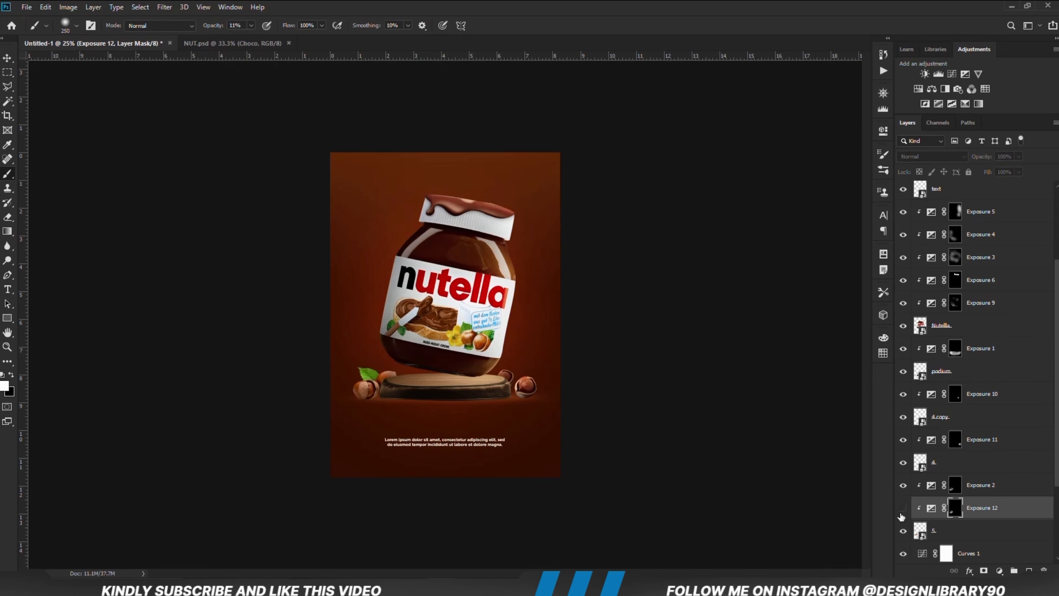
pyautogui.click(902, 509)
pyautogui.click(1019, 172)
pyautogui.click(7, 57)
# Create a new empty layer directly above Curves 1, beneath the hazelnut layers.
pyautogui.hotkey('ctrl', '+')
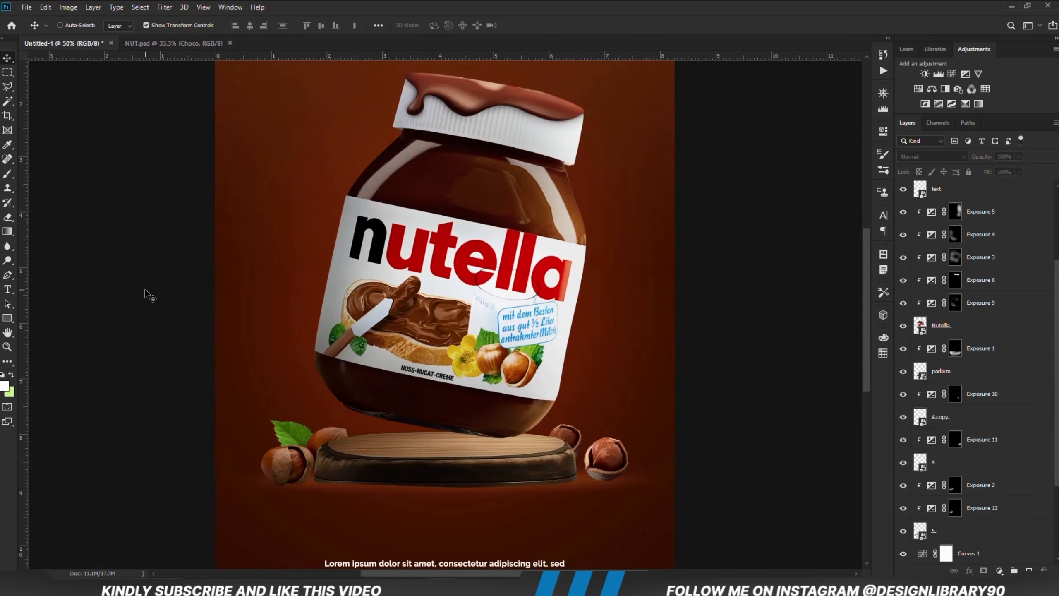
pyautogui.click(512, 479)
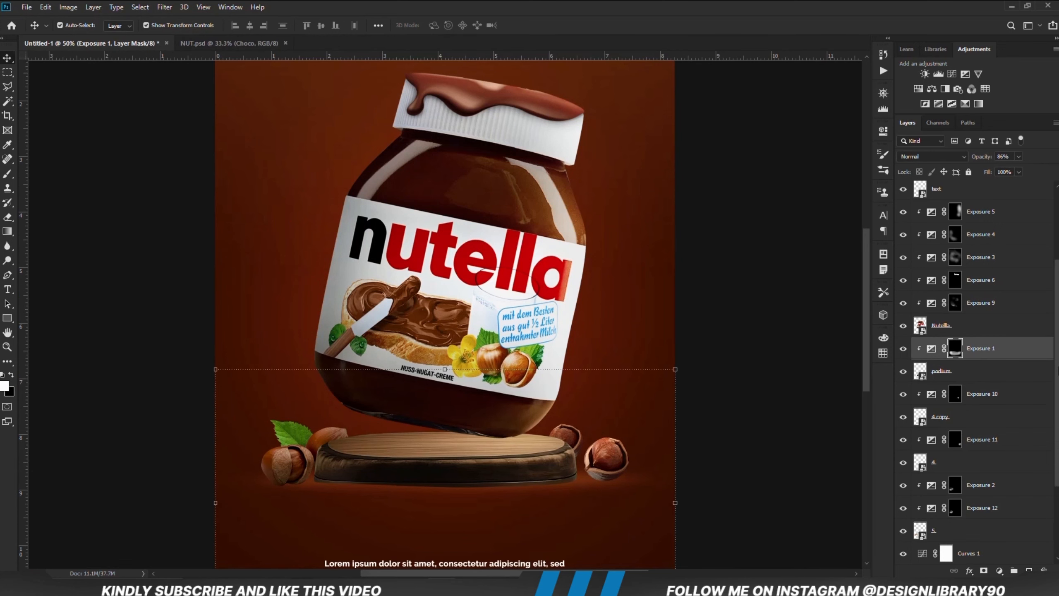
pyautogui.scroll(-5, 975, 371)
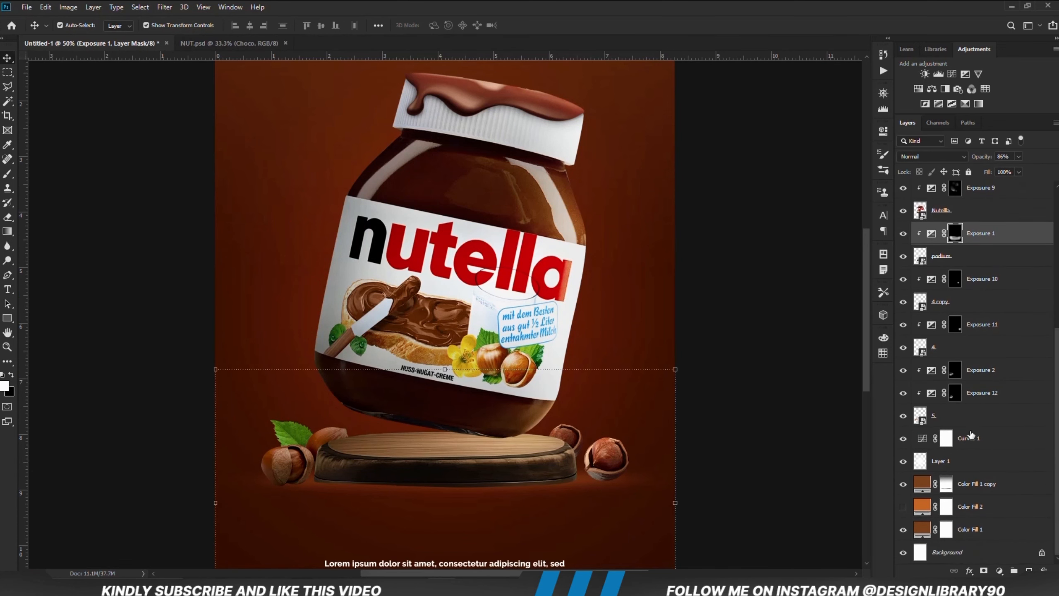
pyautogui.click(971, 424)
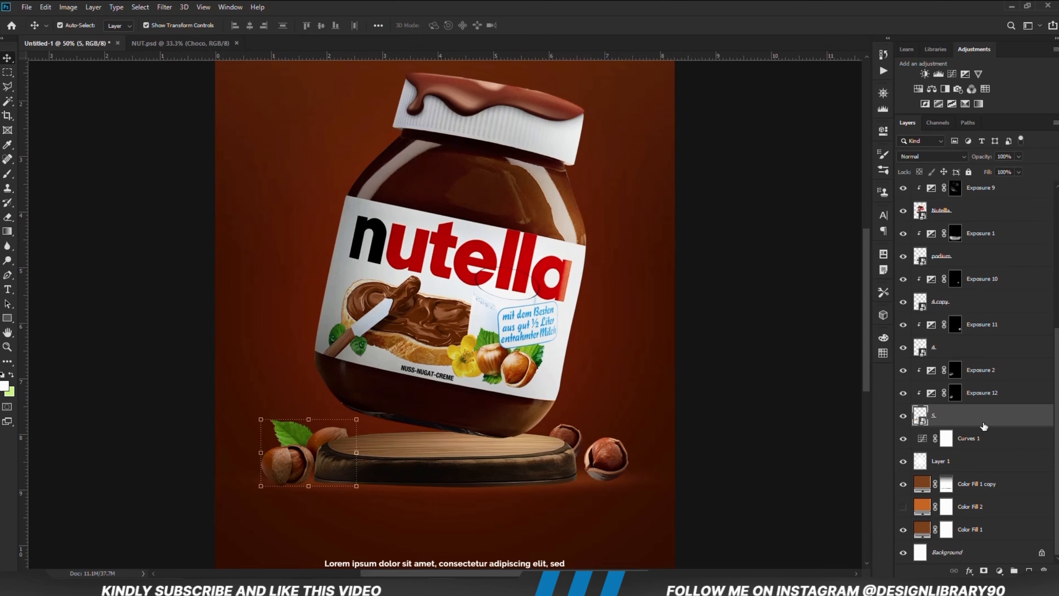
pyautogui.click(980, 440)
pyautogui.hotkey('ctrl', 'shift', 'alt', 'n')
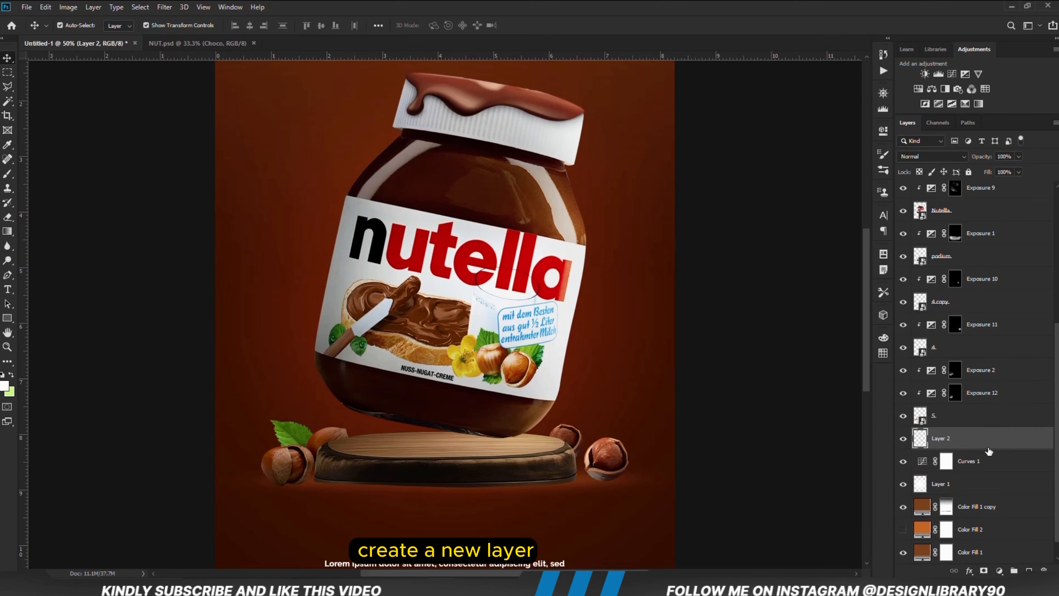
# Paint a black contact shadow under the left hazelnuts on Layer 2 with a flattened soft 200 px brush at 100% opacity.
pyautogui.rightClick(8, 173)
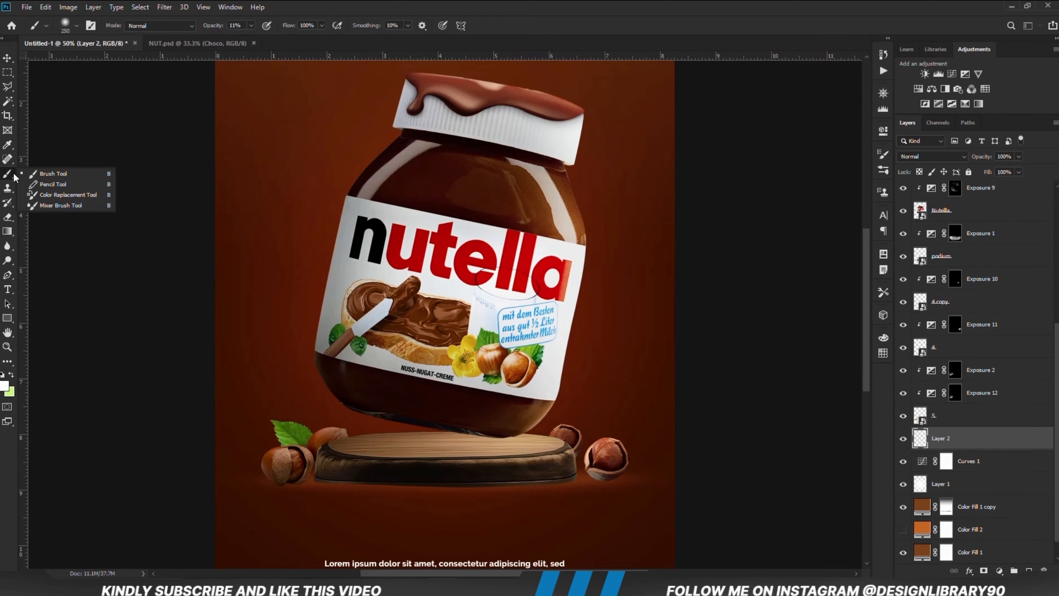
pyautogui.click(50, 176)
pyautogui.rightClick(268, 354)
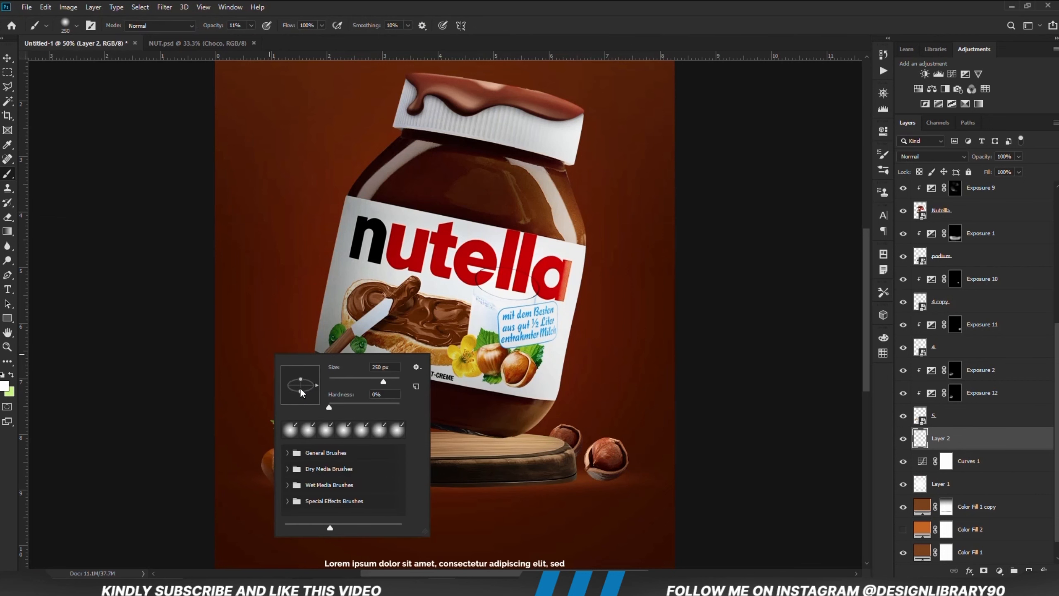
pyautogui.click(327, 1)
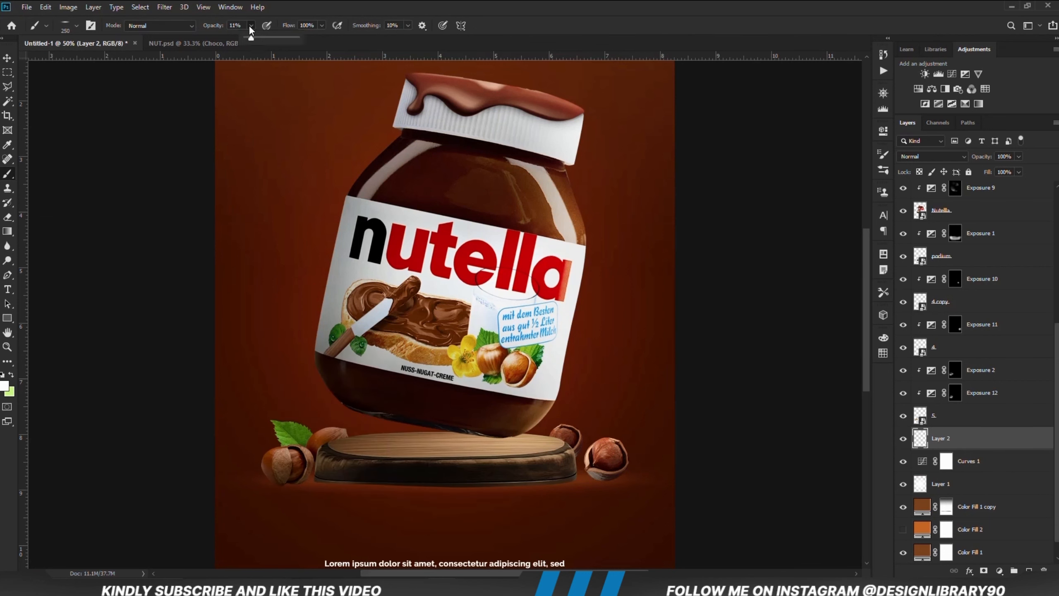
pyautogui.click(321, 46)
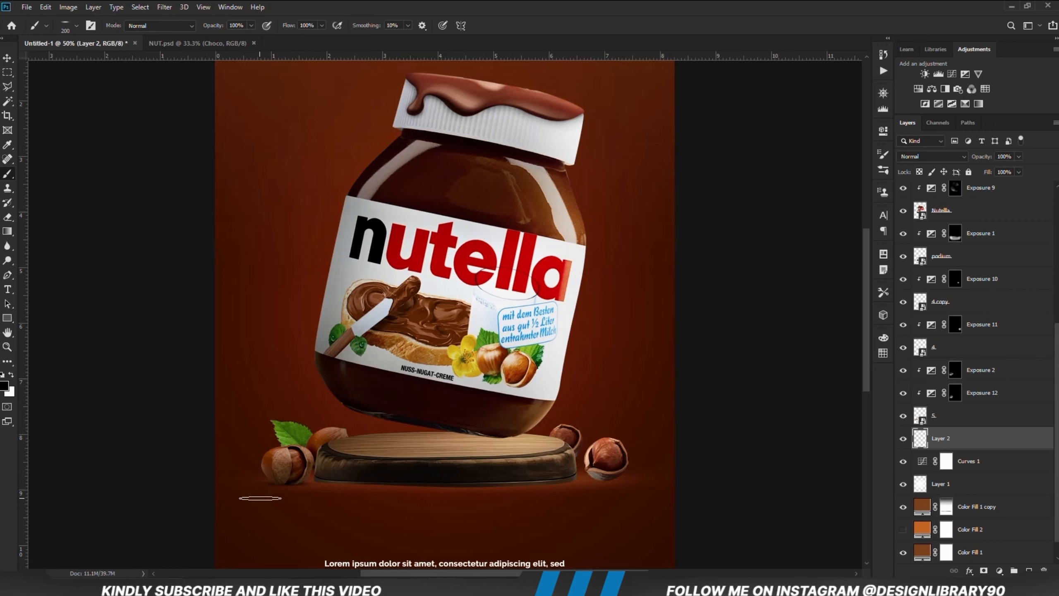
# Add two more layers above Layer 2 and paint a black contact shadow under each right hazelnut on its own layer.
pyautogui.hotkey('ctrl', 'shift', 'alt', 'n')
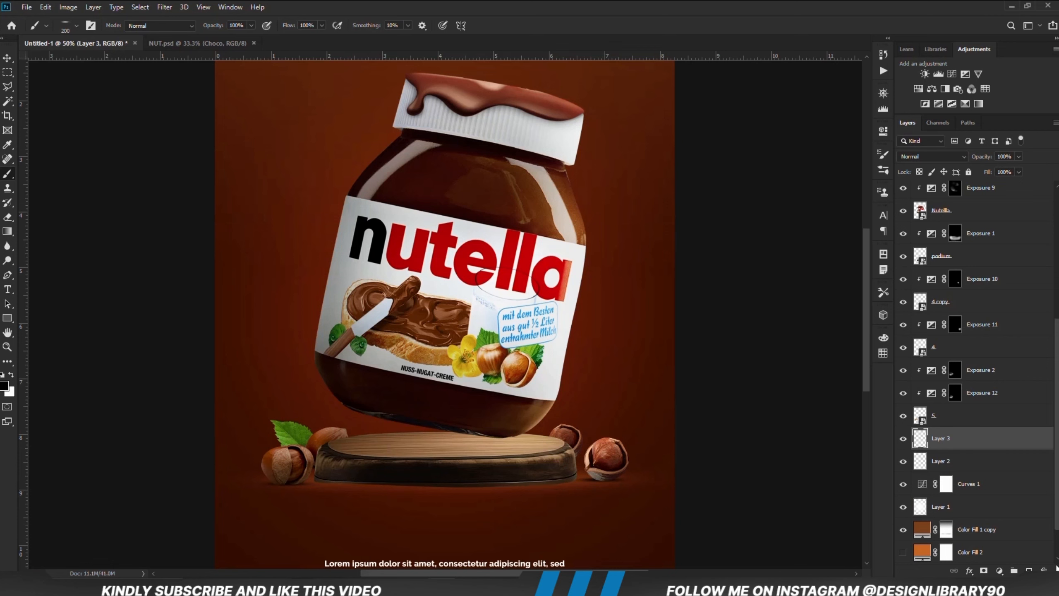
pyautogui.click(1024, 570)
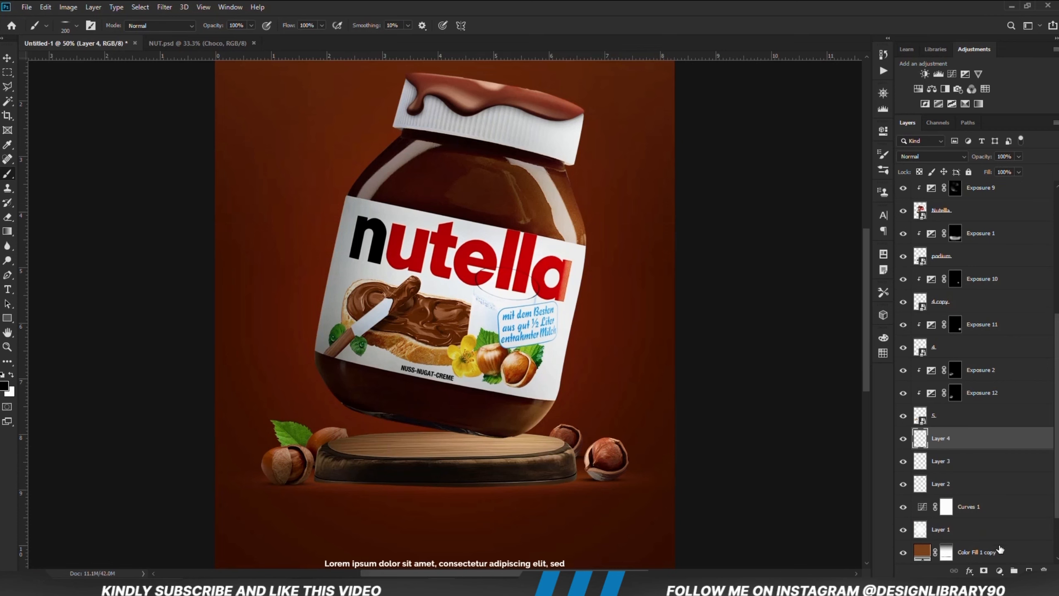
# Add another layer and paint a black shadow under the podium's right end with the flattened brush at 400 px.
pyautogui.click(1028, 570)
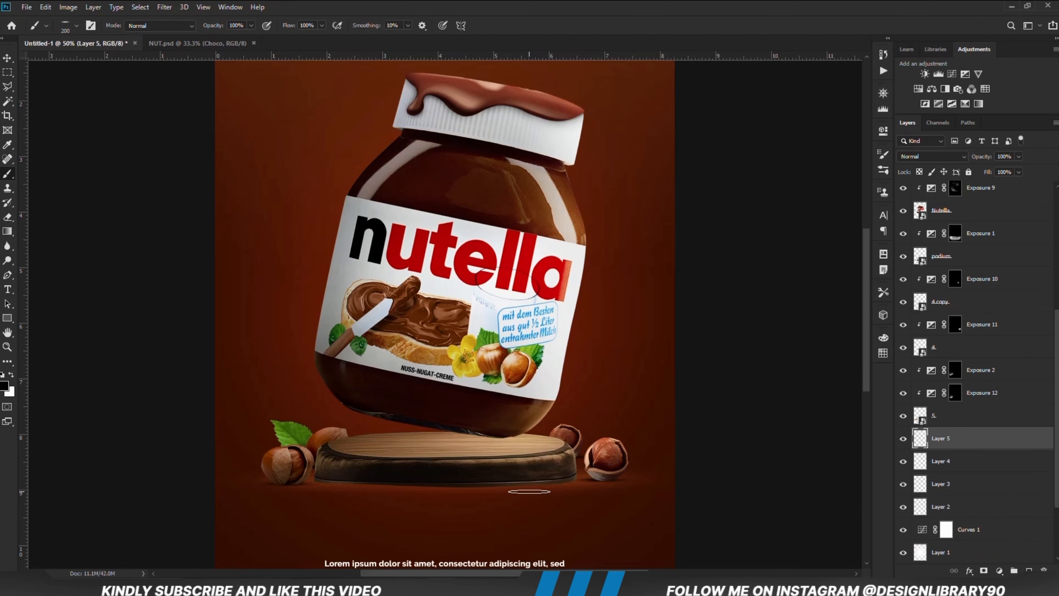
pyautogui.press(']')
pyautogui.press(']')
pyautogui.press(']')
pyautogui.press(']')
pyautogui.press(']')
pyautogui.press(']')
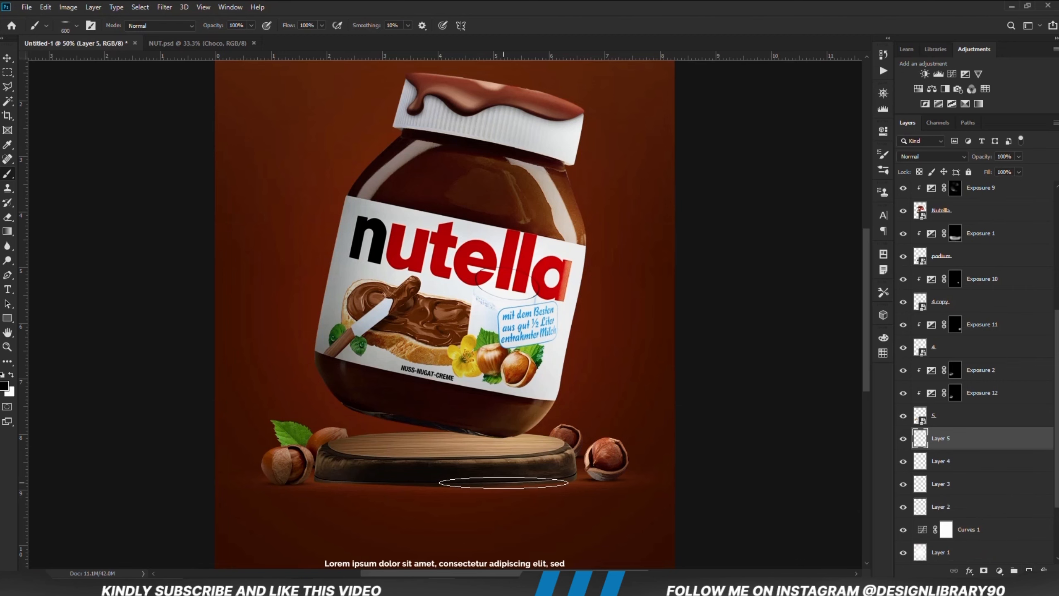
pyautogui.press('[')
pyautogui.press('[')
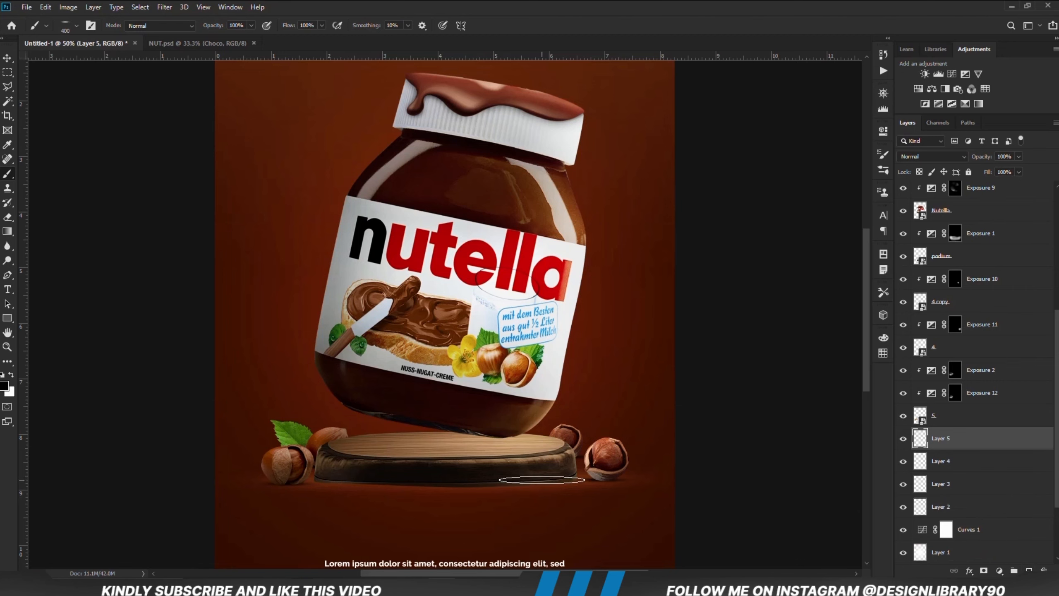
pyautogui.moveTo(535, 480); pyautogui.dragTo(497, 486)
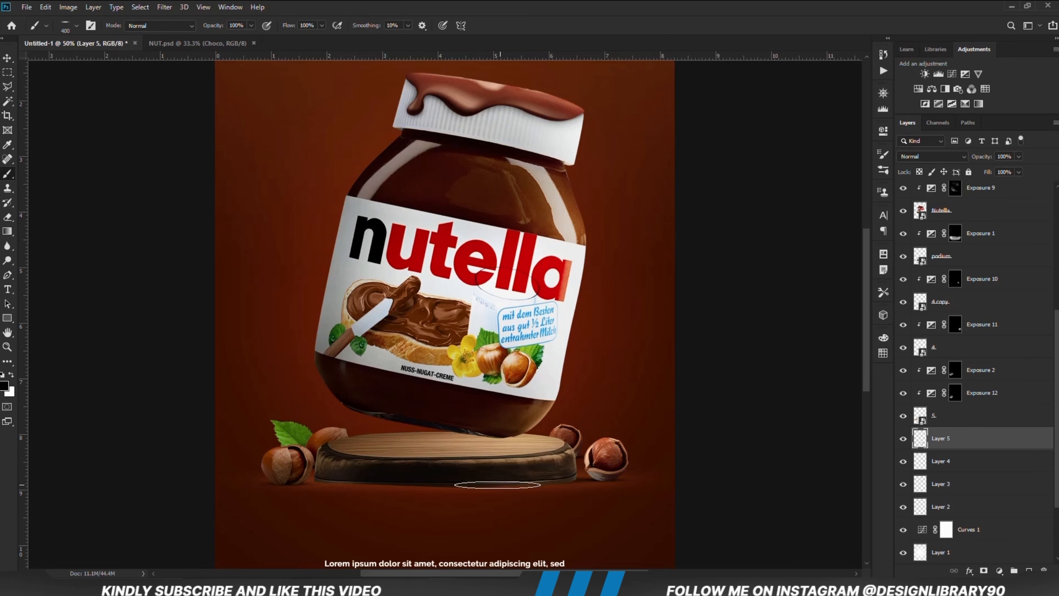
# Extend the black shadow leftward along the podium's base on Layer 5 with the flattened brush at 600 px.
pyautogui.press(']')
pyautogui.press(']')
pyautogui.click(494, 482)
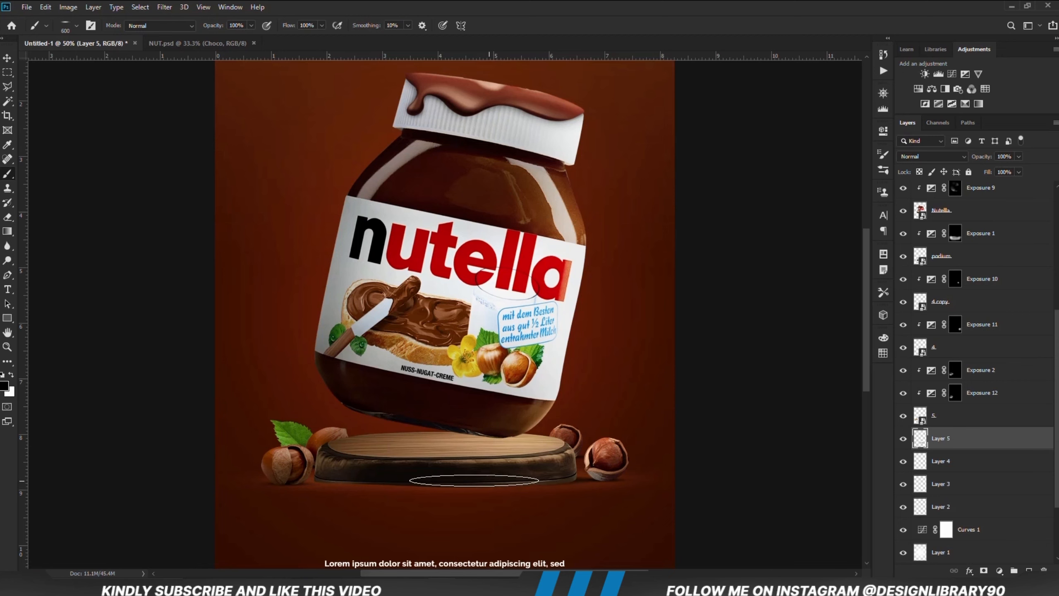
pyautogui.moveTo(467, 479); pyautogui.dragTo(383, 481)
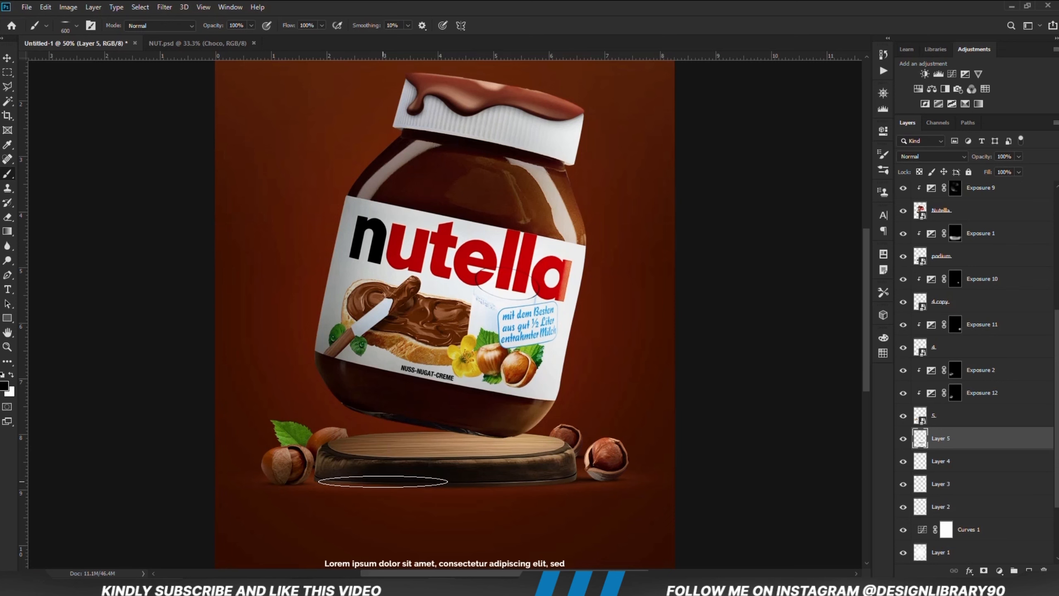
pyautogui.press('[')
pyautogui.press('[')
pyautogui.press('[')
pyautogui.press('[')
pyautogui.press('[')
pyautogui.press('[')
pyautogui.press('[')
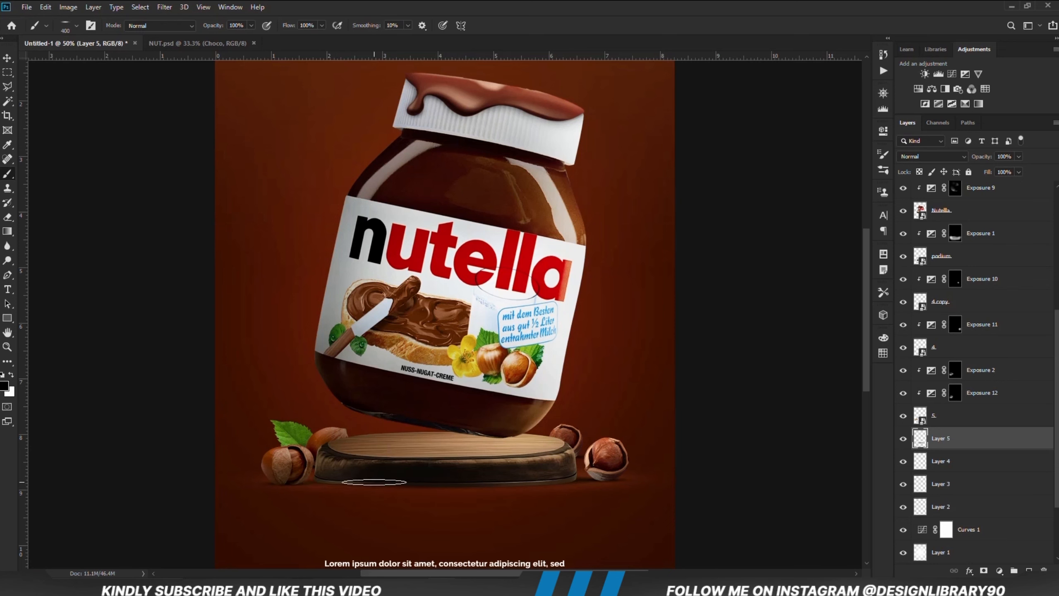
pyautogui.press(']')
# Hide and show Layer 5 to compare the poster with and without the podium shadow.
pyautogui.click(903, 441)
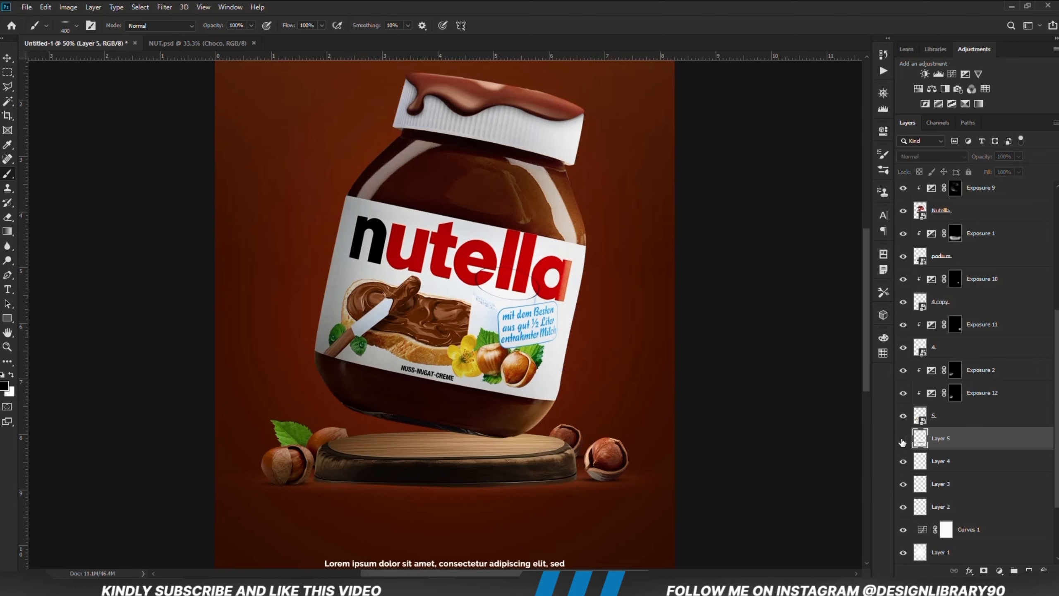
pyautogui.click(902, 440)
pyautogui.press(']')
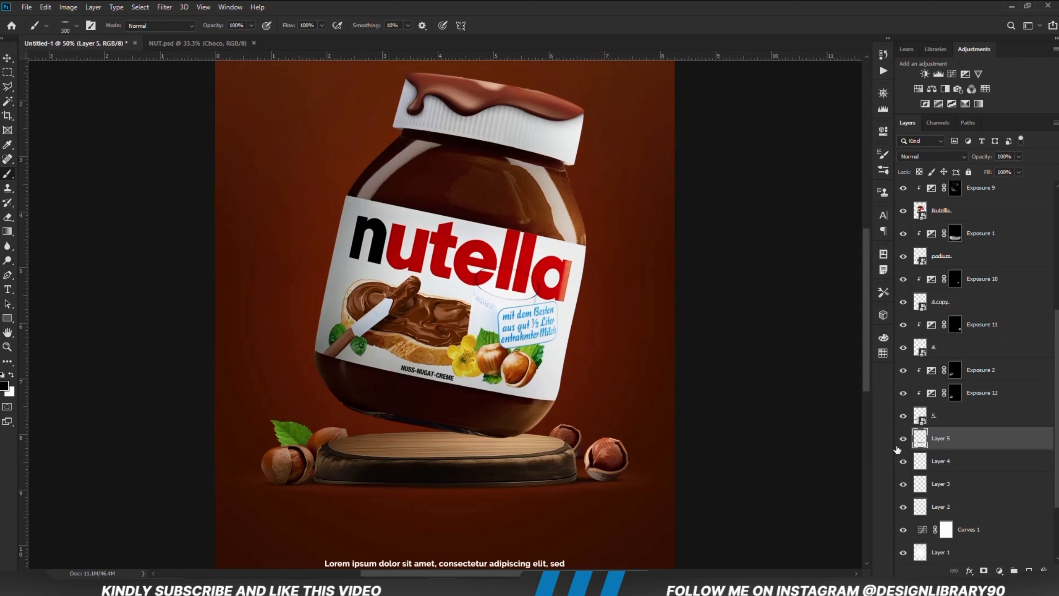
pyautogui.click(901, 439)
pyautogui.click(901, 439)
# Set the opacity of the Layer 4 shadow under the small right hazelnut to 67%.
pyautogui.click(948, 463)
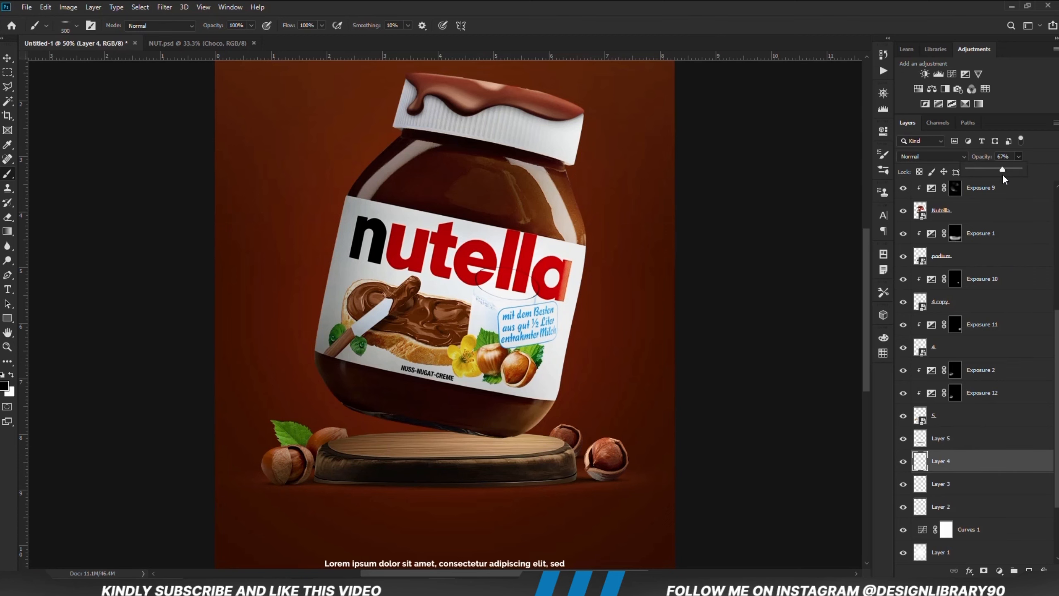
pyautogui.click(7, 58)
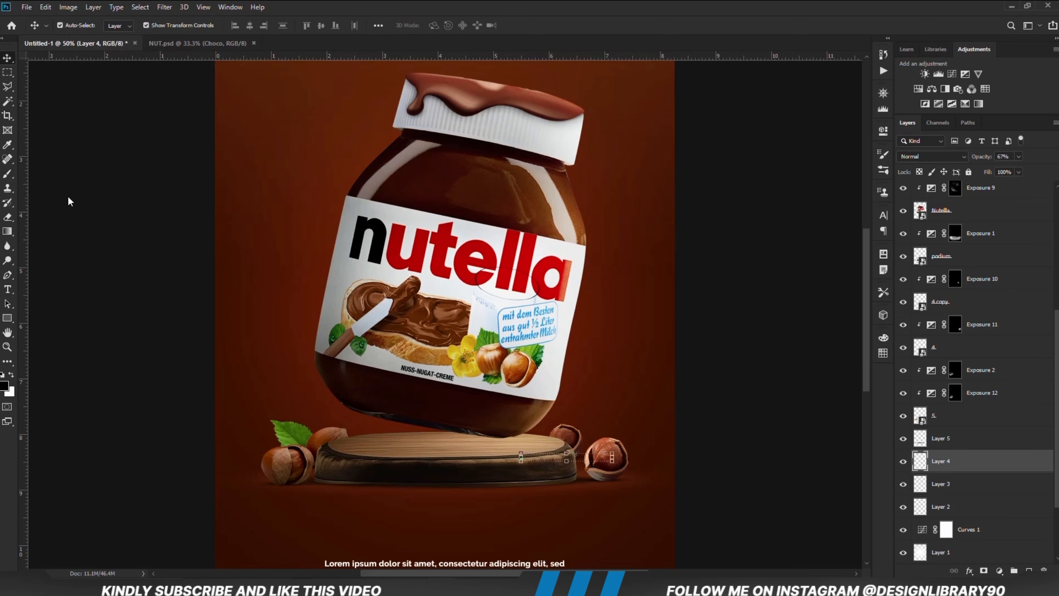
pyautogui.click(301, 297)
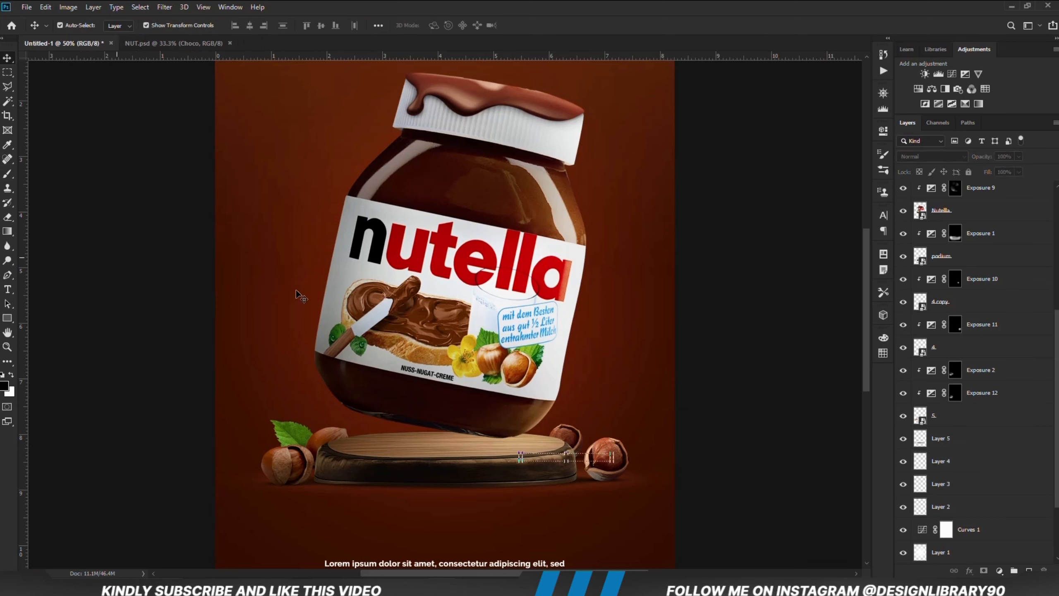
# Adjust the opacity of the Layer 3 shadow under the large right hazelnut.
pyautogui.click(949, 460)
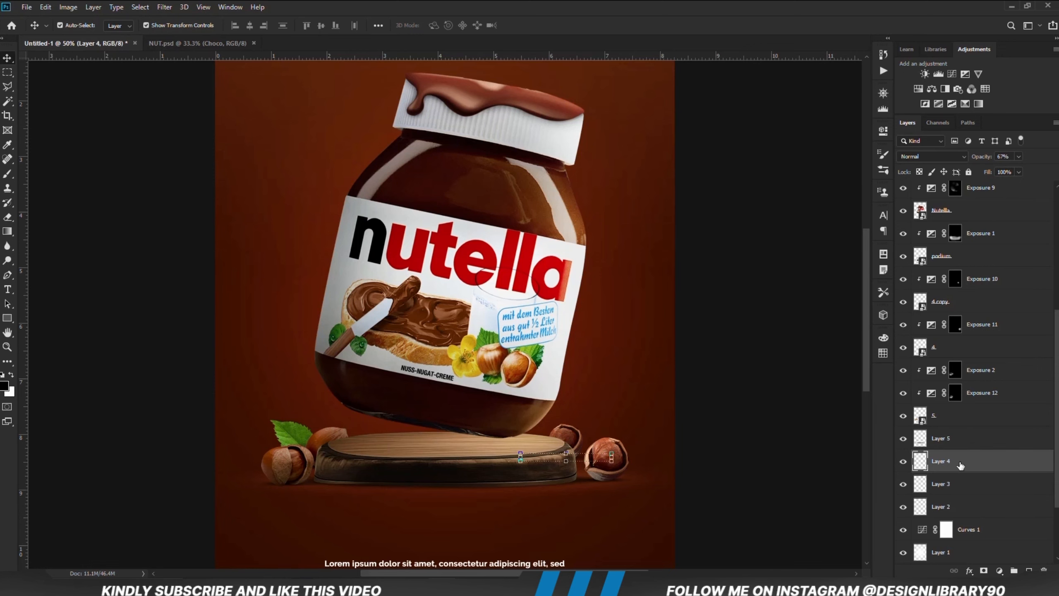
pyautogui.click(955, 485)
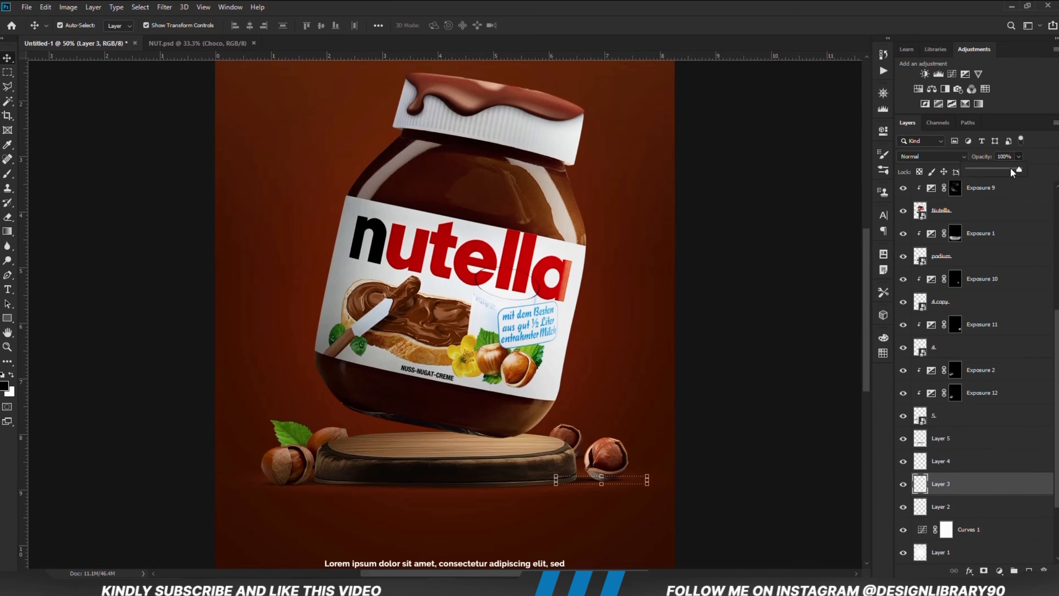
pyautogui.click(754, 511)
# Set the opacity of the Layer 2 shadow under the left hazelnuts to 75% and deselect the layer.
pyautogui.click(269, 485)
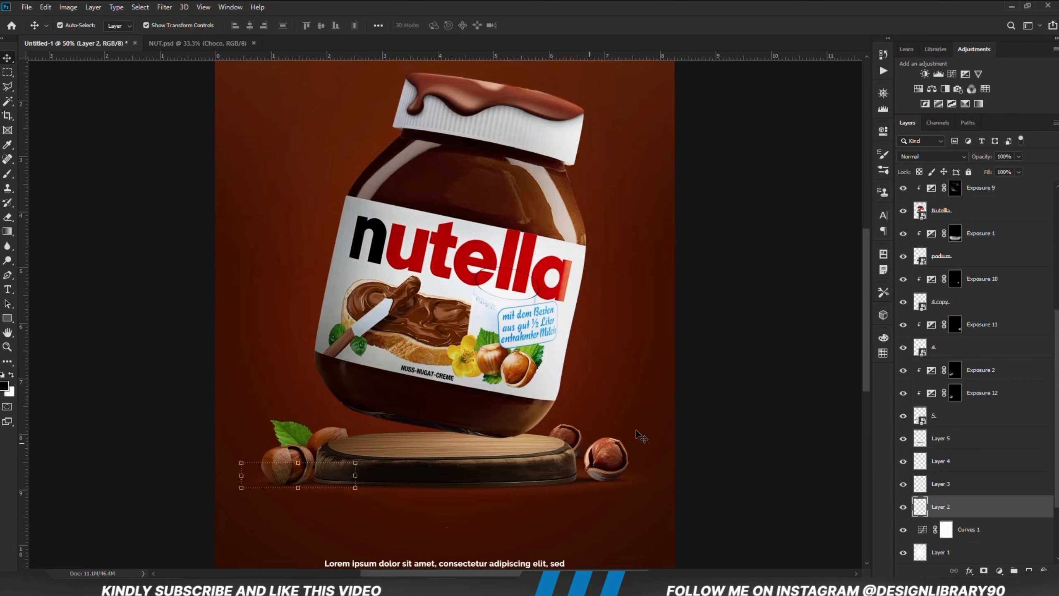
pyautogui.click(1018, 157)
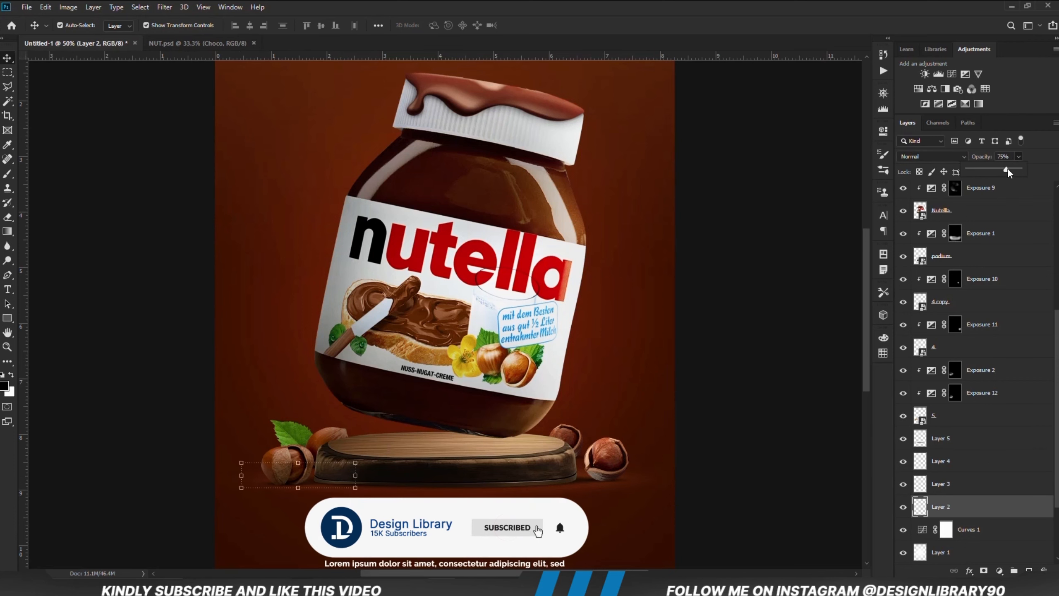
pyautogui.click(743, 405)
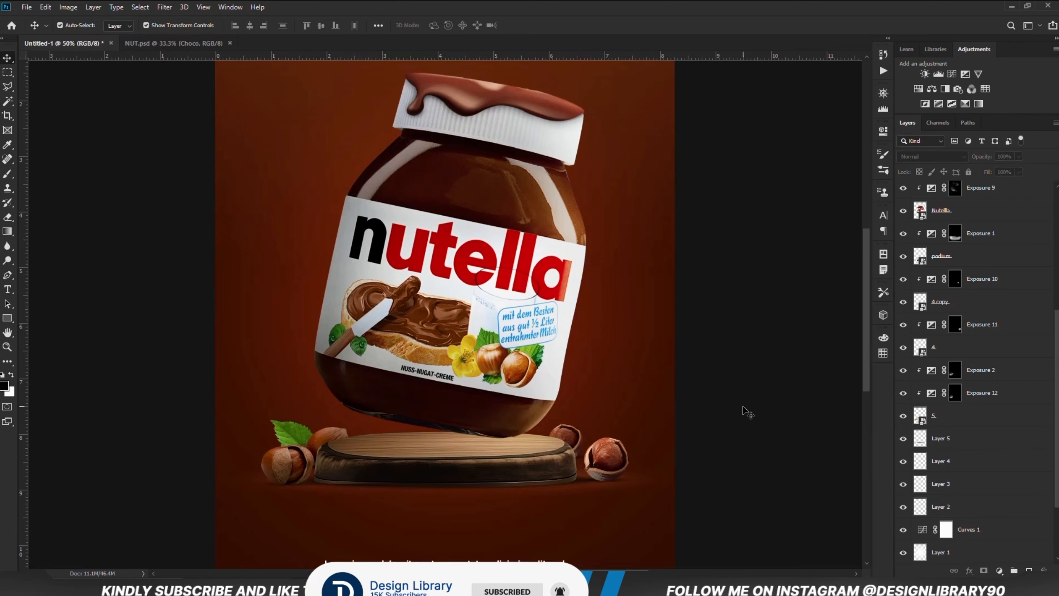
# Create a new empty layer directly above Exposure 1, beneath the Nutella jar layer, and activate the Brush tool.
pyautogui.click(517, 479)
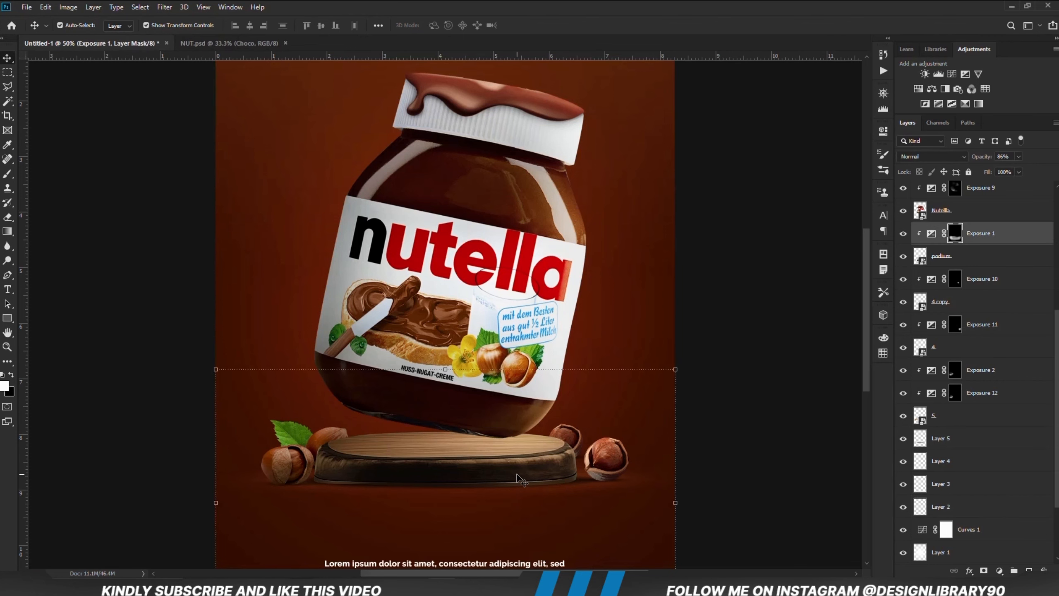
pyautogui.click(985, 261)
pyautogui.click(988, 237)
pyautogui.click(962, 216)
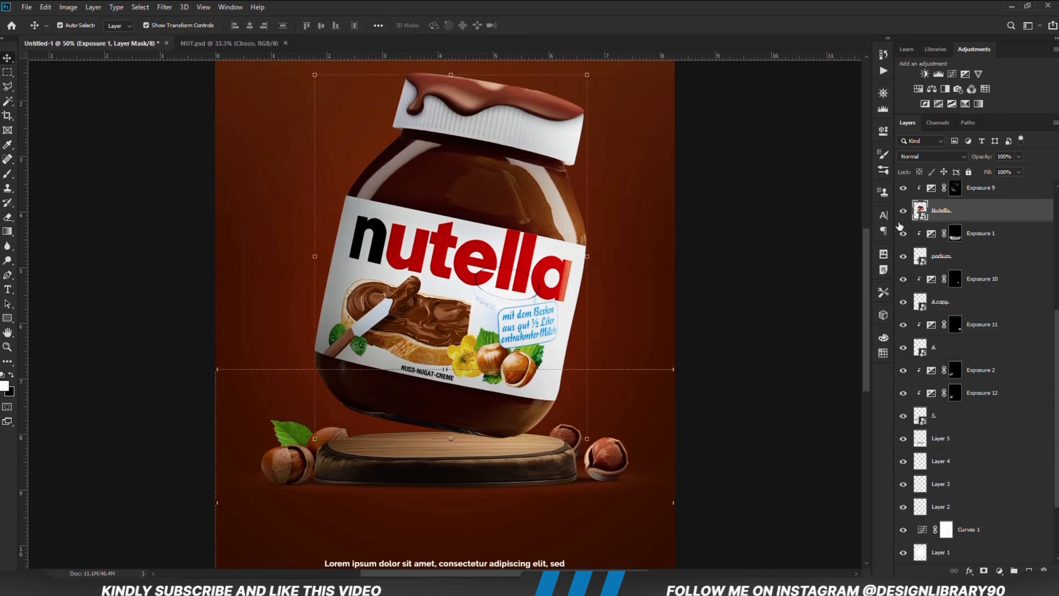
pyautogui.click(903, 212)
pyautogui.click(903, 212)
pyautogui.click(951, 234)
pyautogui.hotkey('ctrl', 'shift', 'alt', 'n')
pyautogui.click(7, 174)
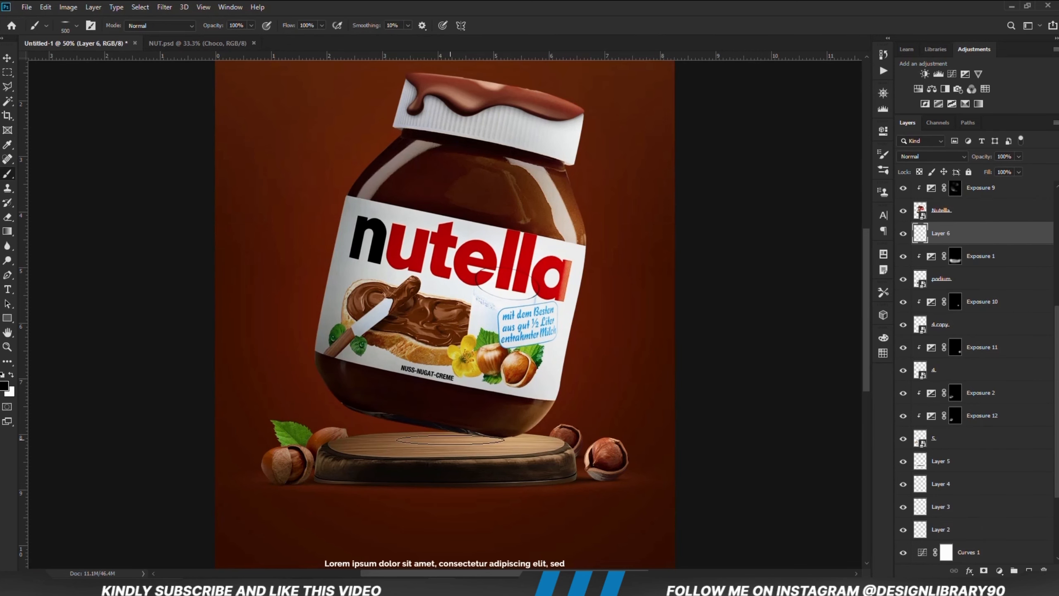
# Adjust the flattened brush tip's roundness, test a dab under the jar and undo it, and set the brush size to 500 px.
pyautogui.press(']')
pyautogui.press(']')
pyautogui.click(882, 154)
pyautogui.moveTo(777, 289); pyautogui.dragTo(774, 289)
pyautogui.click(854, 148)
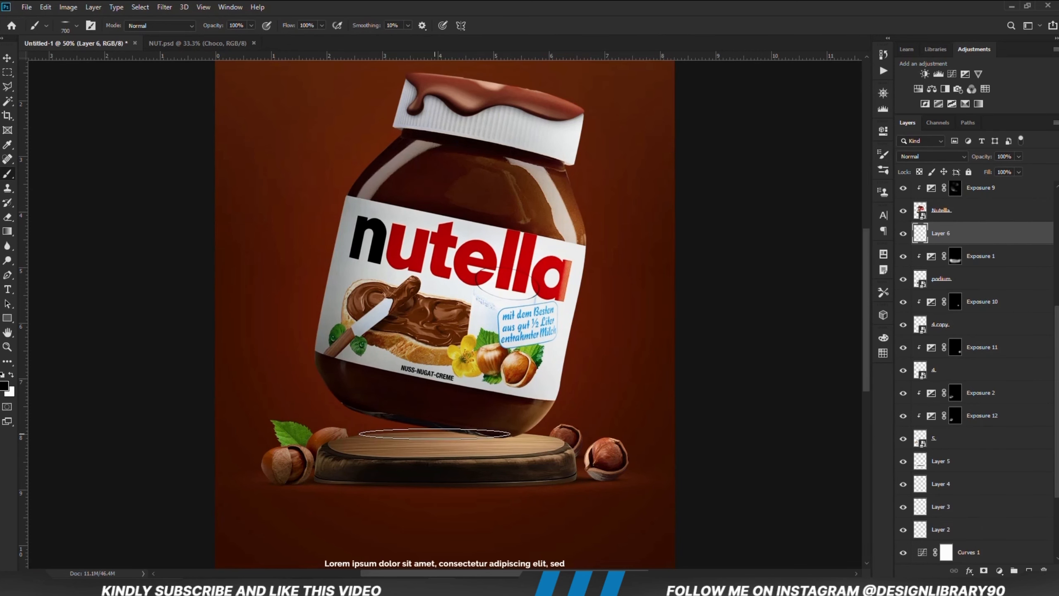
pyautogui.click(442, 439)
pyautogui.hotkey('ctrl', 'z')
pyautogui.press('[')
pyautogui.press('[')
# Paint a thin black contact shadow on Layer 6 where the jar's base meets the podium, undoing the first try.
pyautogui.click(462, 438)
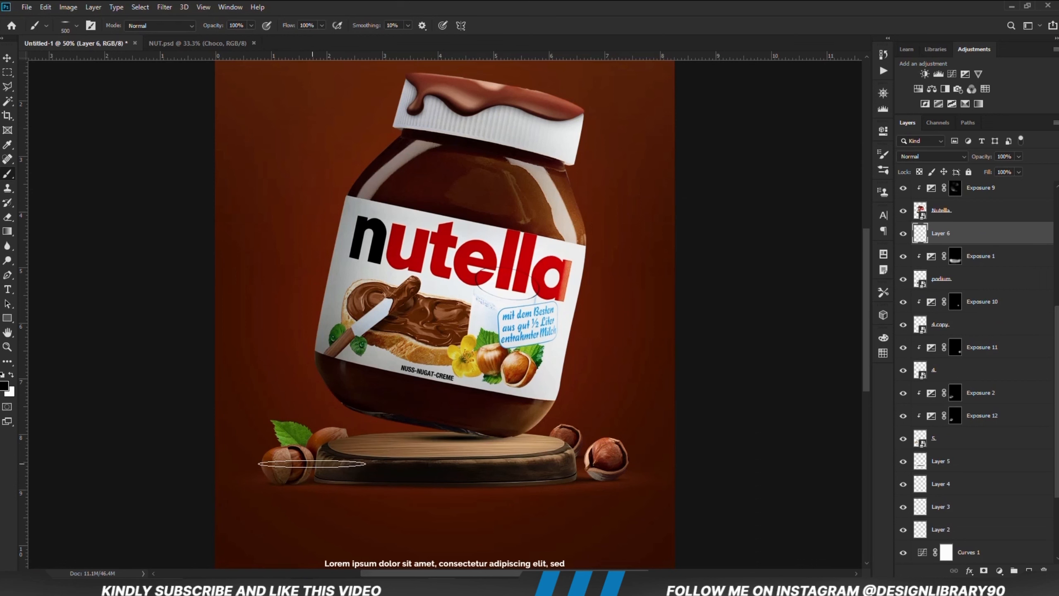
pyautogui.press('z')
pyautogui.hotkey('ctrl', 'z')
pyautogui.press('b')
pyautogui.click(467, 437)
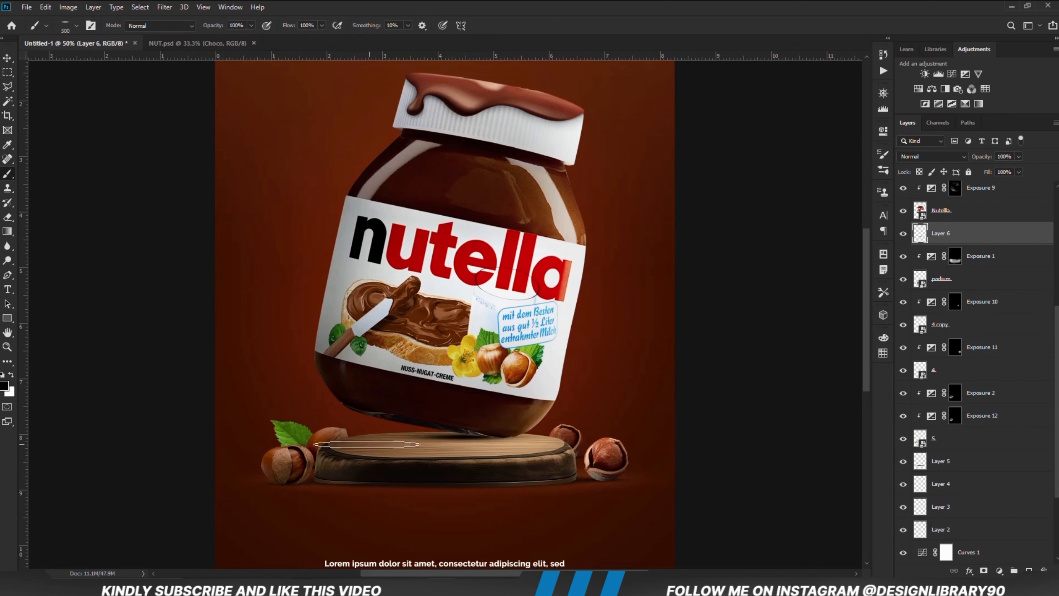
# Add a new layer above Layer 6 and try a rounder shadow dab under the jar's left side, undoing it.
pyautogui.hotkey('ctrl', 'shift', 'alt', 'n')
pyautogui.rightClick(429, 438)
pyautogui.moveTo(455, 426); pyautogui.dragTo(456, 424)
pyautogui.click(400, 432)
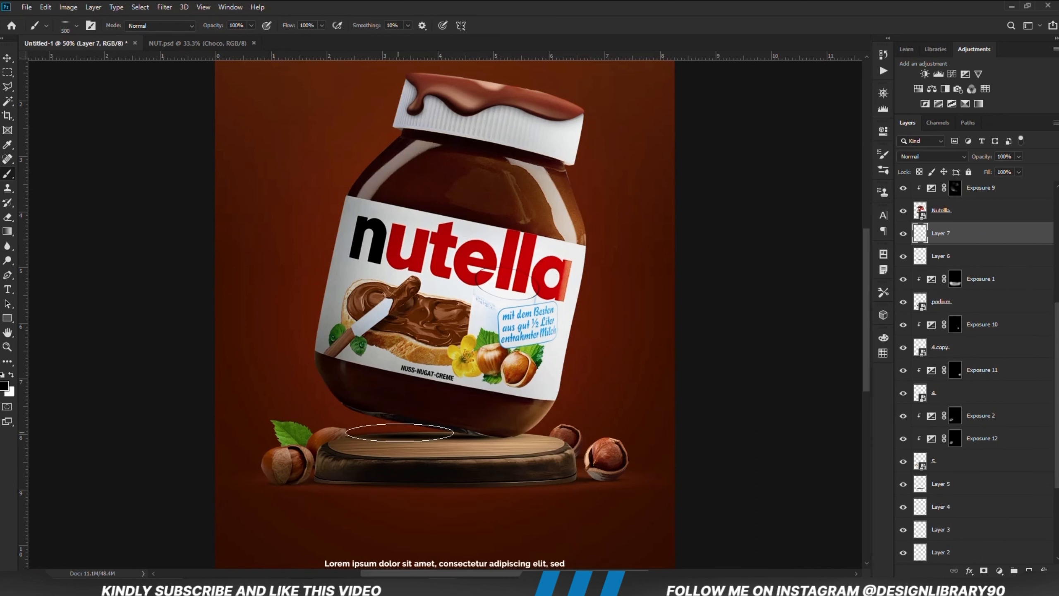
pyautogui.hotkey('ctrl', 'z')
# Set the brush to 700 px with 12% roundness and paint a broader shadow on Layer 7 beneath the jar.
pyautogui.press(']')
pyautogui.press(']')
pyautogui.rightClick(413, 435)
pyautogui.press('Escape')
pyautogui.click(883, 155)
pyautogui.doubleClick(793, 289)
pyautogui.write('12')
pyautogui.click(416, 437)
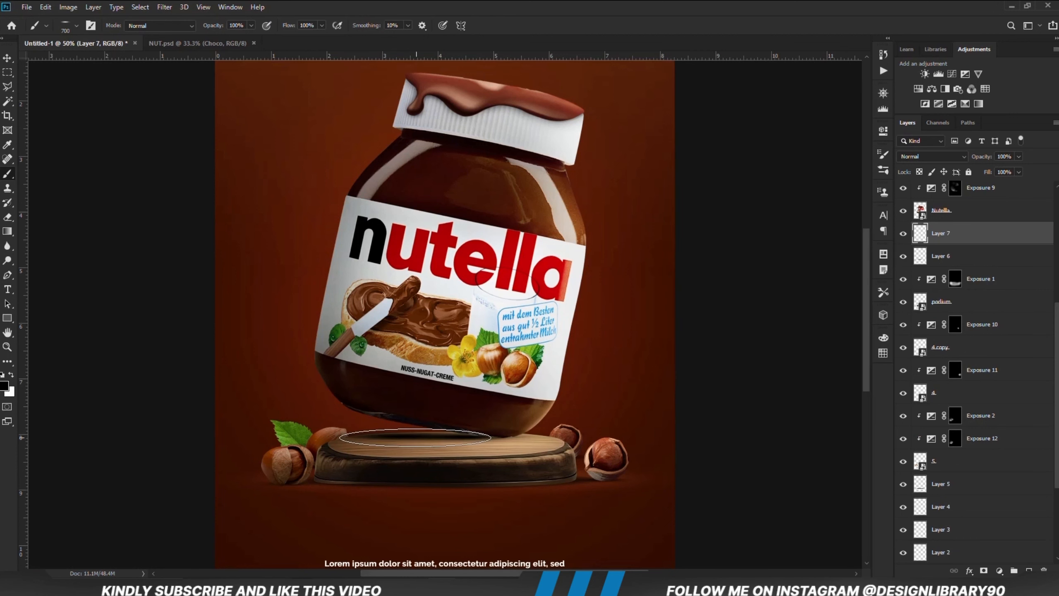
# Transform the Layer 7 shadow, shifting it slightly down and stretching it wider across the podium top.
pyautogui.hotkey('ctrl', 't')
pyautogui.moveTo(410, 452); pyautogui.dragTo(408, 458)
pyautogui.moveTo(546, 438); pyautogui.dragTo(560, 438)
pyautogui.press('Return')
# Reduce the opacity of the Layer 7 jar shadow to 67%, adjust the Layer 6 shadow's opacity, and deselect the layers.
pyautogui.click(1018, 156)
pyautogui.moveTo(1020, 170)
pyautogui.mouseDown()
pyautogui.moveTo(988, 171)
pyautogui.moveTo(1032, 170)
pyautogui.moveTo(1011, 172)
pyautogui.mouseUp()
pyautogui.click(994, 255)
pyautogui.click(1018, 157)
pyautogui.click(995, 235)
pyautogui.click(992, 252)
pyautogui.click(990, 239)
pyautogui.click(1019, 156)
pyautogui.click(1000, 255)
pyautogui.click(1019, 156)
pyautogui.click(751, 419)
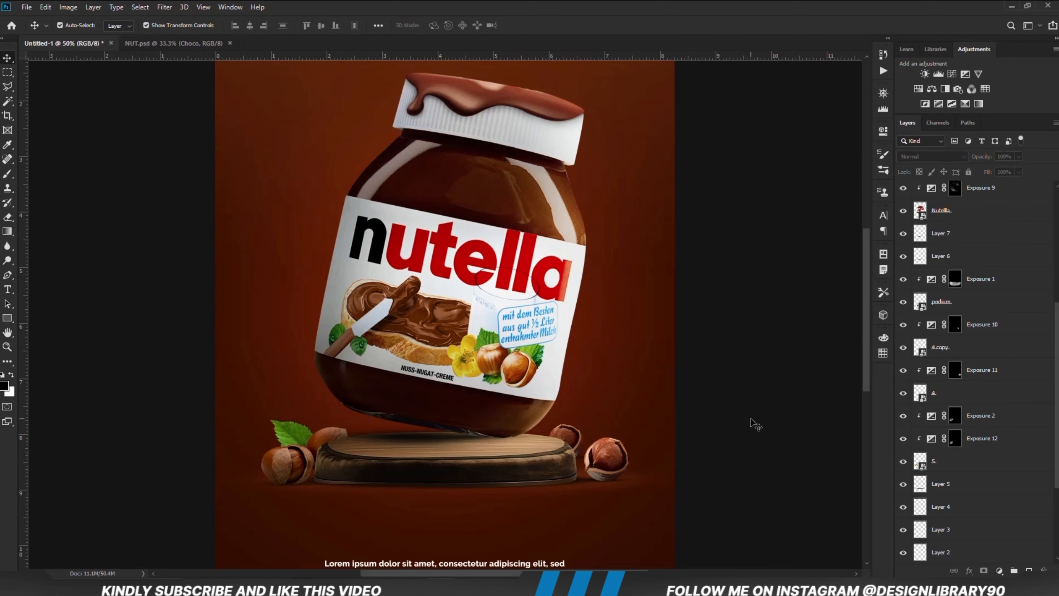
# Nudge the Layer 6 and Layer 7 jar shadows together slightly to the right on the podium.
pyautogui.click(957, 255)
pyautogui.keyDown('shift'); pyautogui.click(956, 235); pyautogui.keyUp('shift')
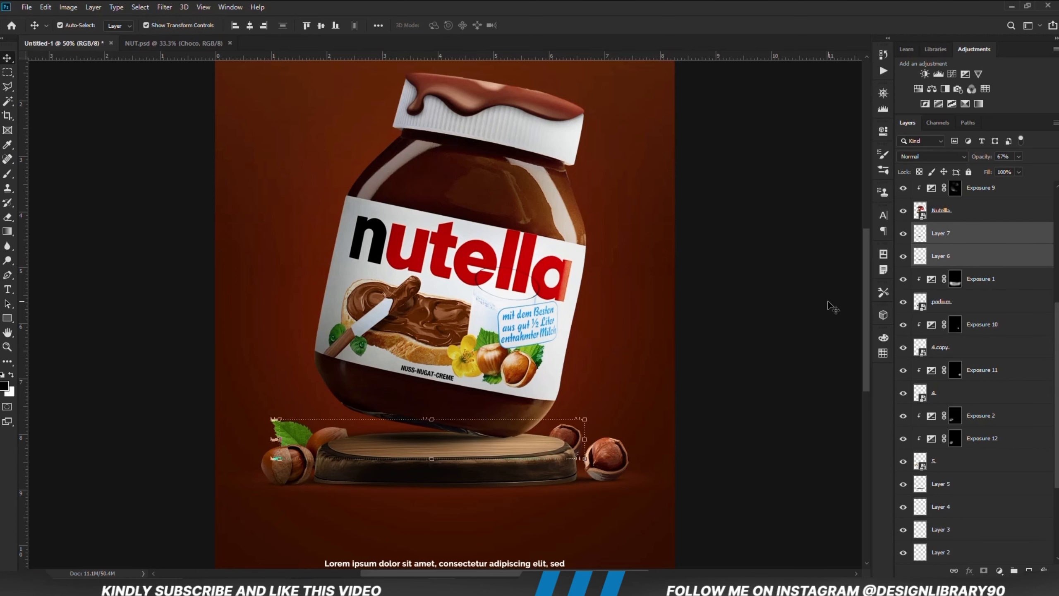
pyautogui.hotkey('shift', 'Right')
pyautogui.click(766, 336)
pyautogui.click(957, 255)
pyautogui.keyDown('shift'); pyautogui.click(957, 237); pyautogui.keyUp('shift')
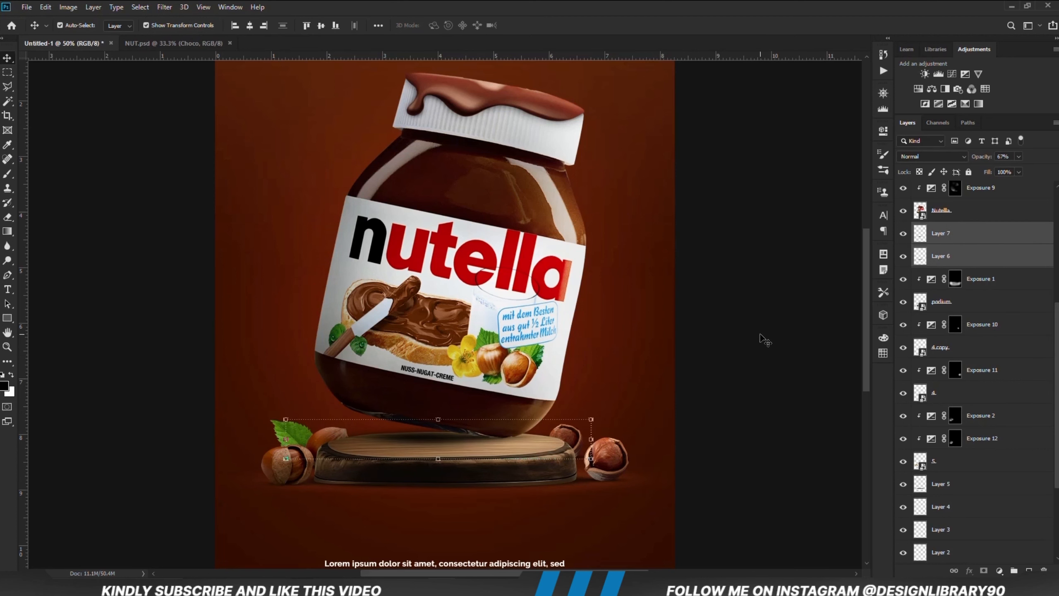
pyautogui.click(754, 353)
# Add a new layer above Layer 7, paint a soft black shadow at the podium's left edge, and set its opacity to 54%.
pyautogui.click(958, 234)
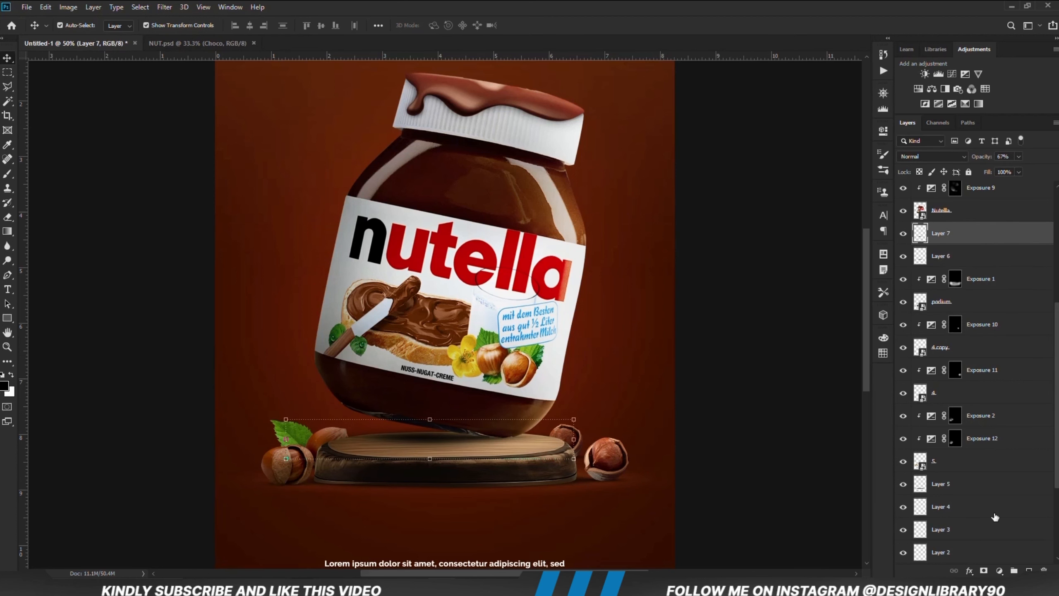
pyautogui.click(1028, 570)
pyautogui.press('b')
pyautogui.click(350, 436)
pyautogui.click(1019, 156)
pyautogui.moveTo(1019, 168); pyautogui.dragTo(995, 170)
# Add a mask to Layer 8 and paint out the shadow spilling over the left hazelnuts and leaf.
pyautogui.click(984, 570)
pyautogui.press('x')
pyautogui.moveTo(303, 440); pyautogui.dragTo(288, 434)
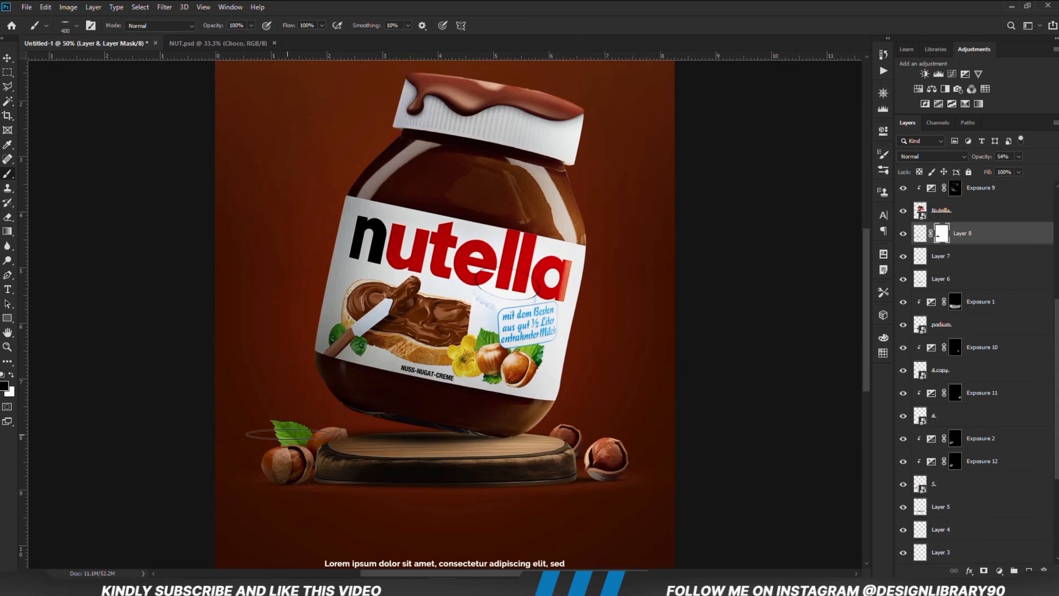
pyautogui.hotkey('ctrl', '-')
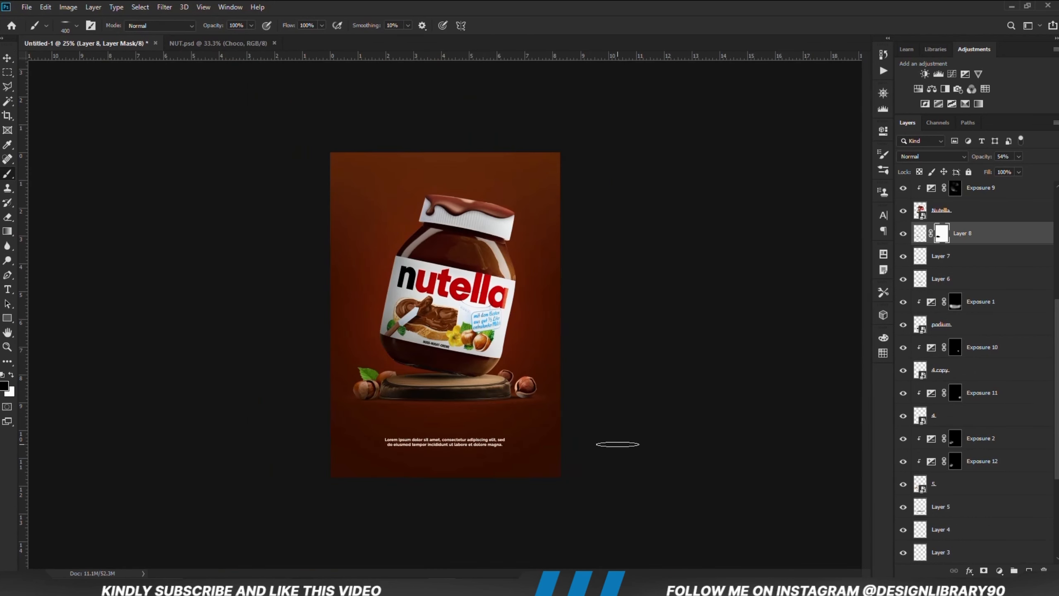
pyautogui.press('v')
pyautogui.click(144, 240)
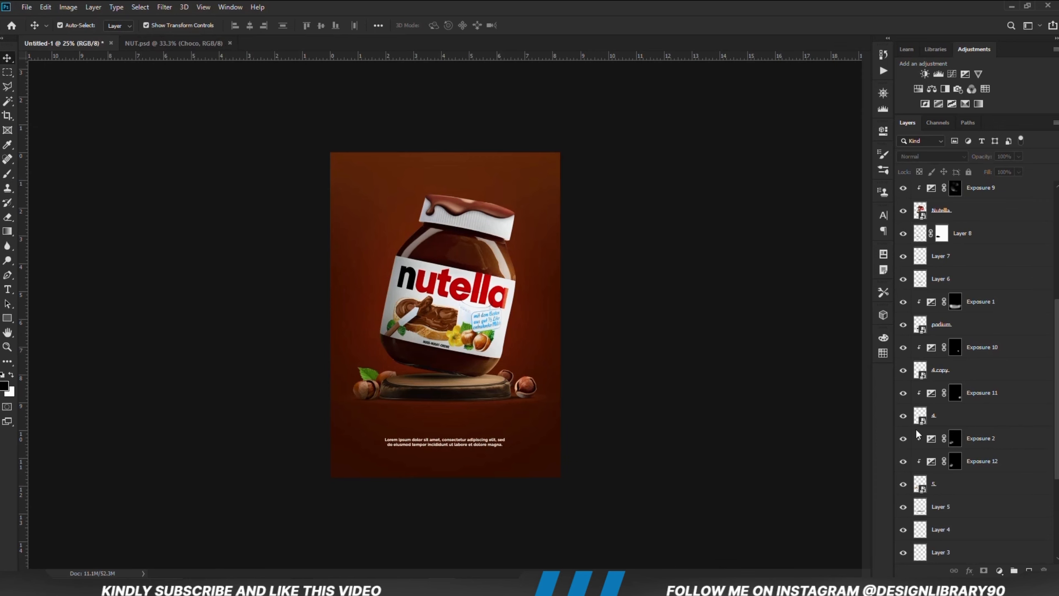
# Show the orange Color Fill 2 layer and invert its mask to black.
pyautogui.scroll(-7, 975, 458)
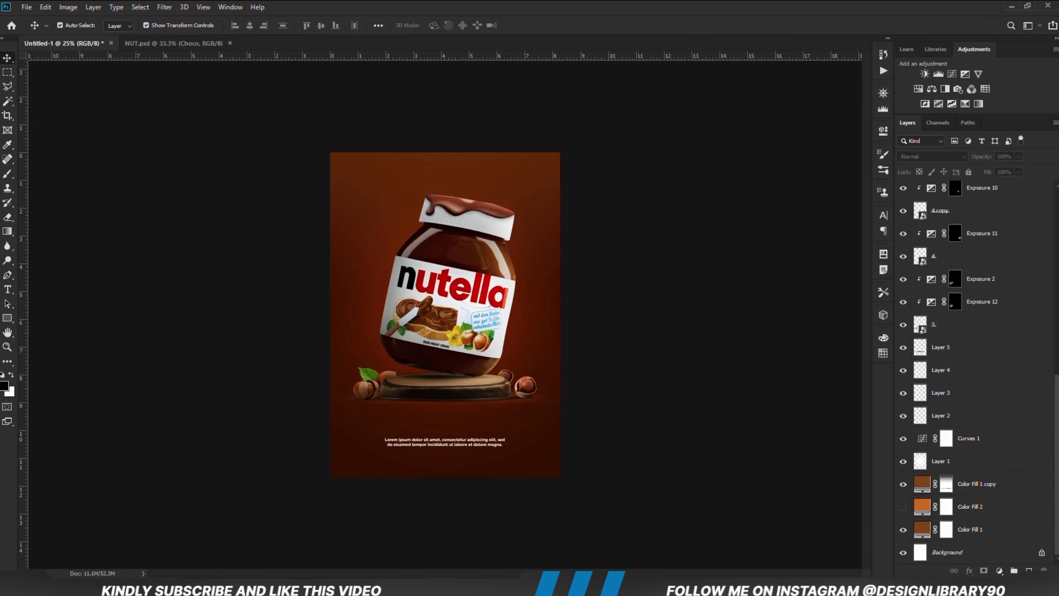
pyautogui.click(977, 514)
pyautogui.click(903, 507)
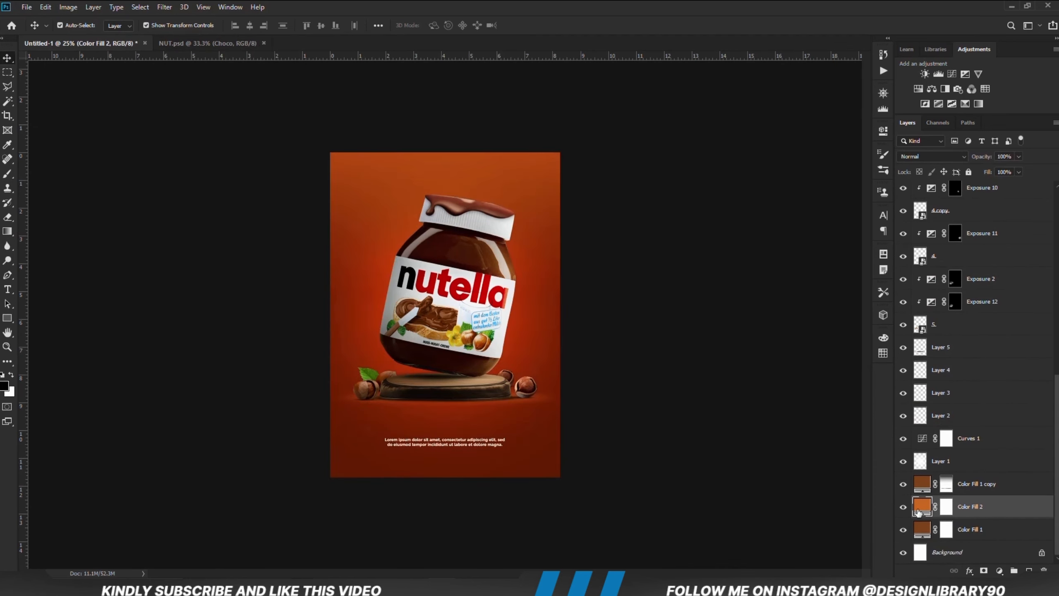
pyautogui.click(947, 507)
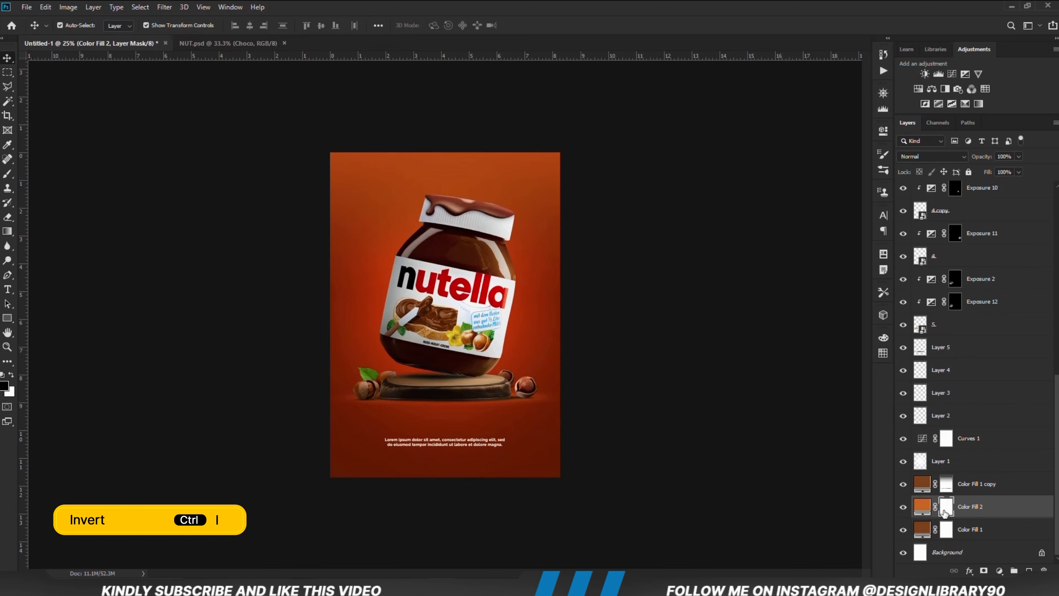
pyautogui.hotkey('ctrl', 'i')
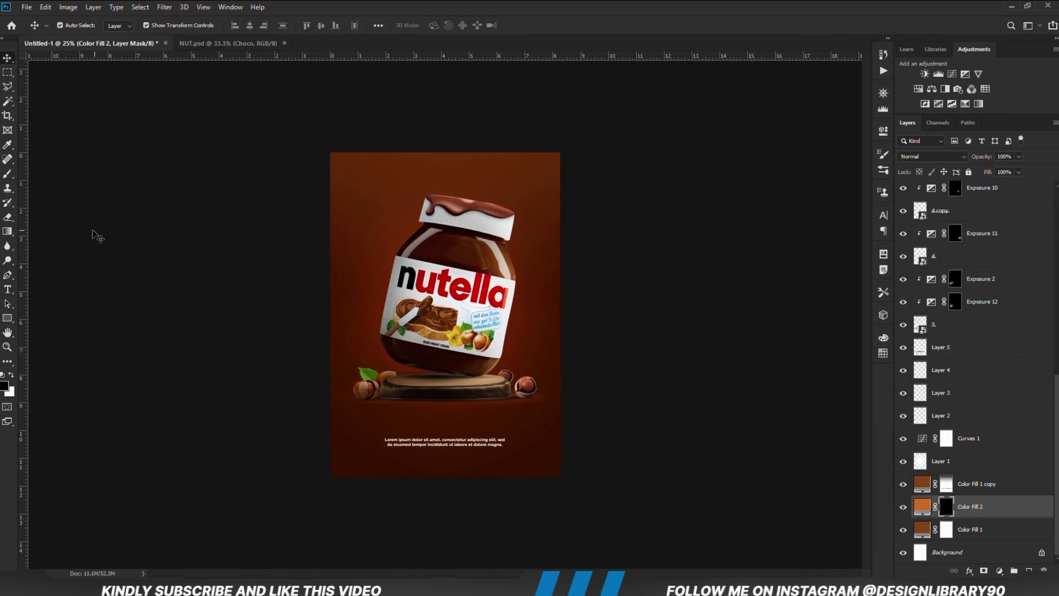
# Draw a diagonal light-beam selection with the Polygonal Lasso from above the poster's upper-right corner around the jar to below the podium.
pyautogui.click(7, 87)
pyautogui.click(53, 95)
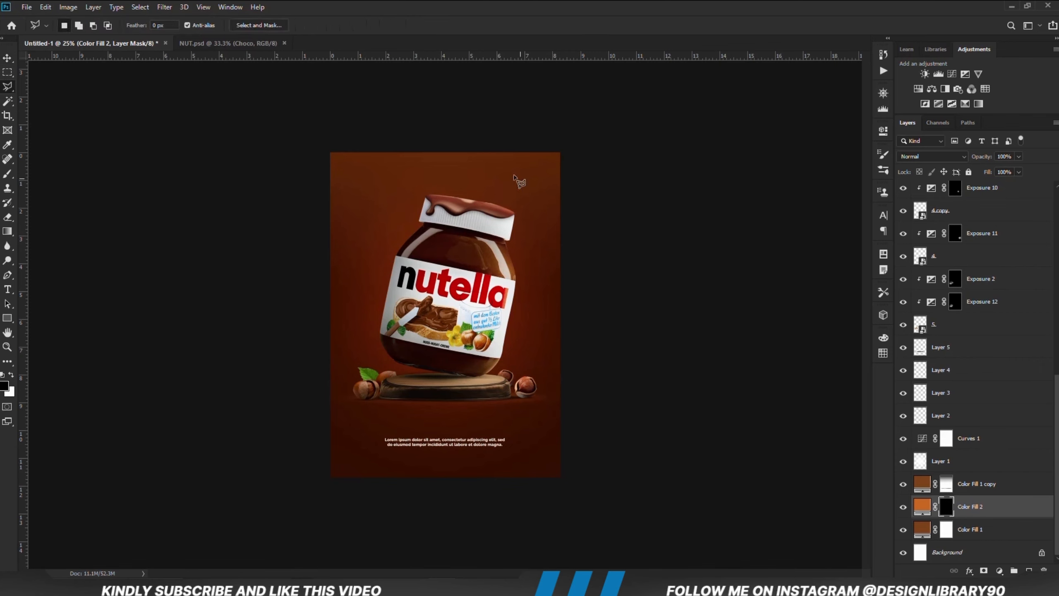
pyautogui.click(509, 138)
pyautogui.click(317, 292)
pyautogui.click(474, 428)
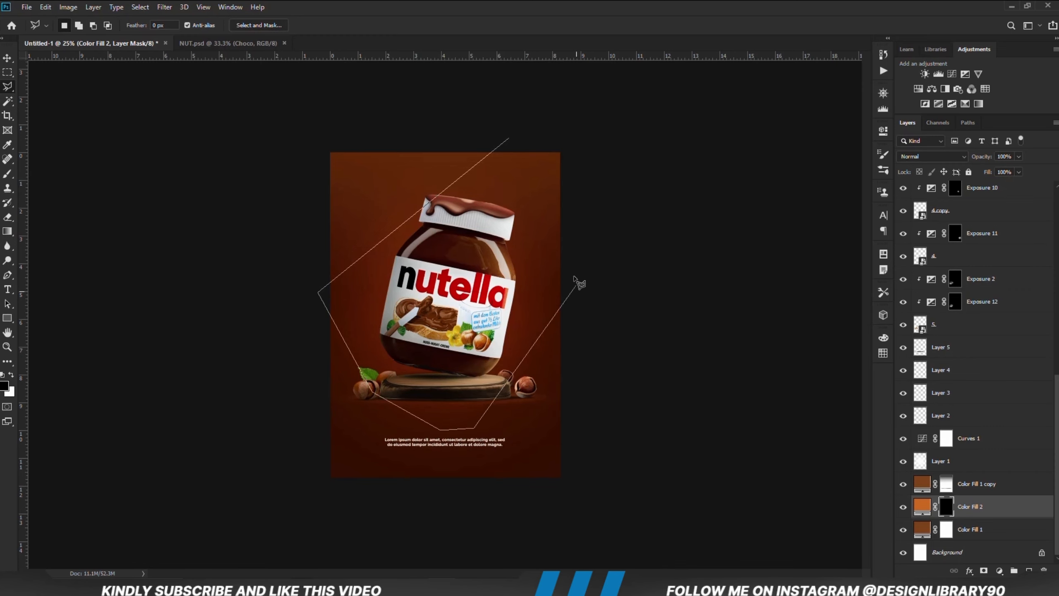
pyautogui.click(582, 231)
pyautogui.click(601, 157)
pyautogui.click(570, 129)
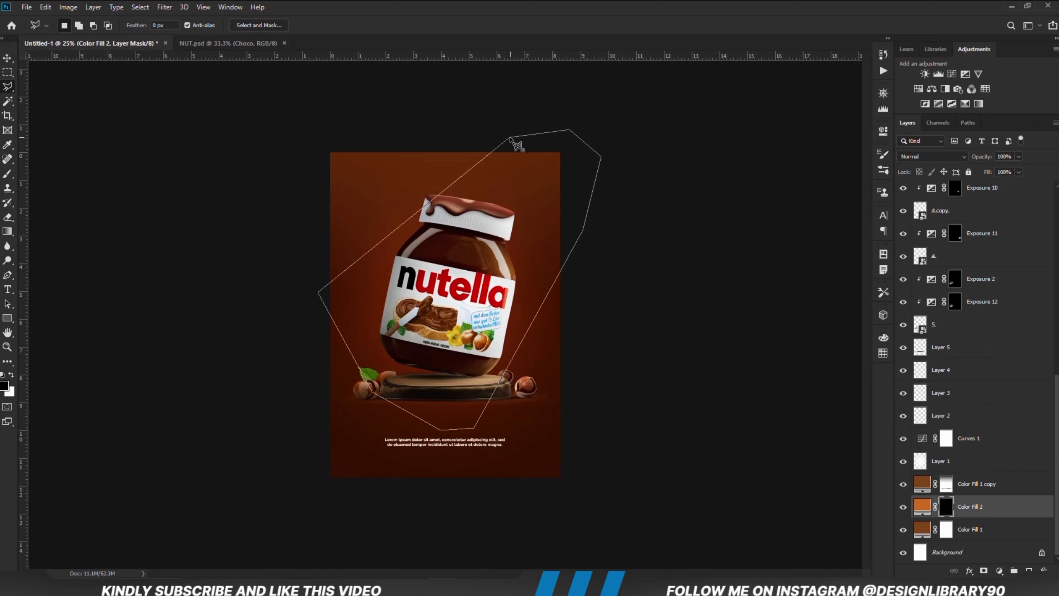
pyautogui.click(510, 138)
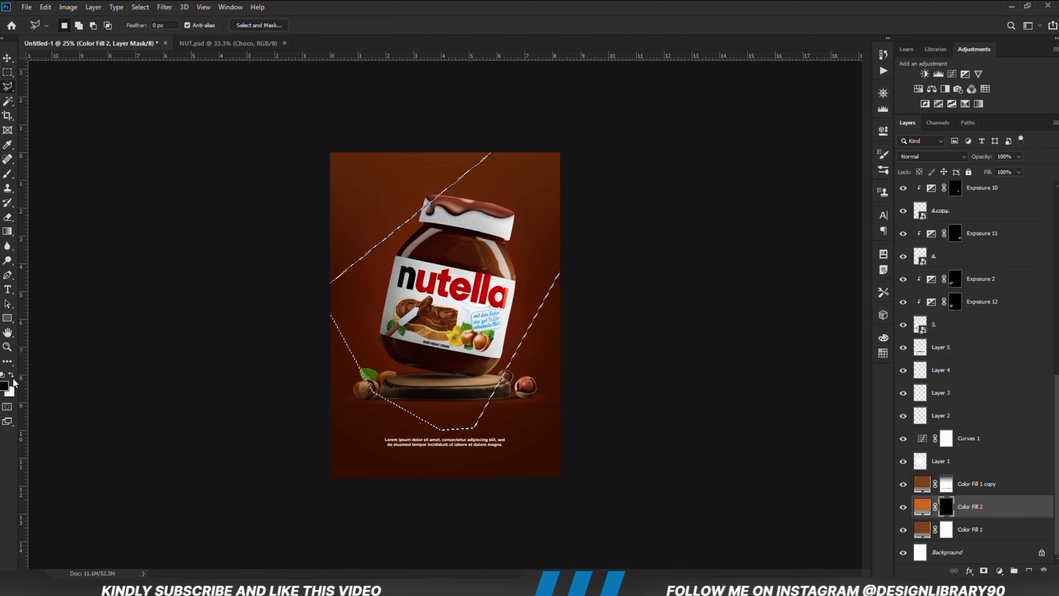
# Fill the selected area of the Color Fill 2 mask with the white foreground color at 100% opacity and deselect.
pyautogui.click(11, 375)
pyautogui.rightClick(445, 270)
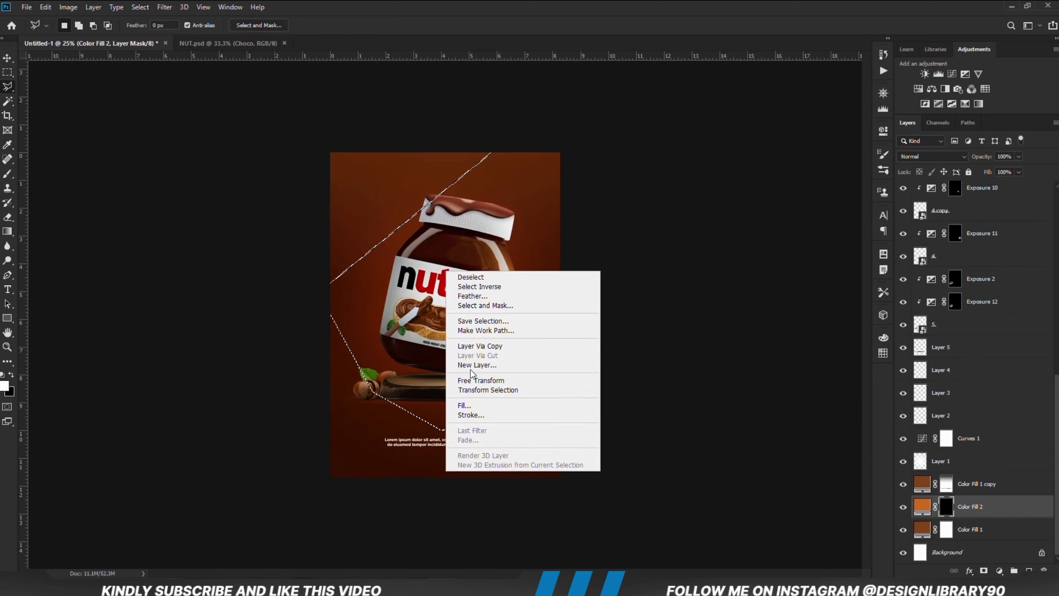
pyautogui.click(467, 406)
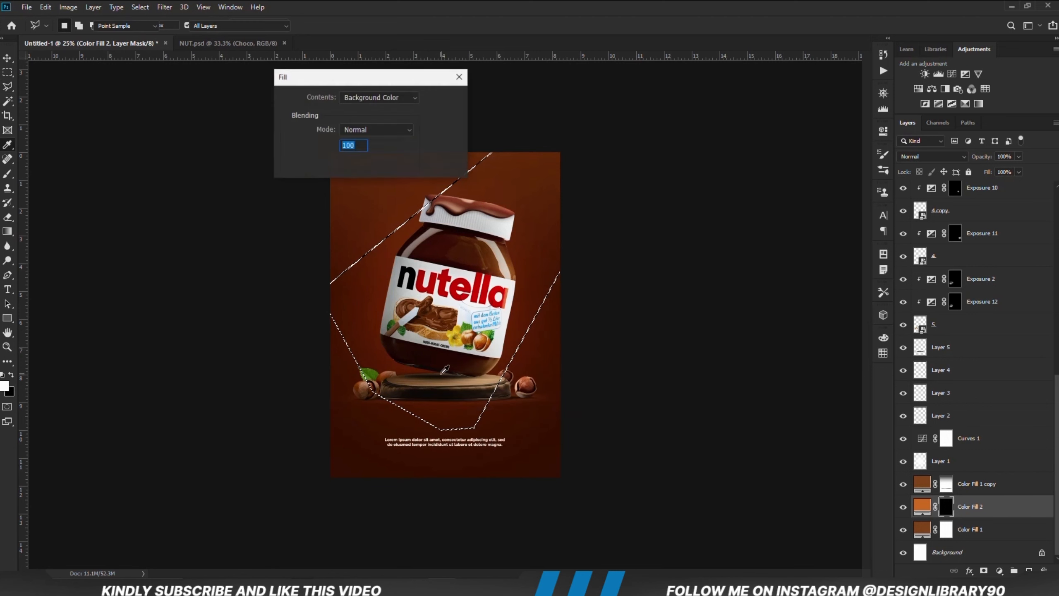
pyautogui.click(377, 98)
pyautogui.click(390, 99)
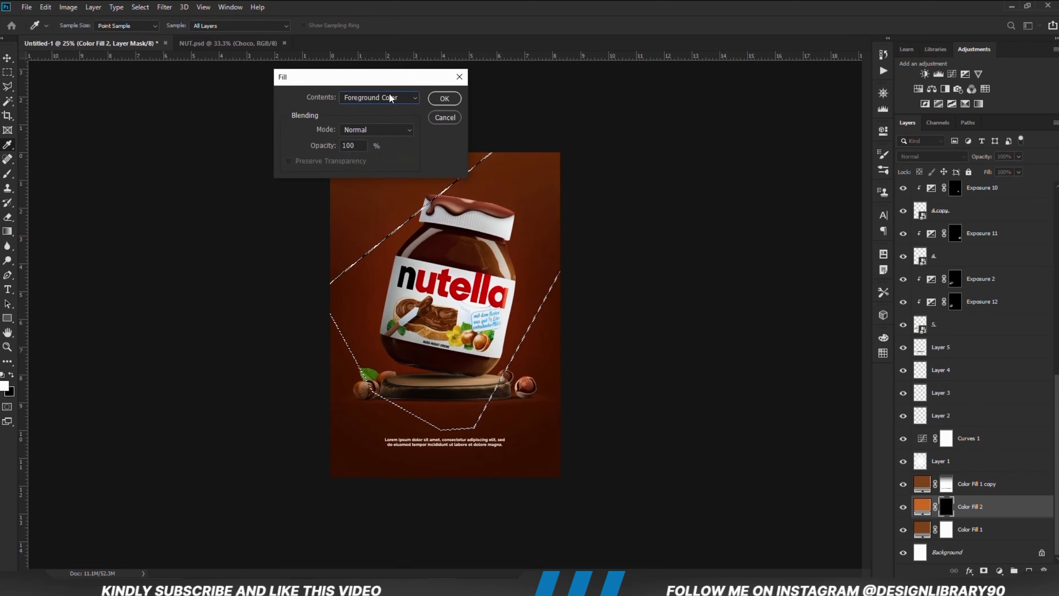
pyautogui.click(444, 99)
pyautogui.press('l')
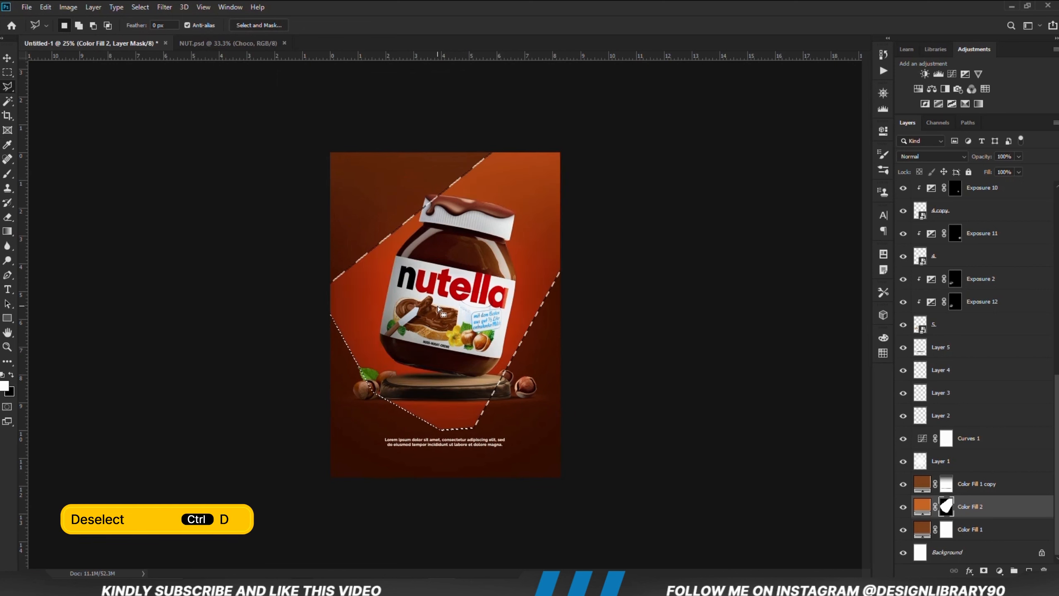
pyautogui.hotkey('ctrl', 'd')
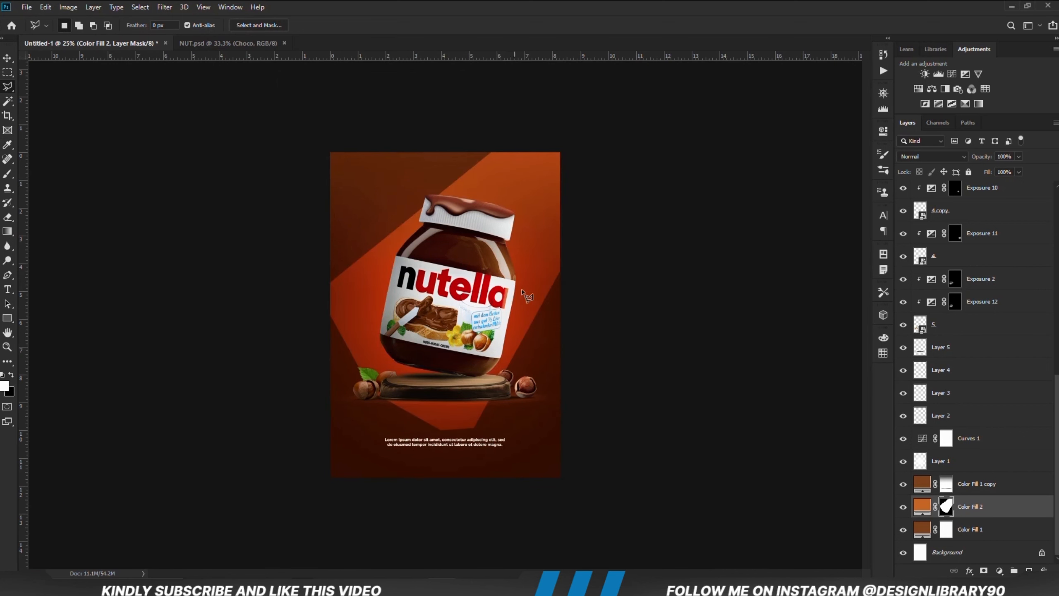
# Apply a Gaussian Blur with a 125-pixel radius to the Color Fill 2 mask.
pyautogui.click(163, 8)
pyautogui.moveTo(208, 133)
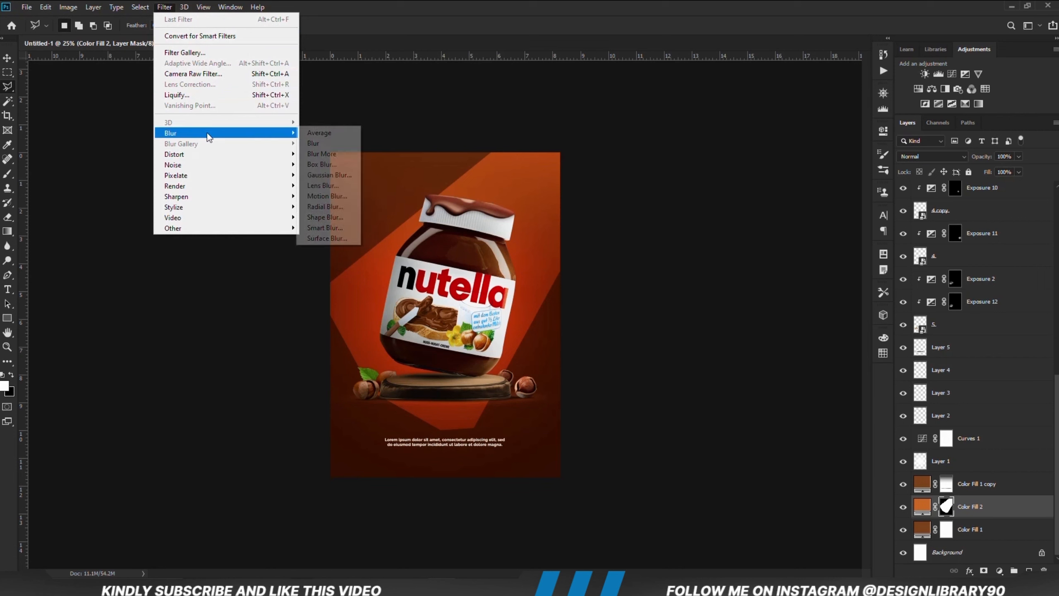
pyautogui.click(329, 175)
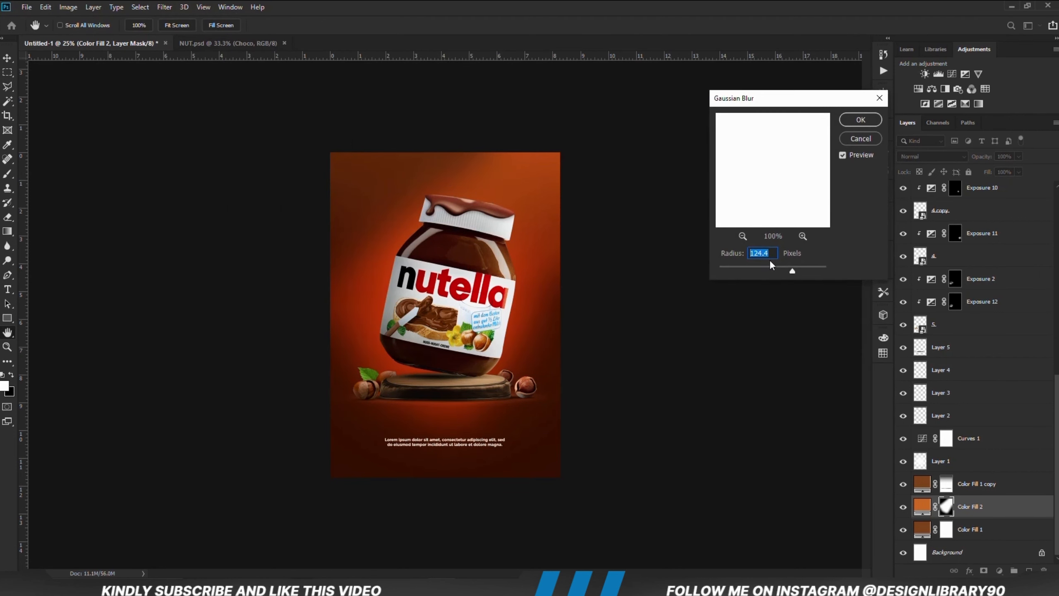
pyautogui.write('125')
pyautogui.moveTo(768, 253); pyautogui.dragTo(724, 249)
pyautogui.click(849, 120)
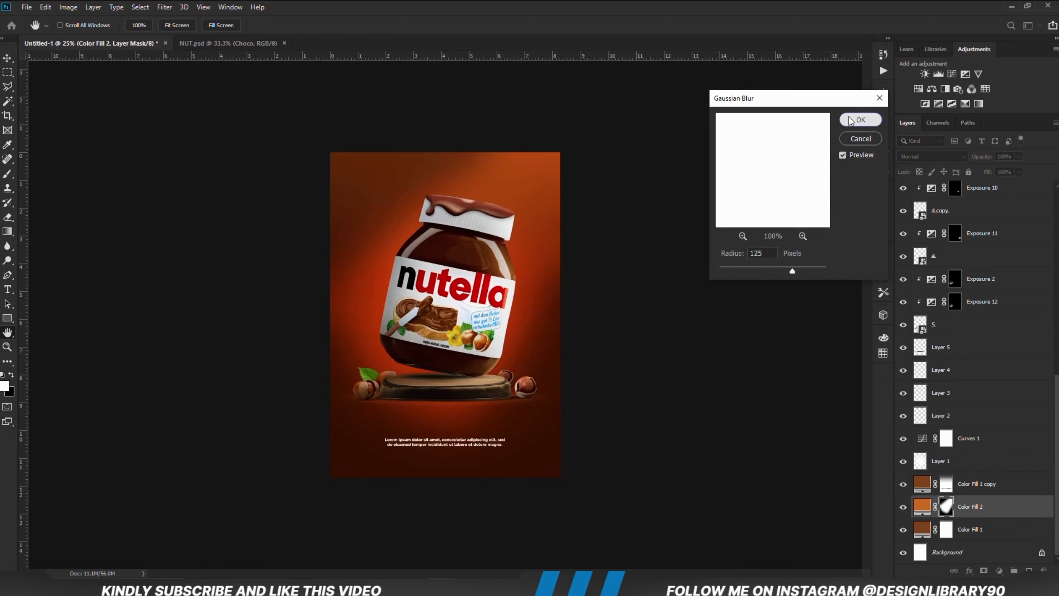
# Compare the background with Color Fill 2 off and on, set the layer's opacity to 50%, and deselect it.
pyautogui.click(6, 61)
pyautogui.click(920, 507)
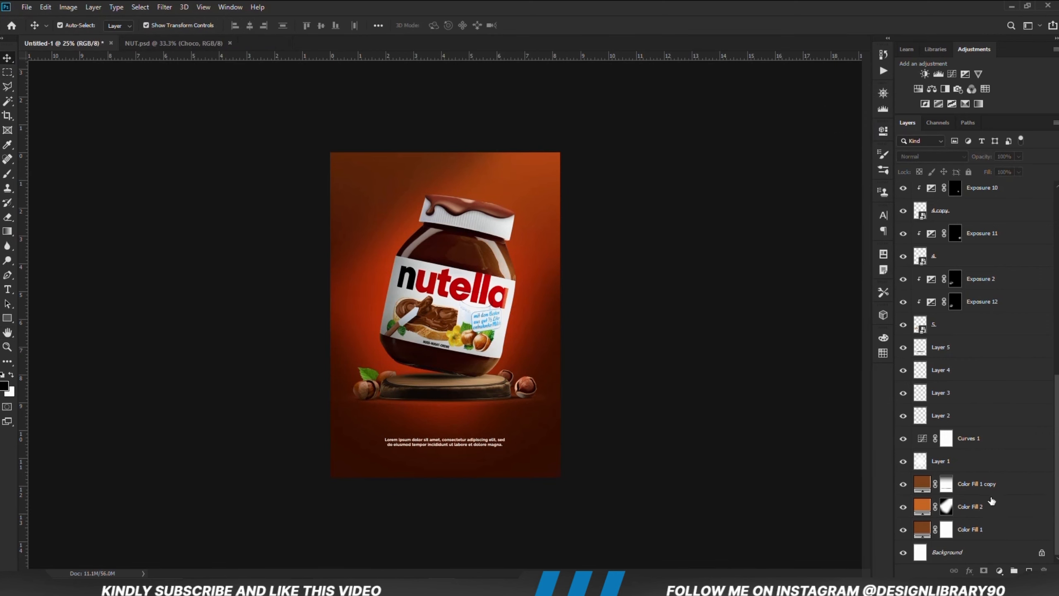
pyautogui.click(902, 507)
pyautogui.click(903, 507)
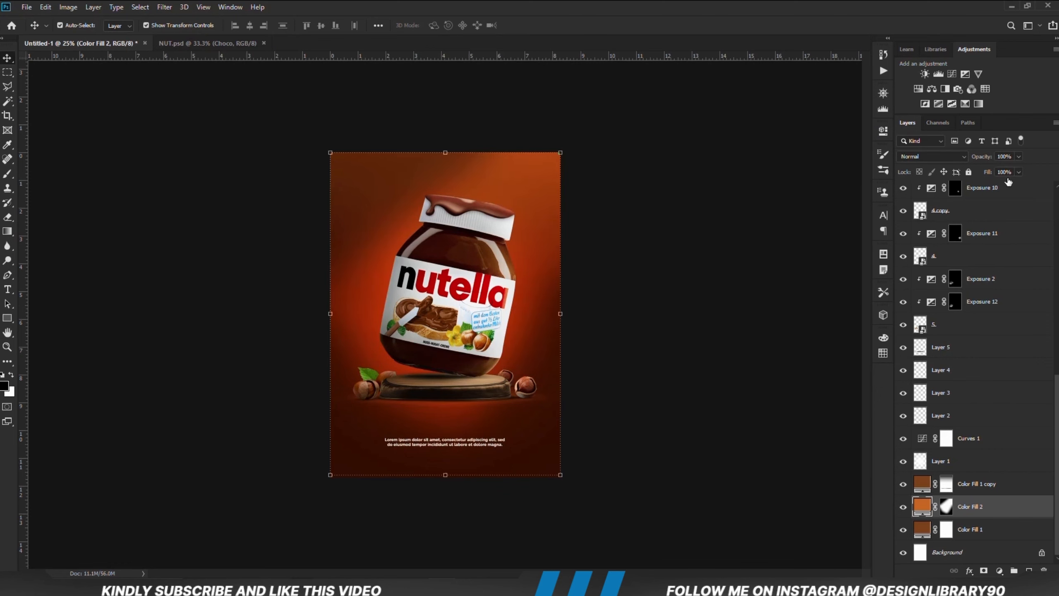
pyautogui.moveTo(1011, 169); pyautogui.dragTo(994, 170)
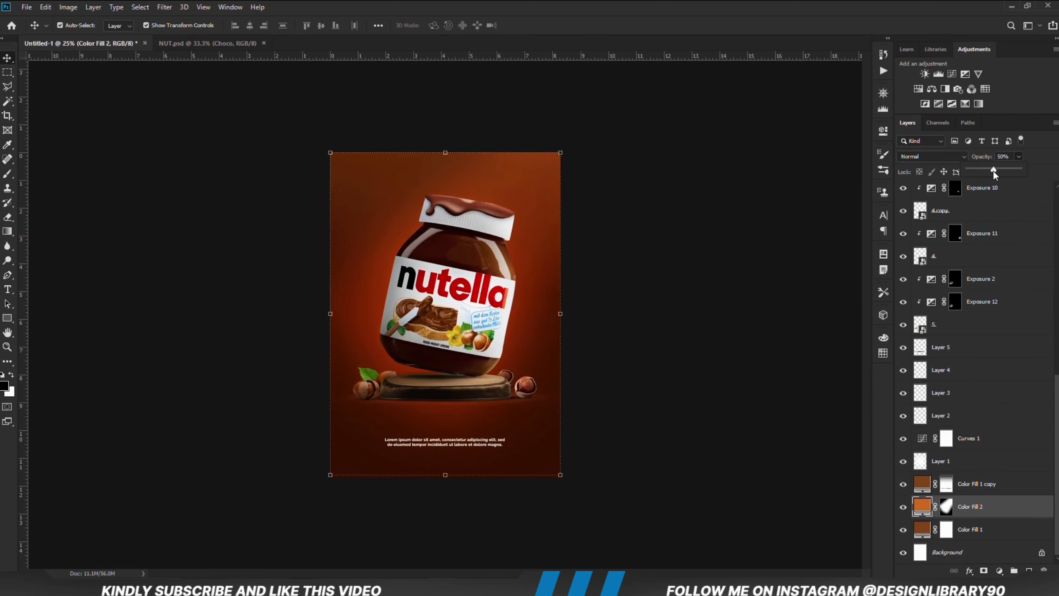
pyautogui.click(809, 394)
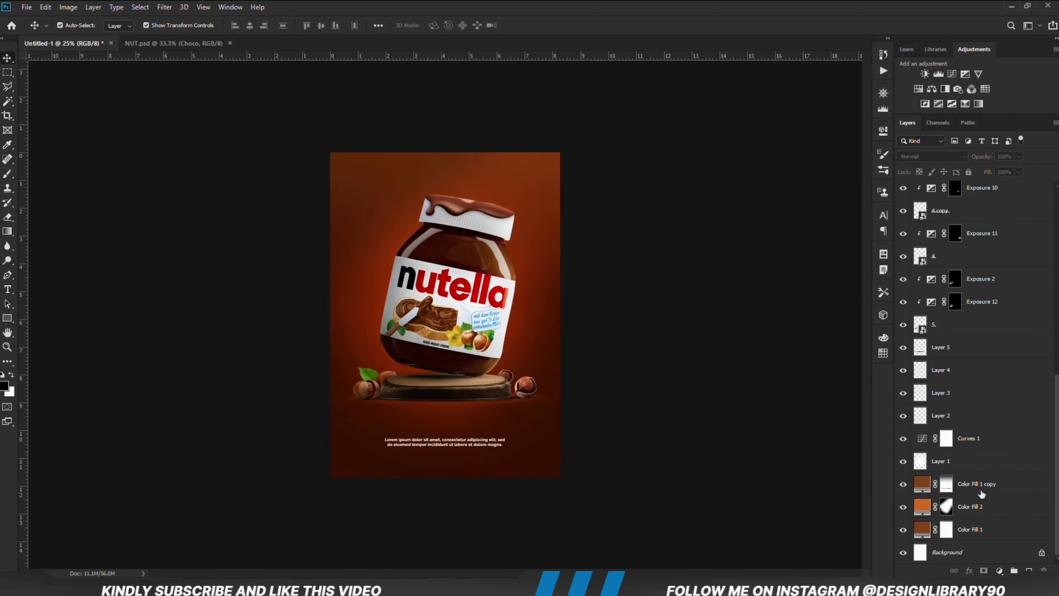
# Compare the background with the Color Fill 2 layer off and on.
pyautogui.click(989, 509)
pyautogui.click(902, 506)
pyautogui.click(902, 505)
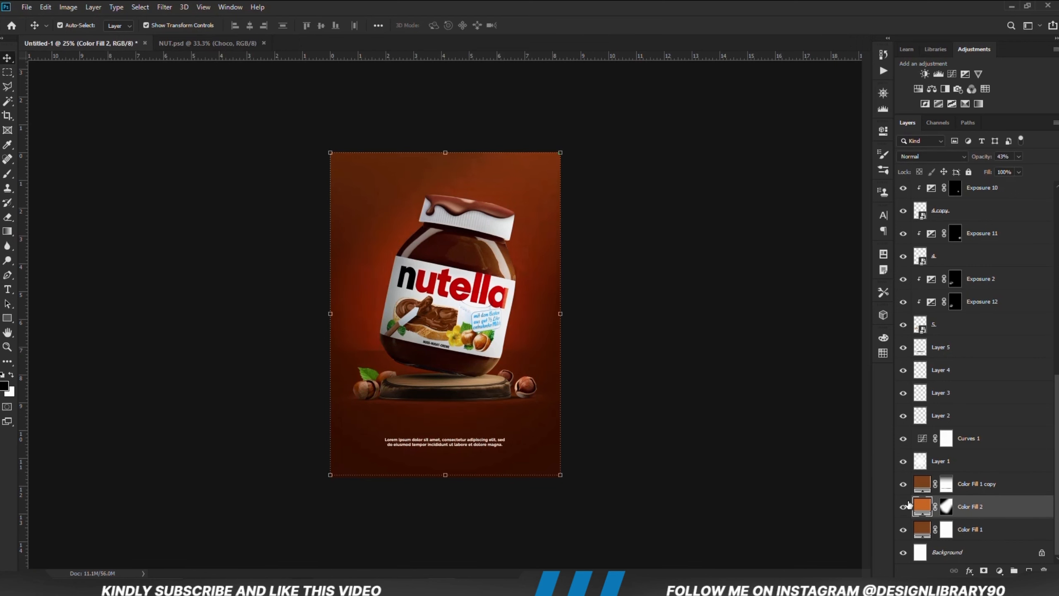
# Paint black on the Color Fill 2 mask over the area below the podium with a soft 1100 px brush at 22% opacity.
pyautogui.click(948, 505)
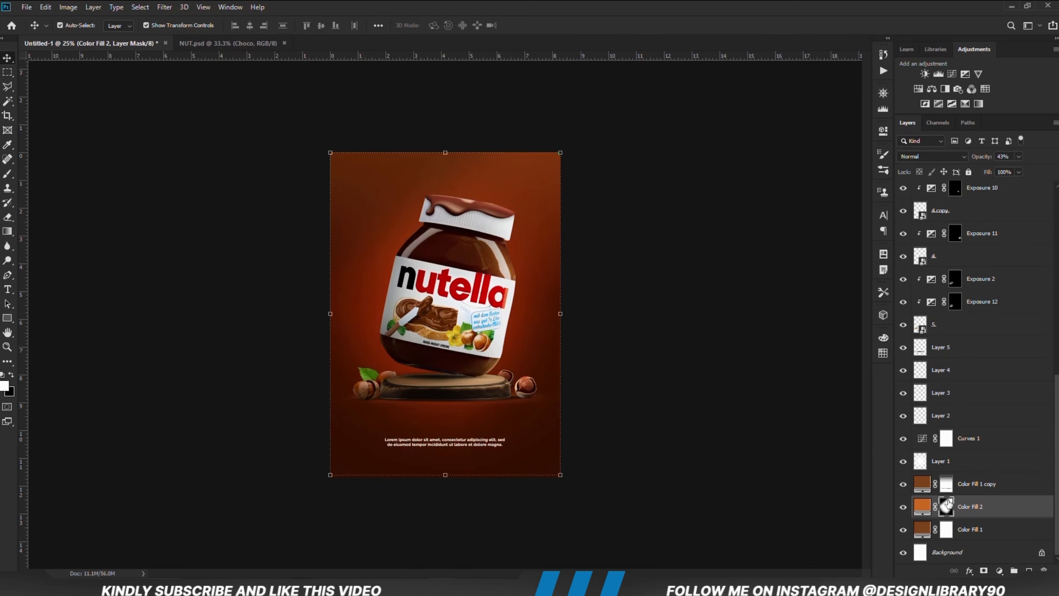
pyautogui.click(7, 172)
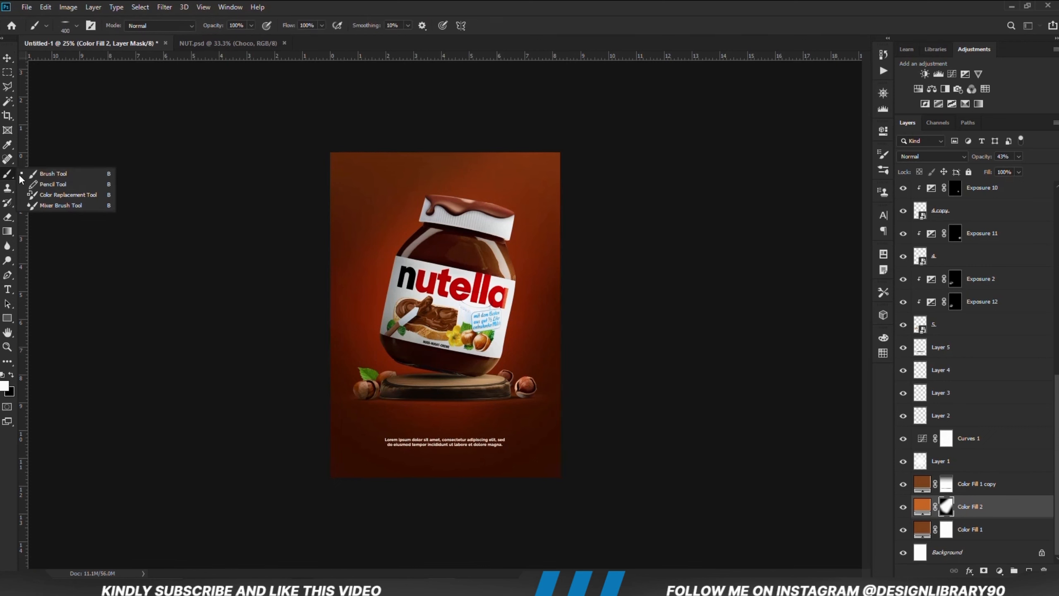
pyautogui.rightClick(346, 255)
pyautogui.moveTo(370, 287); pyautogui.dragTo(372, 307)
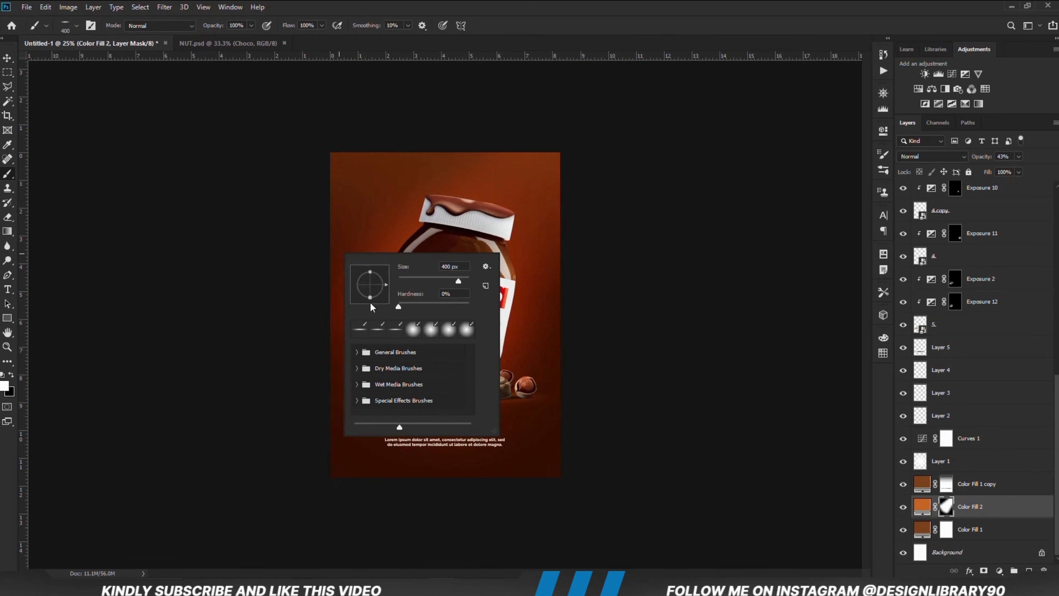
pyautogui.click(379, 2)
pyautogui.click(251, 26)
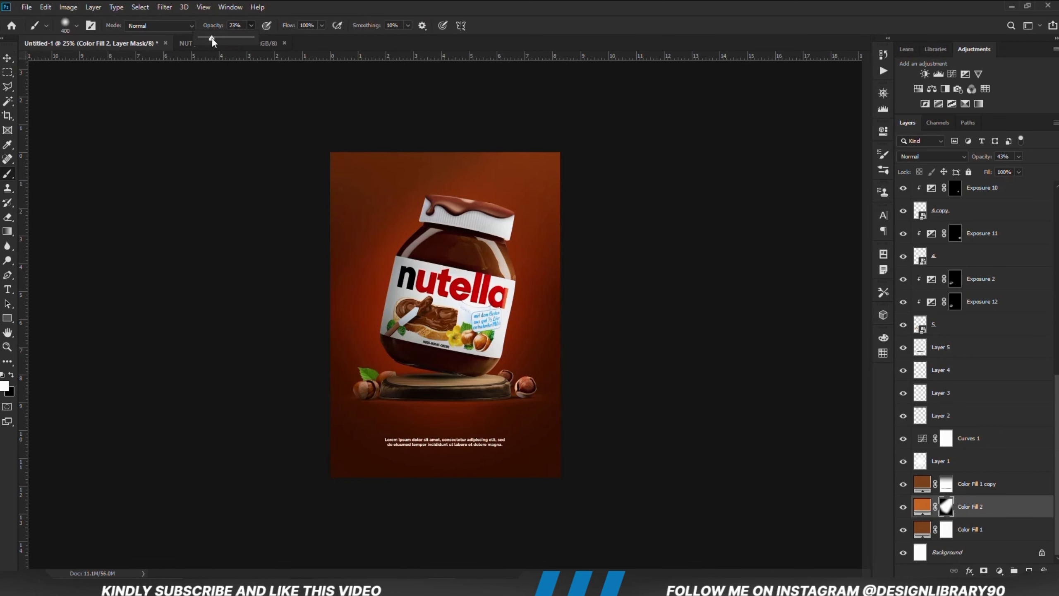
pyautogui.click(332, 5)
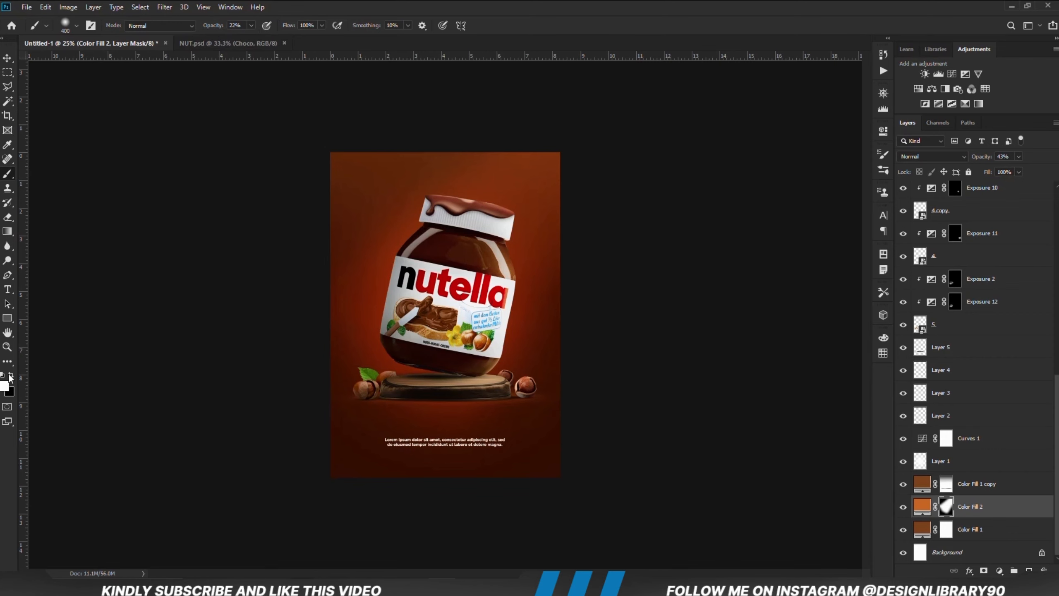
pyautogui.press(']')
pyautogui.press(']')
pyautogui.press(']')
pyautogui.press(']')
pyautogui.press(']')
pyautogui.press(']')
pyautogui.press(']')
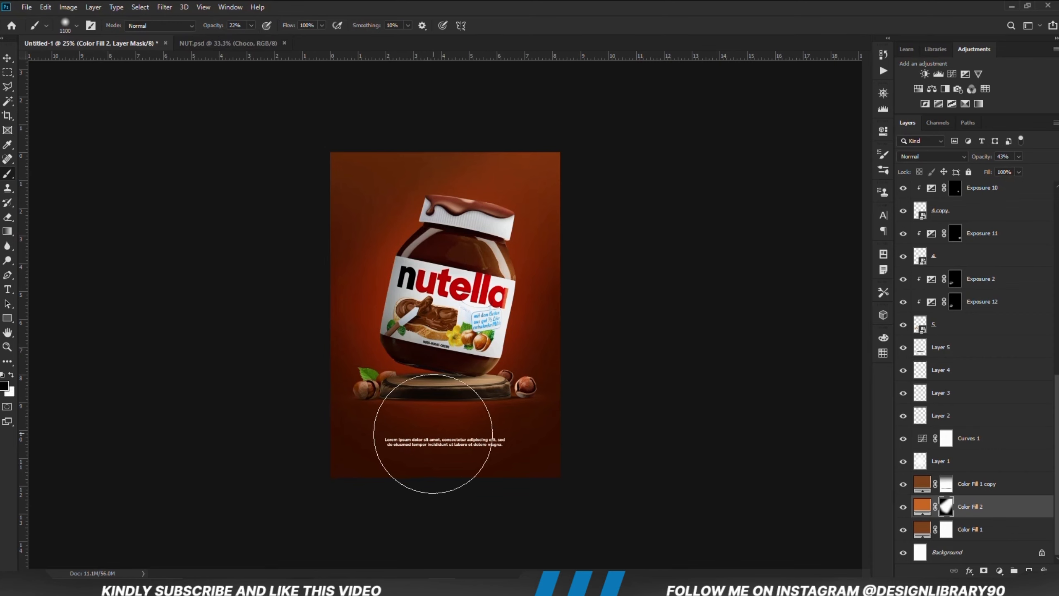
pyautogui.click(443, 421)
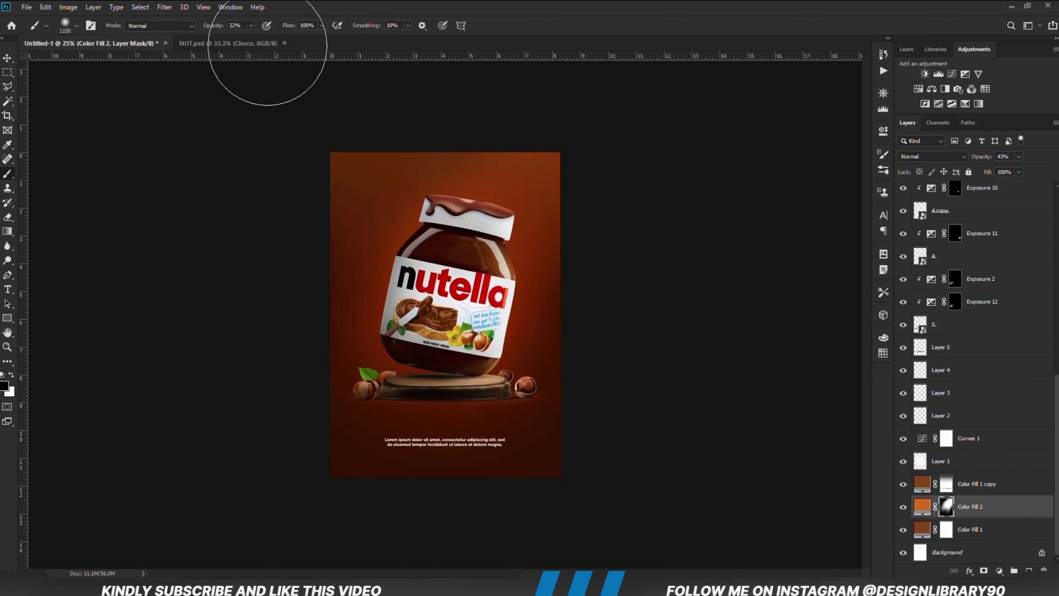
# Fade the beam left of the jar on the Color Fill 2 mask with the black brush at 39% opacity, and deselect the layer.
pyautogui.click(251, 25)
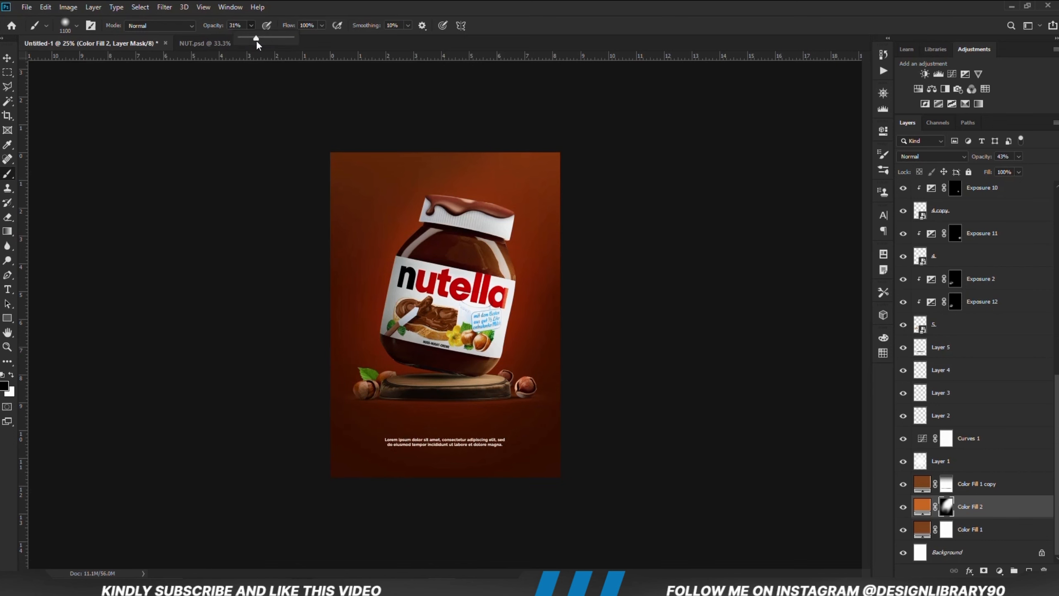
pyautogui.moveTo(259, 40); pyautogui.dragTo(263, 38)
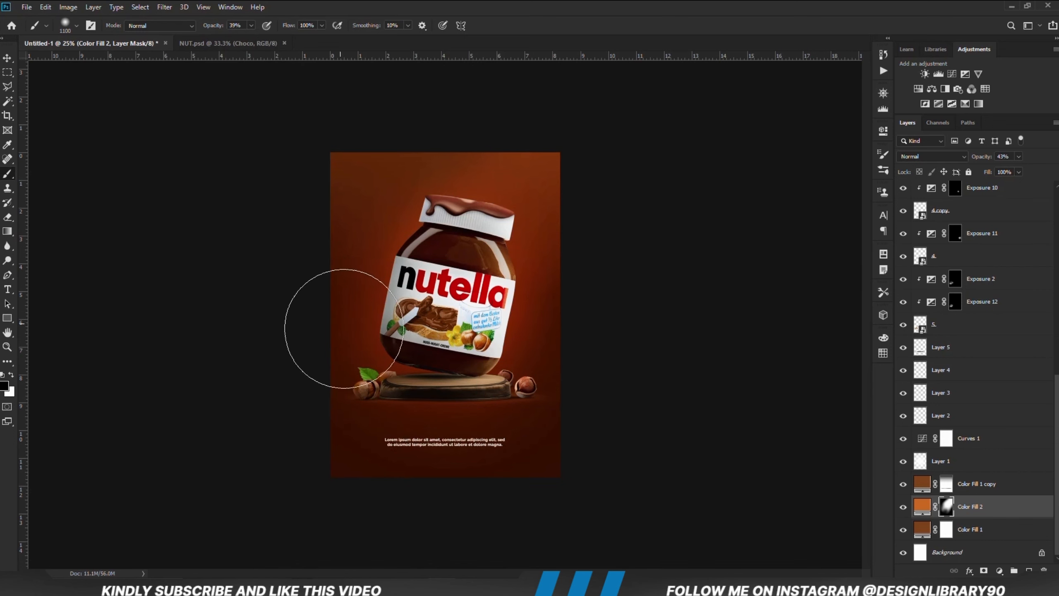
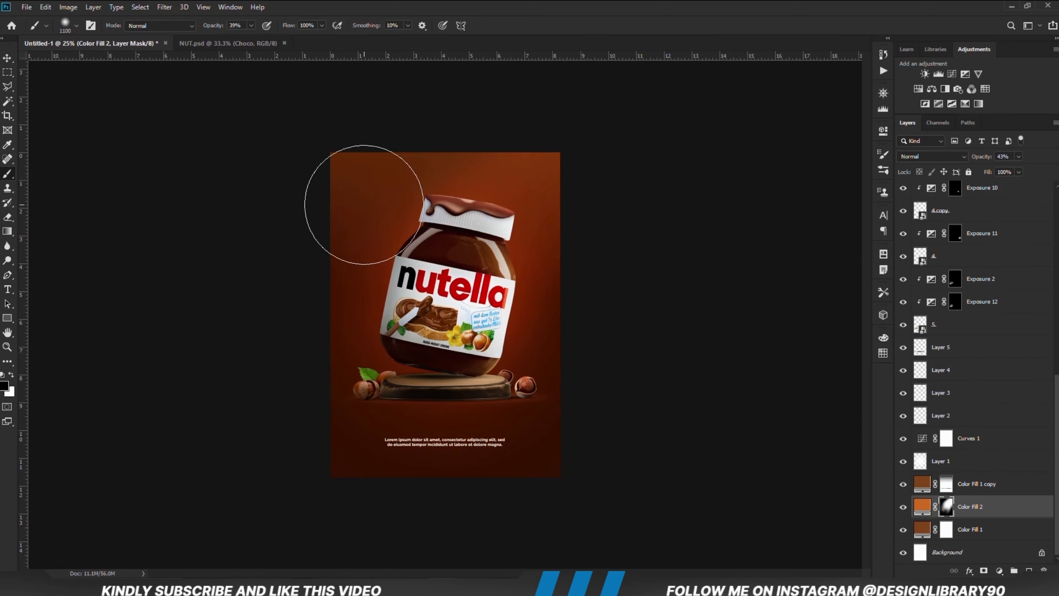
pyautogui.click(903, 506)
pyautogui.click(903, 506)
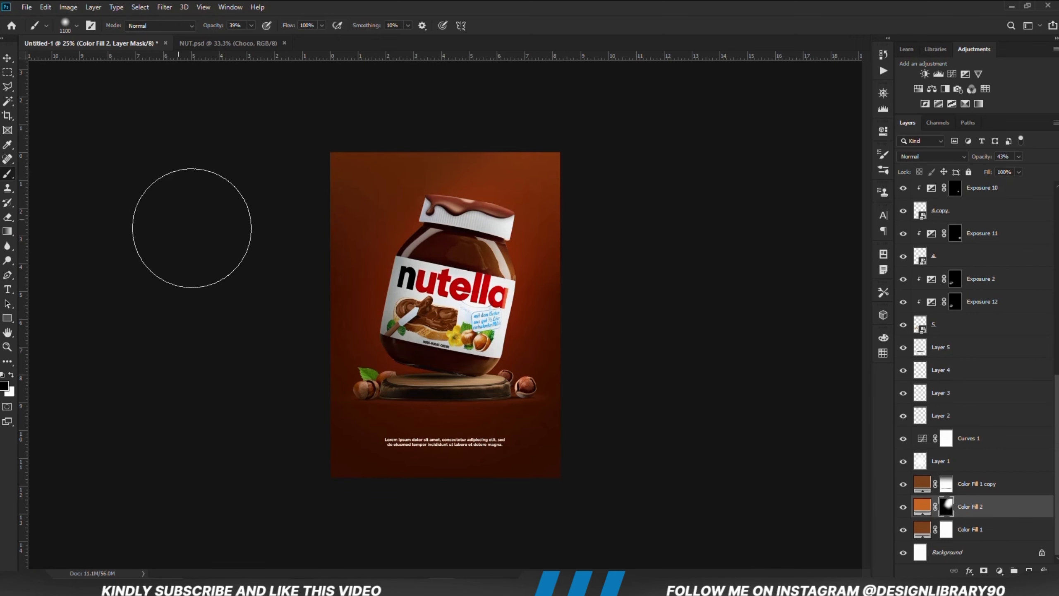
pyautogui.press('v')
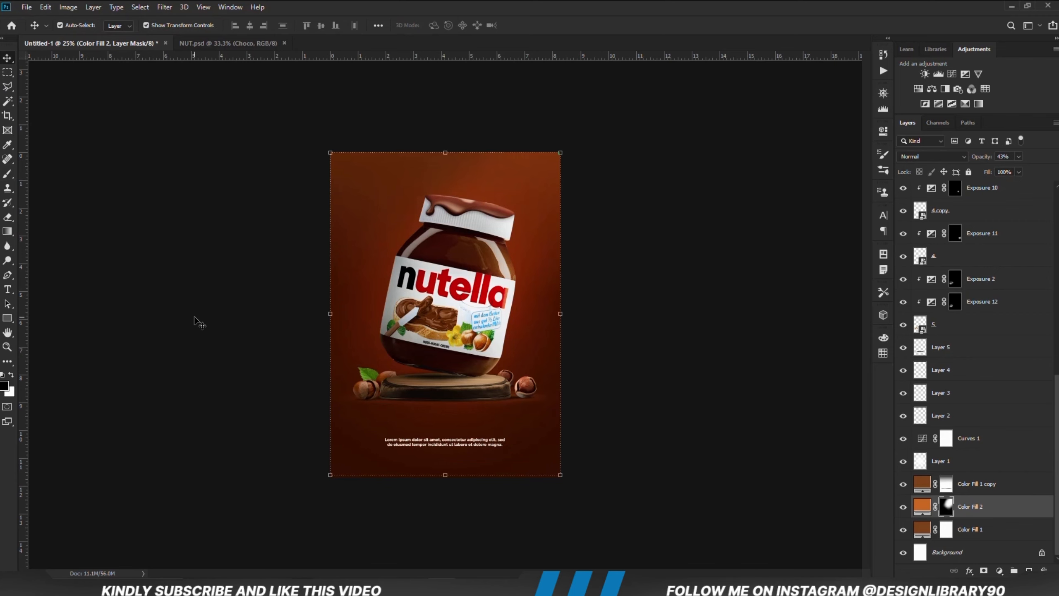
pyautogui.click(194, 316)
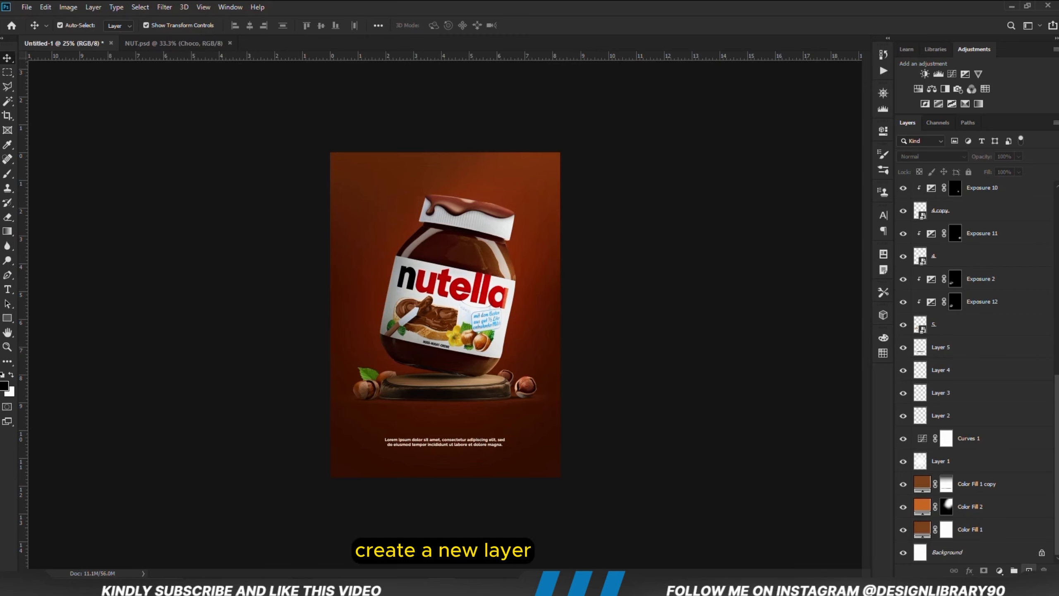
# Create a new layer and paint one white soft spot beside the jar lid near the poster's upper-right corner, using a 2000 px brush at 100% opacity.
pyautogui.click(1028, 570)
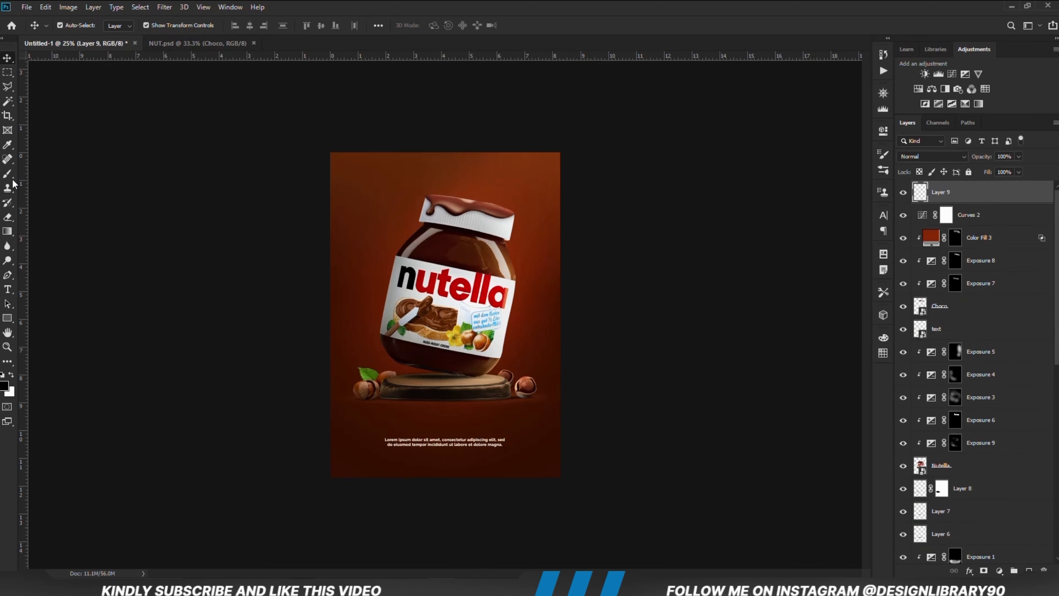
pyautogui.moveTo(8, 173); pyautogui.dragTo(42, 174)
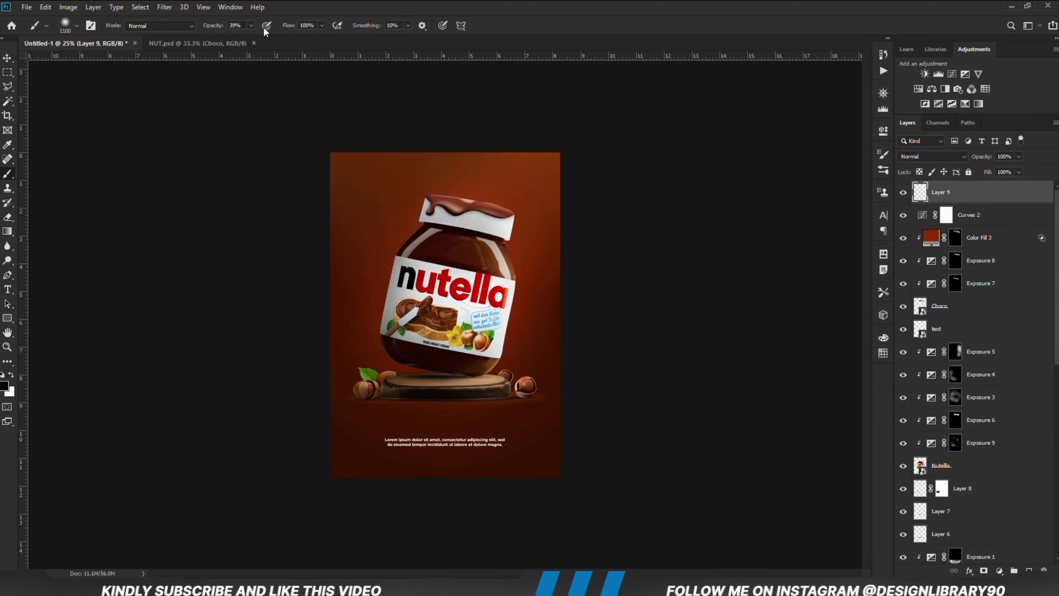
pyautogui.moveTo(250, 26); pyautogui.dragTo(282, 48)
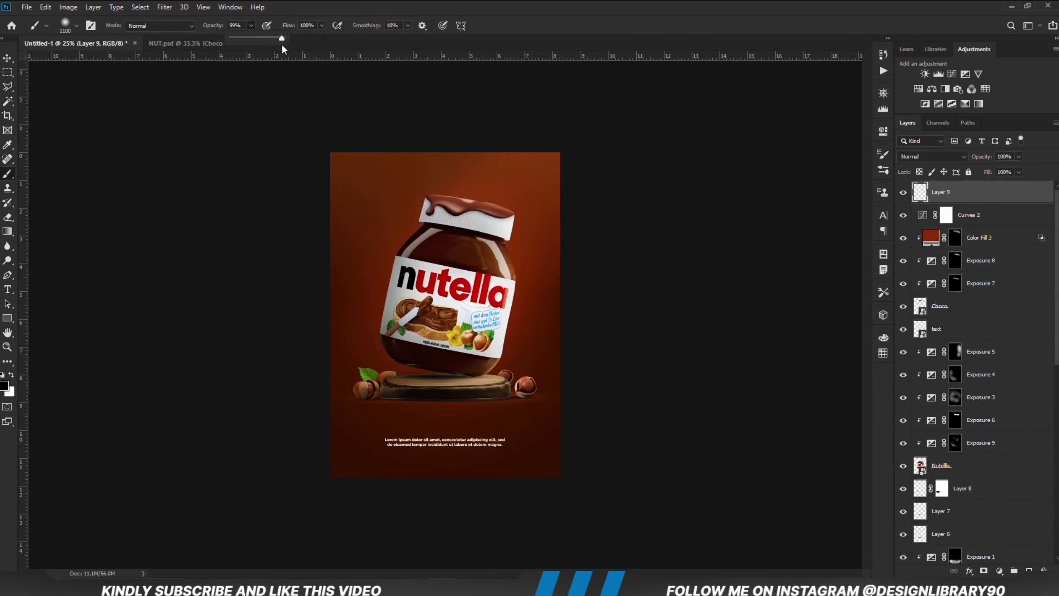
pyautogui.click(11, 375)
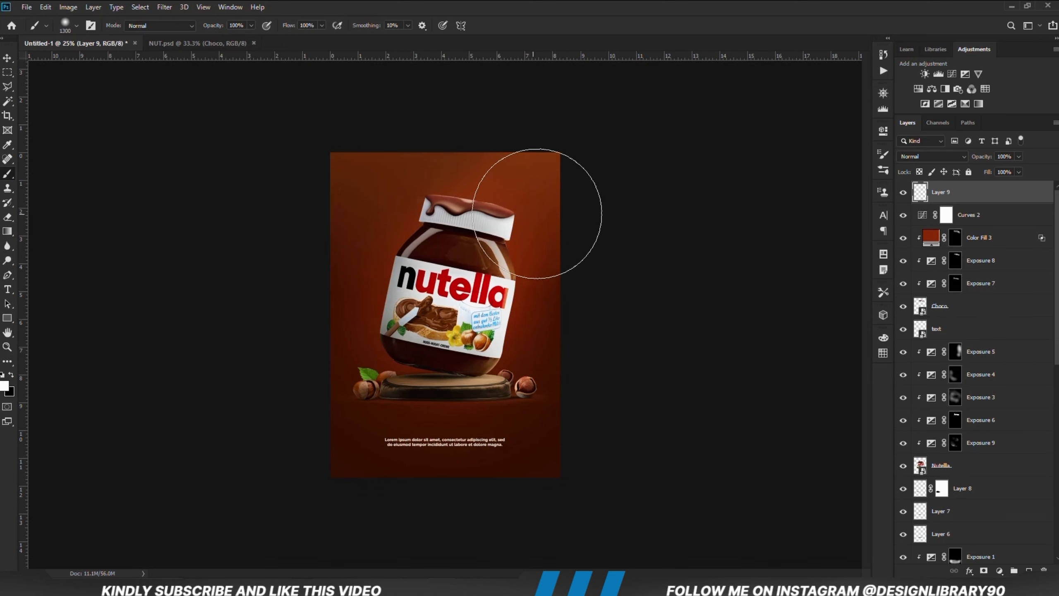
pyautogui.press(']')
pyautogui.press(']')
pyautogui.press(']')
pyautogui.press(']')
pyautogui.press(']')
pyautogui.press(']')
pyautogui.press(']')
pyautogui.press(']')
pyautogui.press(']')
pyautogui.click(538, 201)
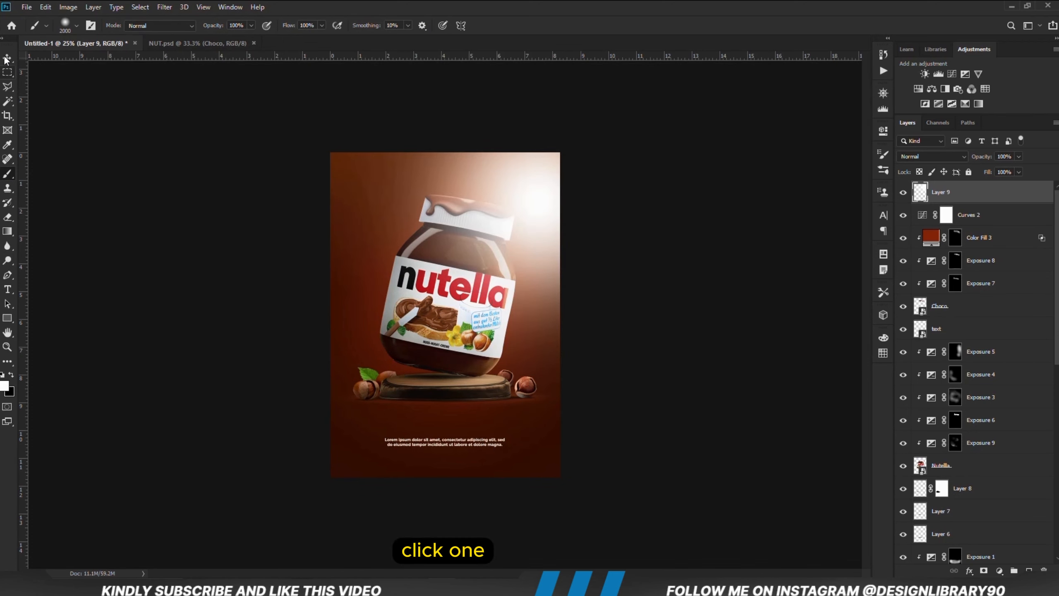
# Set the white spot layer's blend mode to Overlay and its opacity to 36%.
pyautogui.press('v')
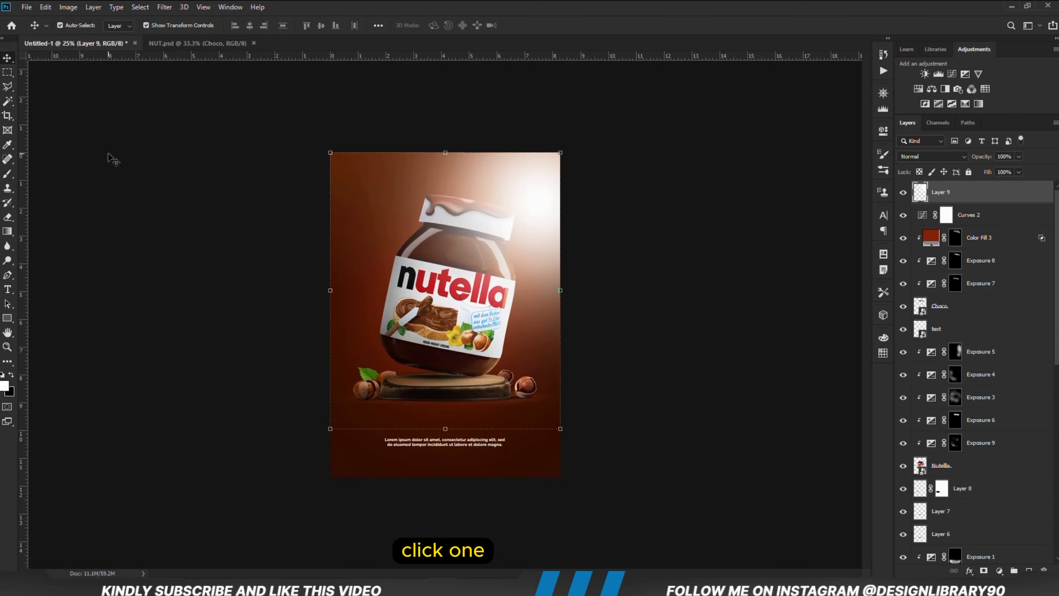
pyautogui.click(932, 156)
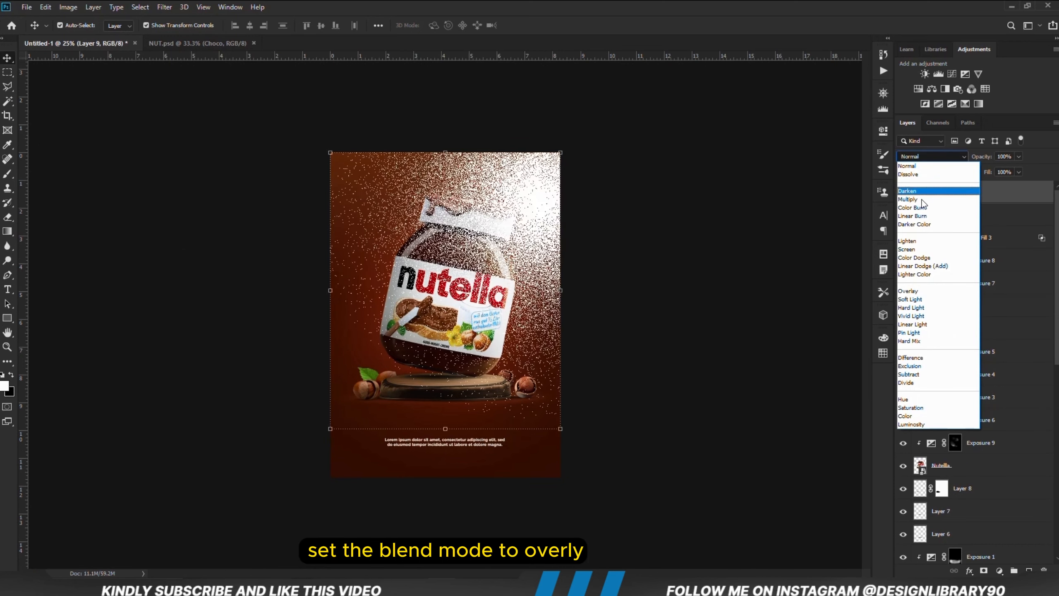
pyautogui.click(915, 292)
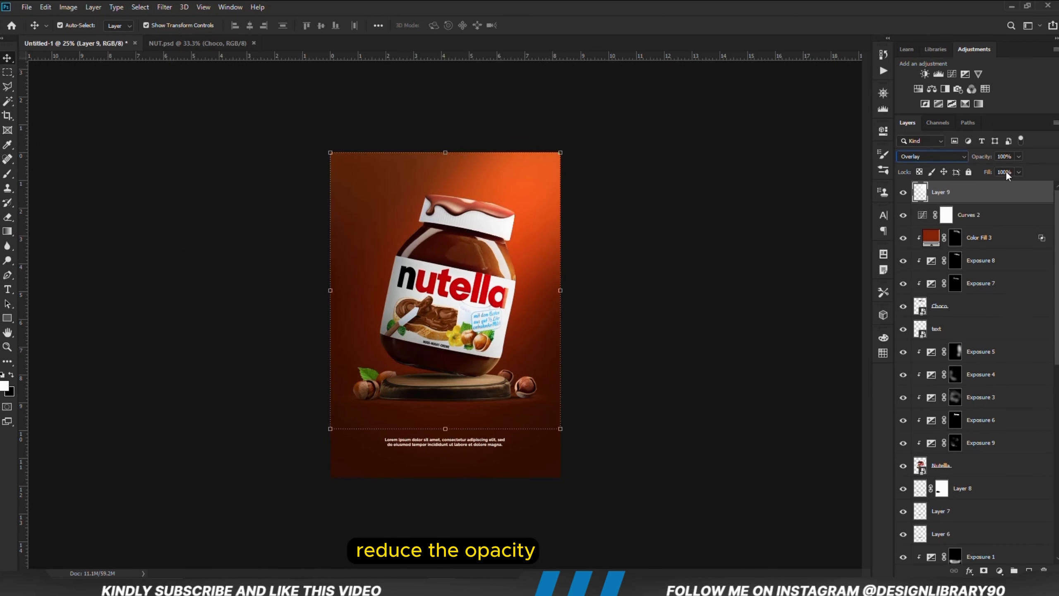
pyautogui.click(1018, 156)
pyautogui.moveTo(1021, 168); pyautogui.dragTo(986, 171)
# Scale the white glow to about 127%, shift it left and slightly down, and compare the poster with the glow off and on.
pyautogui.click(446, 429)
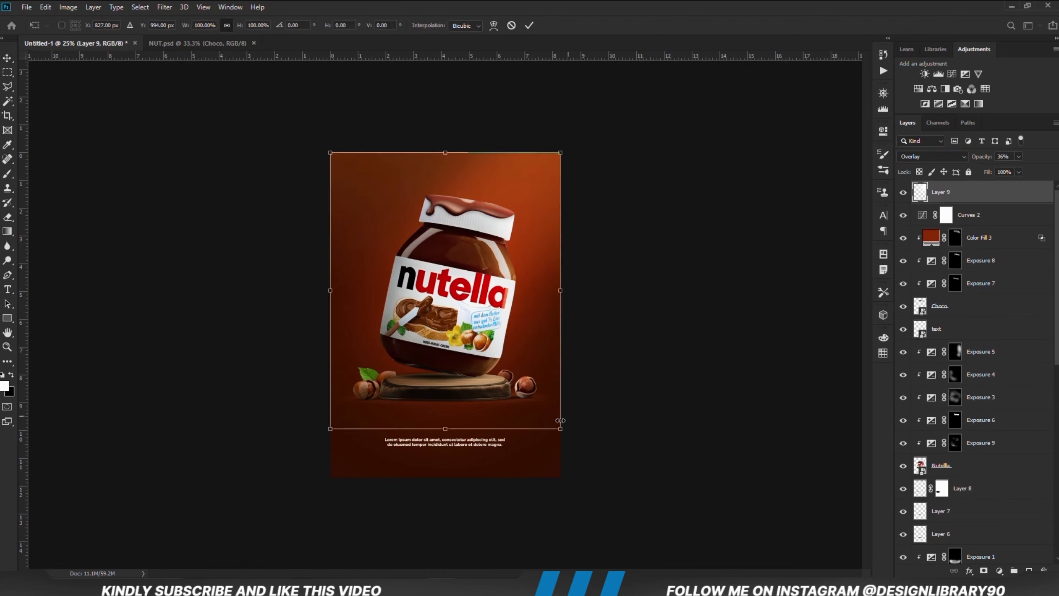
pyautogui.moveTo(561, 430); pyautogui.dragTo(600, 477)
pyautogui.moveTo(466, 153); pyautogui.dragTo(466, 128)
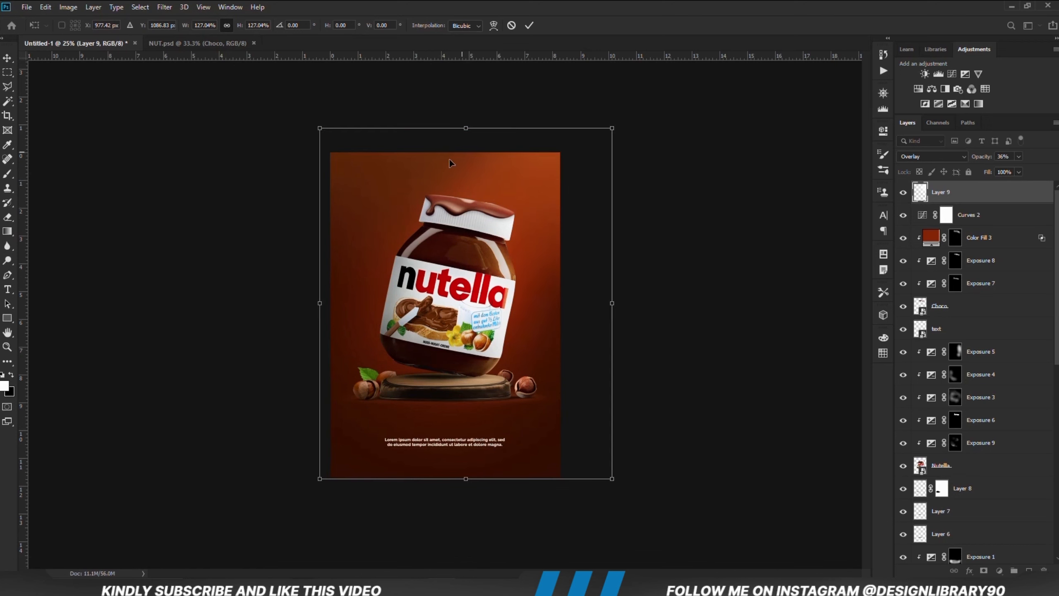
pyautogui.moveTo(512, 269); pyautogui.dragTo(468, 282)
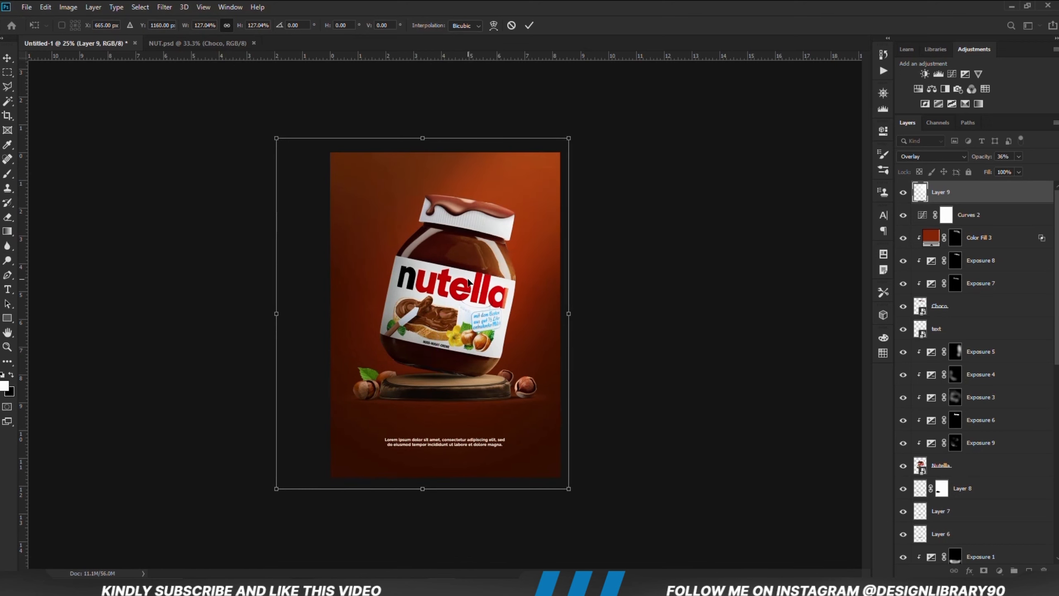
pyautogui.press('Return')
pyautogui.click(658, 315)
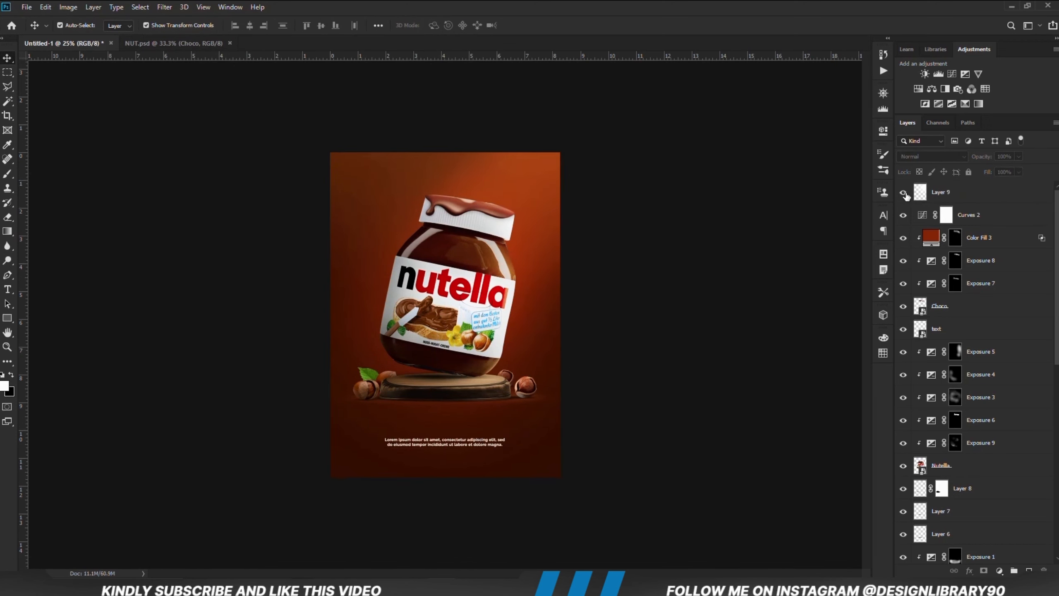
pyautogui.click(903, 193)
pyautogui.click(904, 193)
# Add a white (ffffff) Solid Color fill layer above the glow layer and set its blend mode to Overlay.
pyautogui.click(1000, 570)
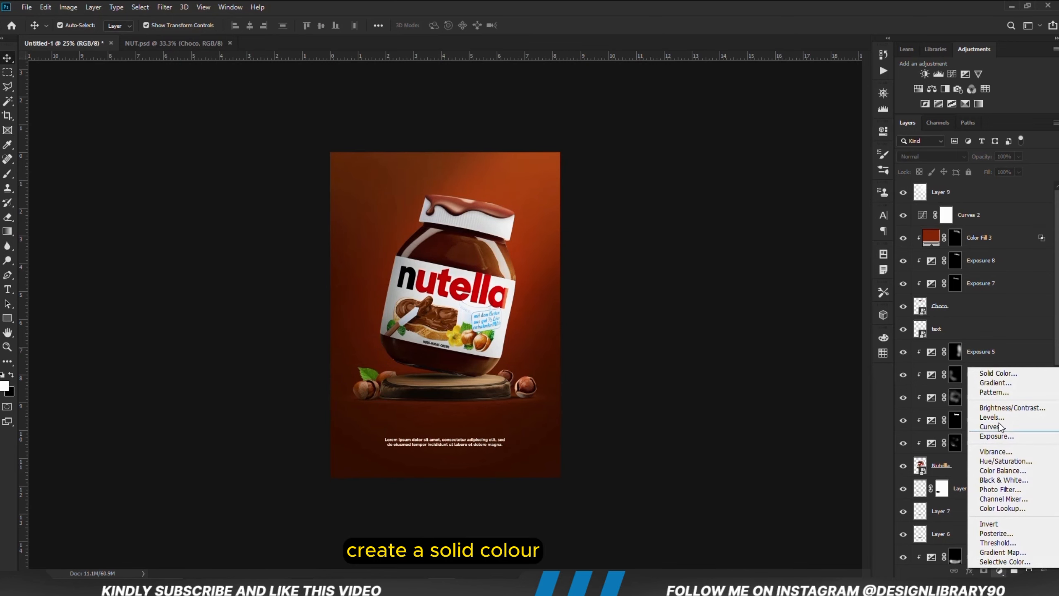
pyautogui.click(997, 377)
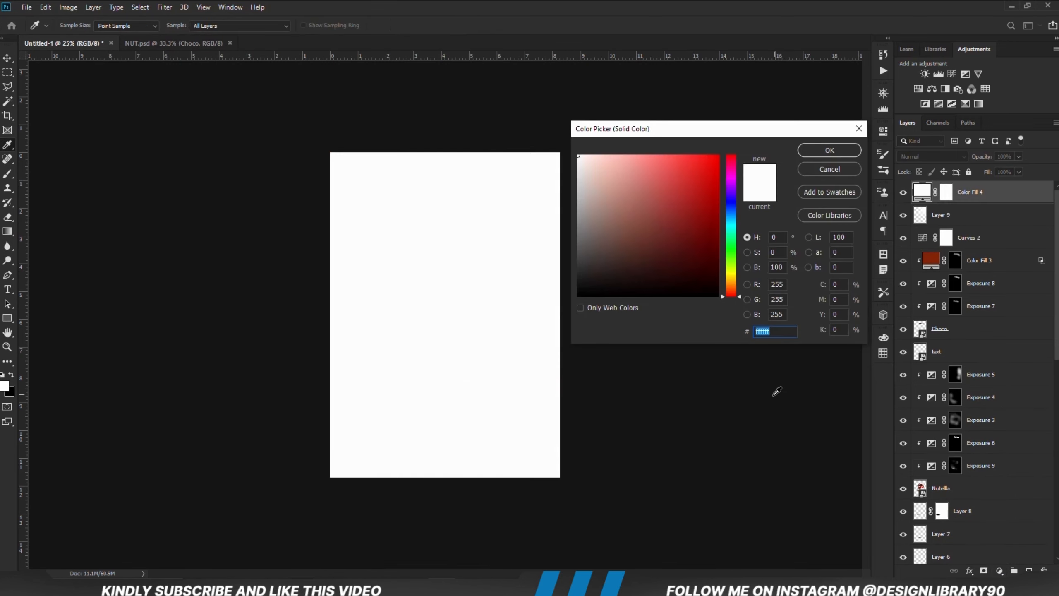
pyautogui.press('Return')
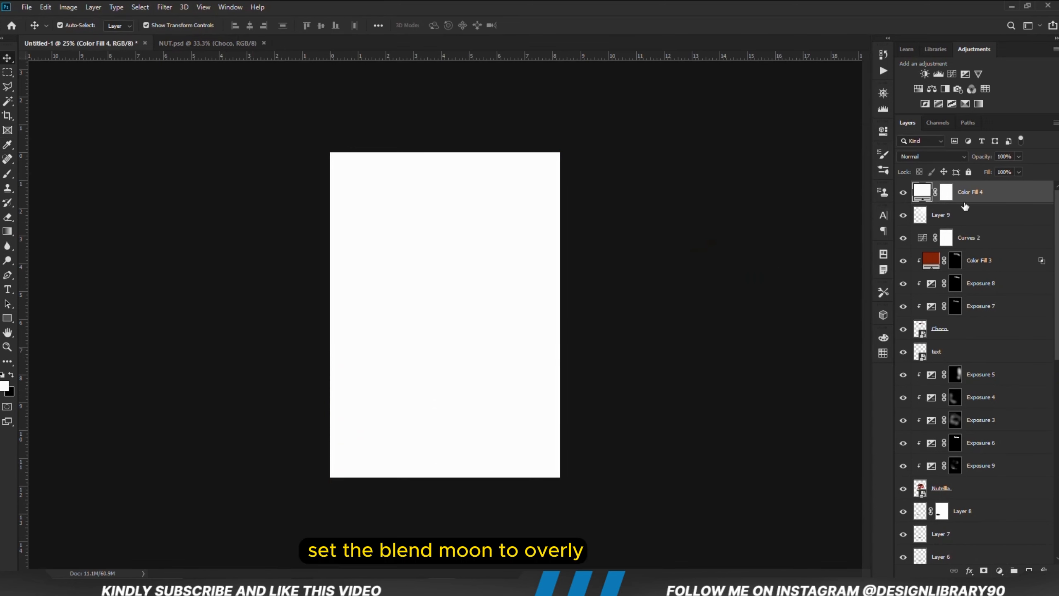
pyautogui.click(909, 158)
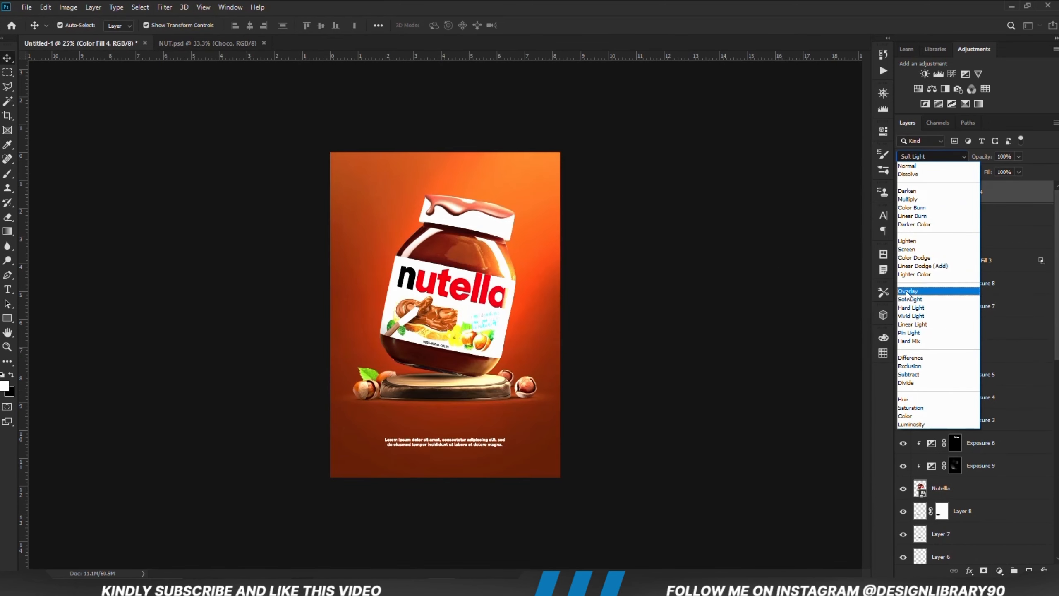
pyautogui.click(910, 287)
# Invert the new white fill layer's mask to black and set the layer's opacity to 63%.
pyautogui.click(945, 195)
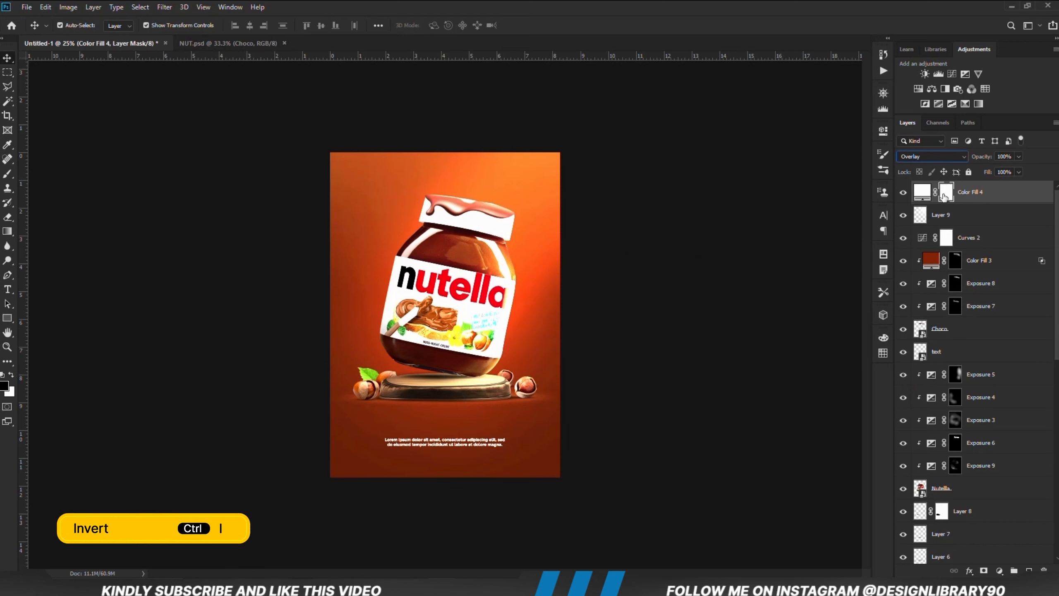
pyautogui.hotkey('ctrl', 'i')
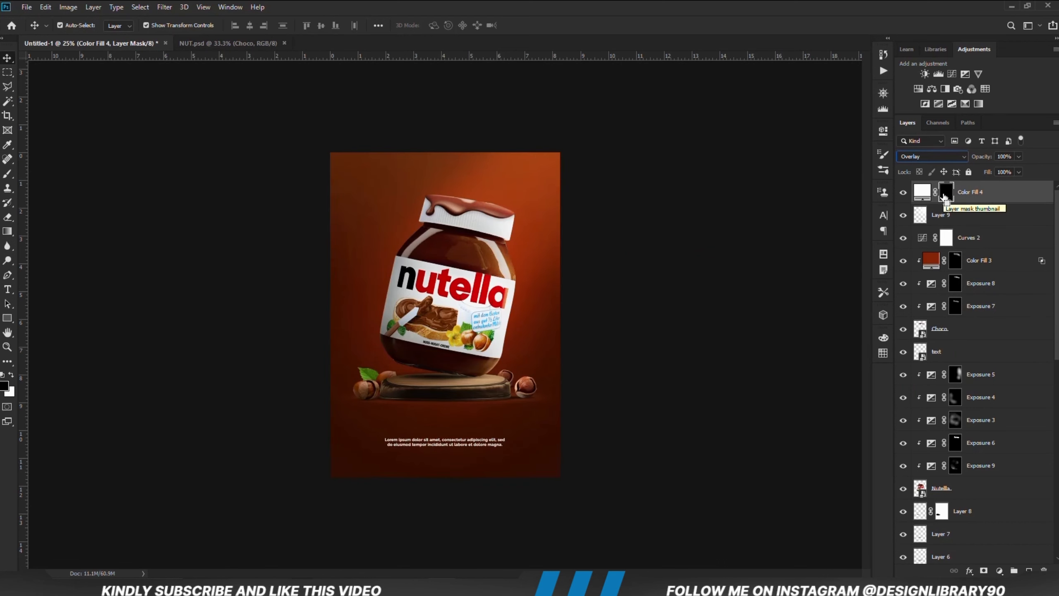
pyautogui.click(1017, 157)
# Try a soft white brush on the white fill layer's mask beside the jar at 31% opacity, reducing the brush size to 600 px.
pyautogui.rightClick(8, 173)
pyautogui.click(42, 173)
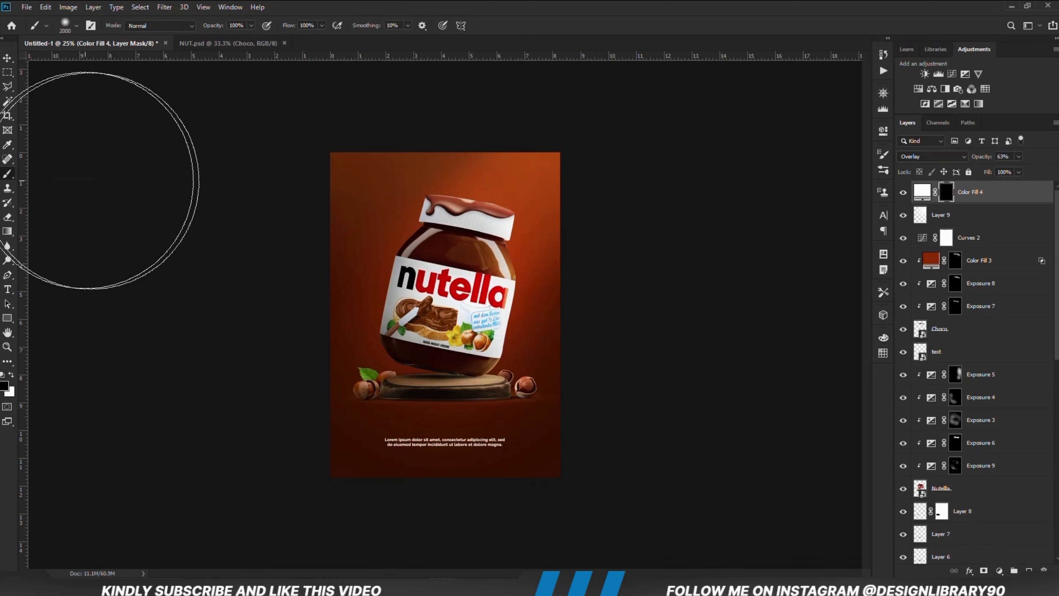
pyautogui.click(252, 26)
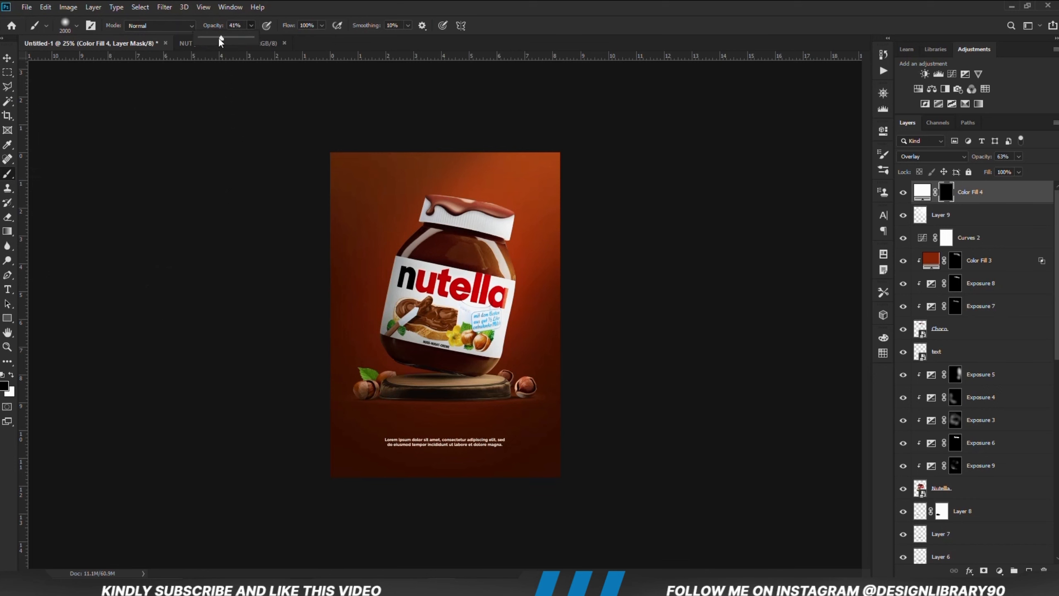
pyautogui.click(340, 2)
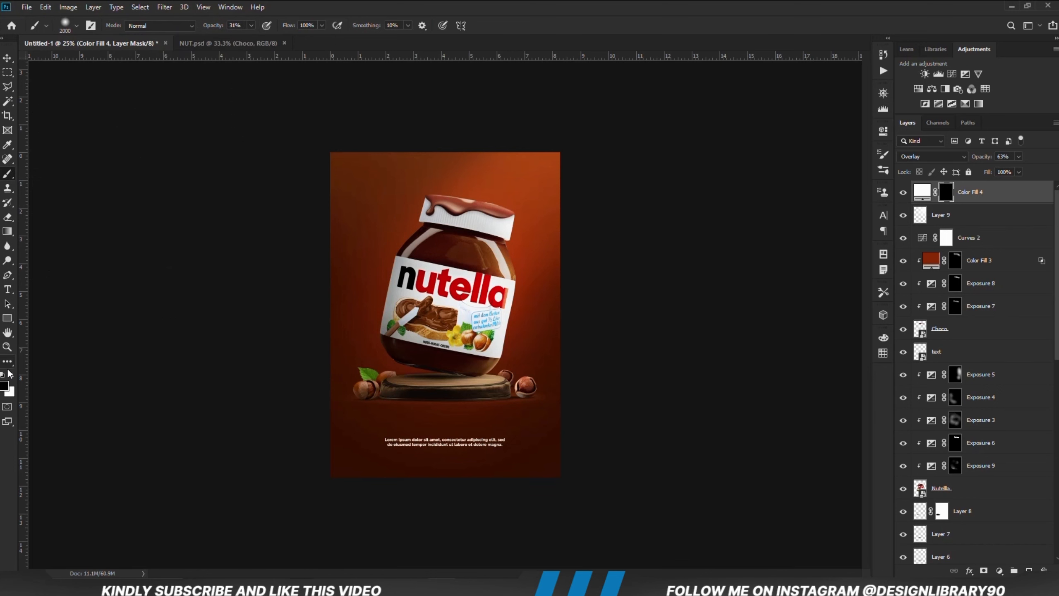
pyautogui.press('[')
pyautogui.press('[')
pyautogui.press('[')
pyautogui.press('[')
pyautogui.press('[')
pyautogui.press('[')
pyautogui.press('[')
pyautogui.press('[')
pyautogui.press('[')
pyautogui.press('[')
pyautogui.press('[')
pyautogui.press('[')
pyautogui.press('[')
pyautogui.press('[')
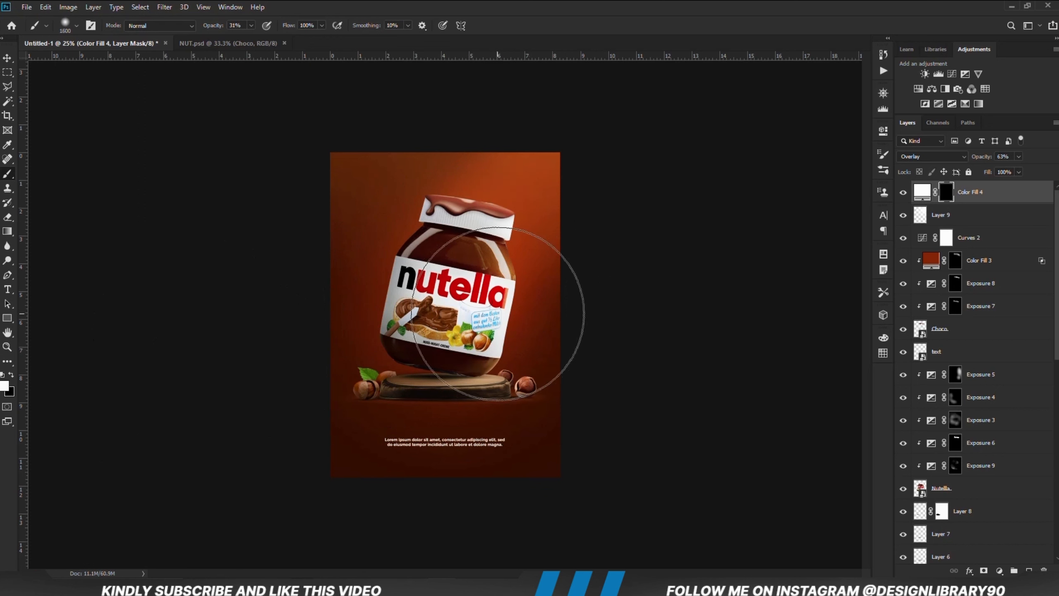
pyautogui.moveTo(512, 285); pyautogui.dragTo(508, 272)
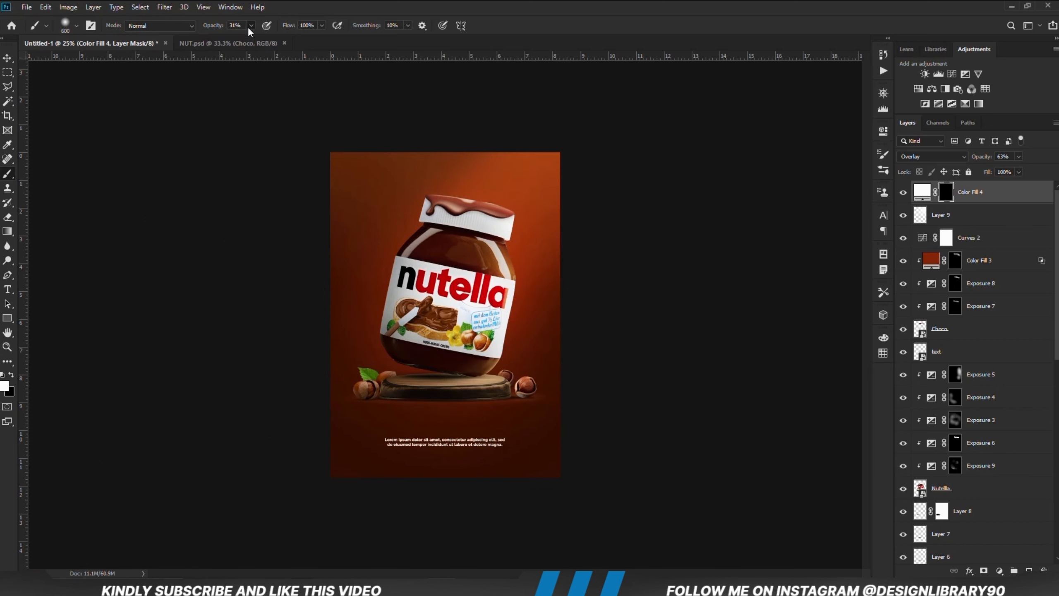
# Paint white on the fill layer's mask around the jar's lid with a 900 px brush at 11% opacity, comparing the glow off and on.
pyautogui.moveTo(251, 26); pyautogui.dragTo(241, 39)
pyautogui.press(']')
pyautogui.press(']')
pyautogui.press(']')
pyautogui.moveTo(482, 205)
pyautogui.mouseDown()
pyautogui.moveTo(536, 234)
pyautogui.moveTo(527, 272)
pyautogui.moveTo(499, 334)
pyautogui.moveTo(454, 313)
pyautogui.moveTo(481, 232)
pyautogui.moveTo(433, 175)
pyautogui.moveTo(494, 236)
pyautogui.moveTo(510, 321)
pyautogui.moveTo(534, 328)
pyautogui.moveTo(466, 333)
pyautogui.moveTo(474, 234)
pyautogui.mouseUp()
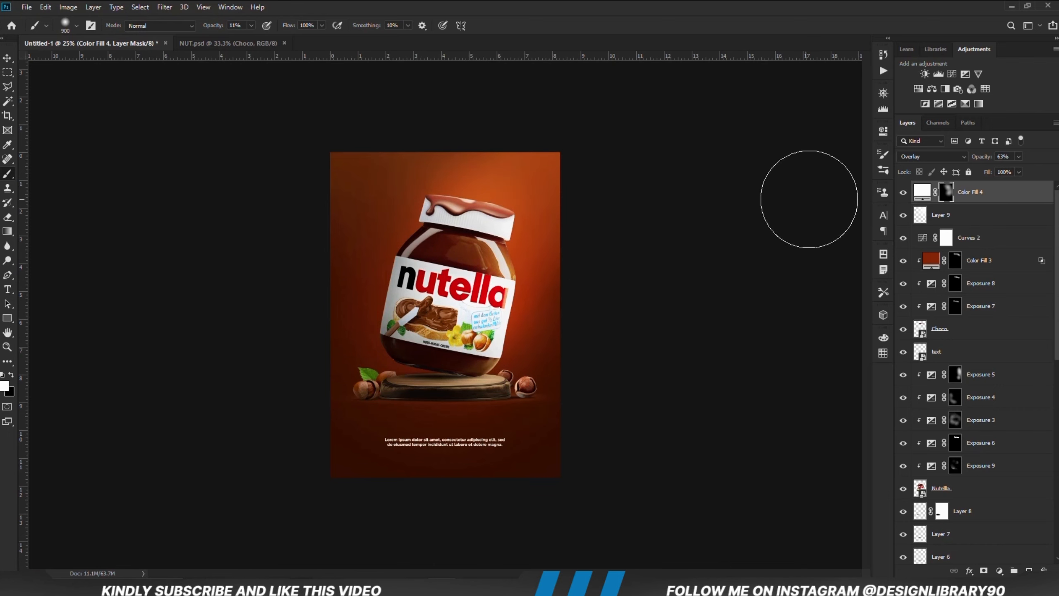
pyautogui.click(903, 196)
pyautogui.click(904, 195)
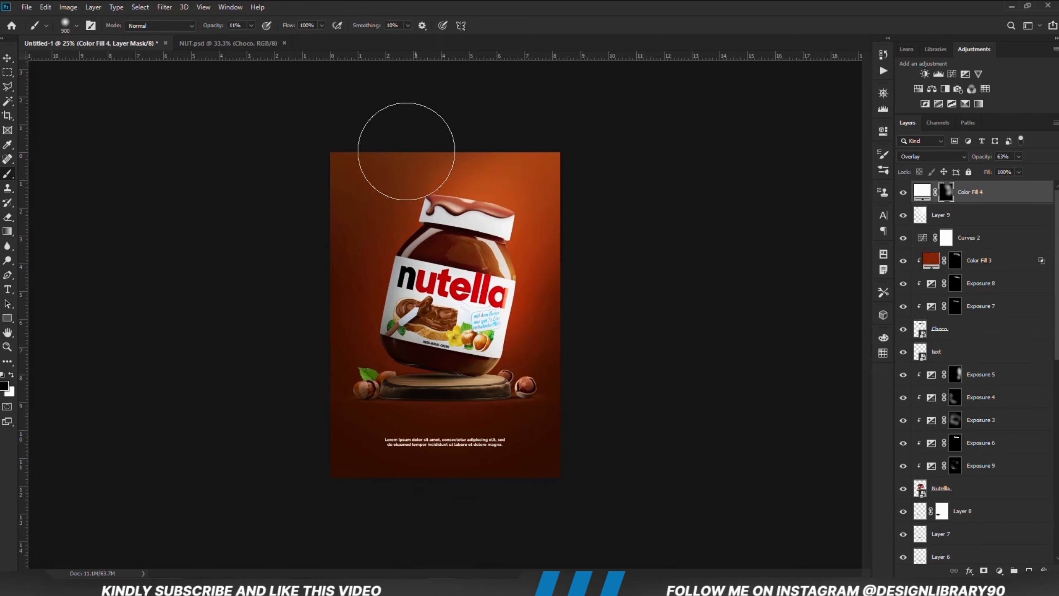
# Soften the glow over the jar's right edge by painting black on the mask at 8% opacity, comparing the layer off and on.
pyautogui.click(251, 26)
pyautogui.click(342, 5)
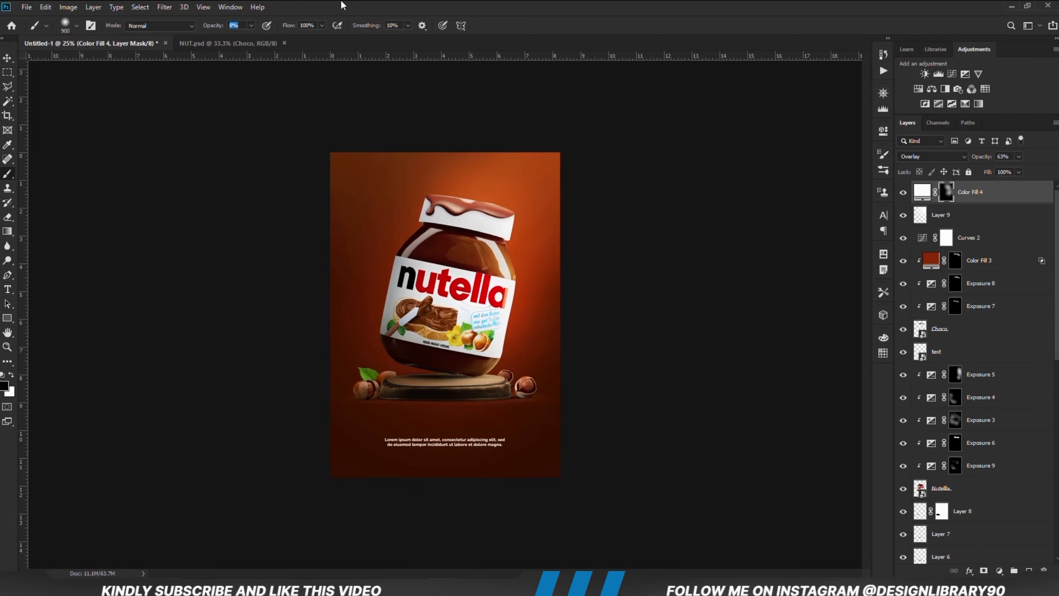
pyautogui.moveTo(514, 302)
pyautogui.mouseDown()
pyautogui.moveTo(509, 353)
pyautogui.moveTo(525, 358)
pyautogui.moveTo(541, 329)
pyautogui.moveTo(540, 278)
pyautogui.moveTo(514, 243)
pyautogui.mouseUp()
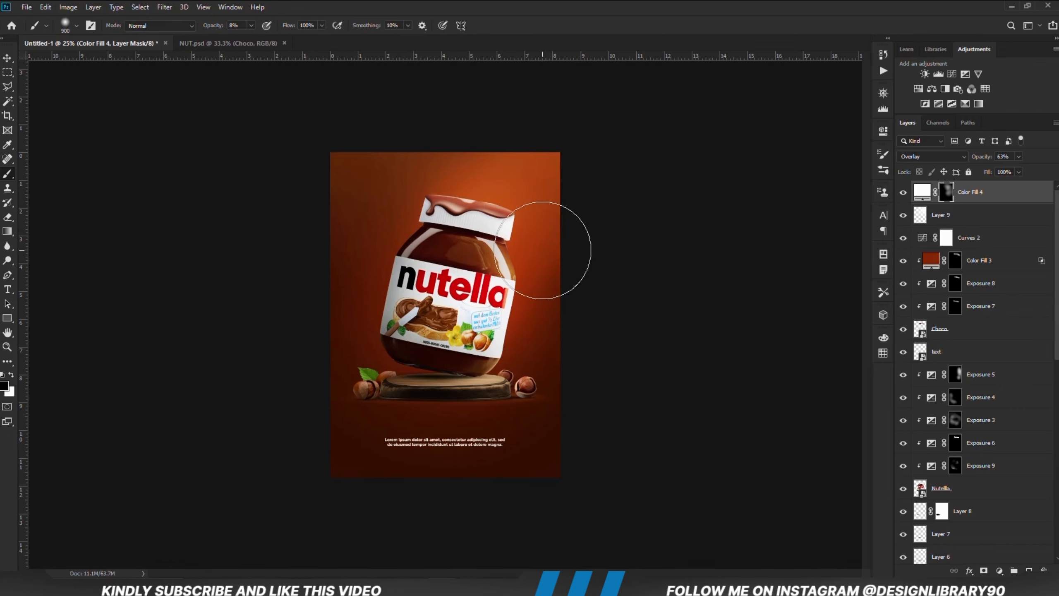
pyautogui.click(903, 193)
pyautogui.click(903, 192)
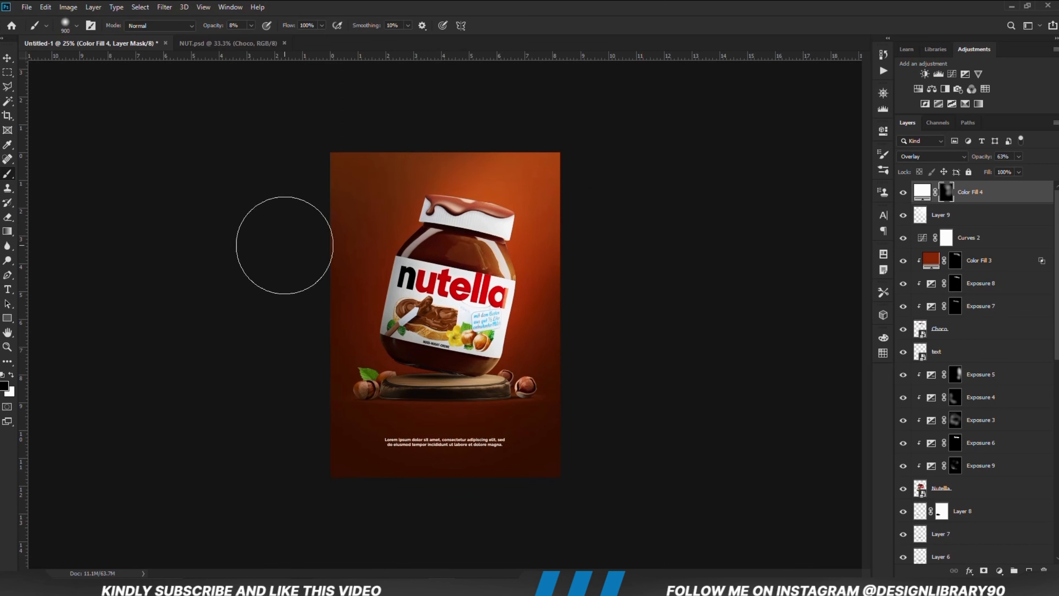
pyautogui.click(902, 193)
pyautogui.click(903, 193)
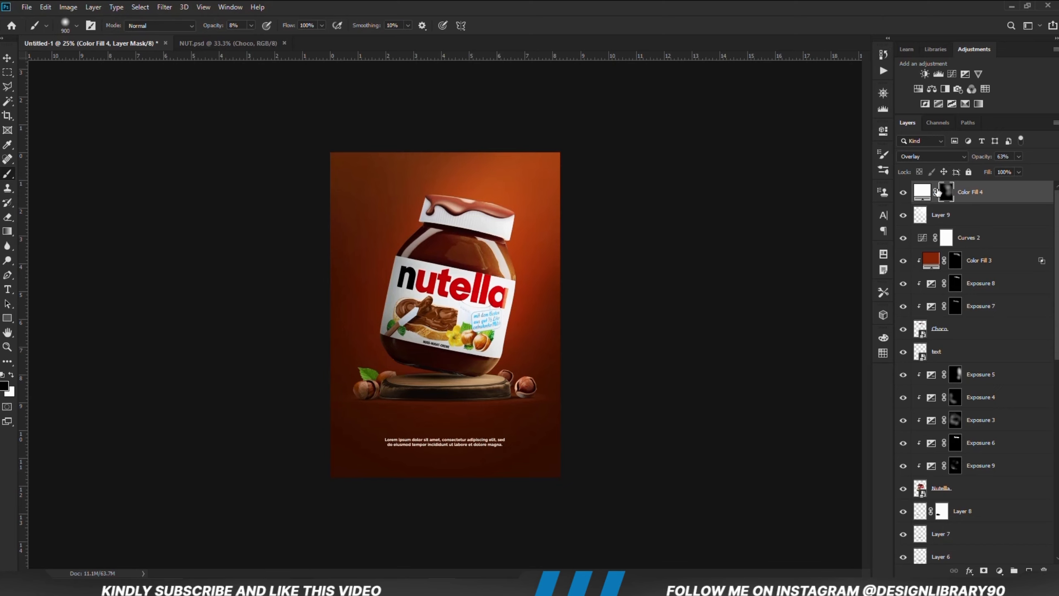
# Lower the white fill layer's opacity to 49%, compare the poster with it off and on, and deselect the layer.
pyautogui.moveTo(1017, 165); pyautogui.dragTo(1016, 169)
pyautogui.moveTo(1012, 170); pyautogui.dragTo(1012, 171)
pyautogui.click(904, 195)
pyautogui.click(904, 194)
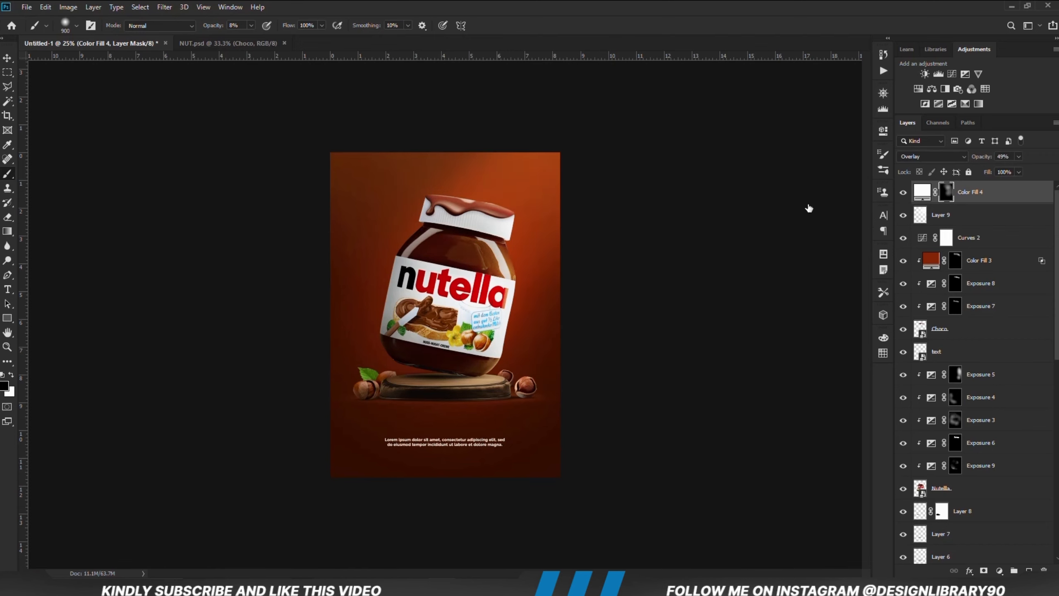
pyautogui.press('v')
pyautogui.click(173, 193)
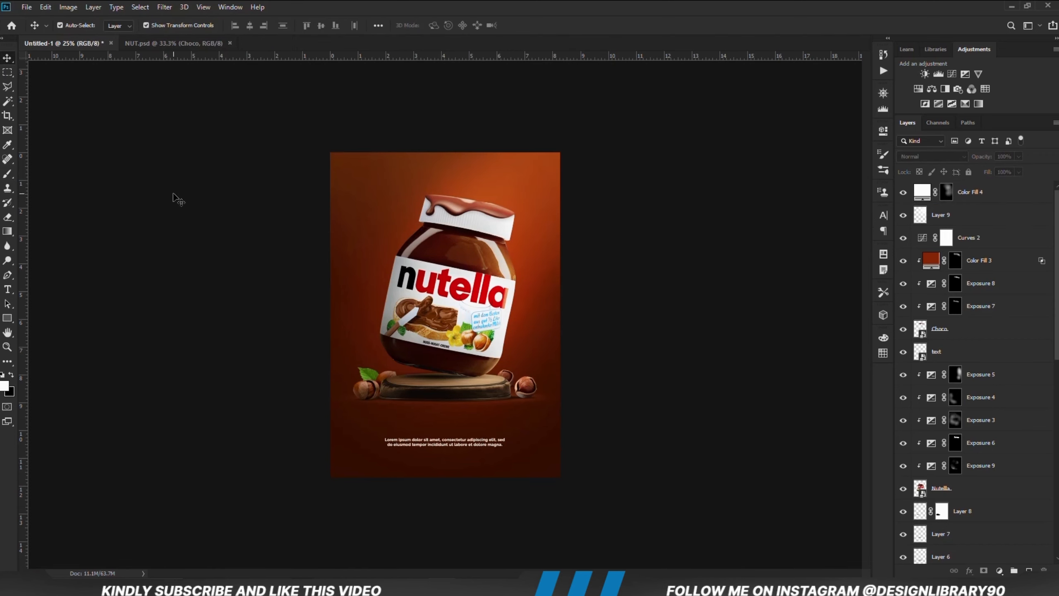
# Target the Color Fill 1 copy layer's mask for painting and flatten the brush tip to 12% roundness.
pyautogui.moveTo(1053, 294); pyautogui.dragTo(1053, 496)
pyautogui.click(965, 484)
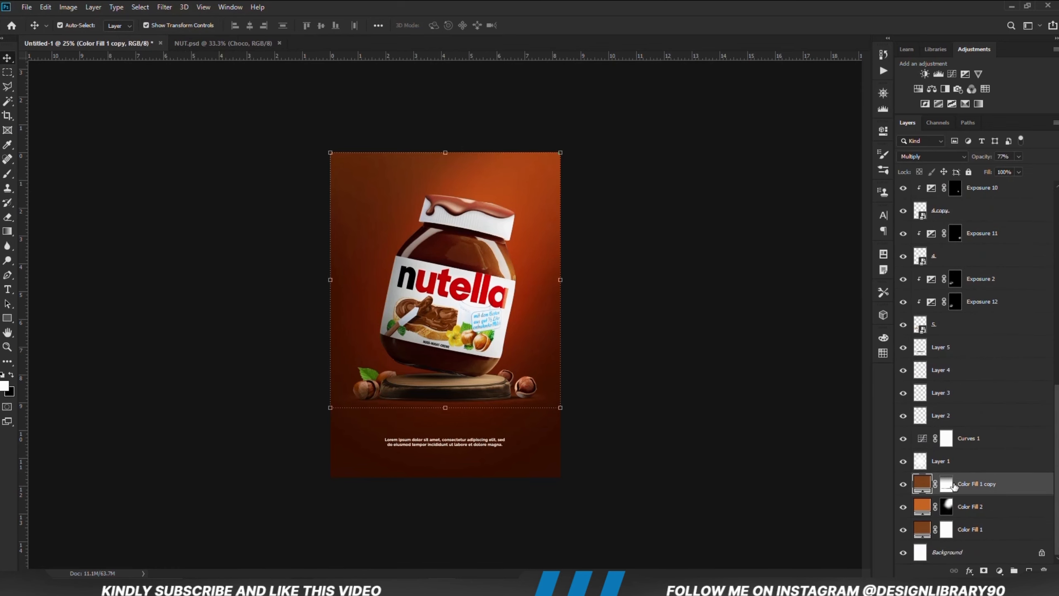
pyautogui.click(946, 483)
pyautogui.moveTo(7, 173); pyautogui.dragTo(63, 177)
pyautogui.rightClick(466, 335)
pyautogui.click(430, 286)
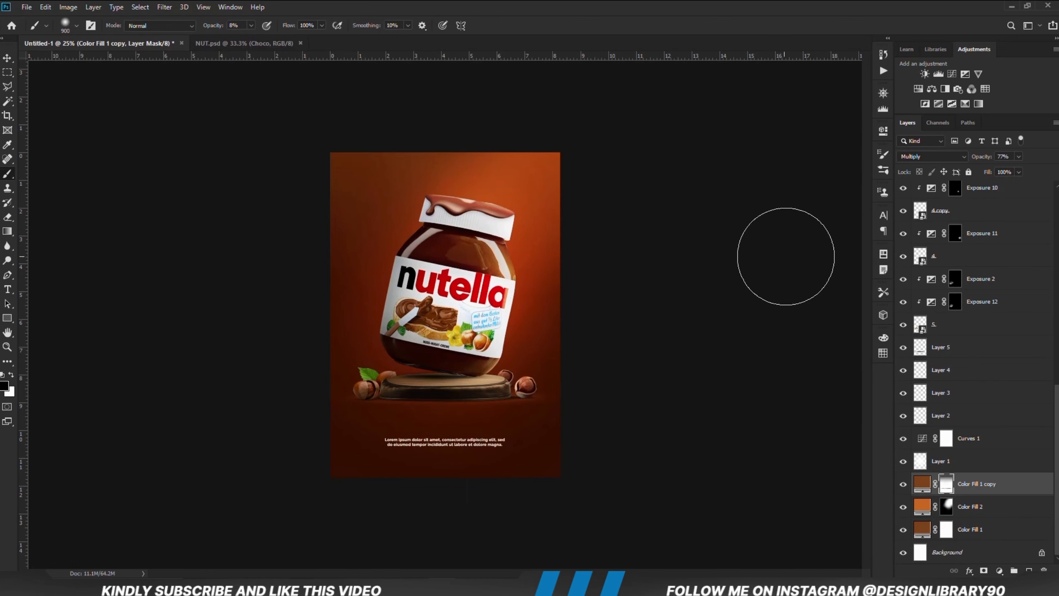
pyautogui.click(884, 155)
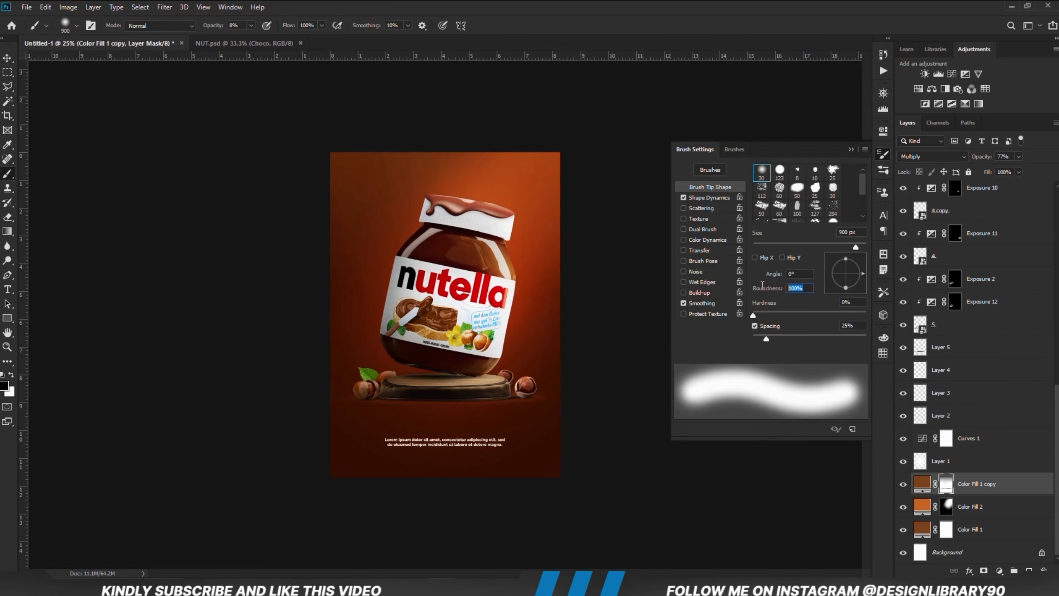
pyautogui.write('12')
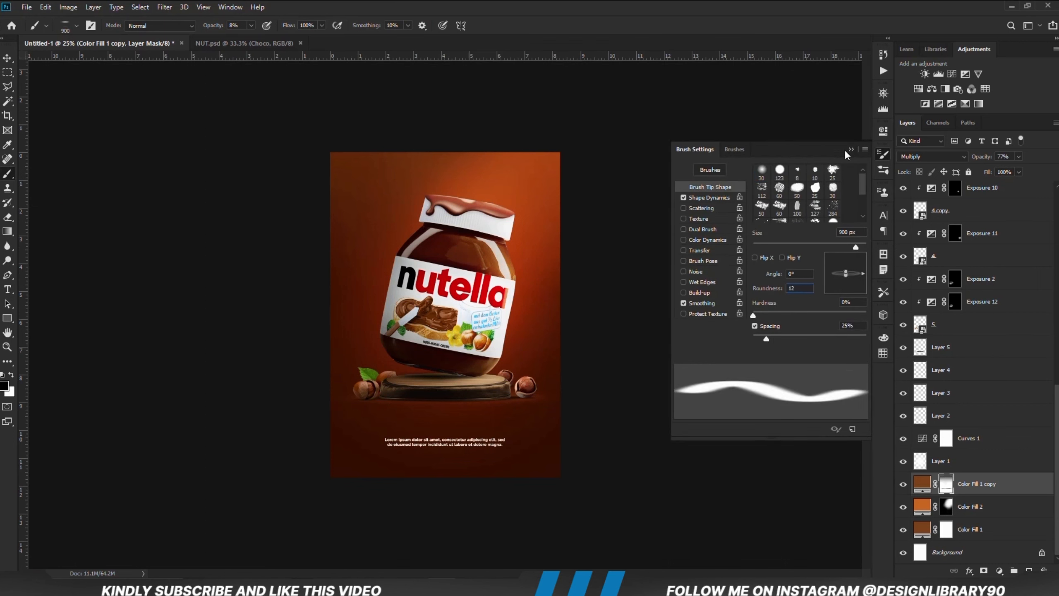
pyautogui.click(850, 149)
# Retouch the Color Fill 1 copy mask along the ground below the podium with the flat brush at 11% opacity and 800 px.
pyautogui.moveTo(251, 26); pyautogui.dragTo(253, 39)
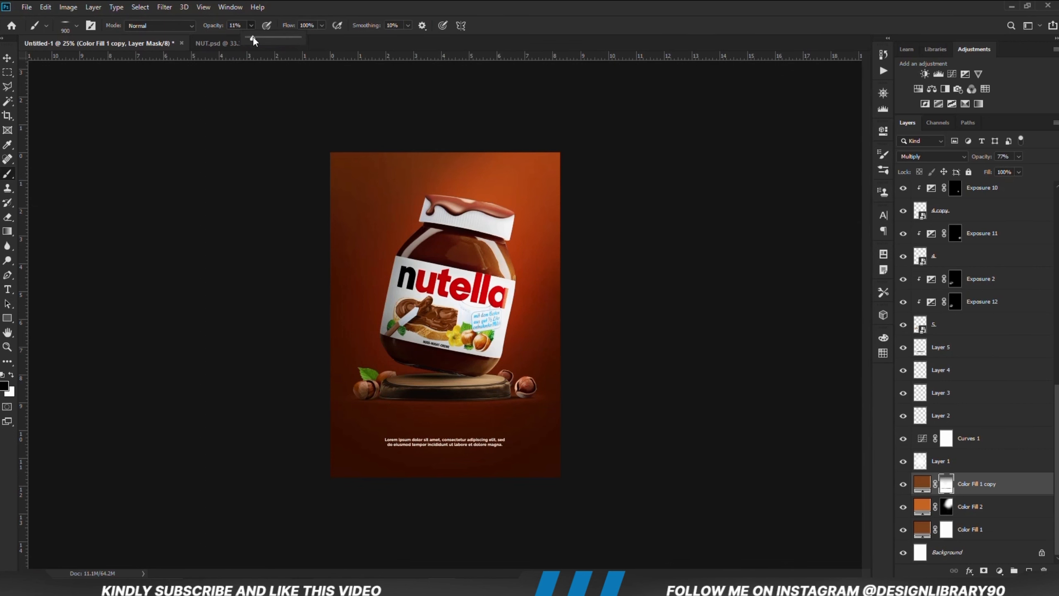
pyautogui.press(']')
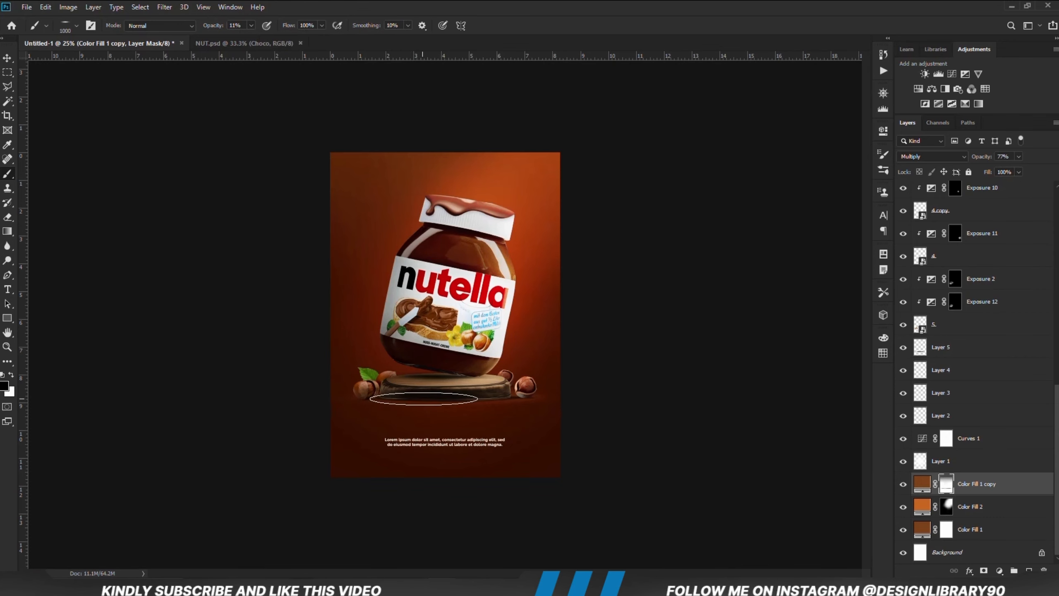
pyautogui.press('[')
pyautogui.press('[')
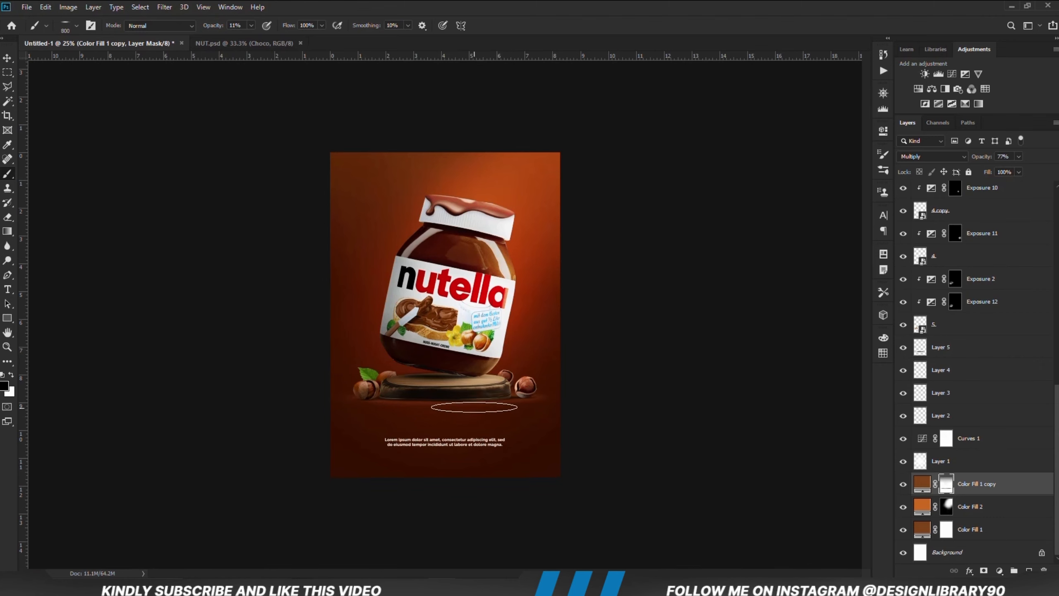
pyautogui.press('x')
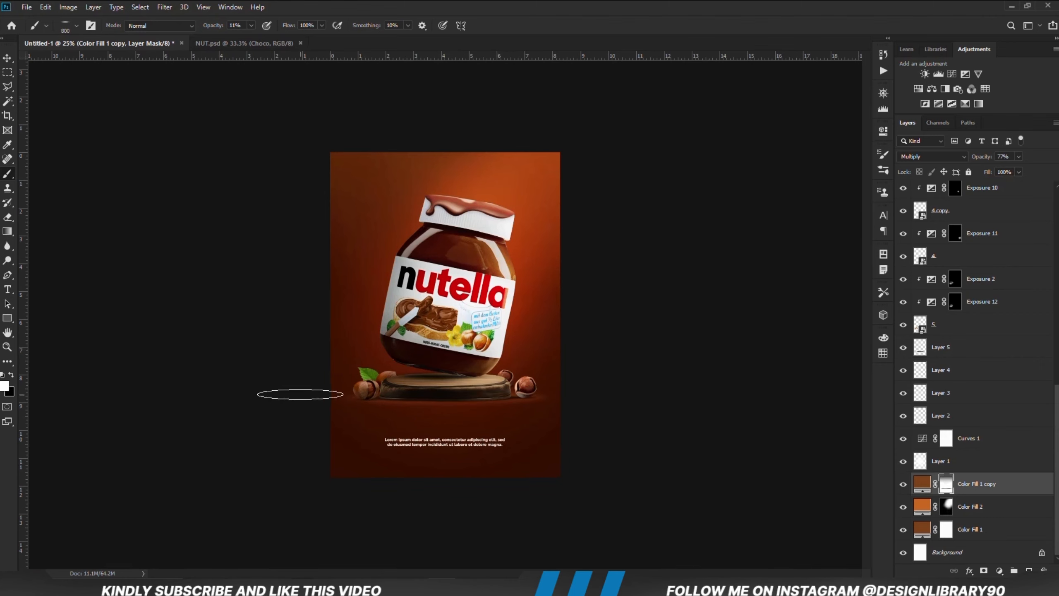
pyautogui.press('v')
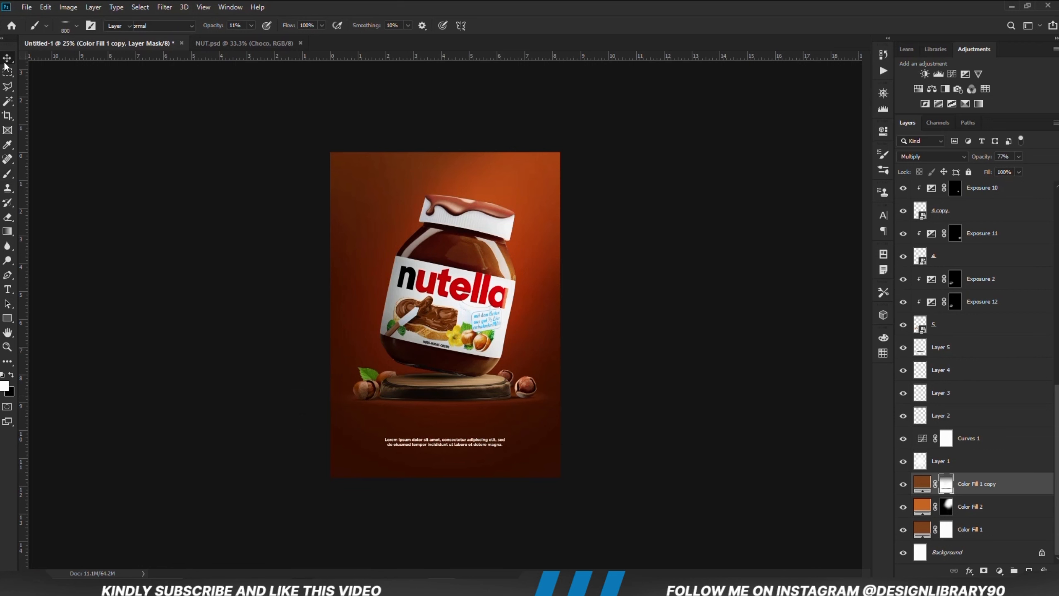
pyautogui.click(160, 260)
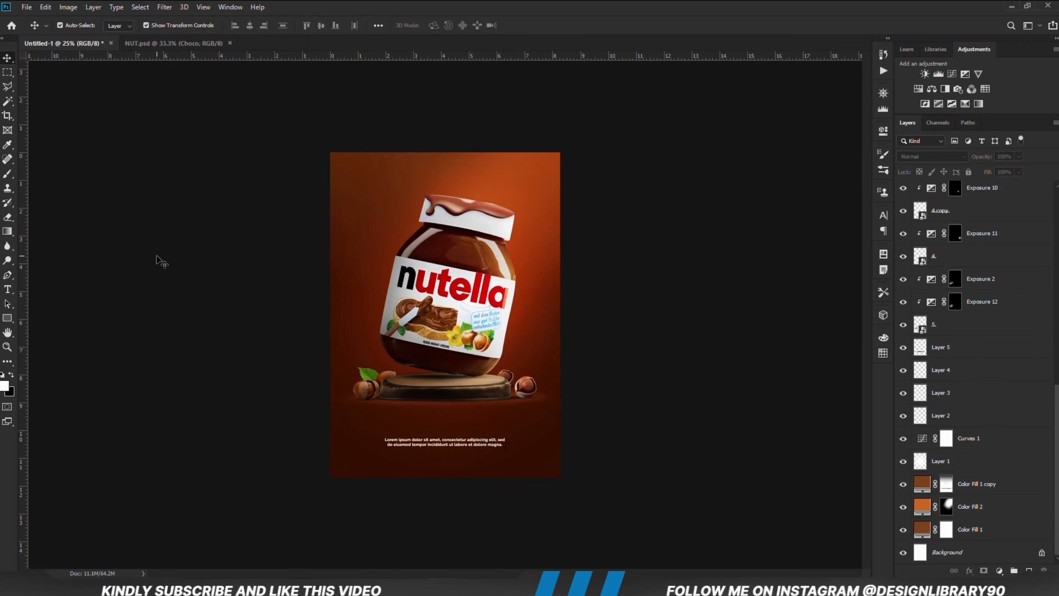
# Copy the dark dust-and-light texture from NUT.psd into the poster as the uppermost layer.
pyautogui.click(160, 47)
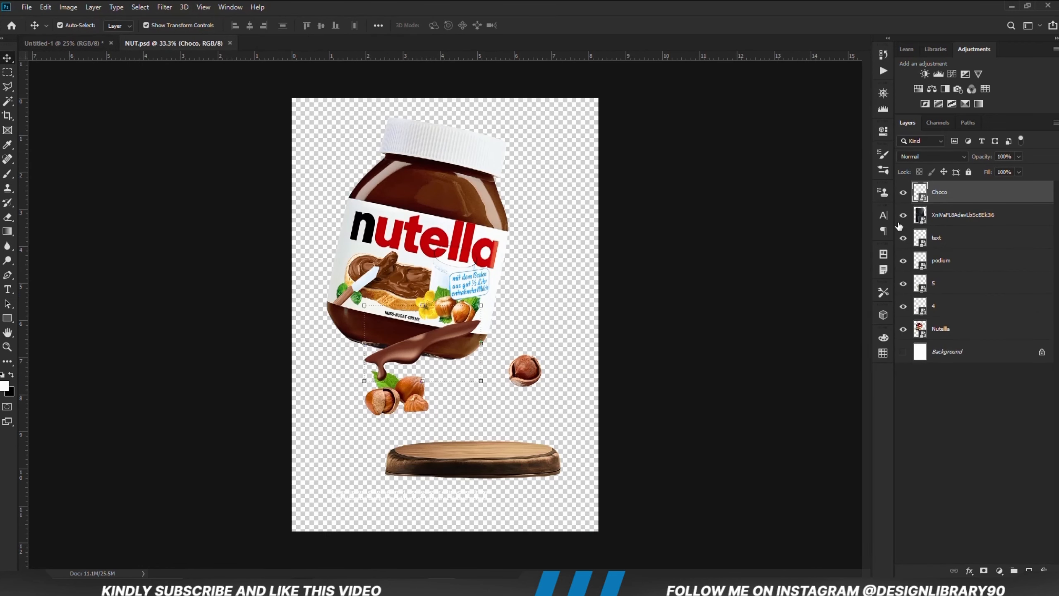
pyautogui.moveTo(422, 311); pyautogui.dragTo(422, 285)
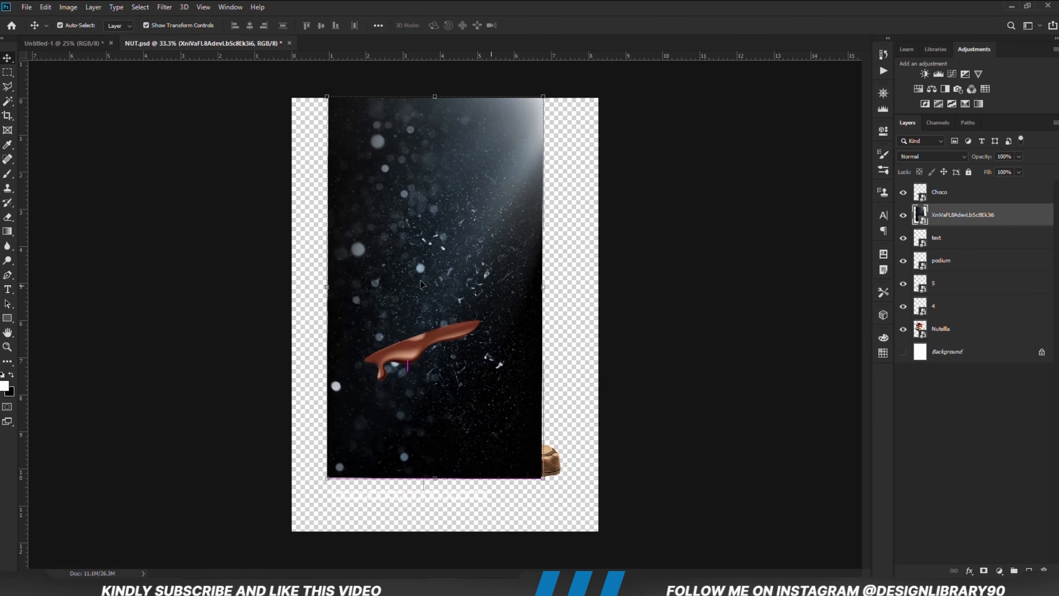
pyautogui.click(77, 45)
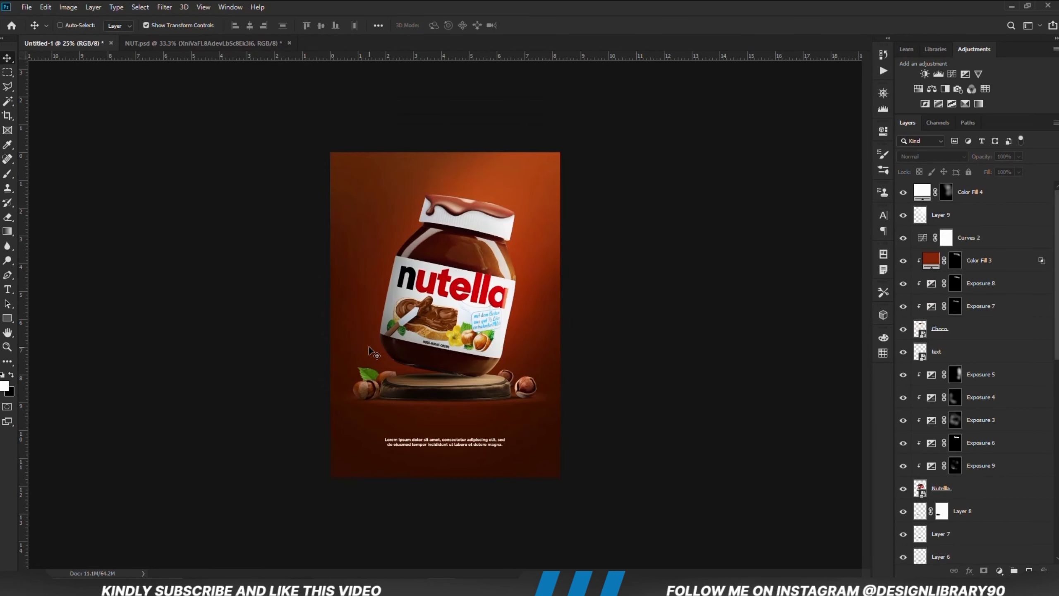
pyautogui.hotkey('ctrl', 'v')
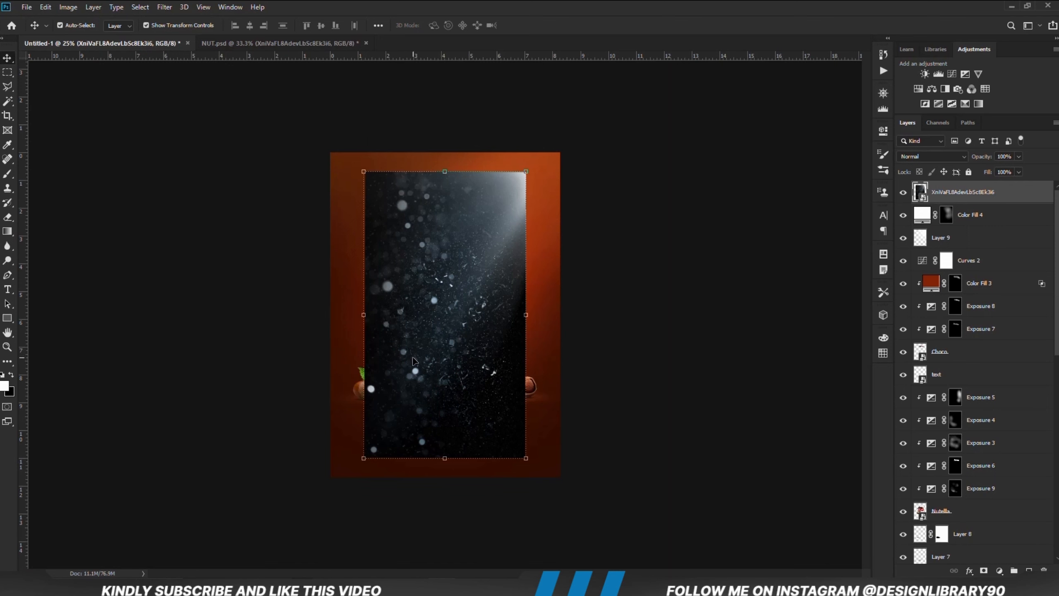
# Convert the dust texture to a smart object, scale it up slightly beyond the poster's edges, and shift it slightly upward.
pyautogui.rightClick(958, 201)
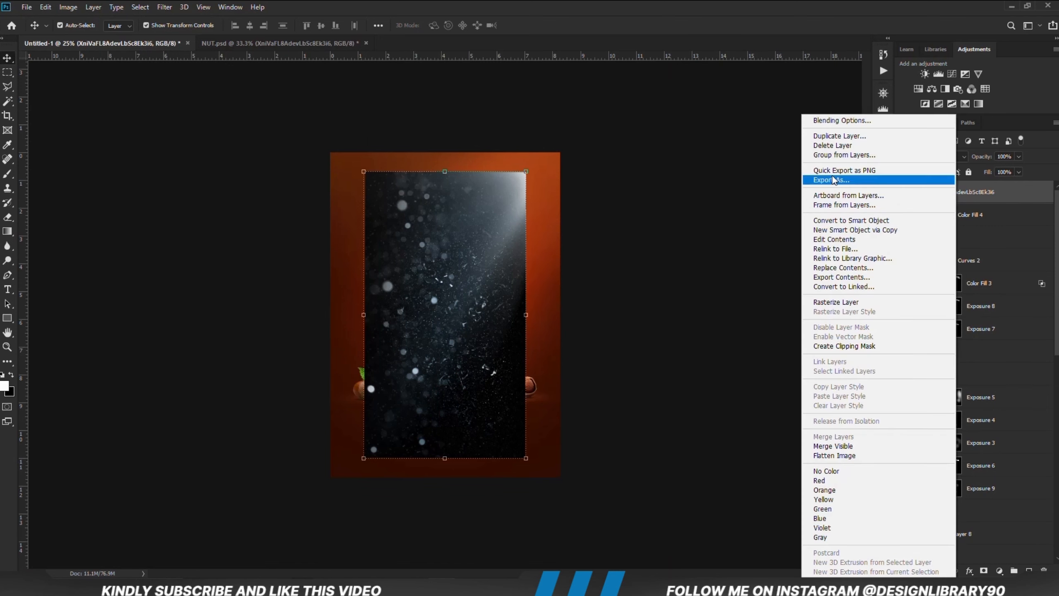
pyautogui.click(829, 220)
pyautogui.hotkey('ctrl', 't')
pyautogui.moveTo(444, 172); pyautogui.dragTo(444, 138)
pyautogui.moveTo(445, 458); pyautogui.dragTo(444, 530)
pyautogui.moveTo(540, 344); pyautogui.dragTo(545, 365)
pyautogui.moveTo(338, 353); pyautogui.dragTo(326, 354)
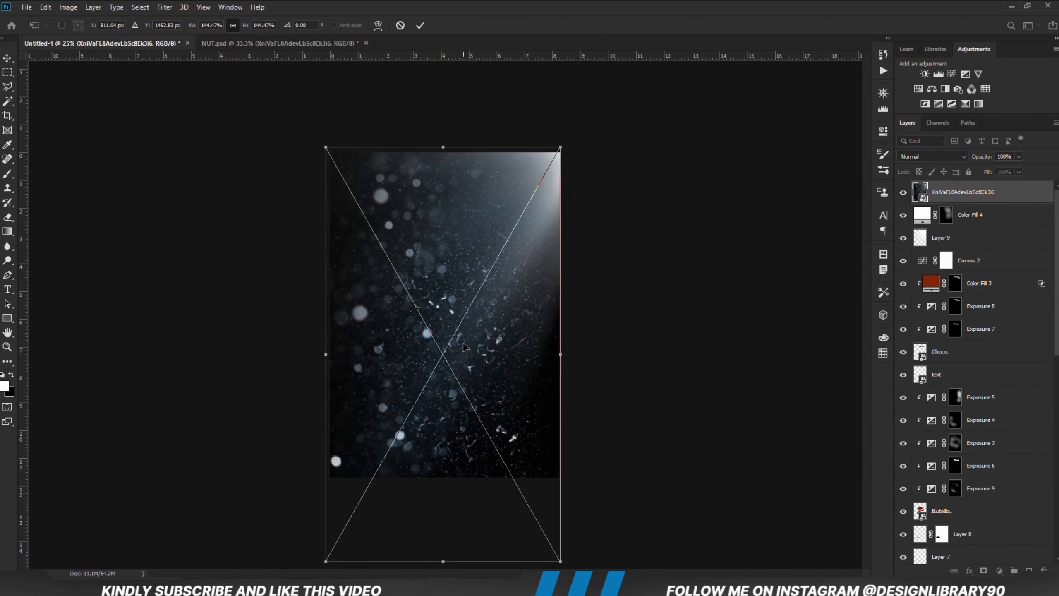
pyautogui.moveTo(560, 354); pyautogui.dragTo(569, 353)
pyautogui.press('Return')
pyautogui.moveTo(513, 285); pyautogui.dragTo(507, 272)
# Set the dust texture's blend mode to Screen and clip a Levels adjustment to it that darkens its shadows.
pyautogui.click(932, 156)
pyautogui.click(906, 249)
pyautogui.click(999, 570)
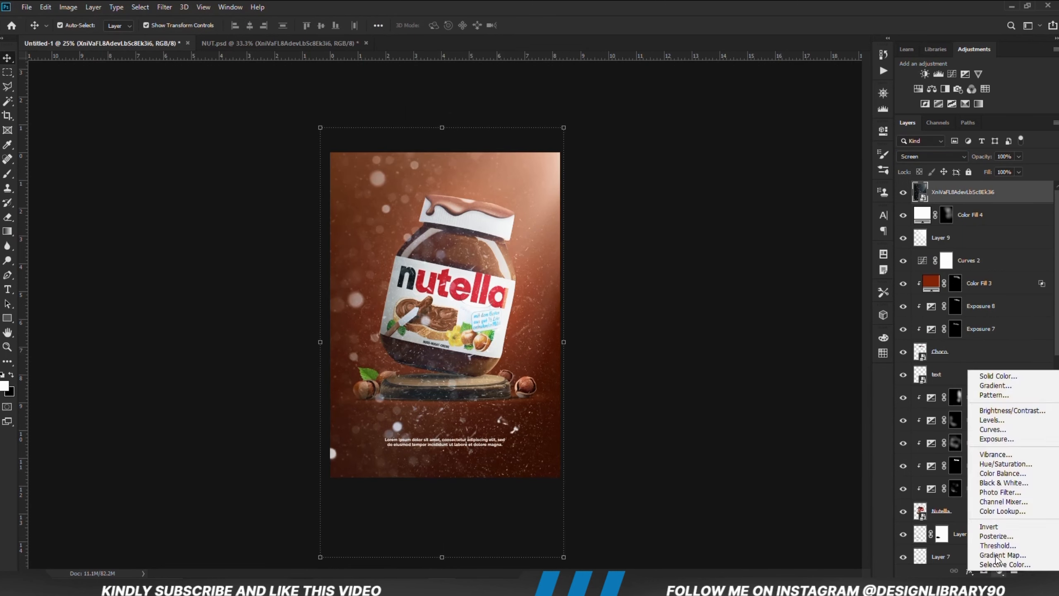
pyautogui.click(993, 420)
pyautogui.click(787, 316)
pyautogui.moveTo(740, 244); pyautogui.dragTo(758, 245)
pyautogui.click(857, 126)
# Tint the dust texture orange with a clipped, colorized Hue/Saturation adjustment at hue 15 and saturation 57.
pyautogui.click(976, 221)
pyautogui.click(999, 570)
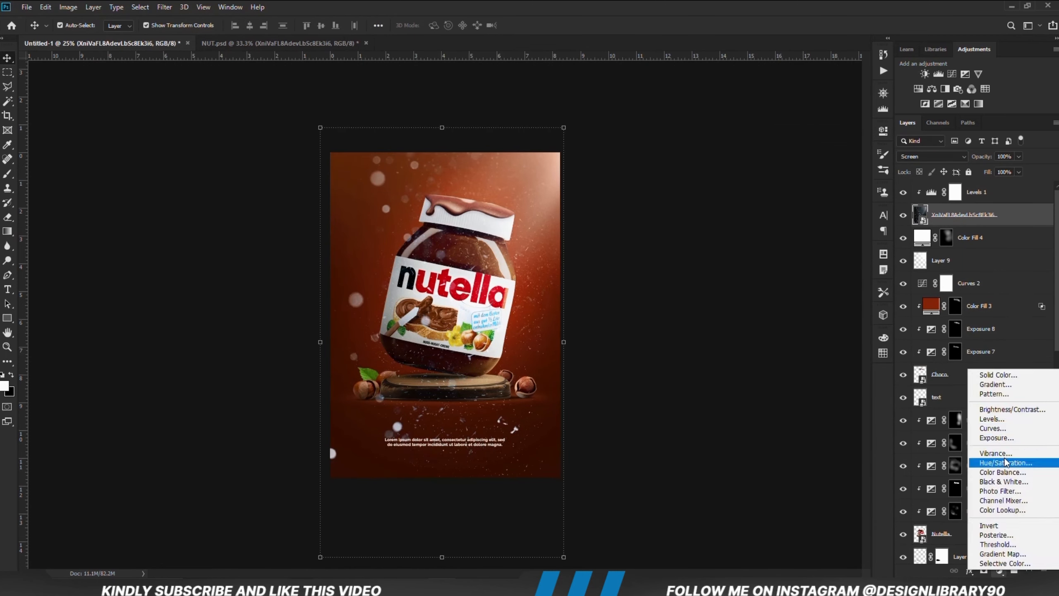
pyautogui.click(959, 458)
pyautogui.click(777, 263)
pyautogui.moveTo(723, 204)
pyautogui.mouseDown()
pyautogui.moveTo(786, 226)
pyautogui.moveTo(726, 205)
pyautogui.mouseUp()
pyautogui.moveTo(787, 228); pyautogui.dragTo(797, 227)
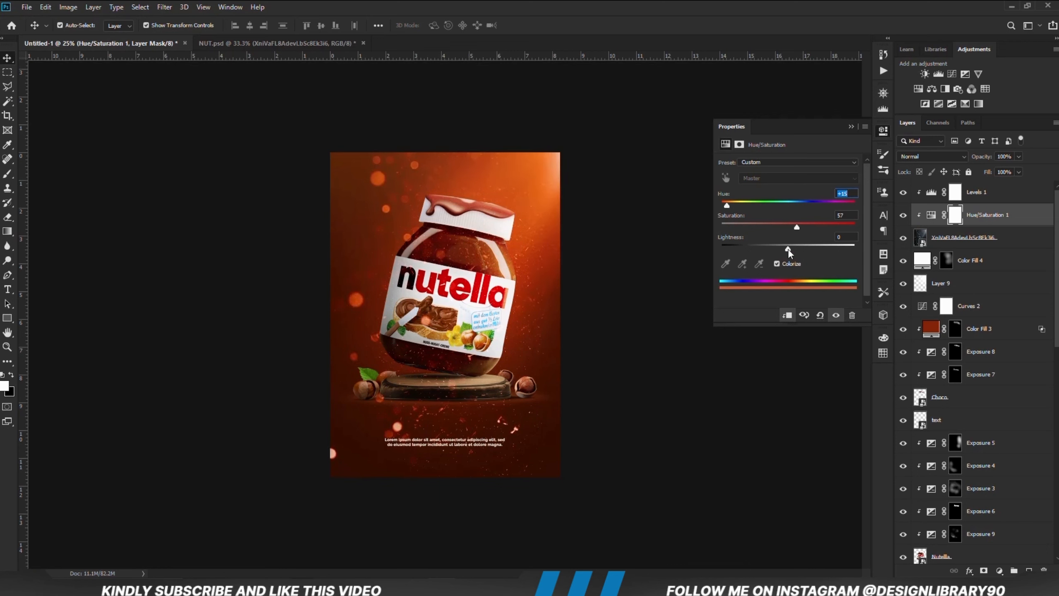
pyautogui.click(851, 127)
# Add a layer mask to the dust texture and invert it to black.
pyautogui.click(975, 237)
pyautogui.click(984, 570)
pyautogui.hotkey('ctrl', 'i')
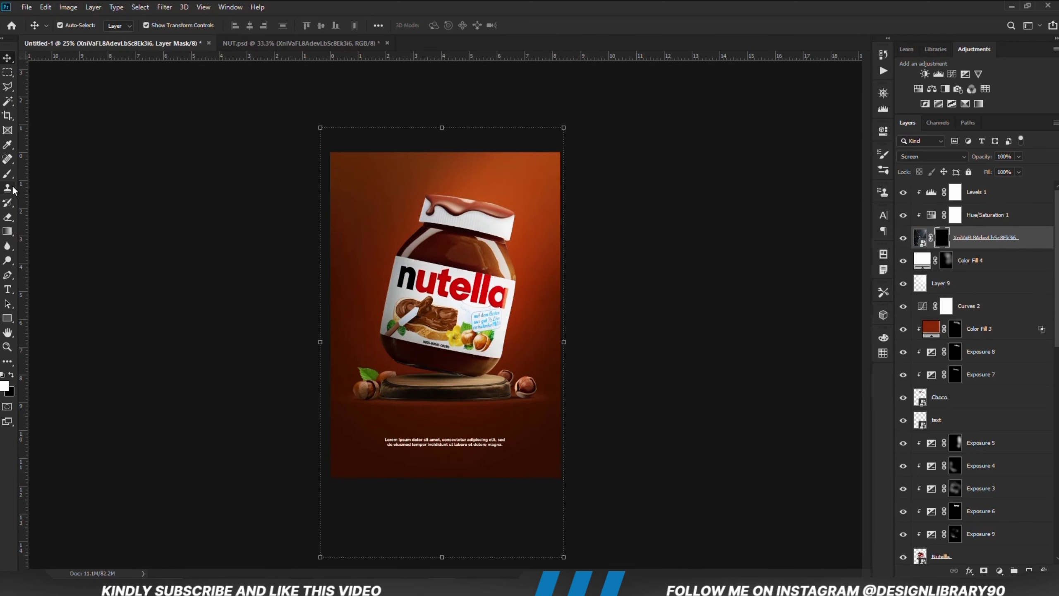
# Reveal the dust texture near the jar's lid by painting white on its mask with a 1000 px brush at 9% opacity.
pyautogui.click(8, 173)
pyautogui.rightClick(432, 245)
pyautogui.click(251, 26)
pyautogui.moveTo(253, 40); pyautogui.dragTo(248, 40)
pyautogui.click(4, 385)
pyautogui.click(830, 150)
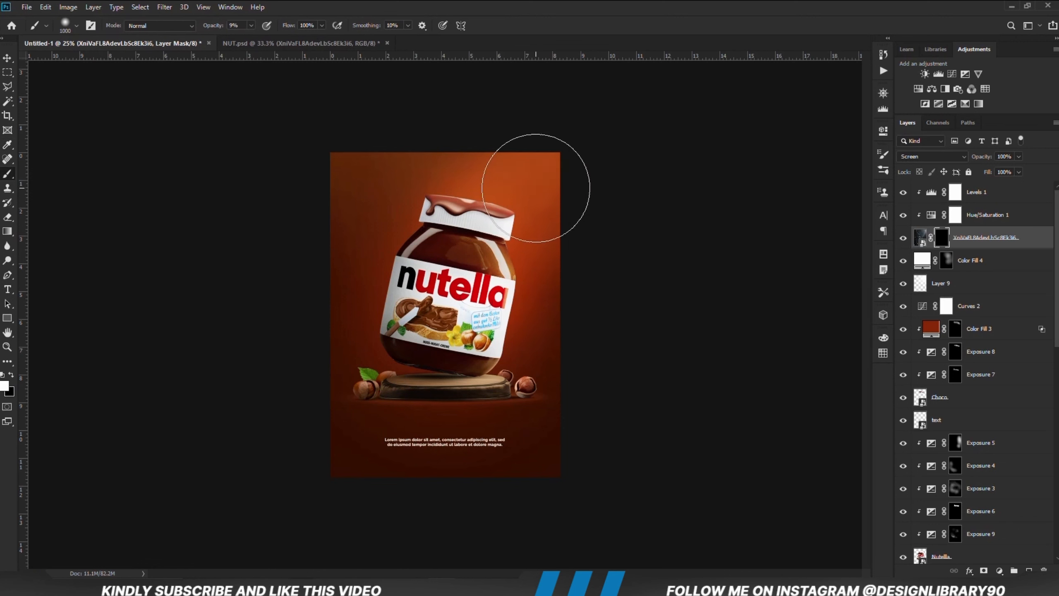
pyautogui.moveTo(536, 187)
pyautogui.mouseDown()
pyautogui.moveTo(522, 268)
pyautogui.moveTo(473, 202)
pyautogui.mouseUp()
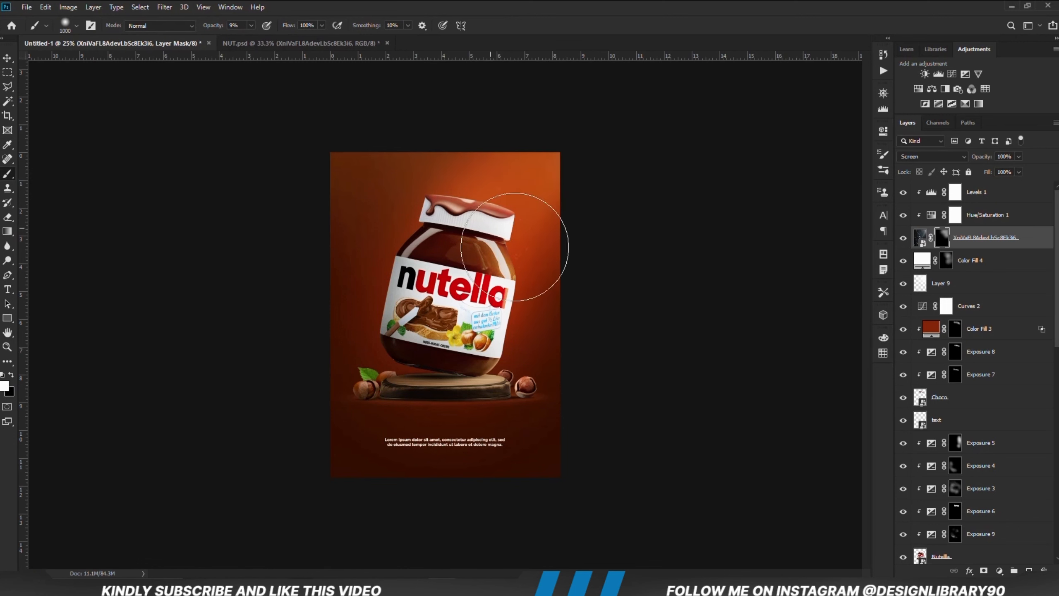
# Add an Exposure adjustment clipped to the Nutella jar layer and invert its mask to black.
pyautogui.press('v')
pyautogui.click(105, 164)
pyautogui.hotkey('ctrl', '+')
pyautogui.hotkey('ctrl', '+')
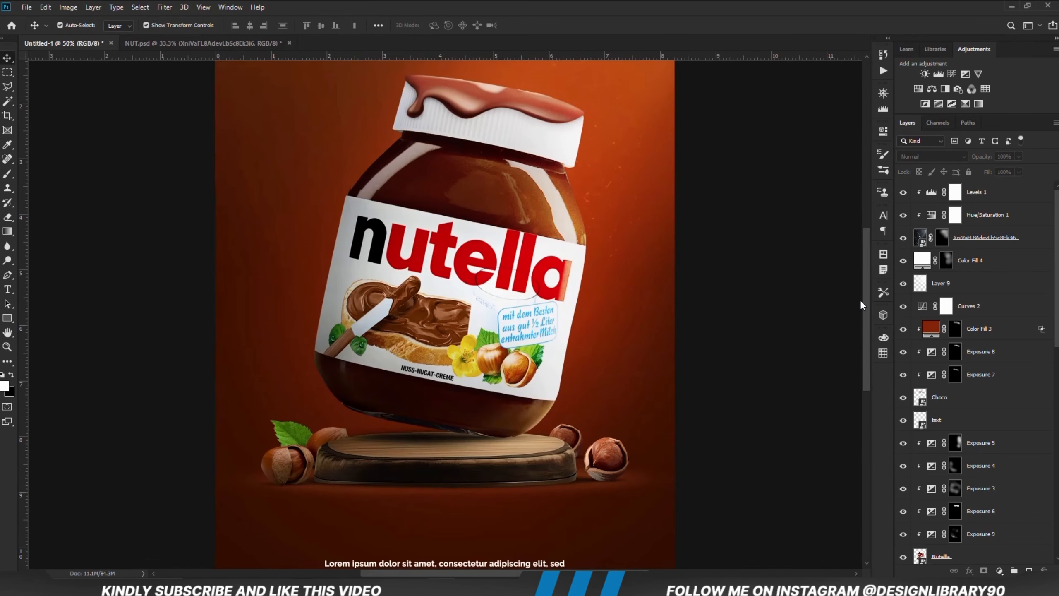
pyautogui.moveTo(865, 299); pyautogui.dragTo(865, 242)
pyautogui.click(979, 238)
pyautogui.scroll(-3, 975, 333)
pyautogui.click(952, 445)
pyautogui.click(997, 570)
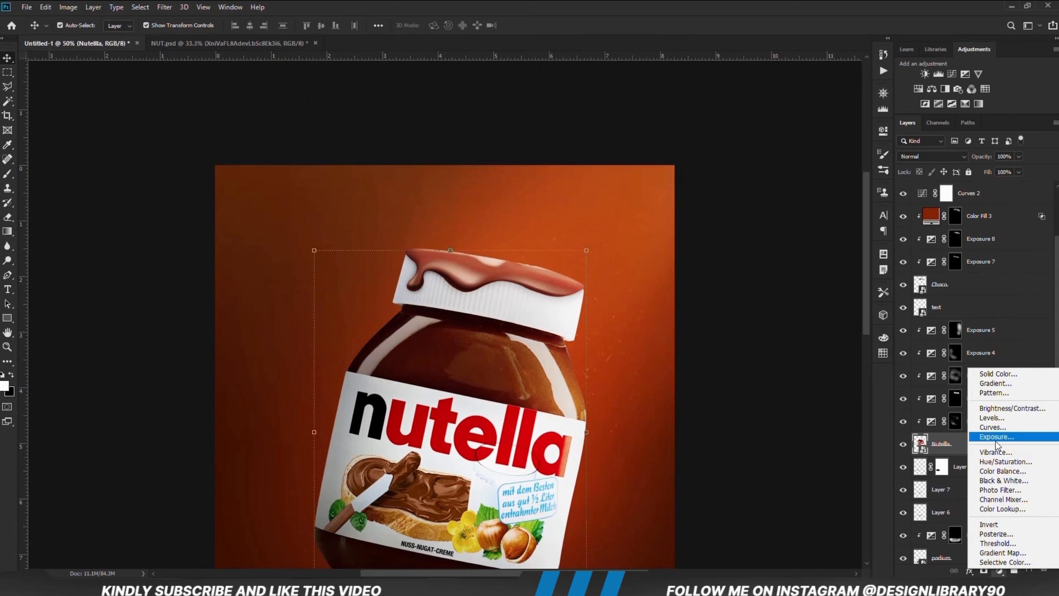
pyautogui.click(996, 442)
pyautogui.hotkey('ctrl', 'i')
# Paint white on the Exposure mask along the lid's chocolate-covered upper edge with a 125 px brush at 62% opacity.
pyautogui.click(7, 173)
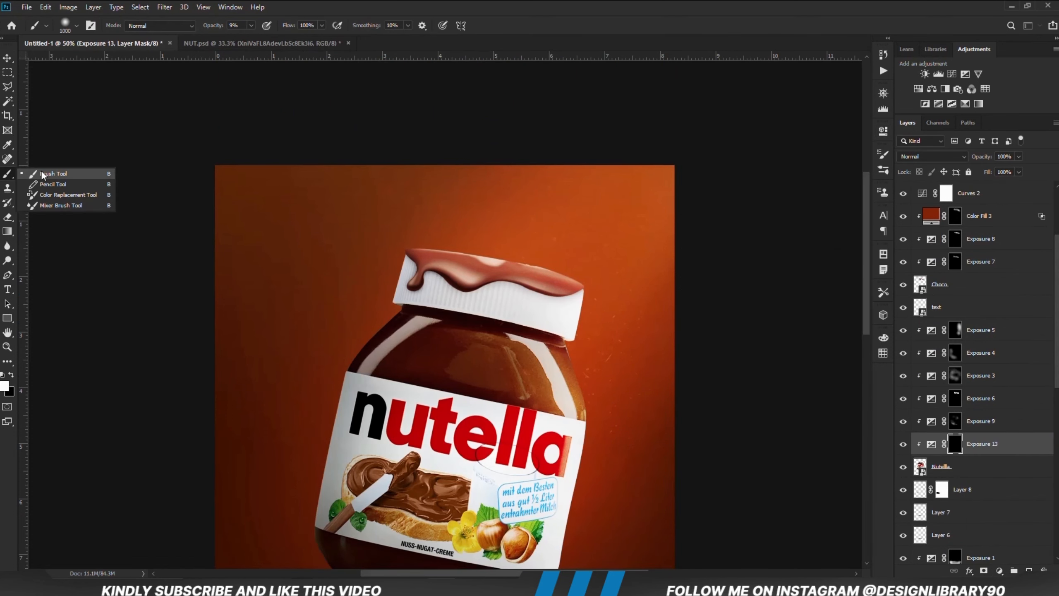
pyautogui.click(41, 173)
pyautogui.press('[')
pyautogui.press('[')
pyautogui.press('[')
pyautogui.press('[')
pyautogui.press('[')
pyautogui.press('[')
pyautogui.press('[')
pyautogui.press('[')
pyautogui.press('[')
pyautogui.press('[')
pyautogui.press('[')
pyautogui.press('[')
pyautogui.click(251, 26)
pyautogui.moveTo(249, 40); pyautogui.dragTo(278, 40)
pyautogui.click(491, 265)
pyautogui.moveTo(480, 265); pyautogui.dragTo(565, 282)
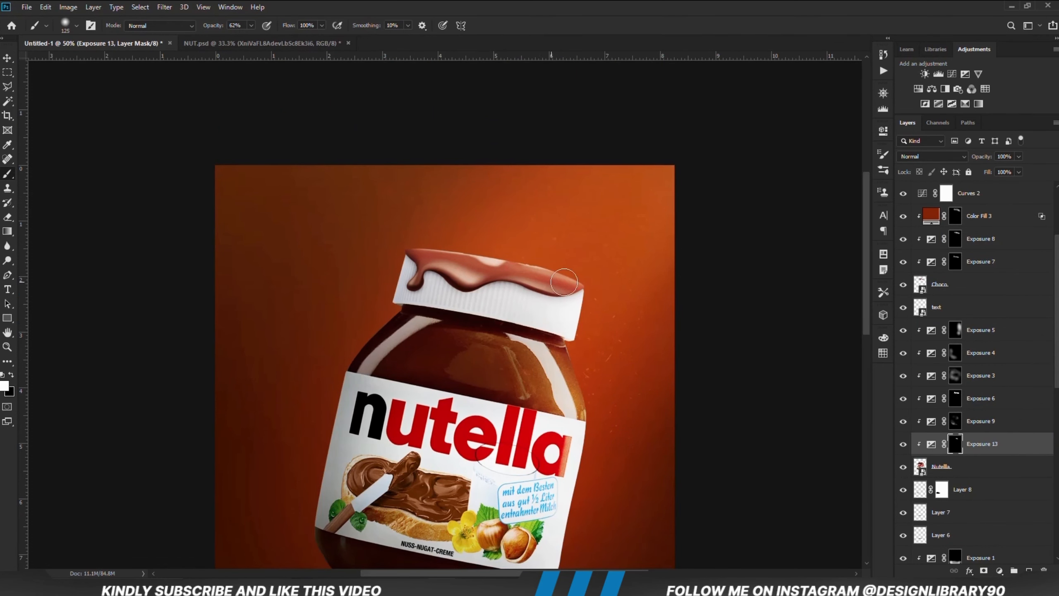
pyautogui.click(462, 274)
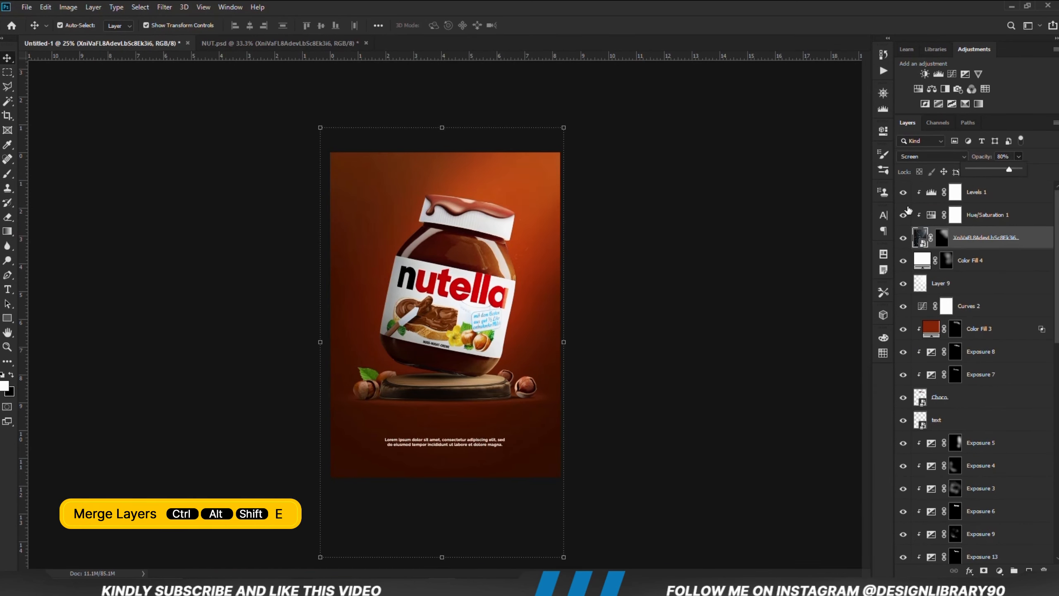
# Stamp all visible layers into a new smart object layer on top and open the Camera Raw filter for it.
pyautogui.hotkey('ctrl', 'alt', 'shift', 'e')
pyautogui.click(164, 7)
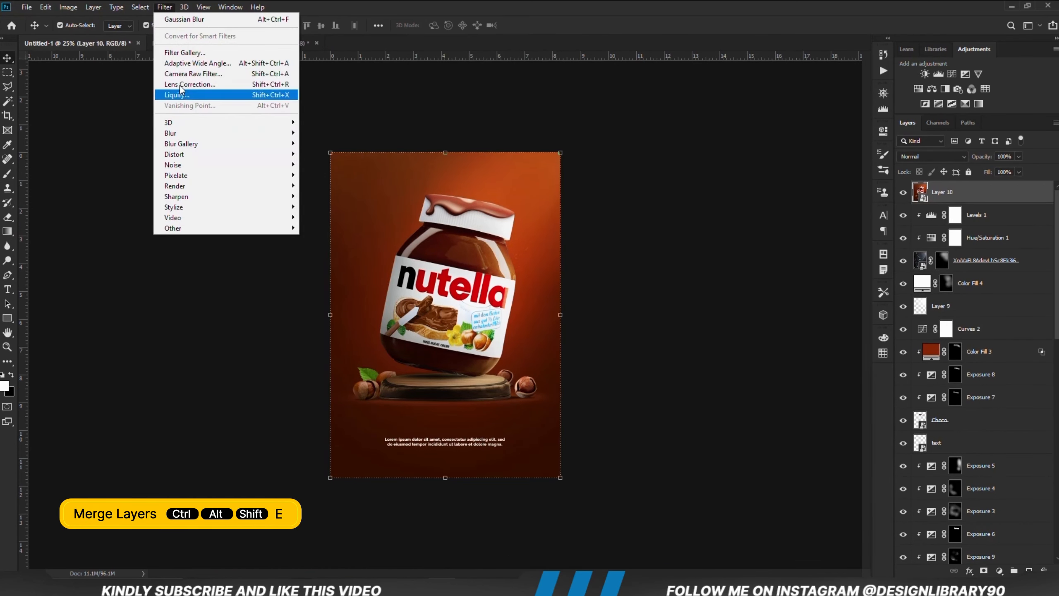
pyautogui.click(189, 71)
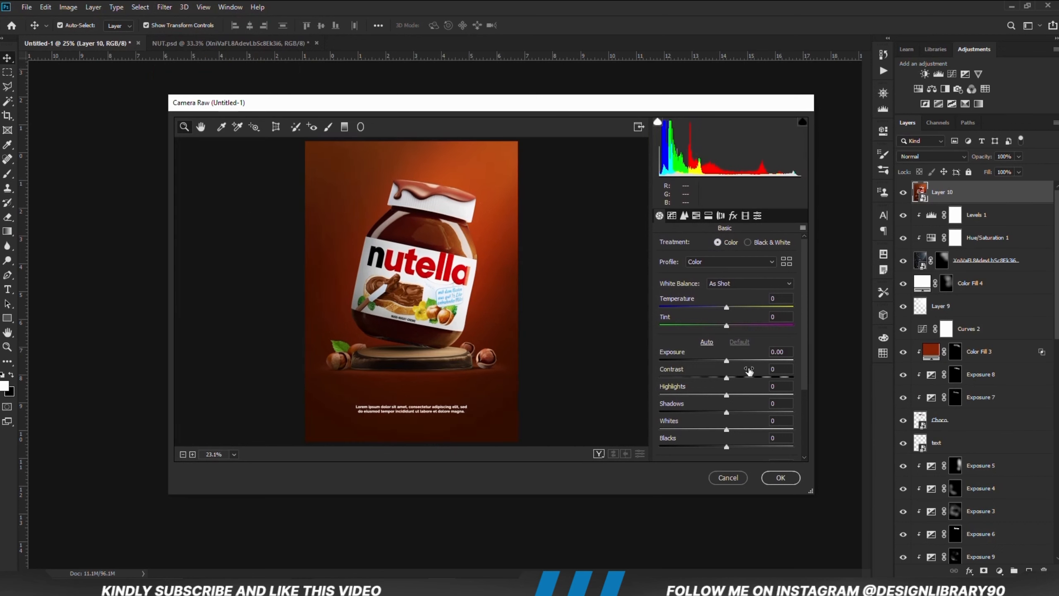
# Set exposure +0.25, contrast +11, highlights +9, shadows -13, whites +8, blacks -16, texture +15 and clarity +6 in Camera Raw.
pyautogui.moveTo(728, 361); pyautogui.dragTo(716, 413)
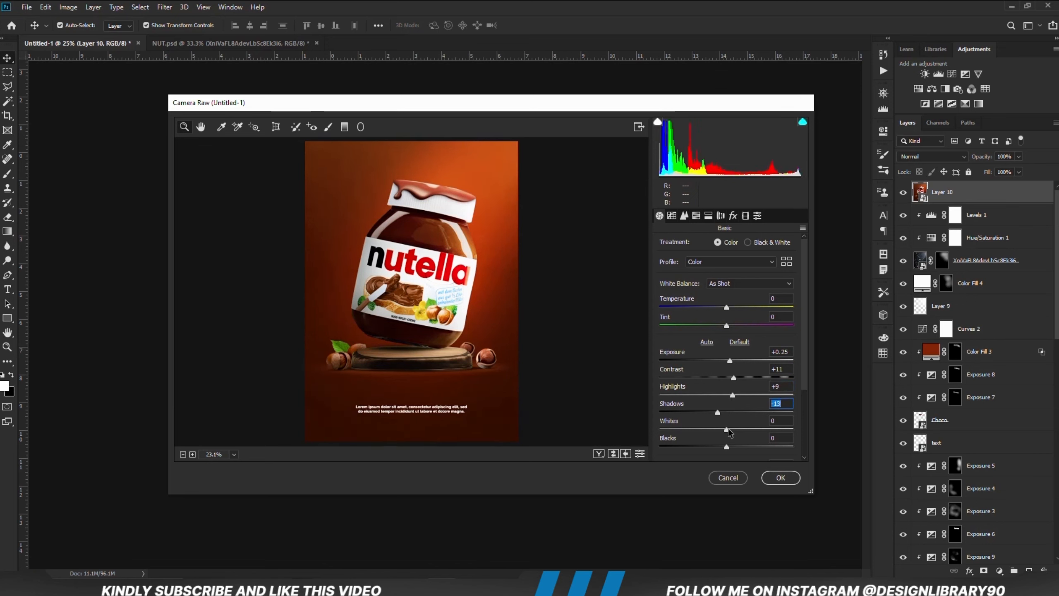
pyautogui.scroll(-1, 805, 381)
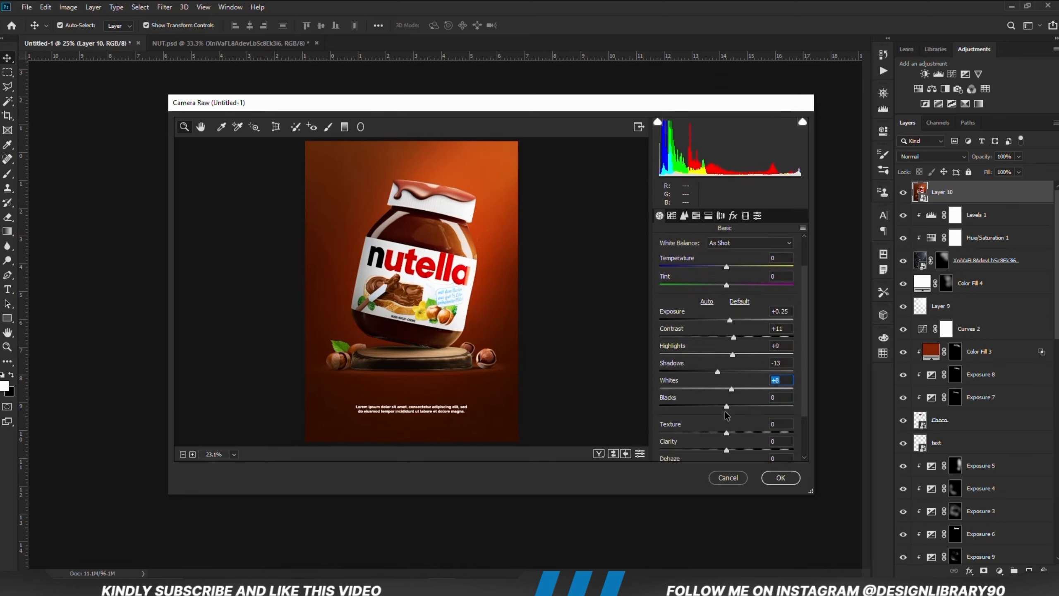
pyautogui.moveTo(726, 406); pyautogui.dragTo(731, 448)
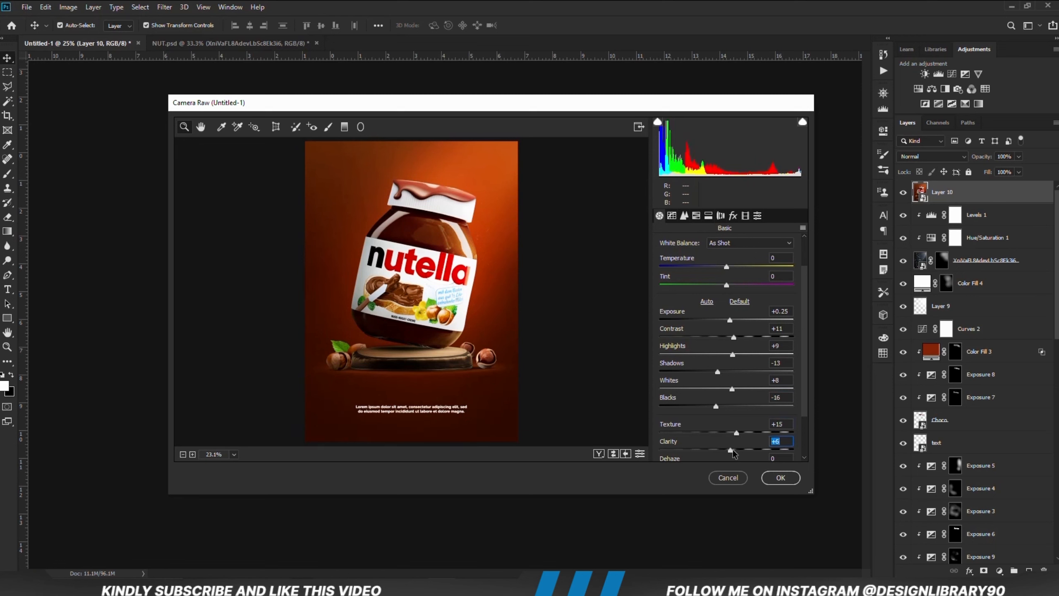
# Apply the Heavy sharpening and Heavy vignetting presets and accept the Camera Raw filter.
pyautogui.click(757, 215)
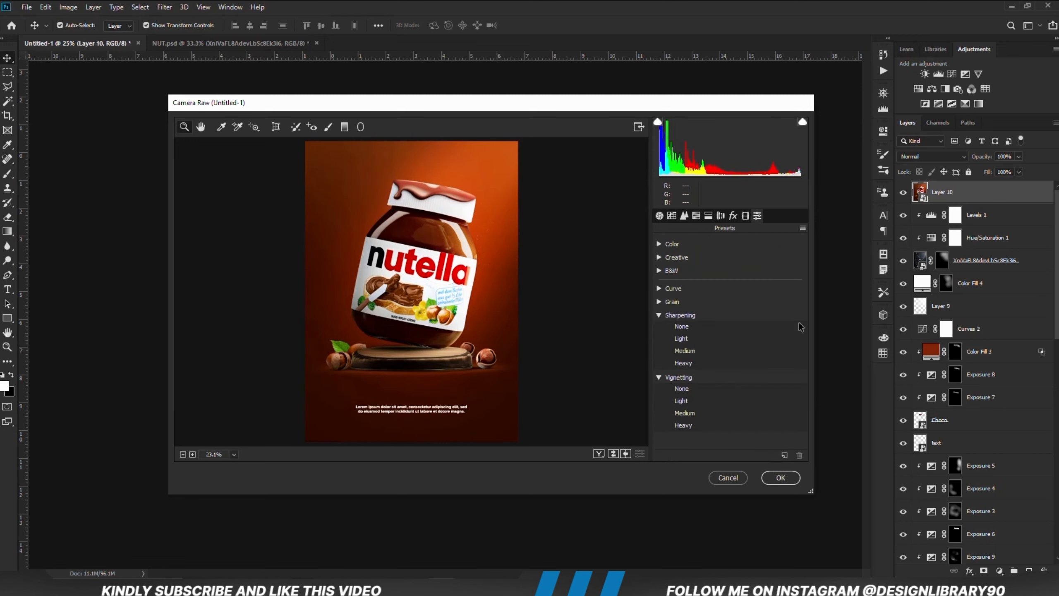
pyautogui.click(702, 366)
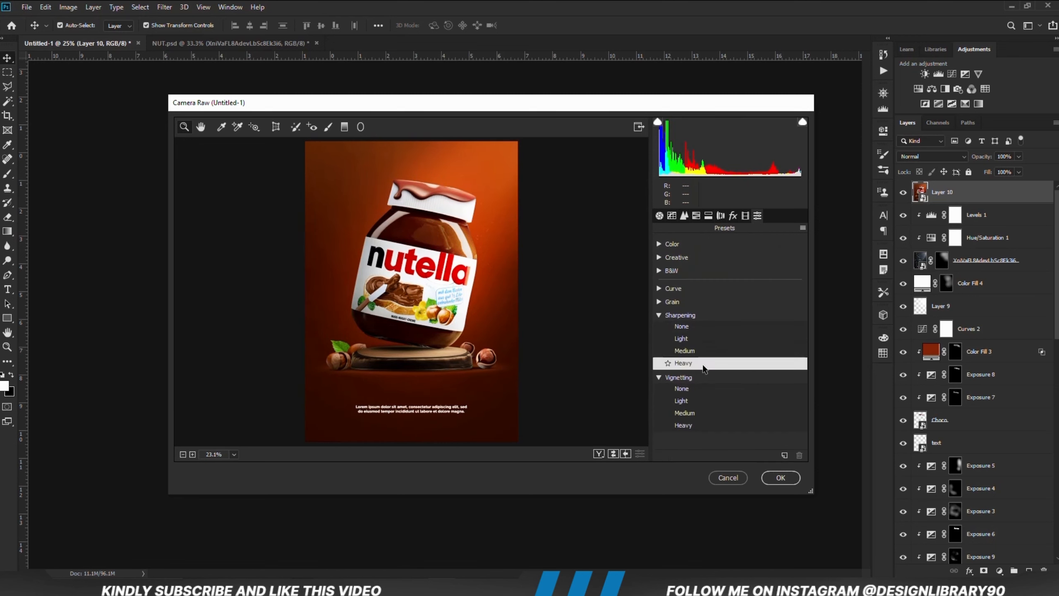
pyautogui.click(701, 429)
pyautogui.click(780, 478)
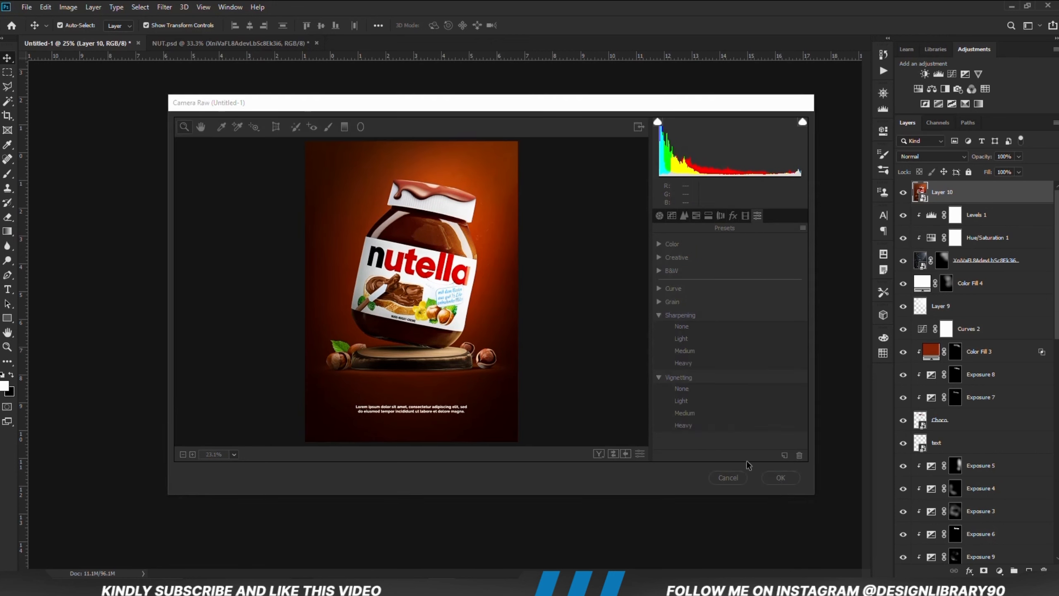
# Compare the poster with and without the Camera Raw layer and inspect the finished jar up close.
pyautogui.click(902, 192)
pyautogui.click(901, 193)
pyautogui.click(756, 346)
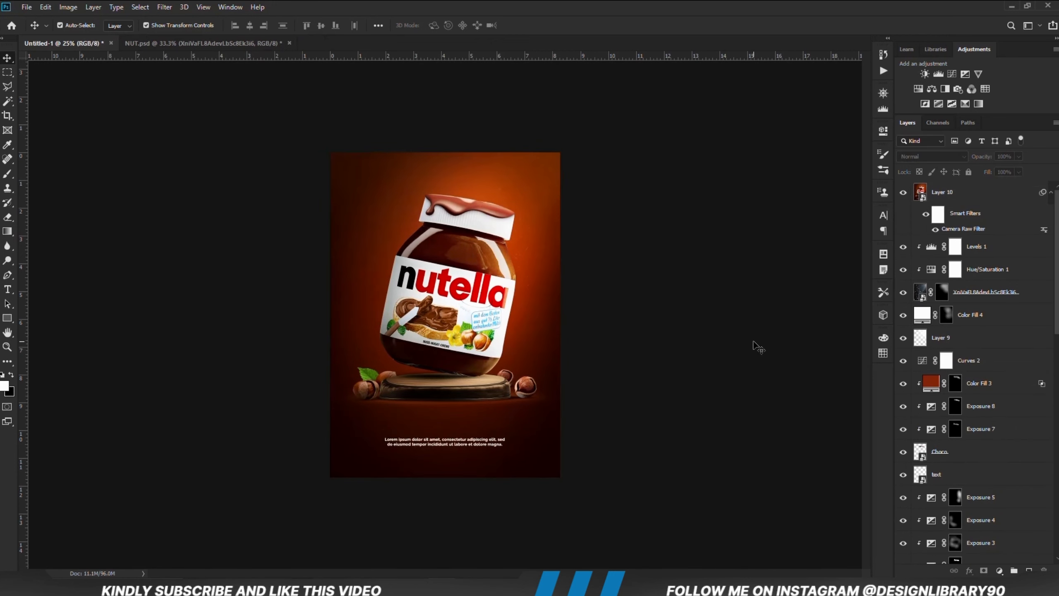
pyautogui.hotkey('ctrl', '+')
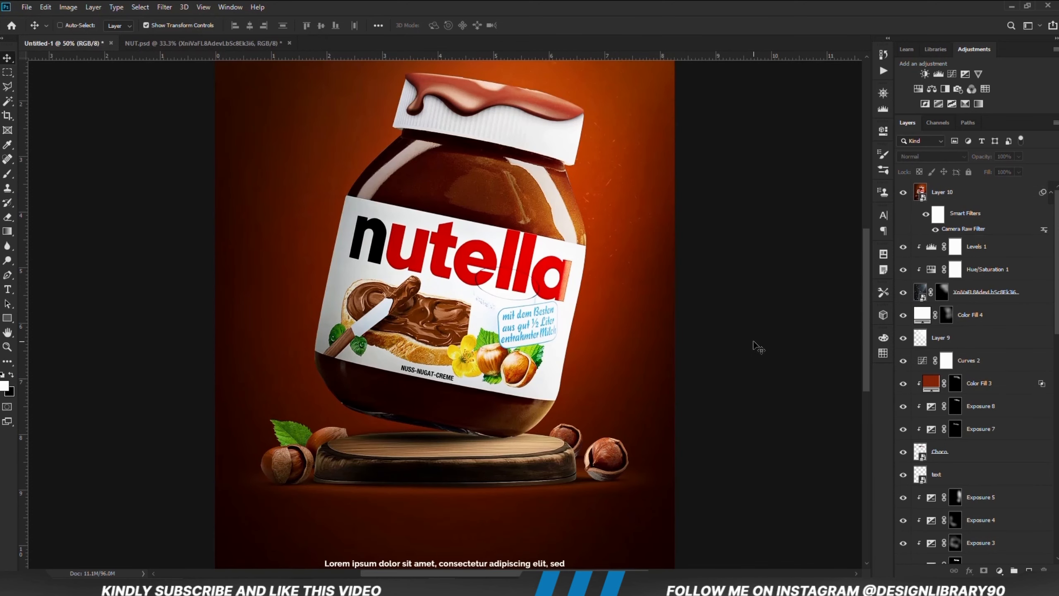
pyautogui.hotkey('ctrl', '-')
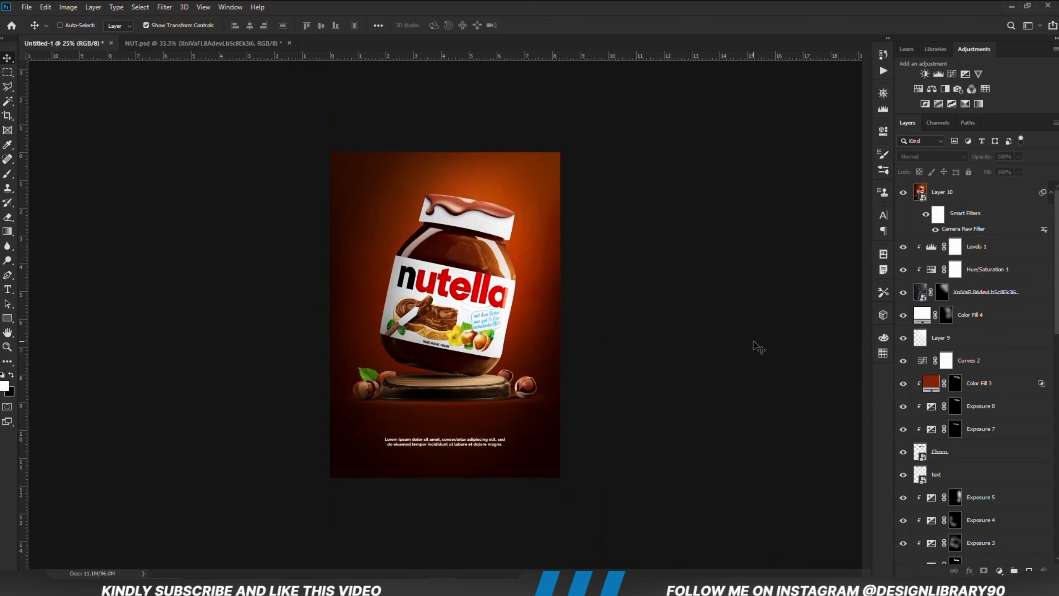